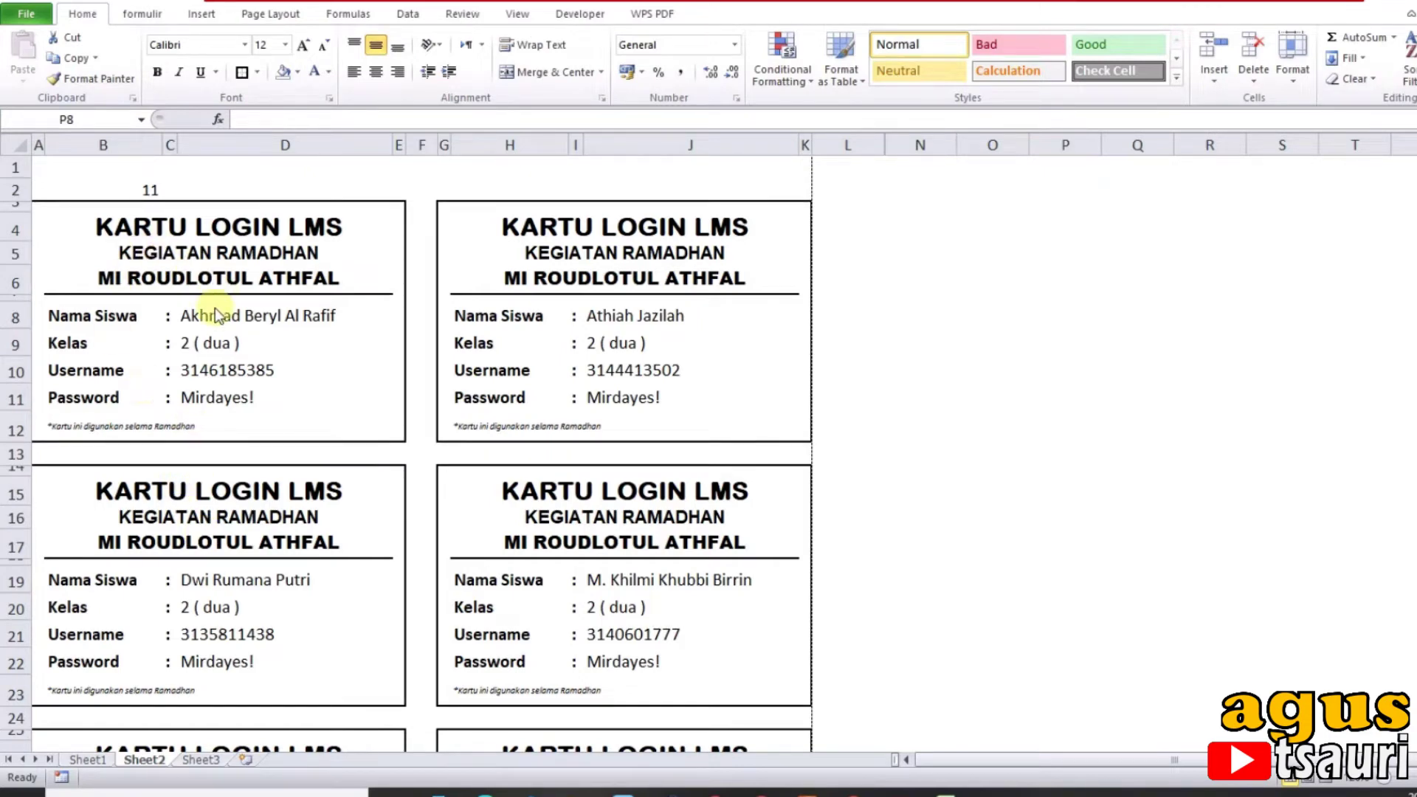
Step: Choose 1 from B2's start-number dropdown, trying 31 before switching back to 1
left_click(147, 190)
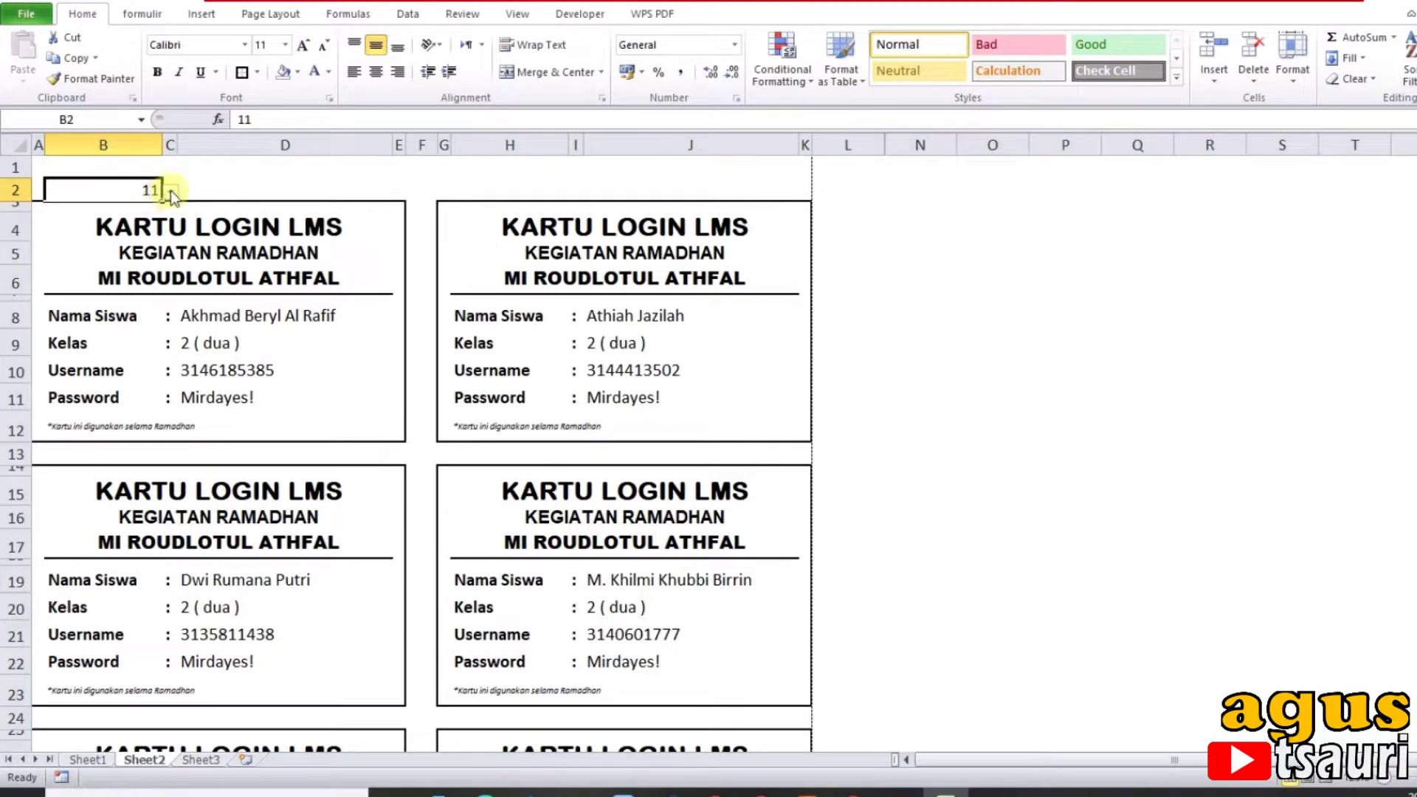
left_click(170, 191)
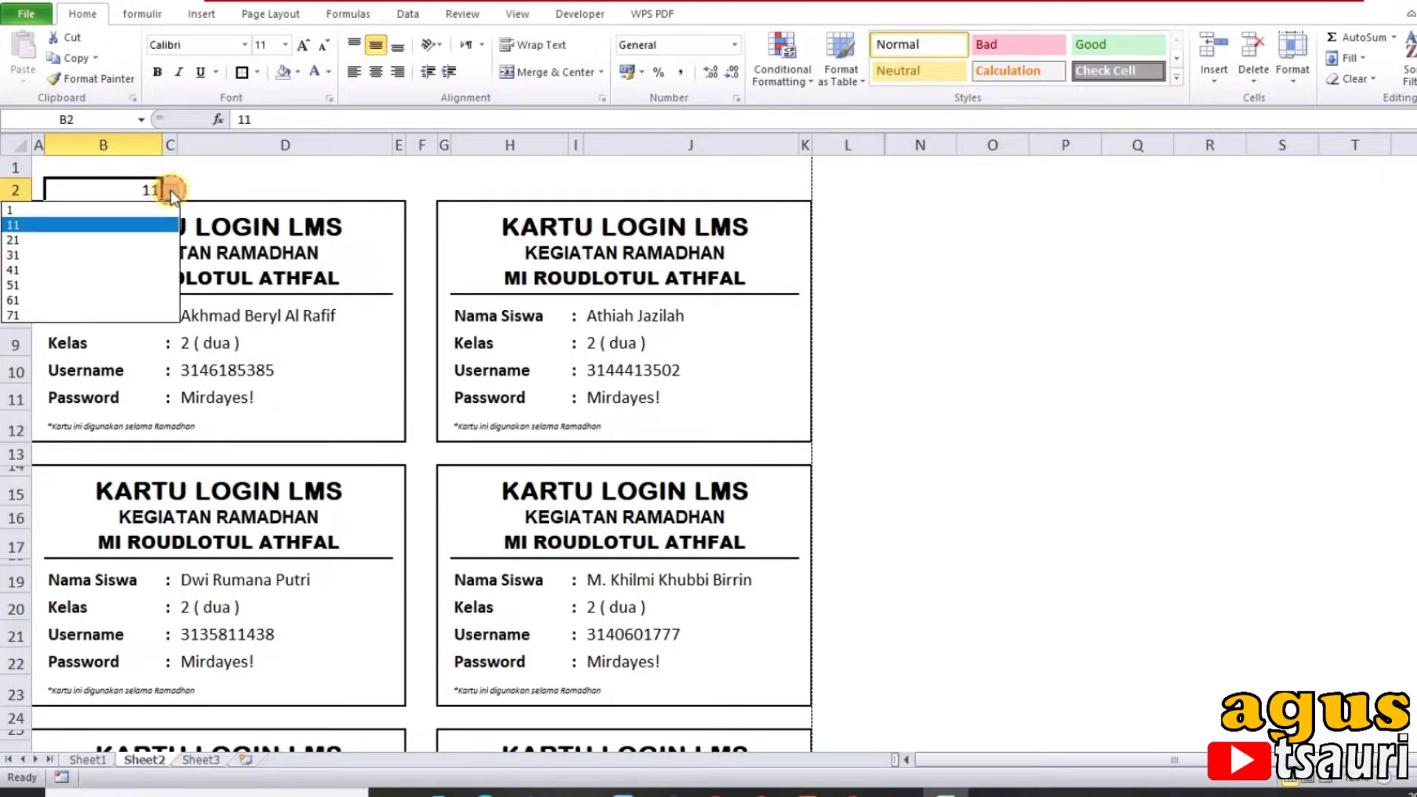
left_click(64, 210)
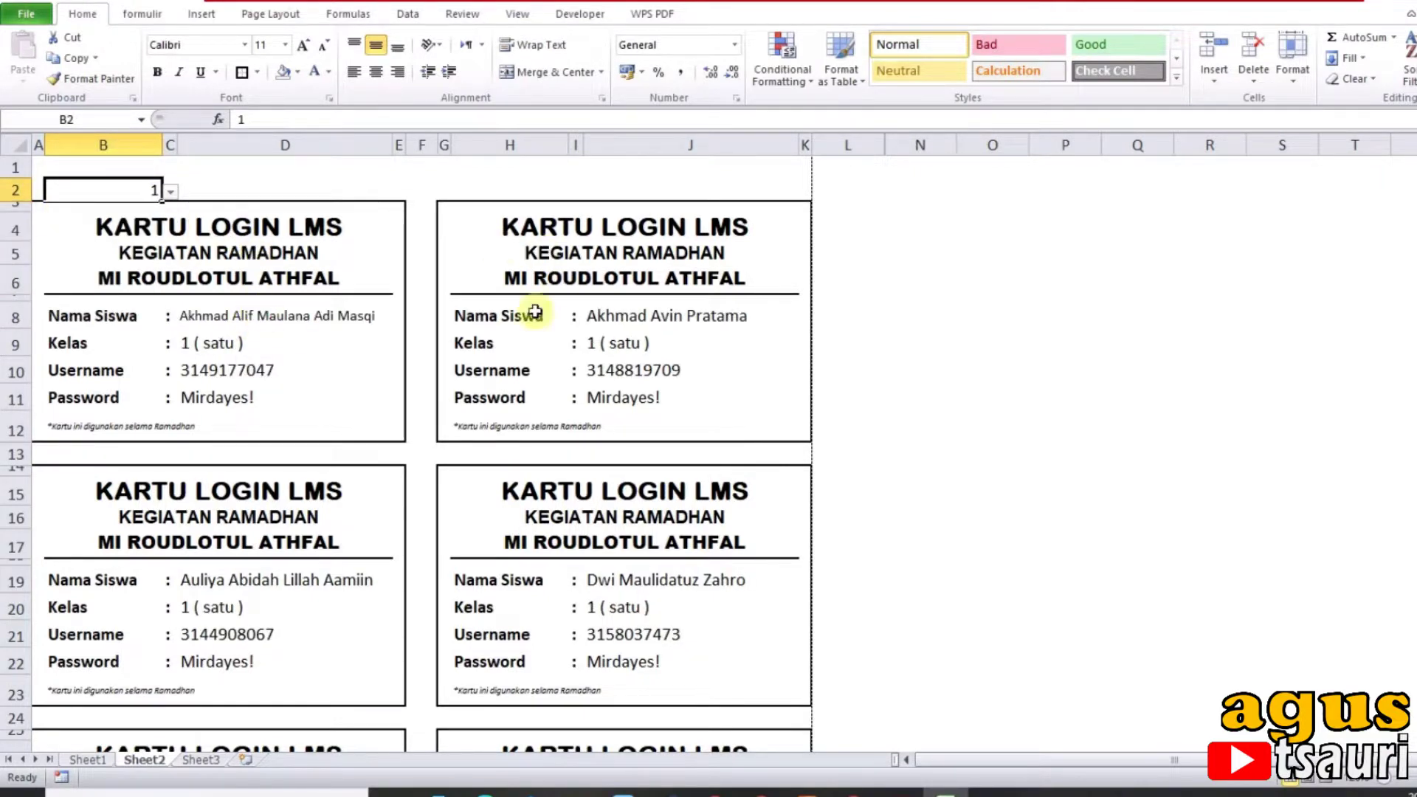
left_click(168, 192)
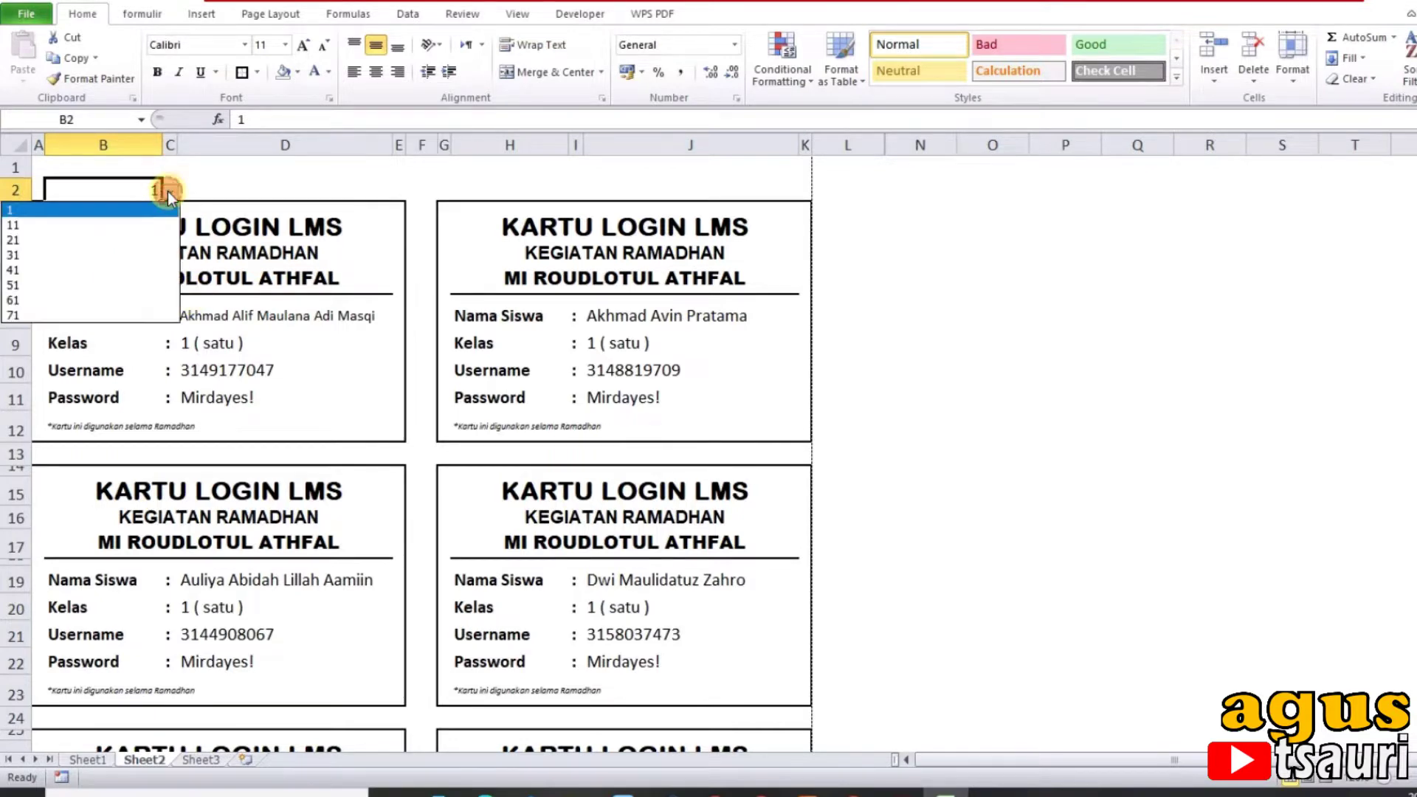
left_click(87, 254)
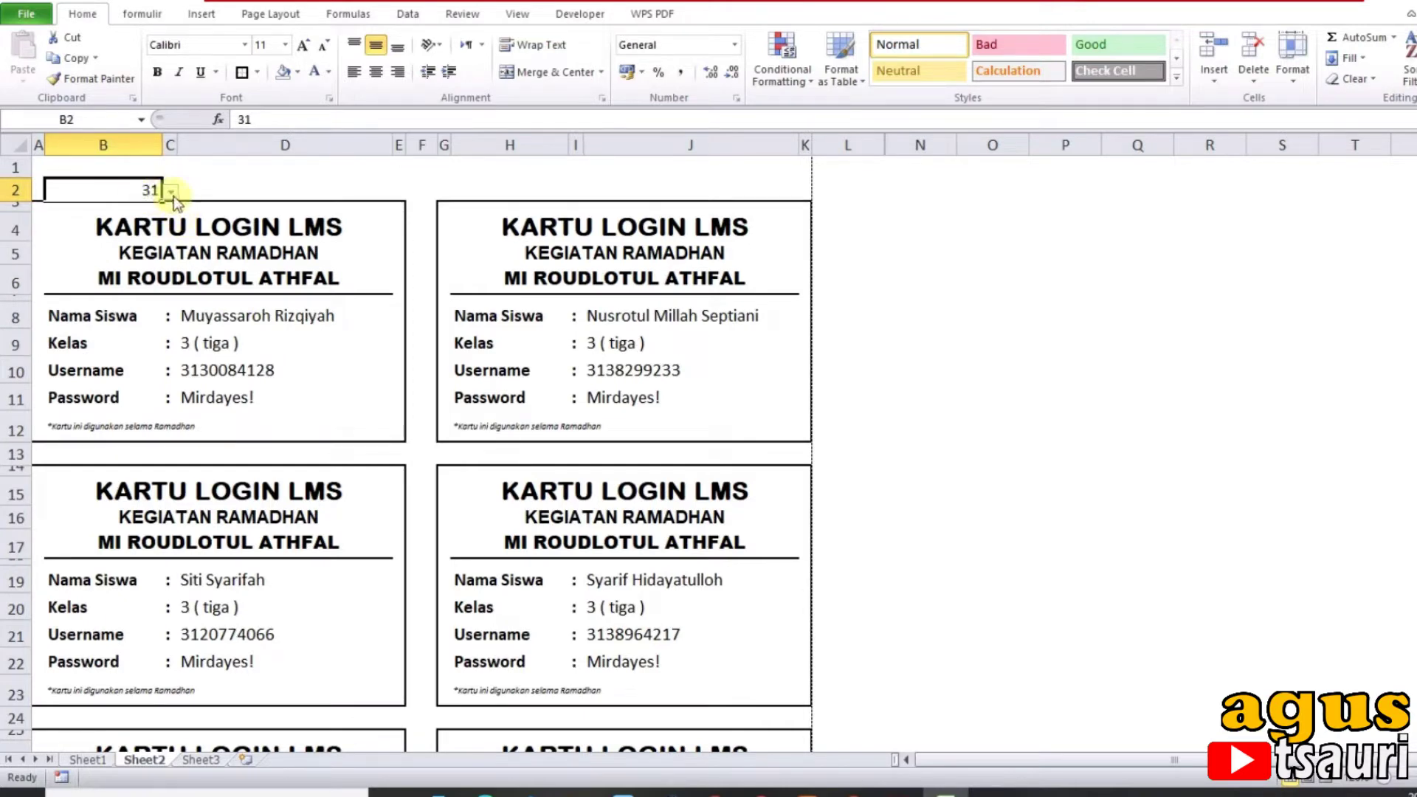
left_click(171, 192)
left_click(73, 209)
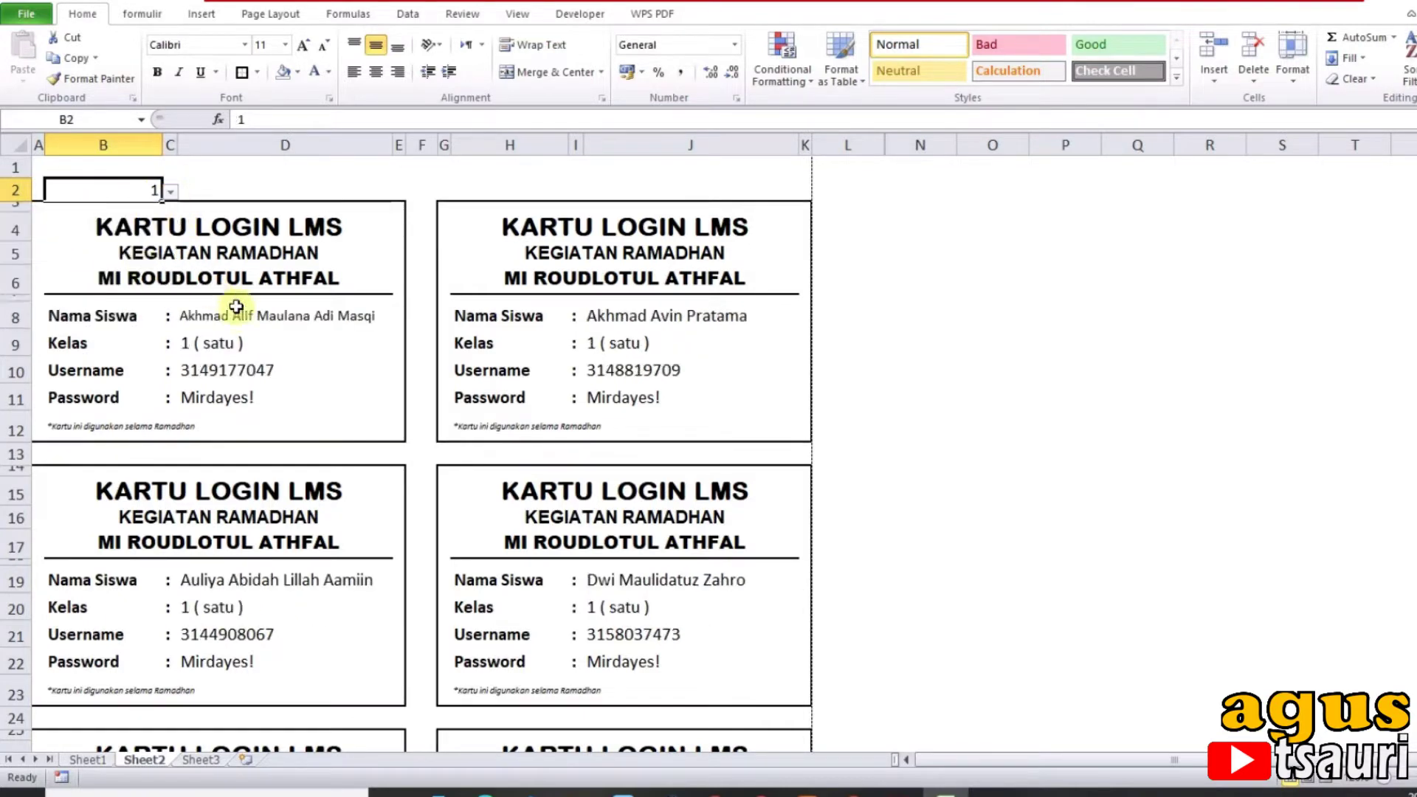
Step: Scroll the login cards, then view the student data table on Sheet1
scroll(516, 525, "down", 9)
scroll(490, 535, "up", 6)
scroll(383, 472, "up", 3)
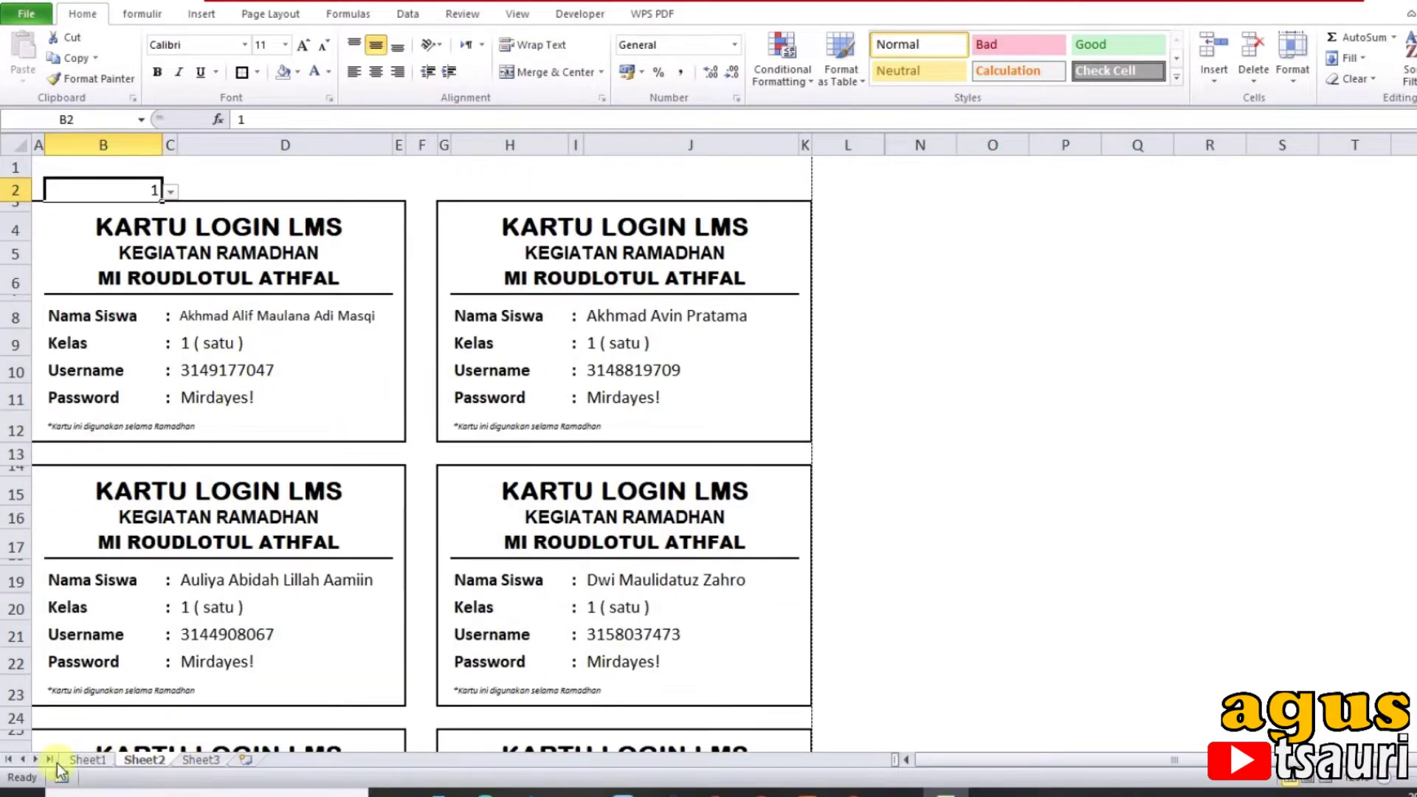
left_click(86, 761)
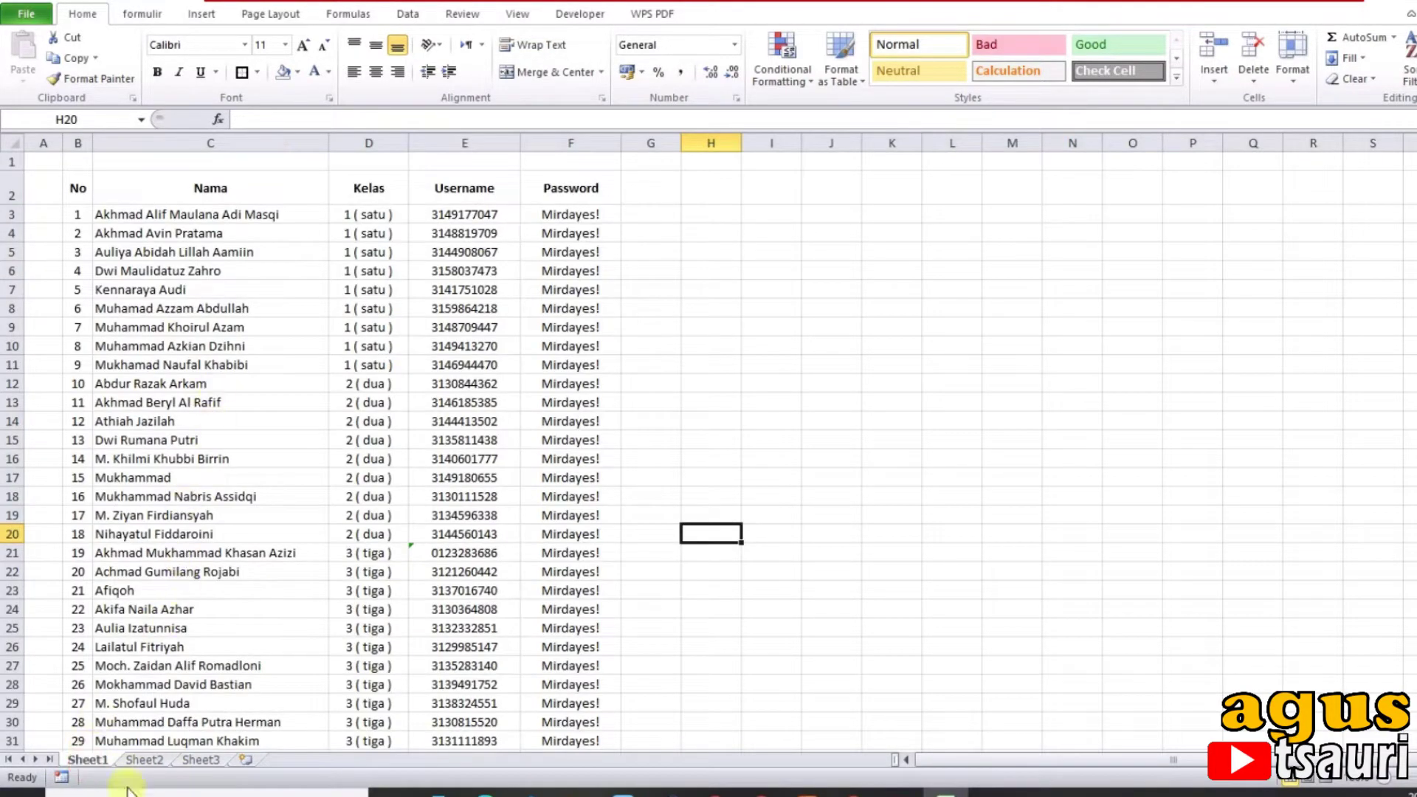
Step: On Sheet2, change B2's start number to 11, then 31, and move to Sheet3
left_click(145, 762)
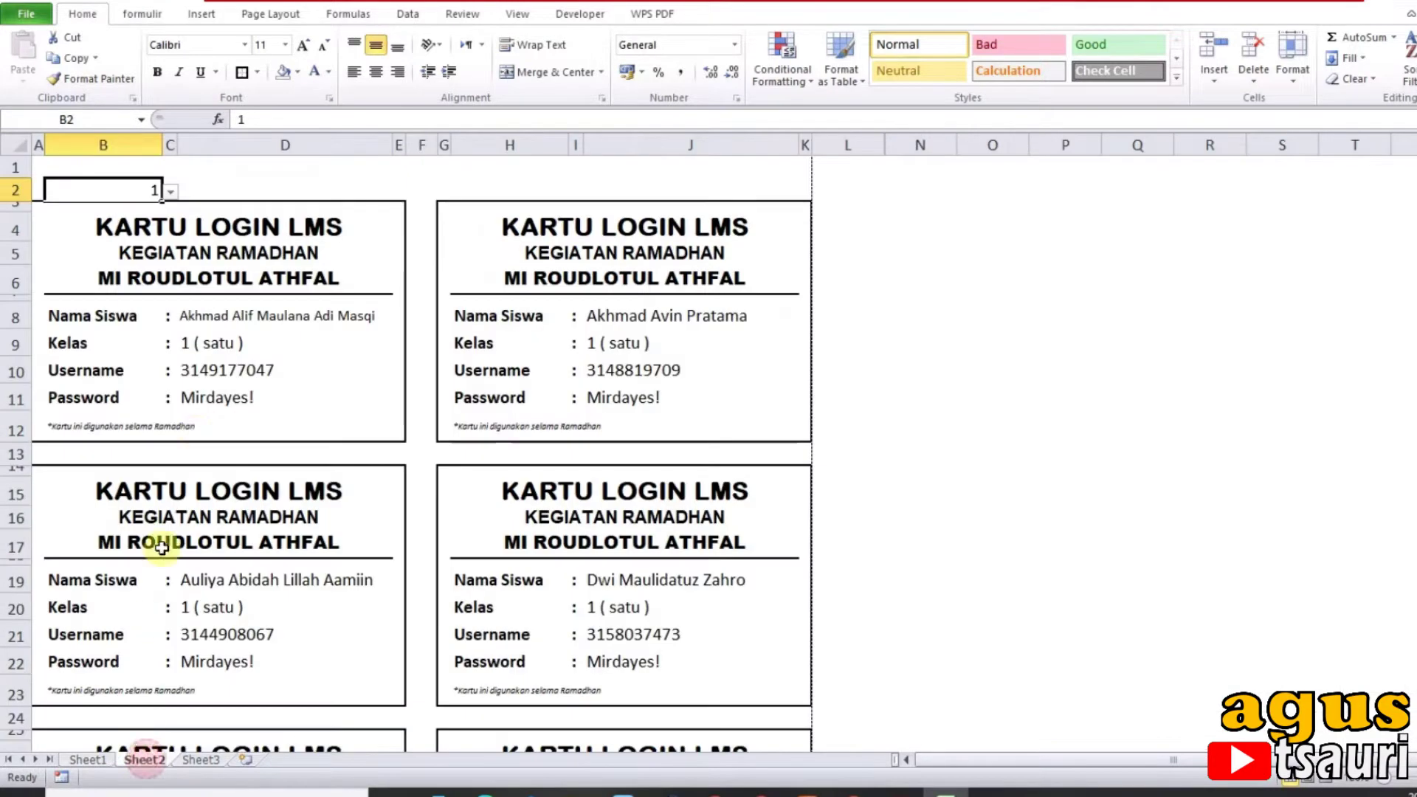
left_click(179, 196)
left_click(155, 191)
left_click(170, 191)
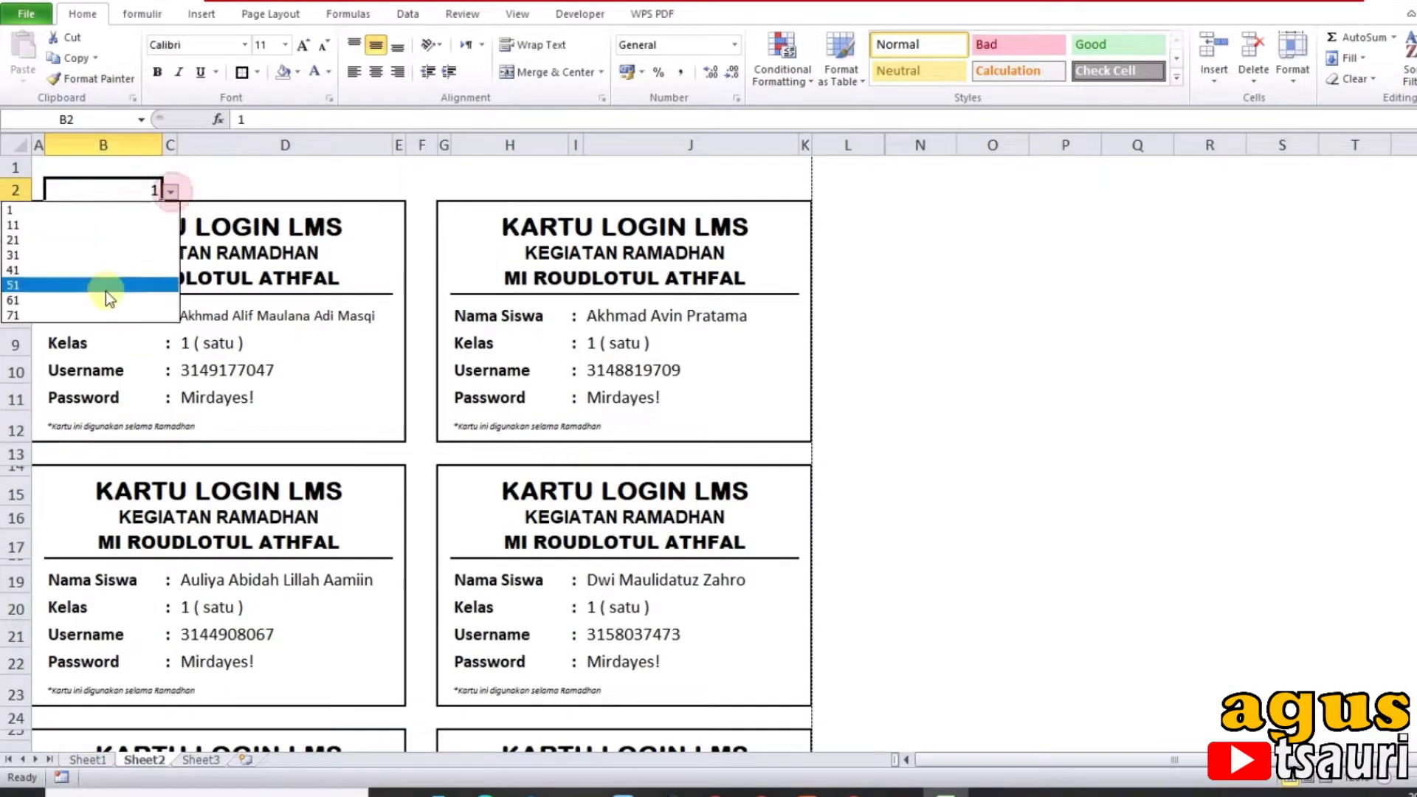
left_click(114, 225)
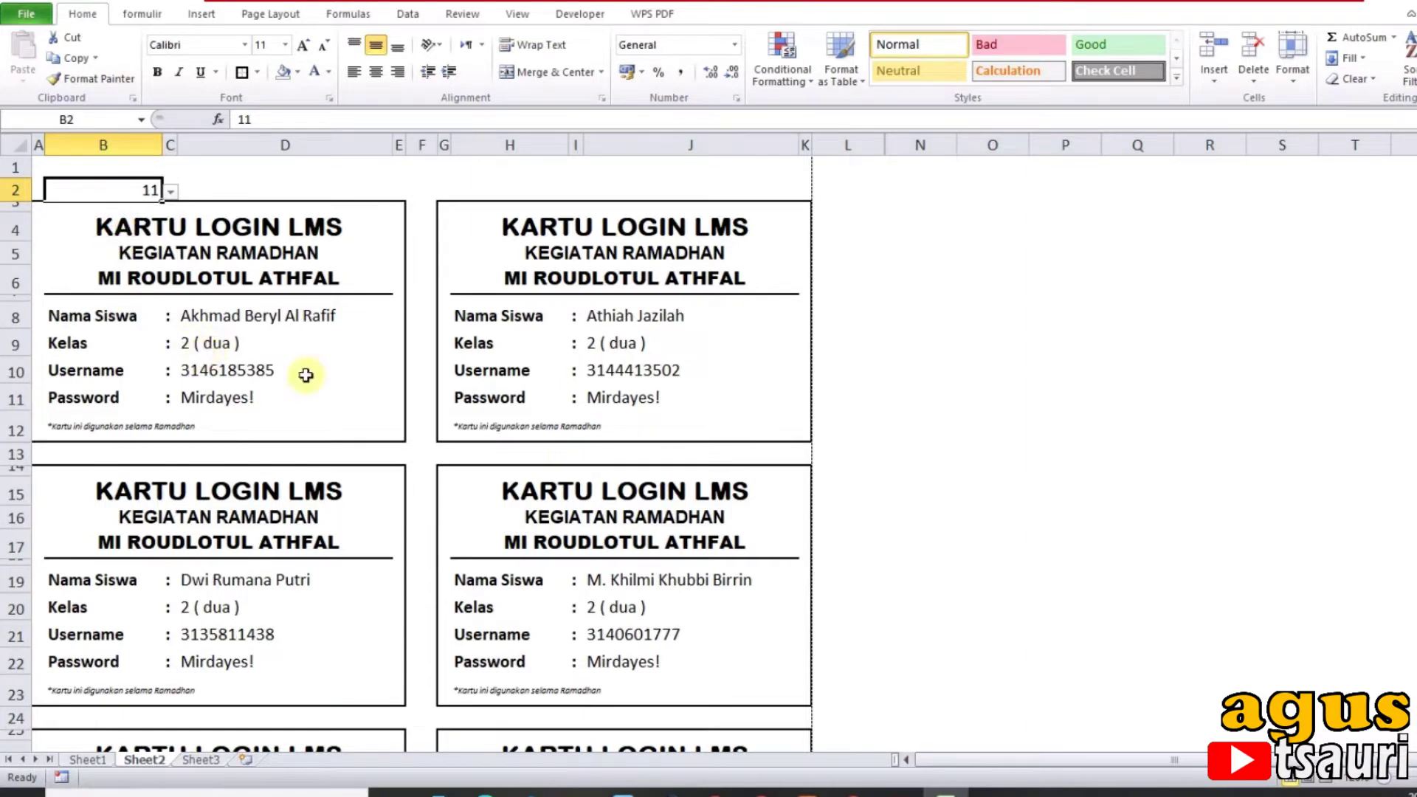
left_click(171, 191)
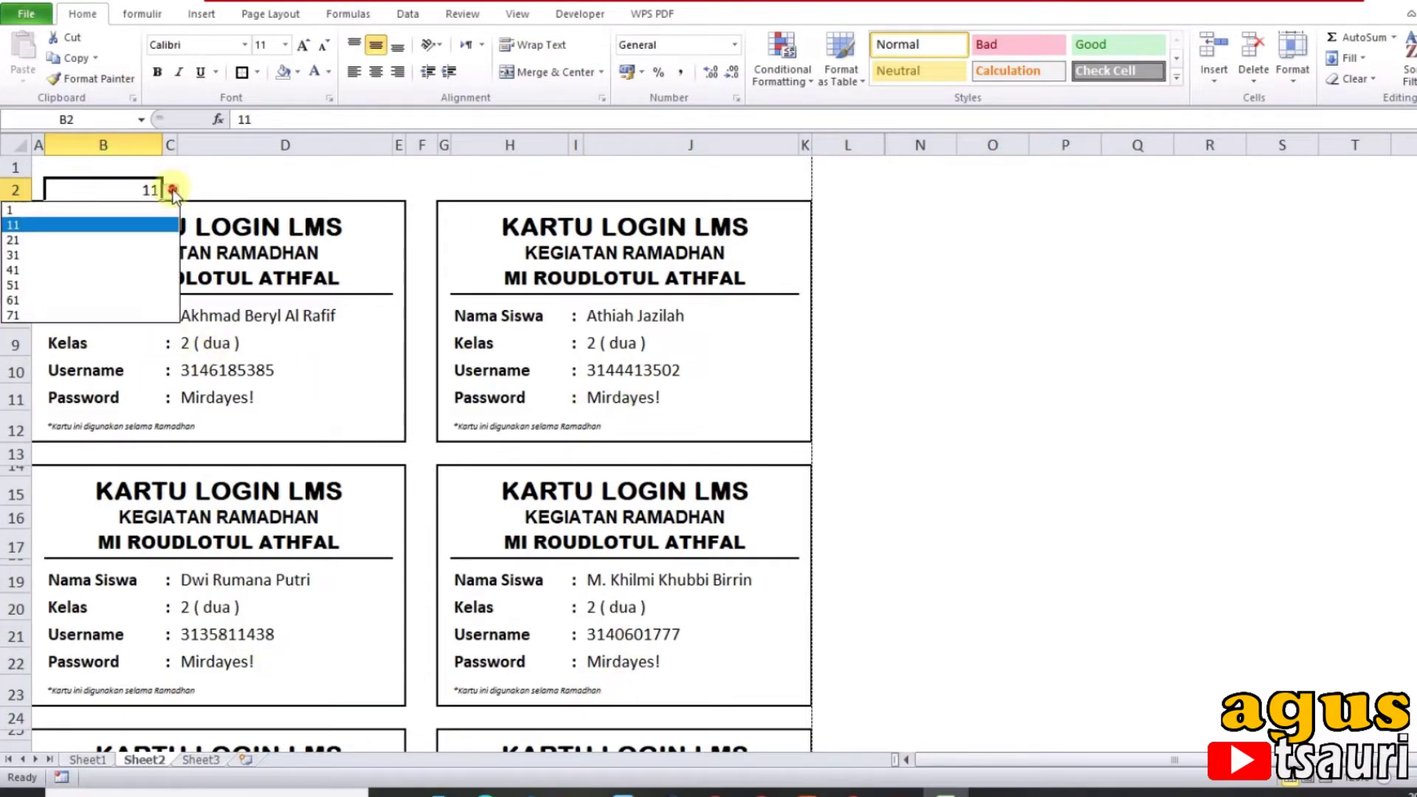
left_click(144, 254)
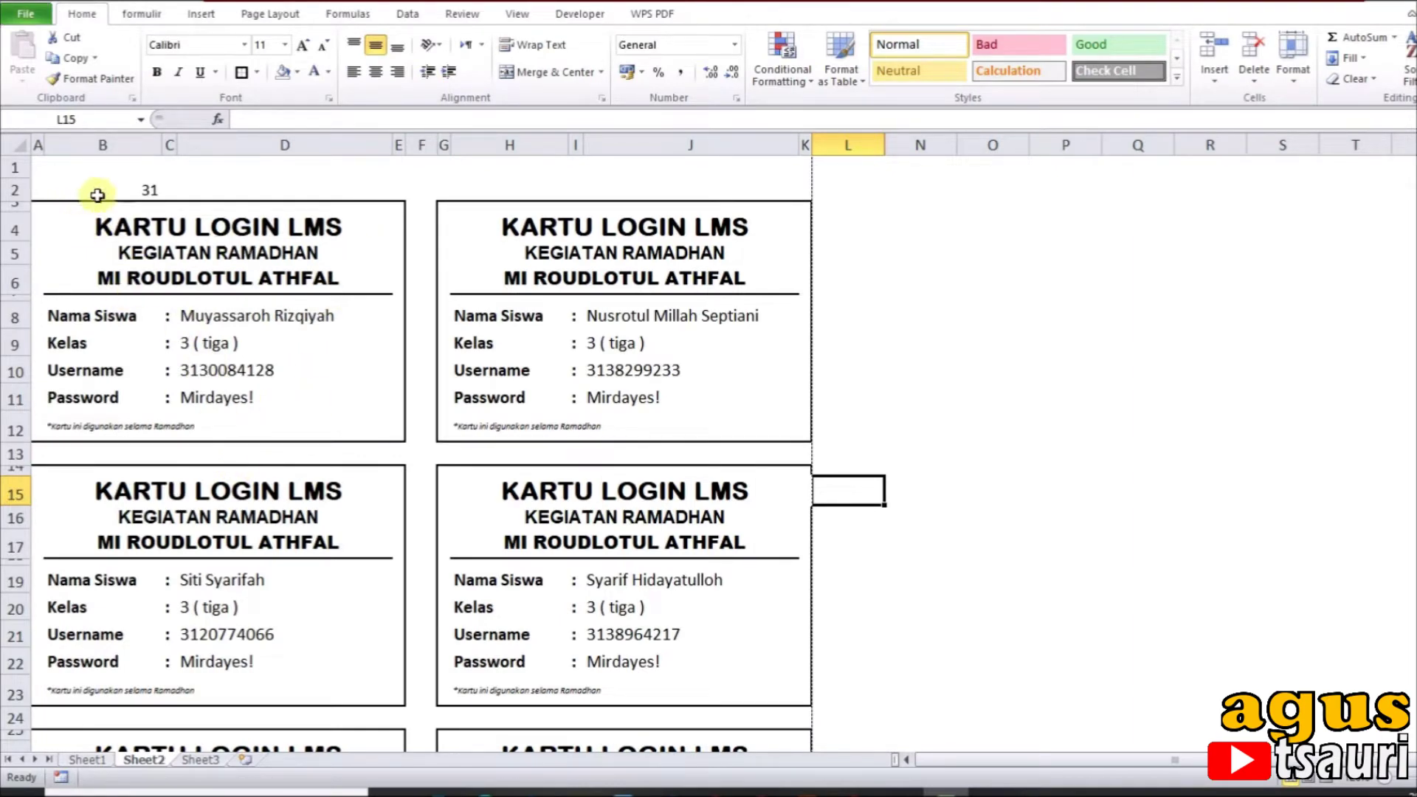
left_click(207, 759)
Step: On Sheet3, enter the heading 'KARTU LOGIN LMS', checking Sheet2's cards for reference
left_click(90, 198)
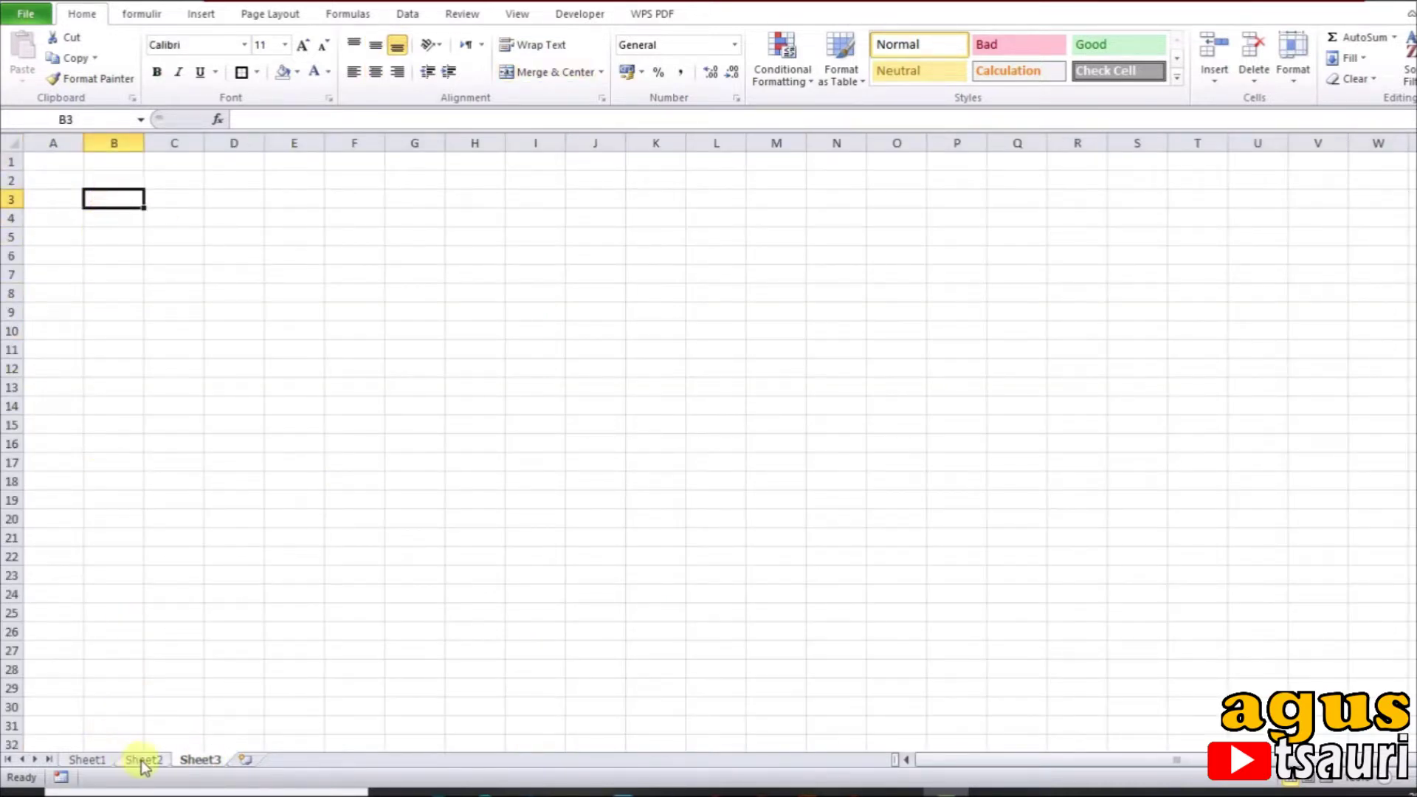
left_click(144, 760)
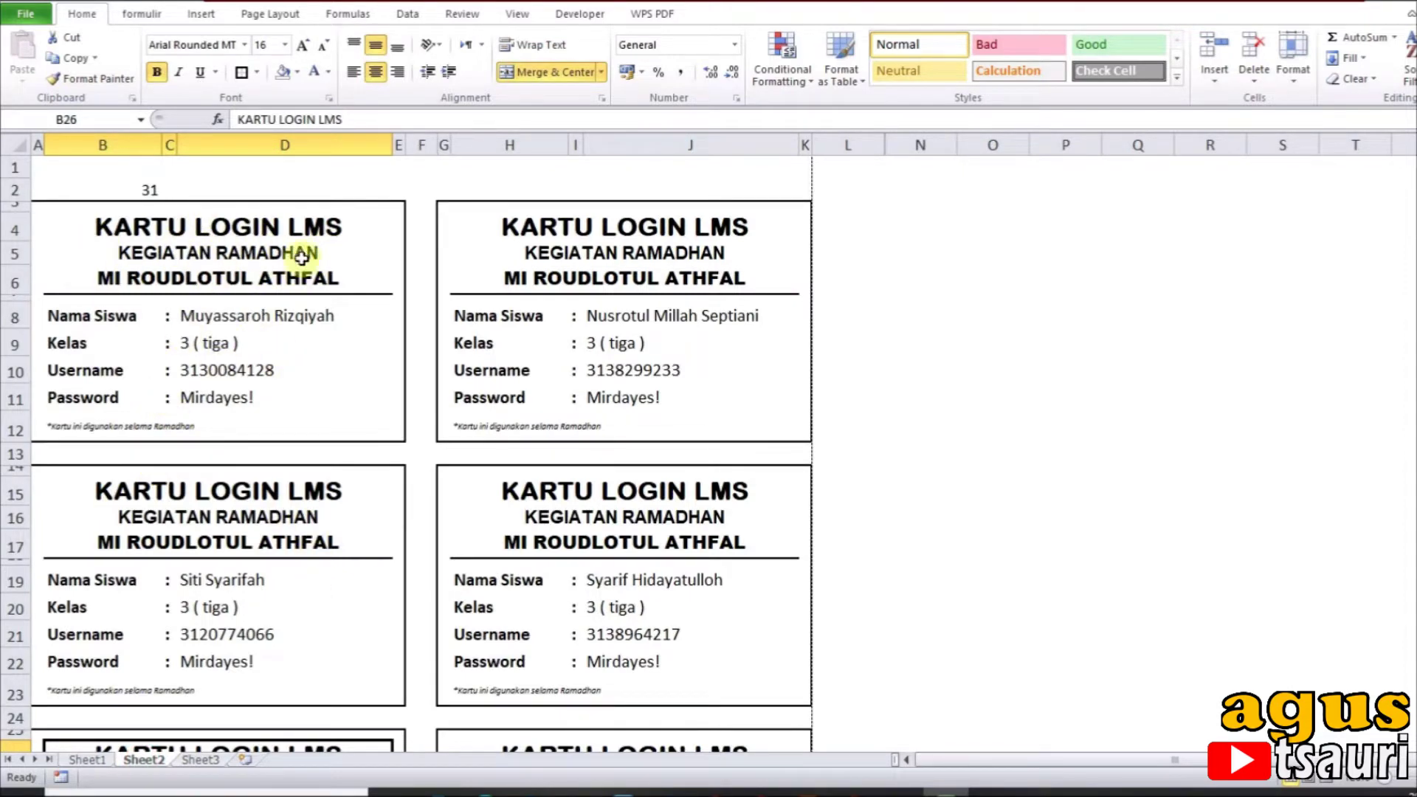
left_click(195, 760)
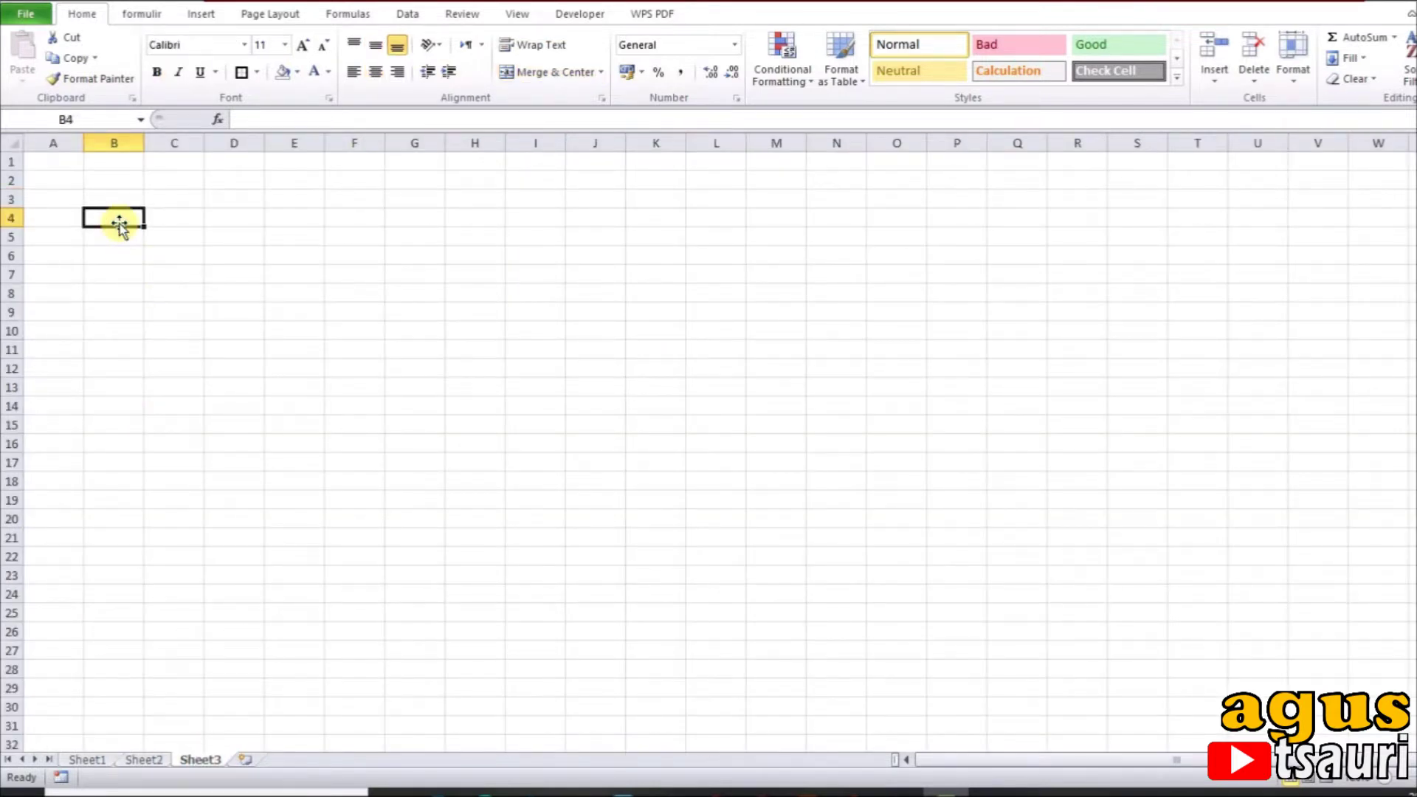
type("KARTU")
type(" L")
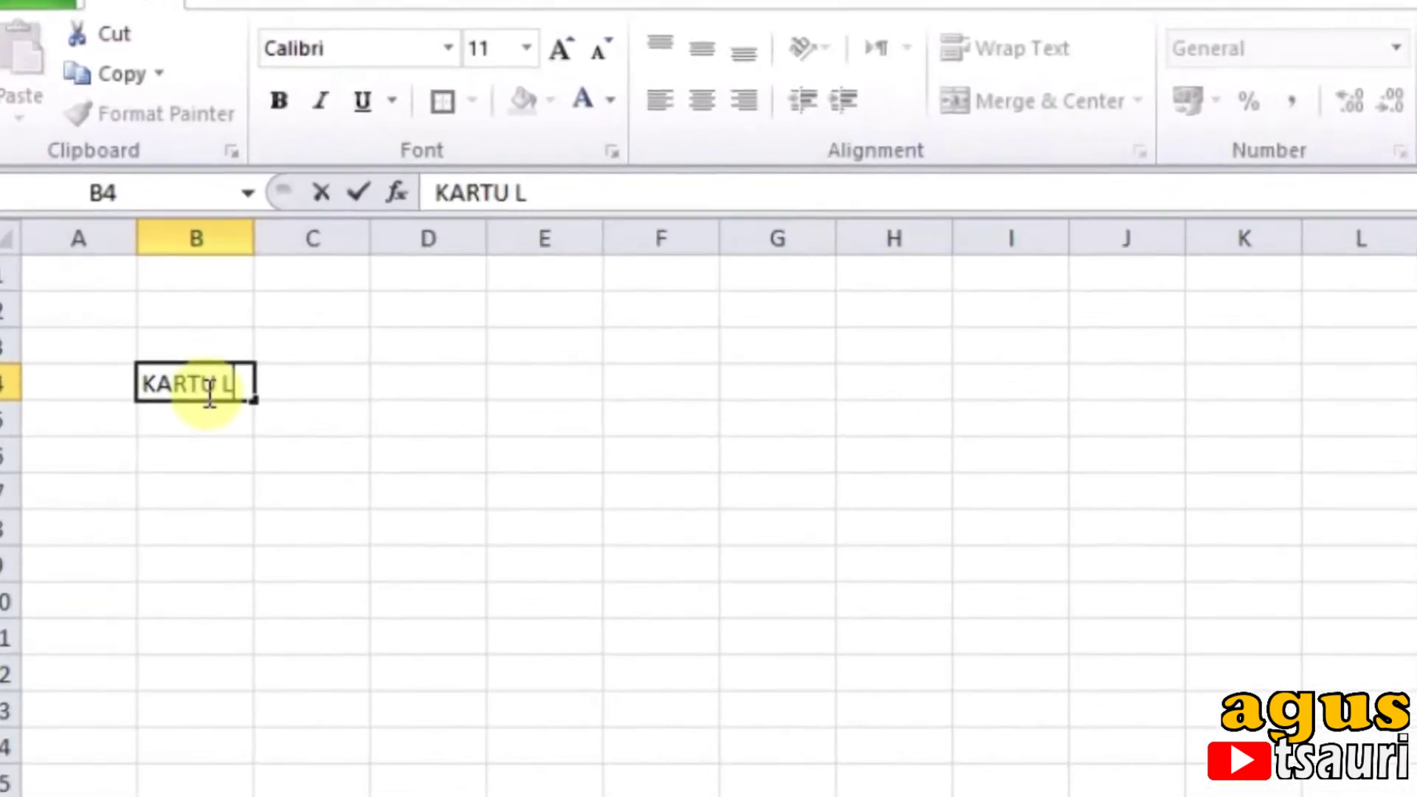
type("OGIN LMS")
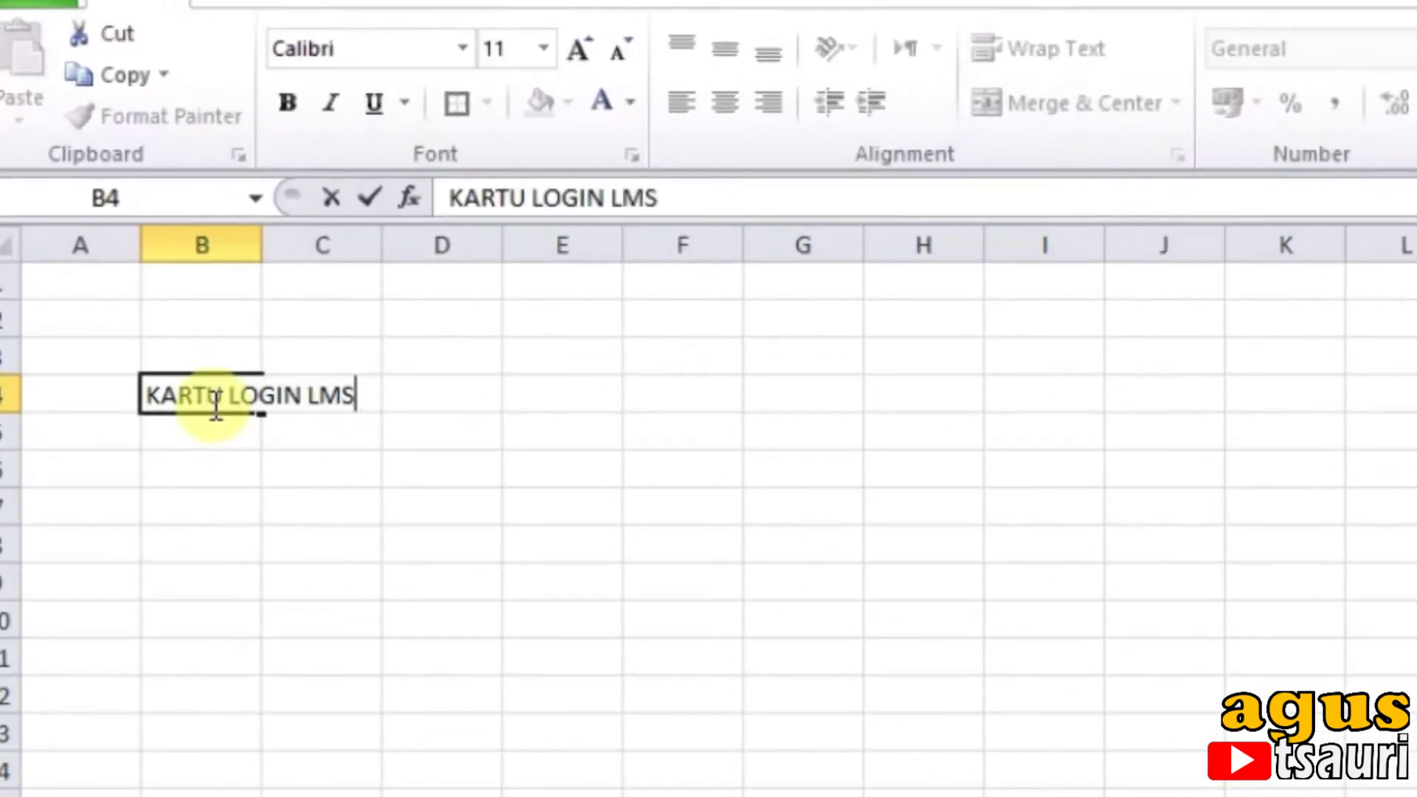
key("Return")
Step: Enter 'KEGIATAN RAMADHAN' and 'MI ROUDLOTUL ATHFAL' in the next two title rows
type("KEGIATAN ")
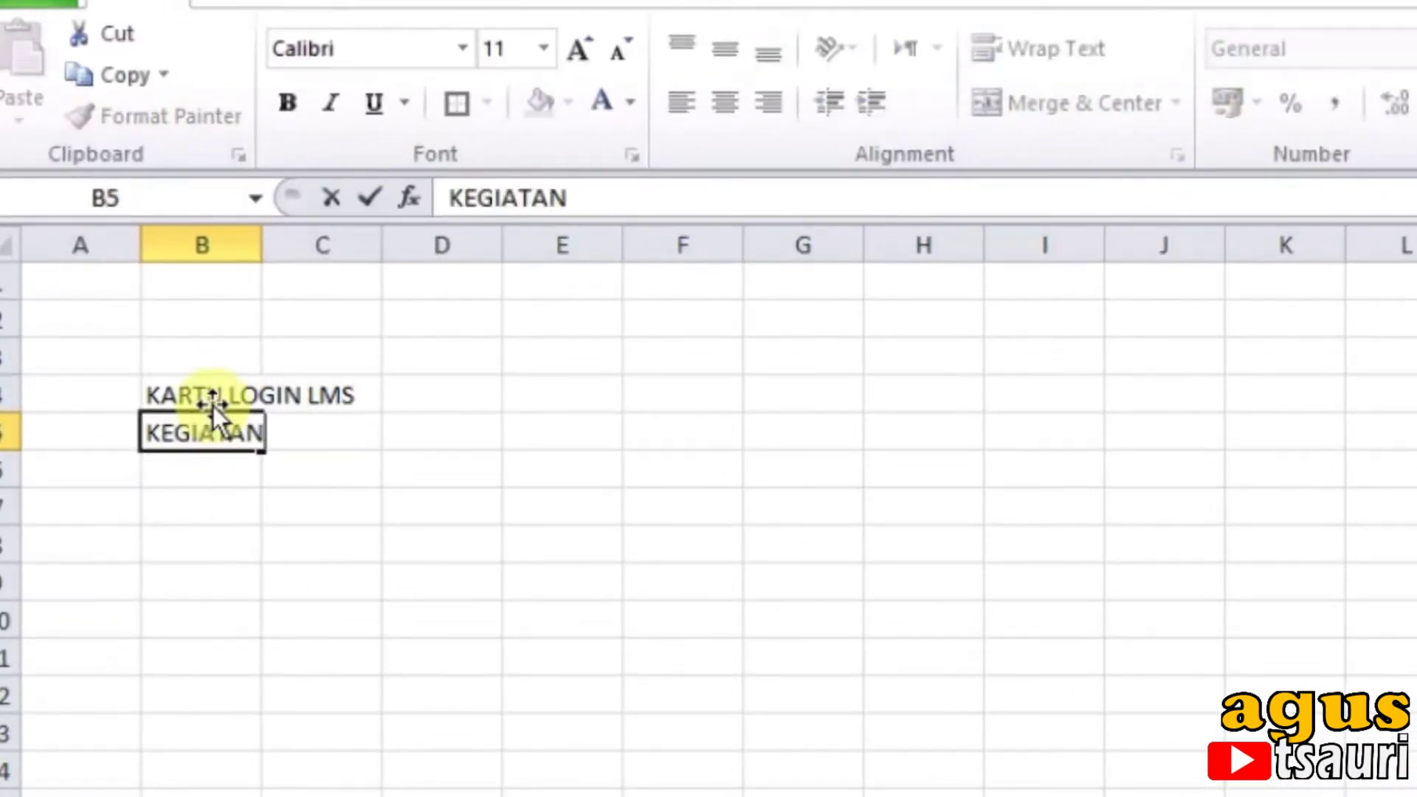
type("RAMADAHN")
key("BackSpace")
key("BackSpace")
key("BackSpace")
key("BackSpace")
type("HAN")
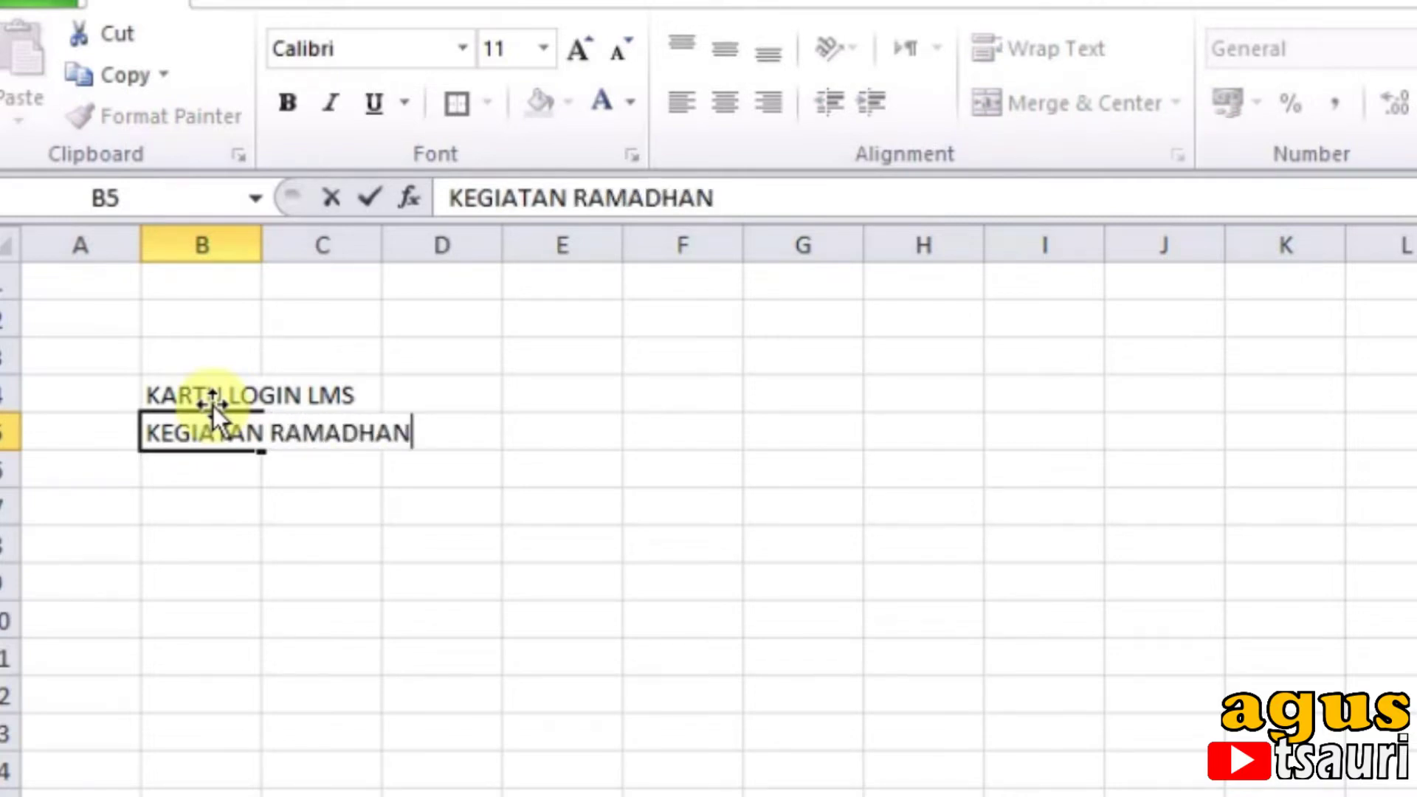
key("Return")
type("MI ROUDLOTUL ATHFA")
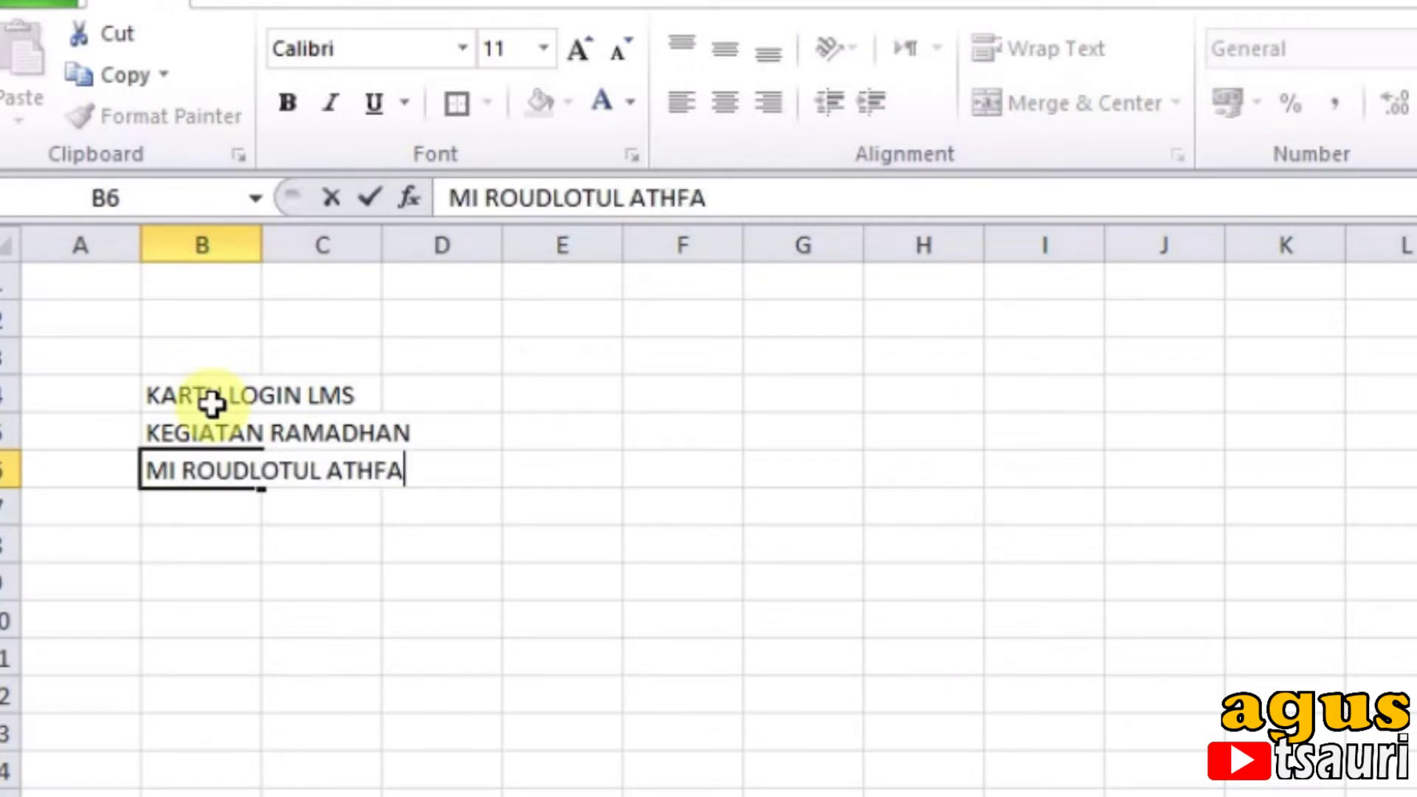
type("L")
key("Return")
key("Return")
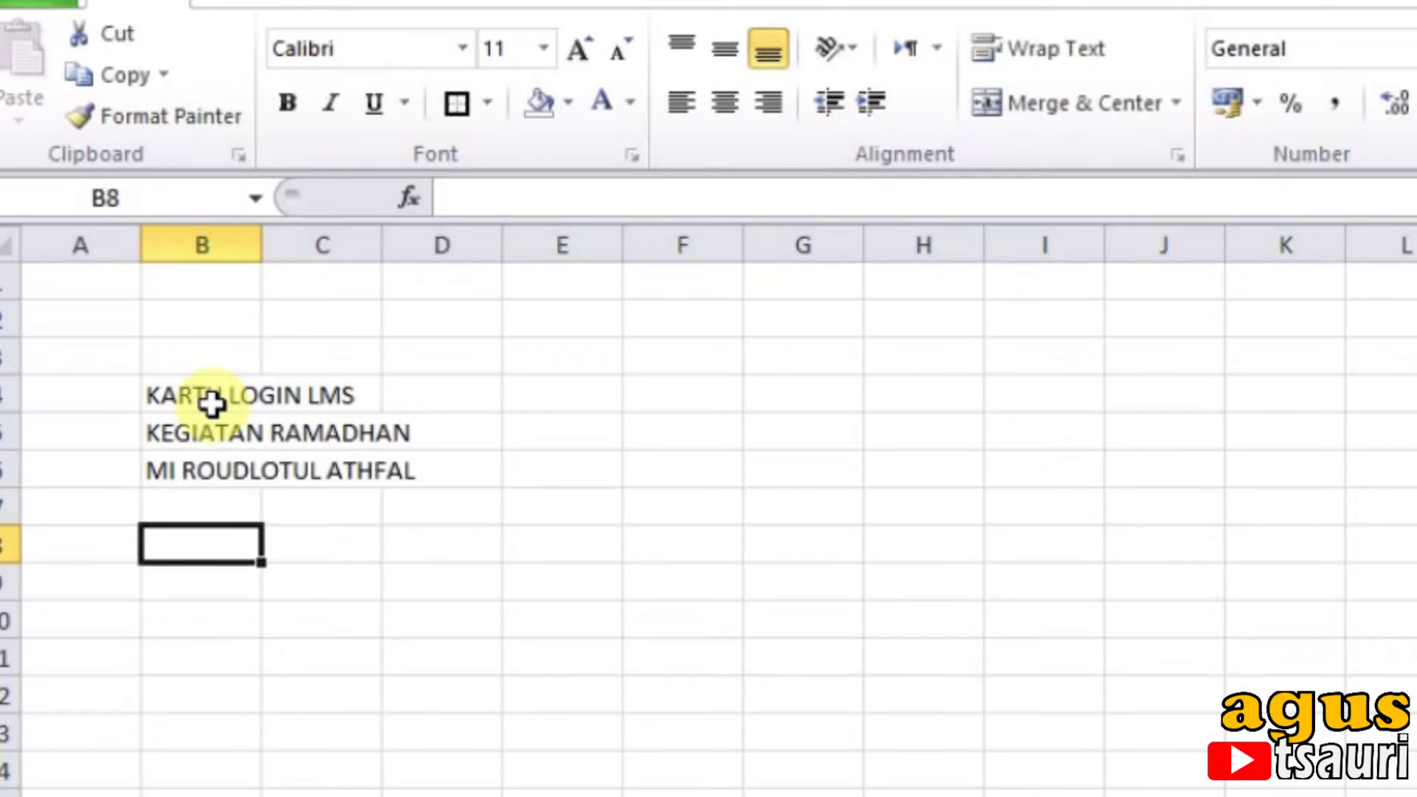
Step: Enter the labels 'Nama Siswa' in B8 and 'Kelas' in B9
type("Nama")
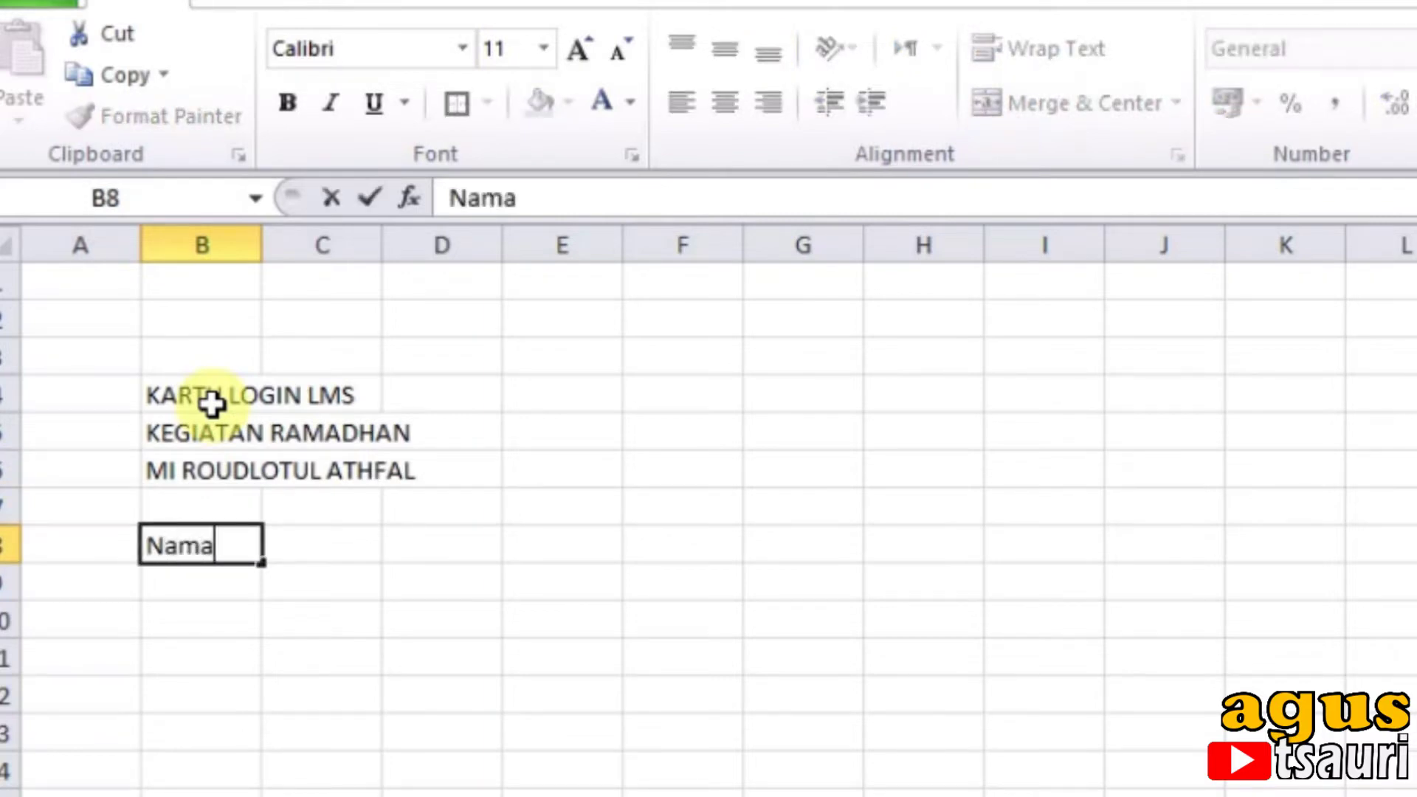
key("Return")
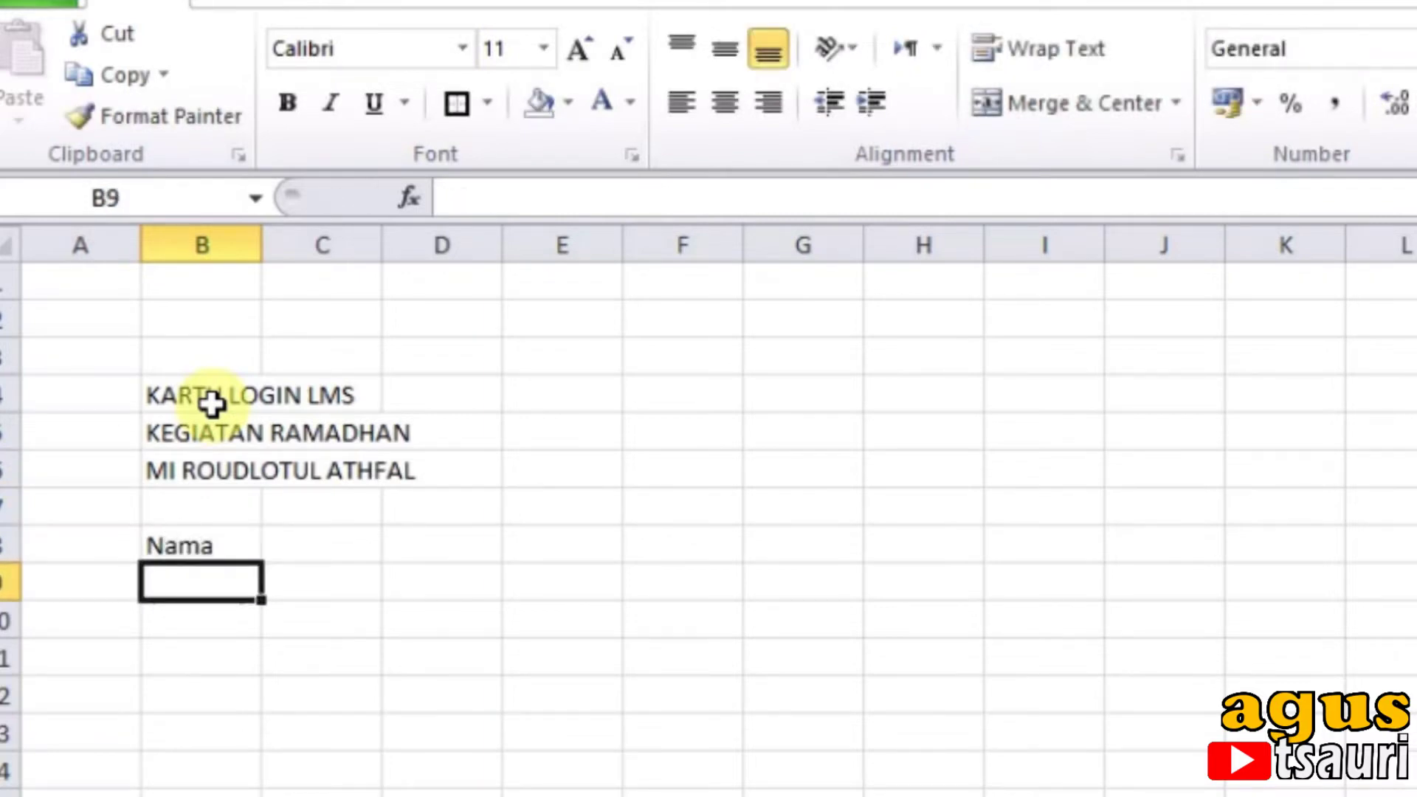
key("F2")
type("Kelas")
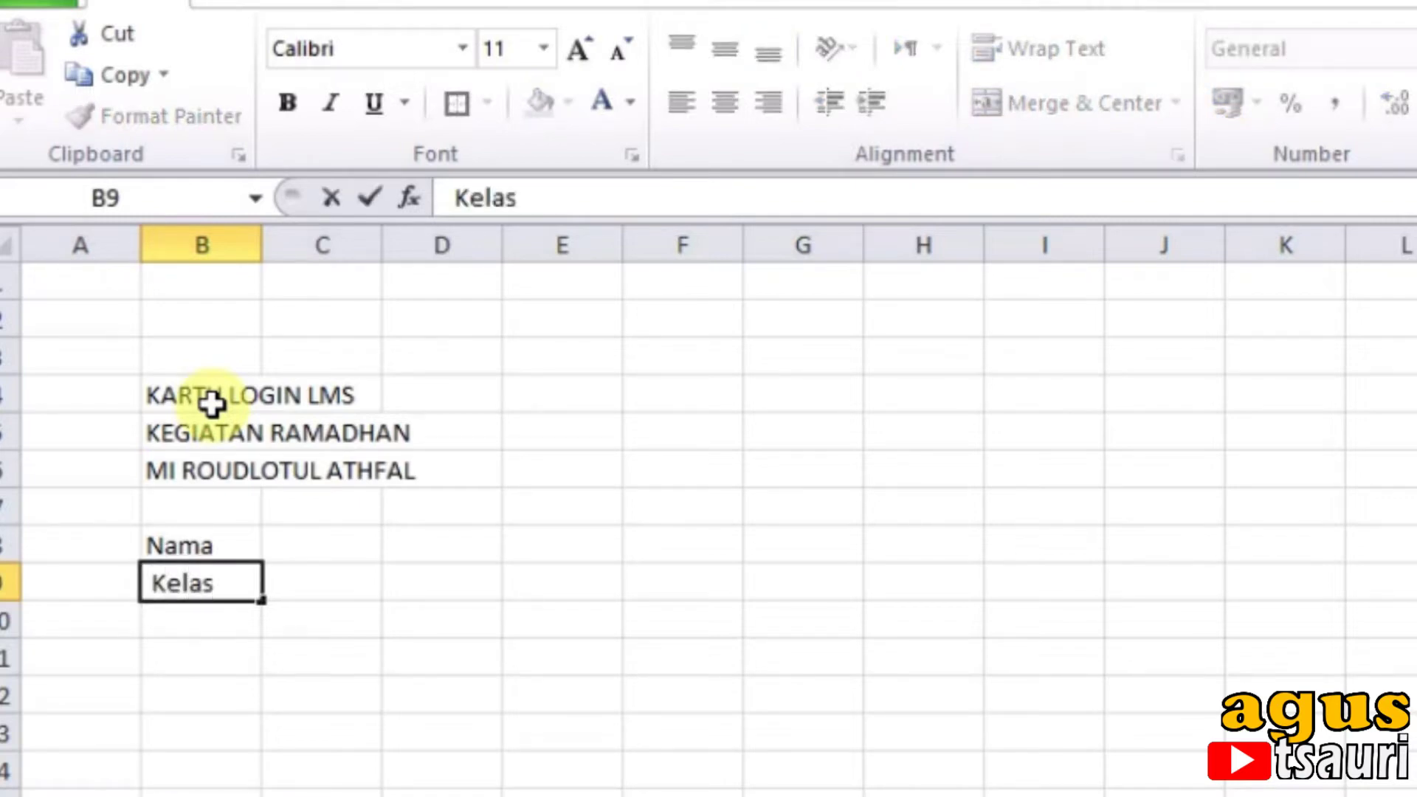
key("Return")
key("Up")
key("Up")
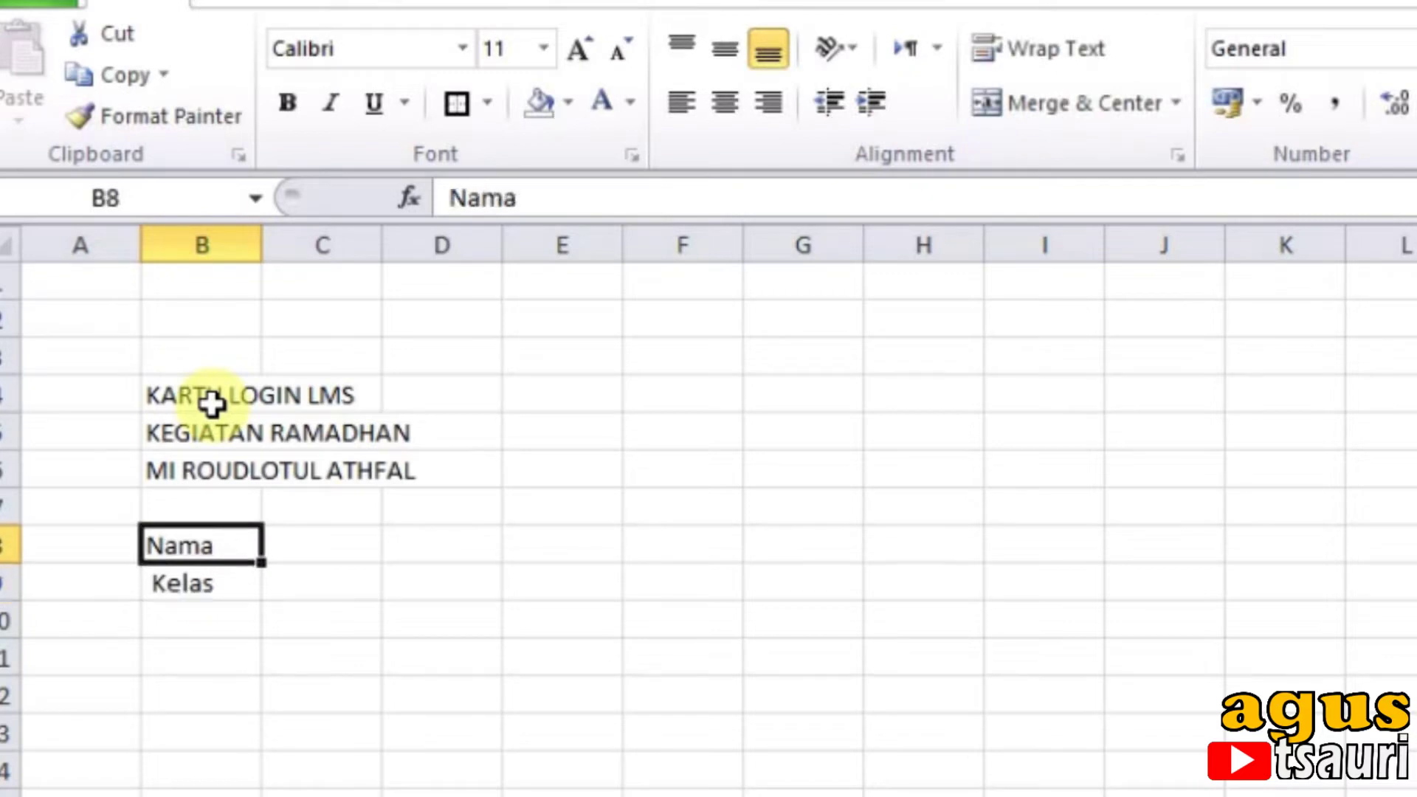
key("F2")
type("Siswa")
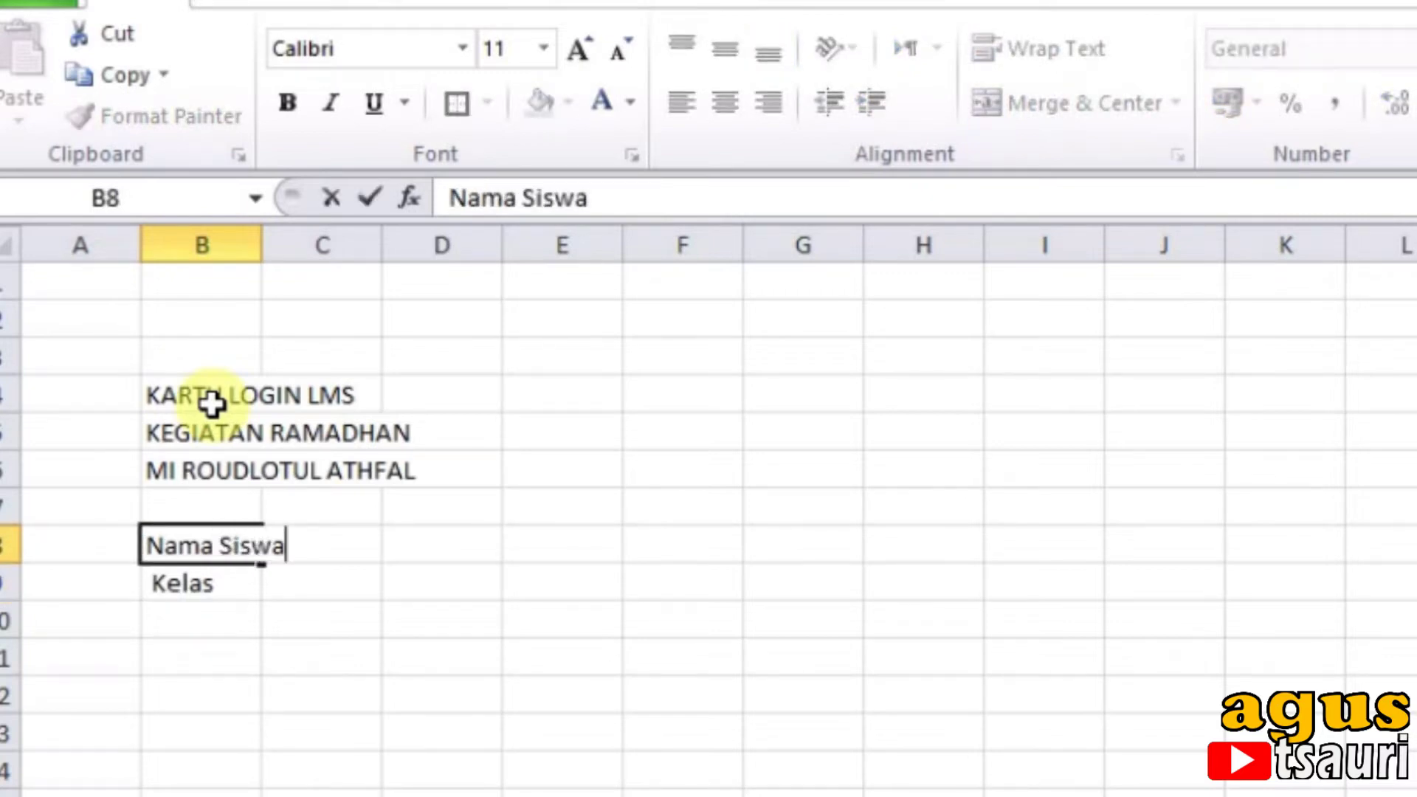
key("Return")
key("F2")
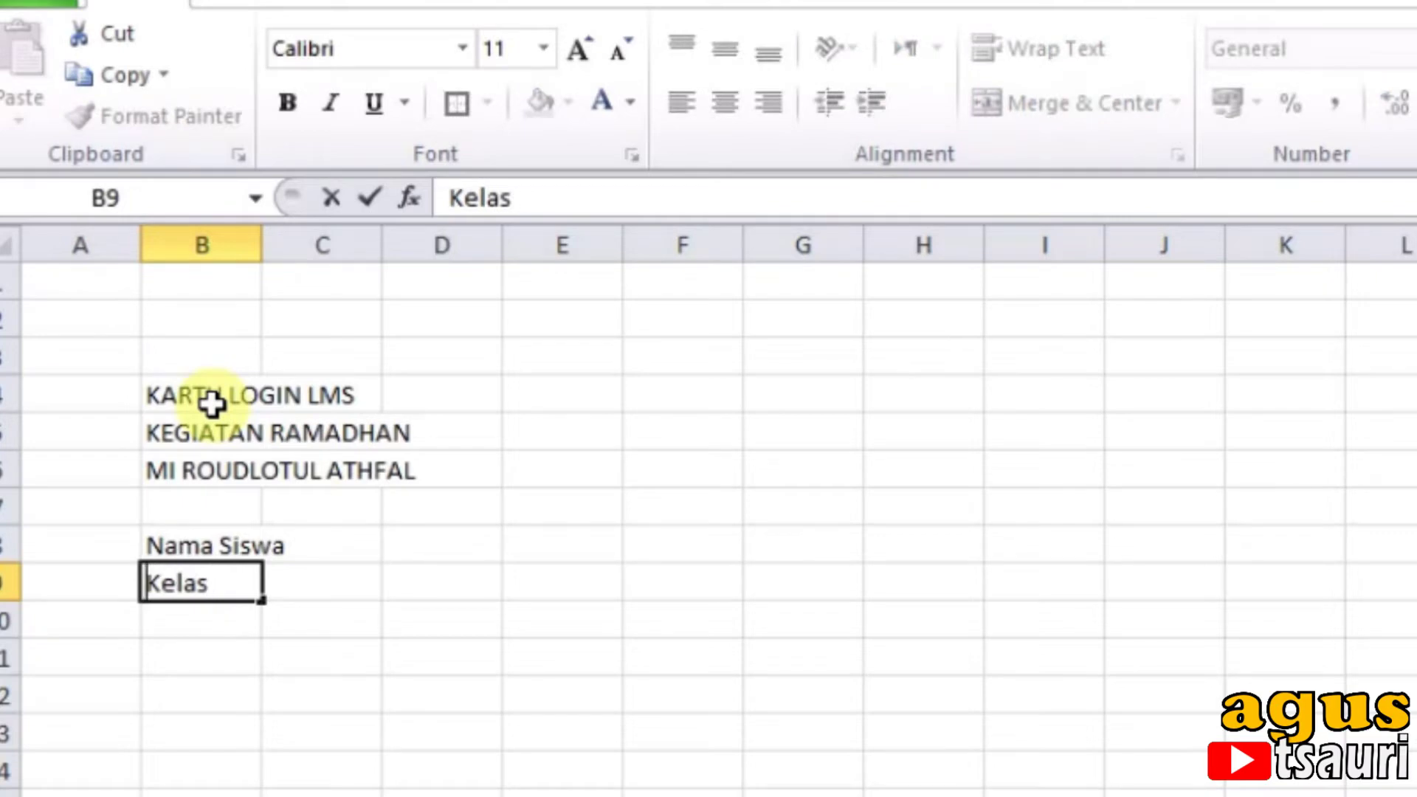
key("Return")
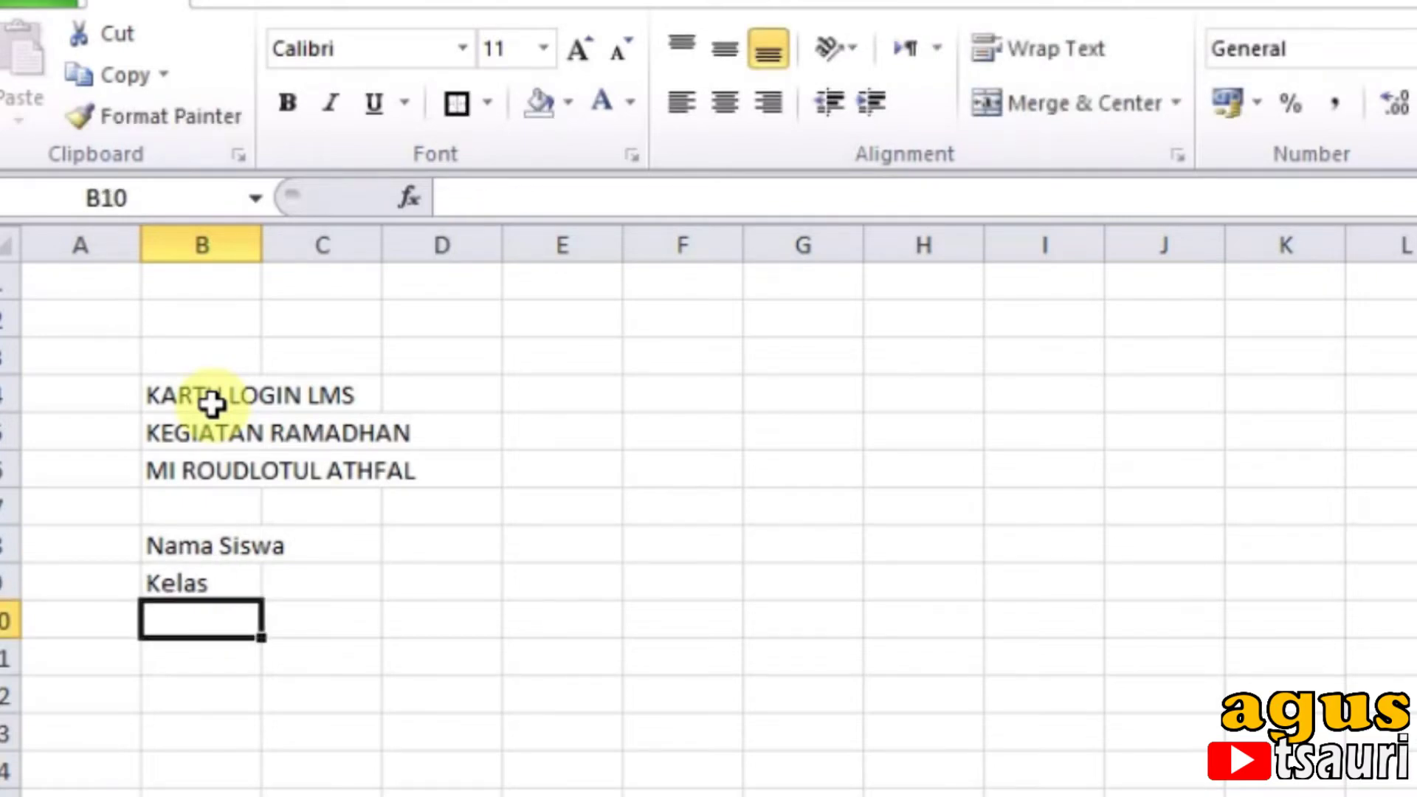
Step: Add the labels 'Username' in B10 and 'Password' in B11
type("Usernam")
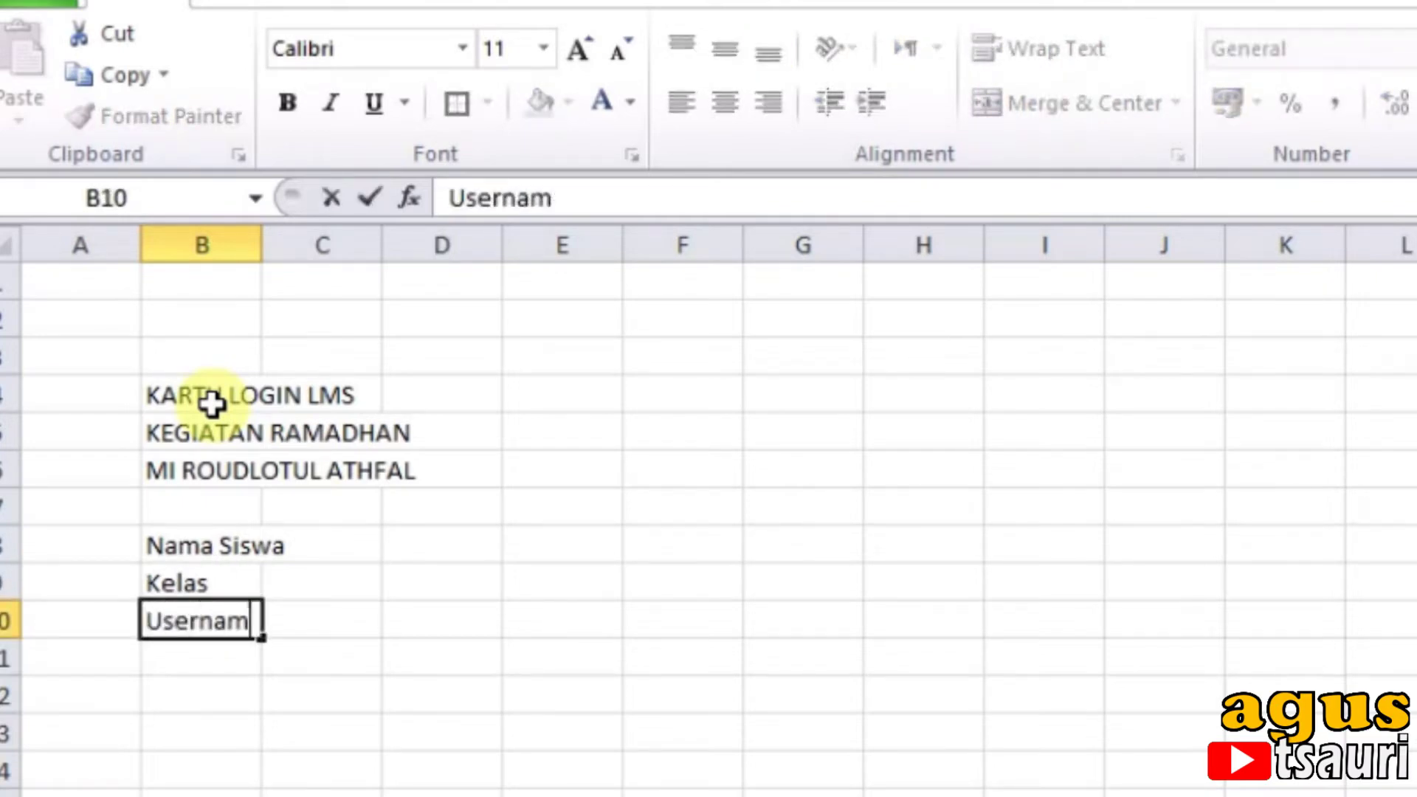
type("e")
key("Return")
type("Password")
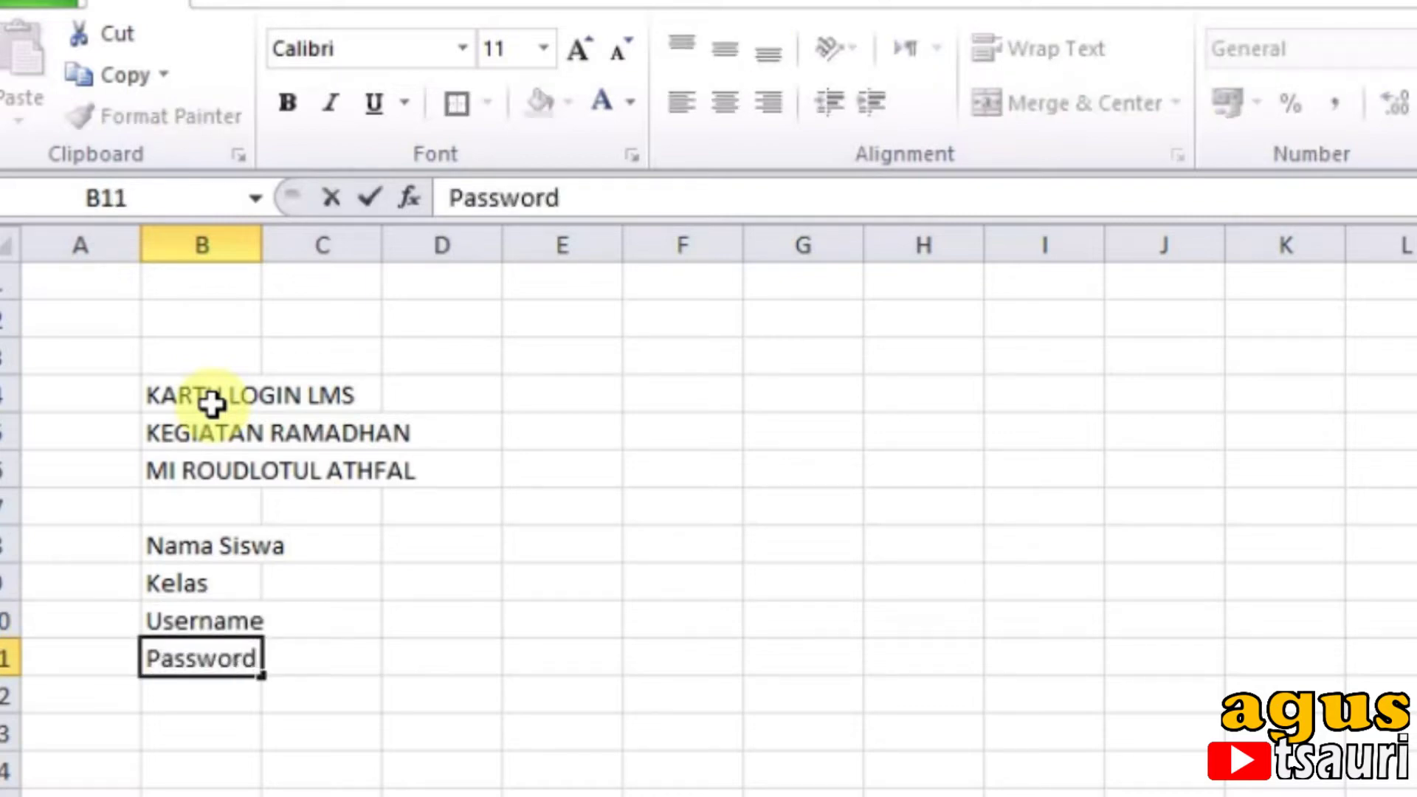
left_click(291, 580)
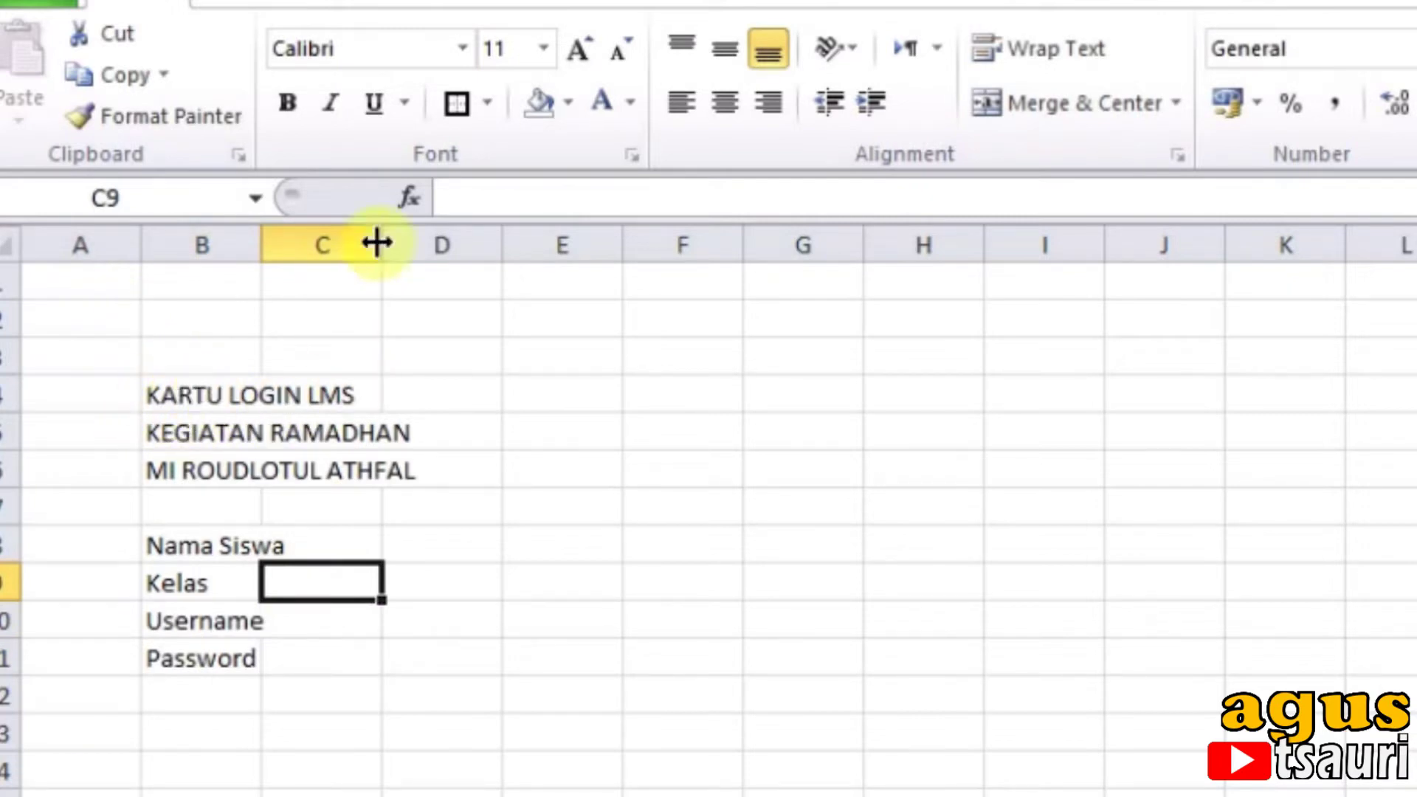
Step: Narrow column C, fill C8:C11 with colons beside the labels, and widen column D
mouse_move(262, 244)
left_mouse_down()
mouse_move(354, 317)
mouse_move(338, 318)
left_mouse_up()
left_click_drag(458, 251, 355, 255)
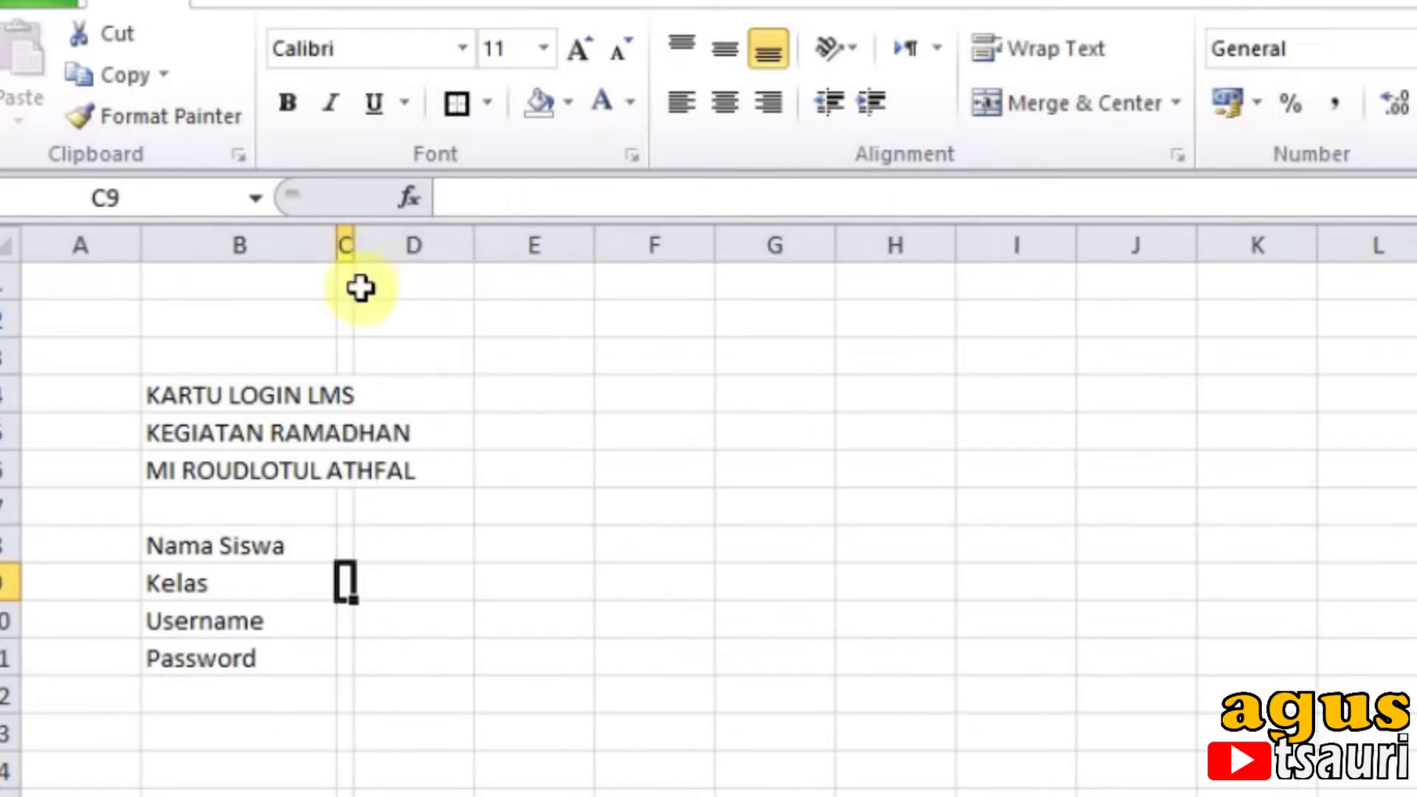
left_click(341, 547)
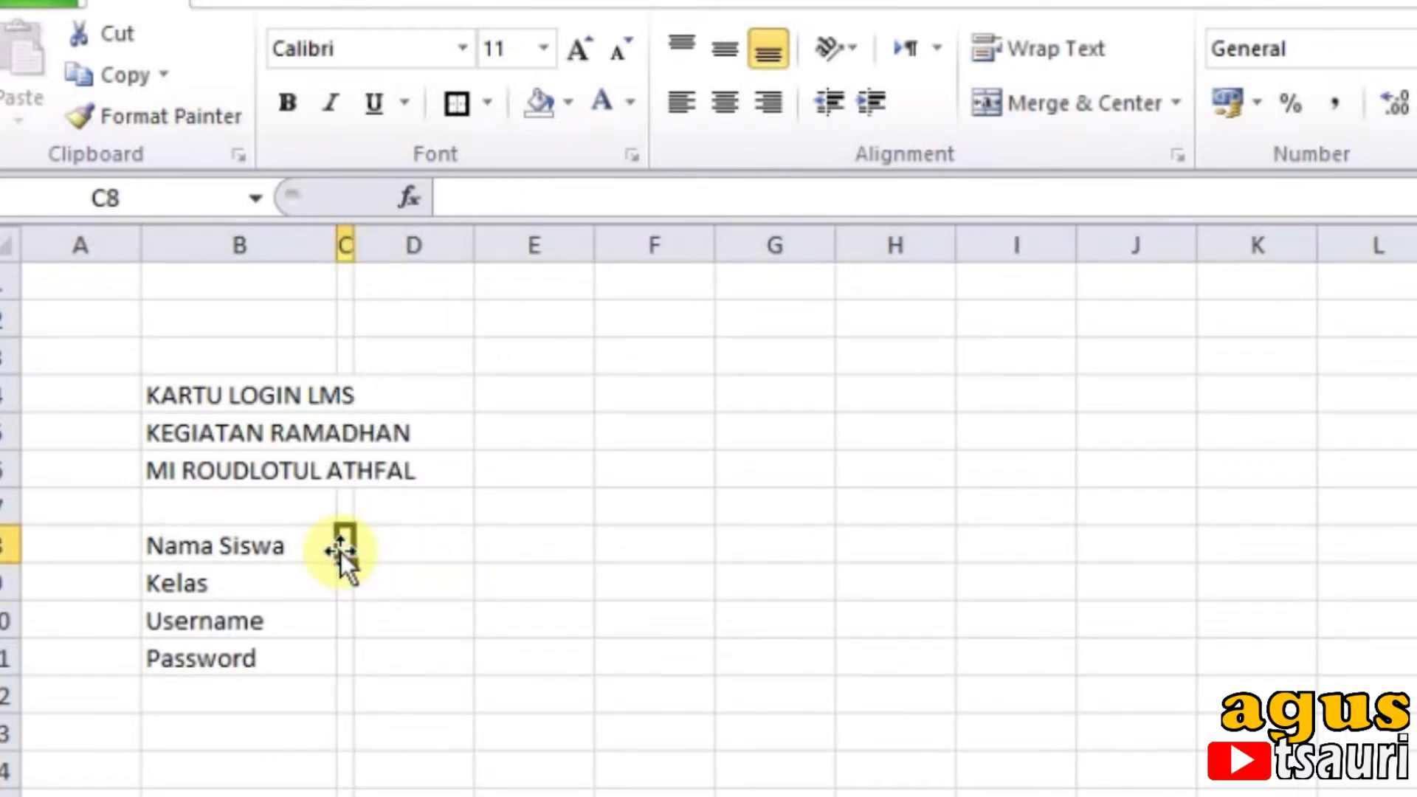
key("Return")
key("ctrl+c")
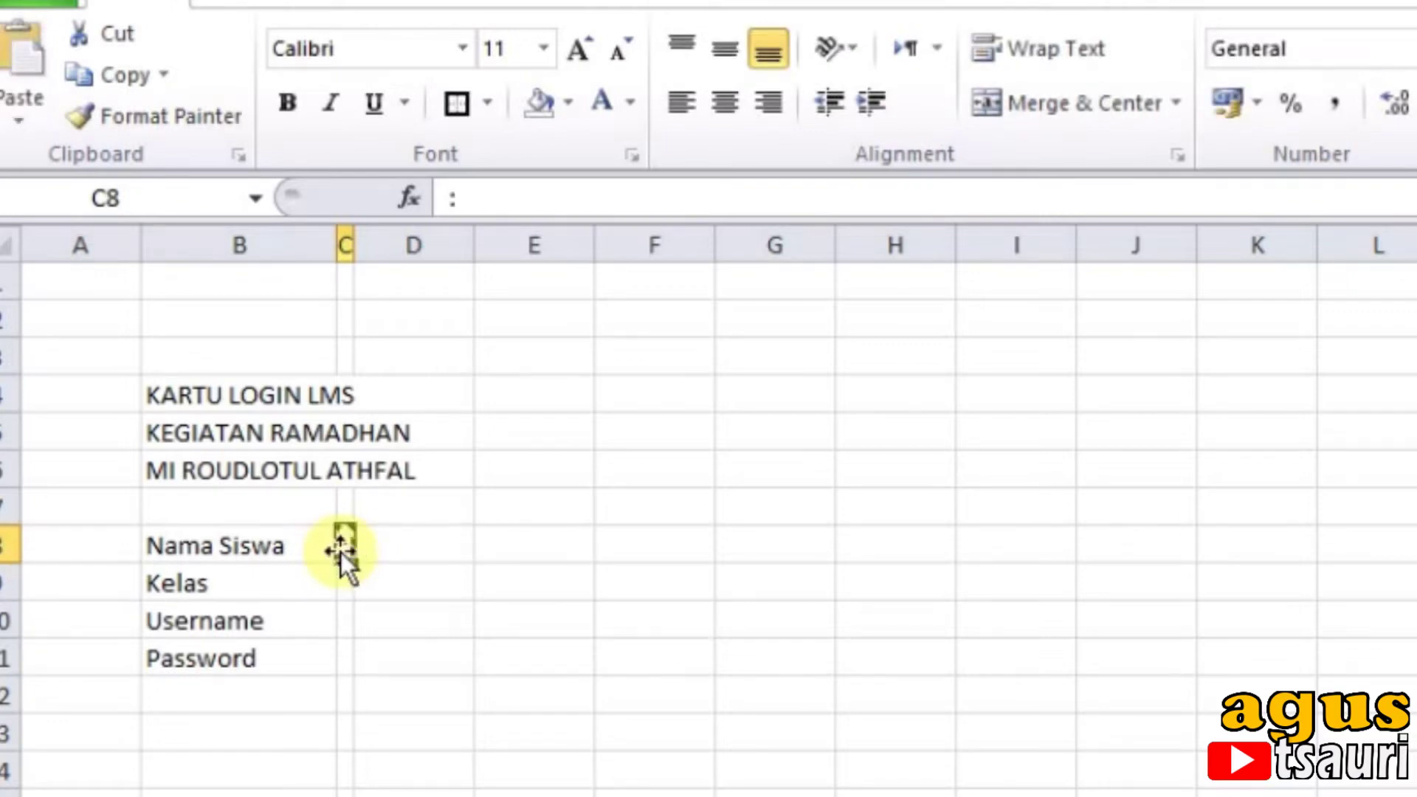
key("Down")
key("shift+Down")
key("shift+Down")
key("ctrl+v")
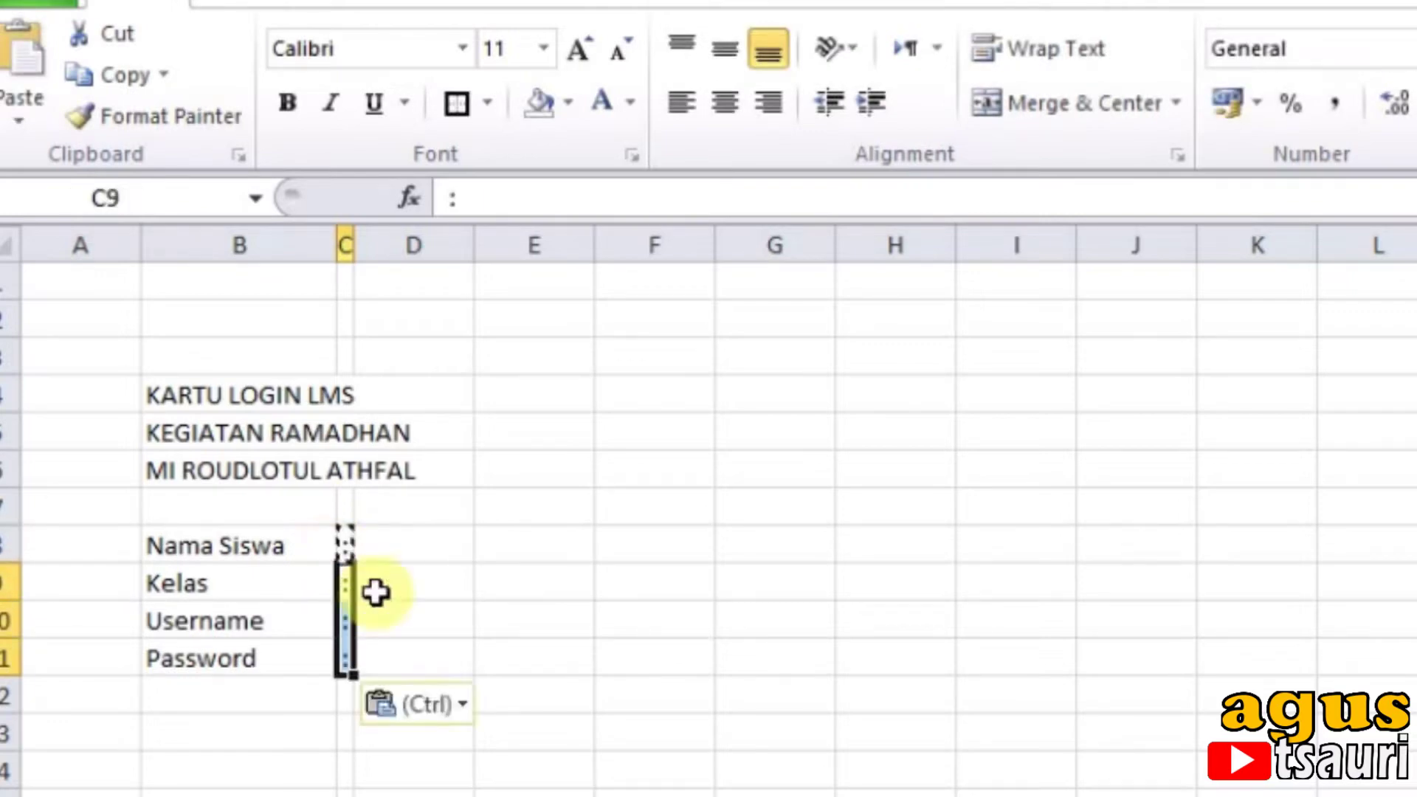
left_click(550, 583)
left_click_drag(469, 243, 839, 411)
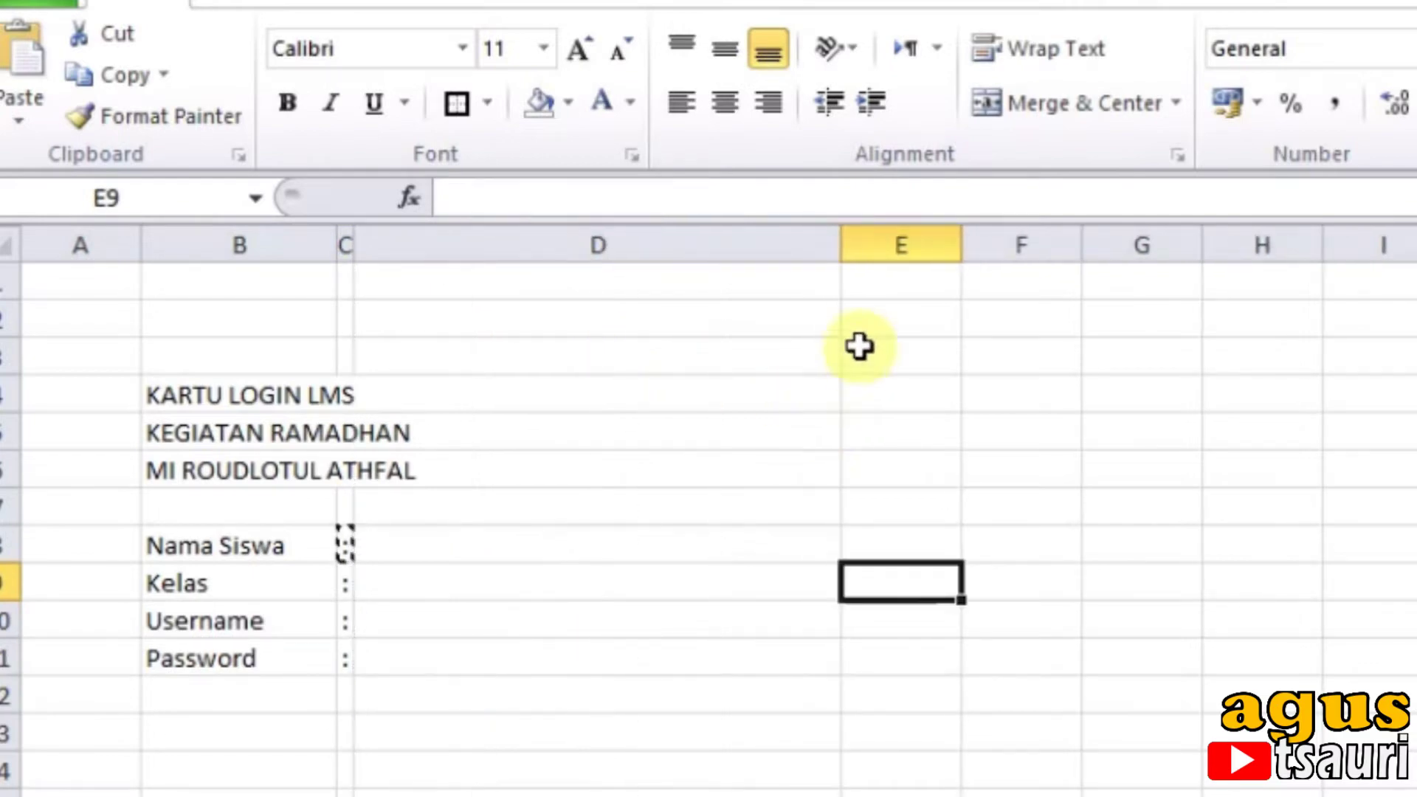
Step: Merge and centre B4:D4, then Format Painter that merge onto rows 5 and 6
left_click(171, 402)
left_click_drag(172, 402, 542, 396)
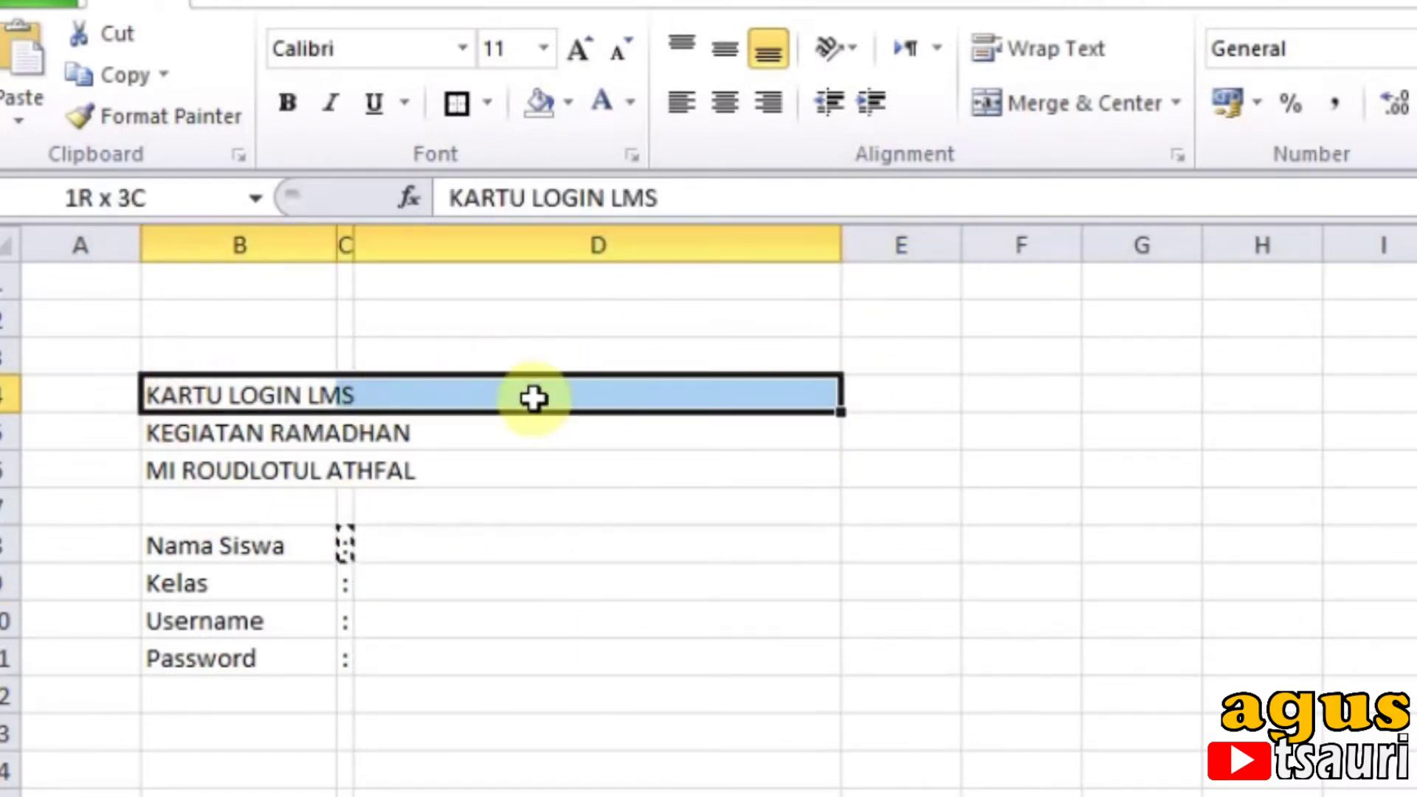
left_click(1044, 115)
left_click(87, 122)
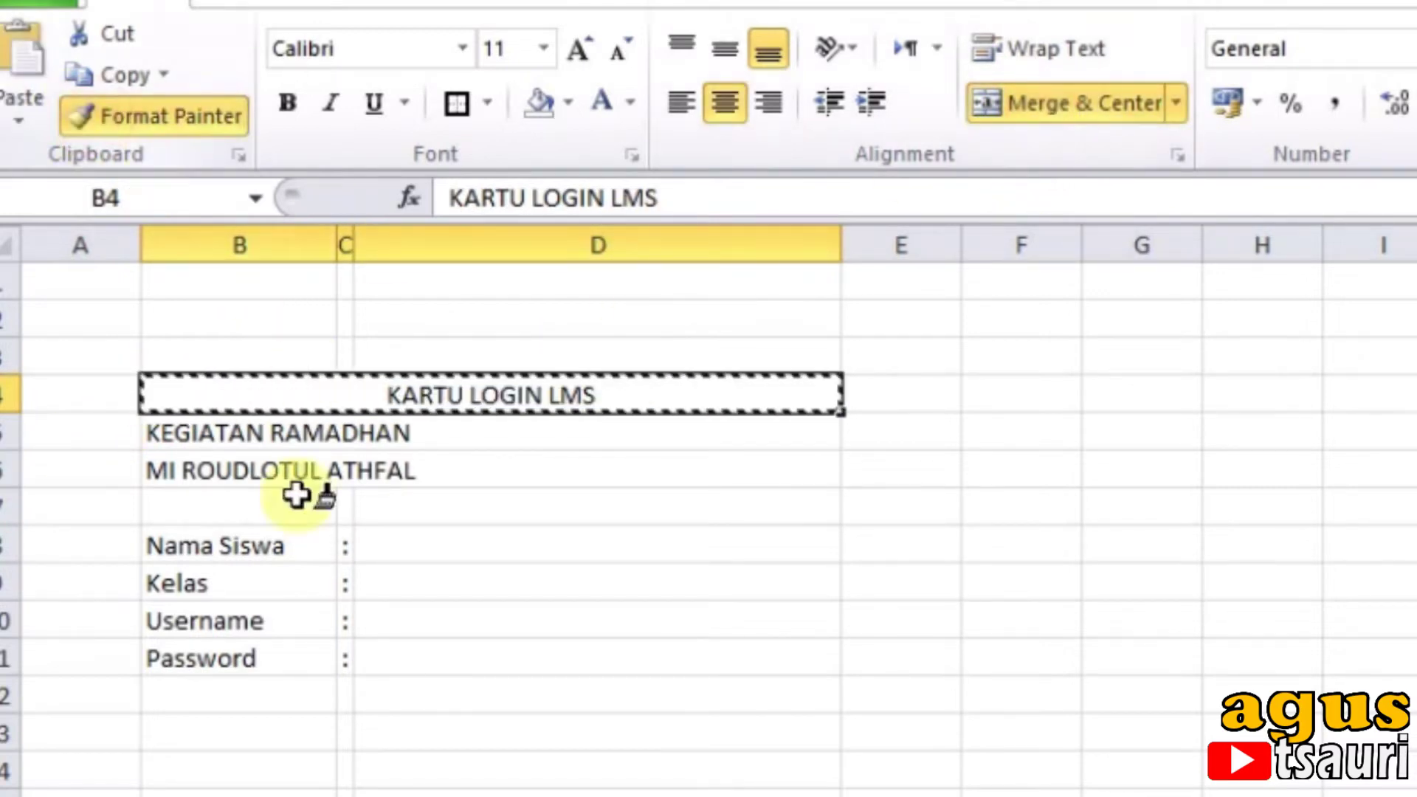
left_click_drag(174, 433, 431, 470)
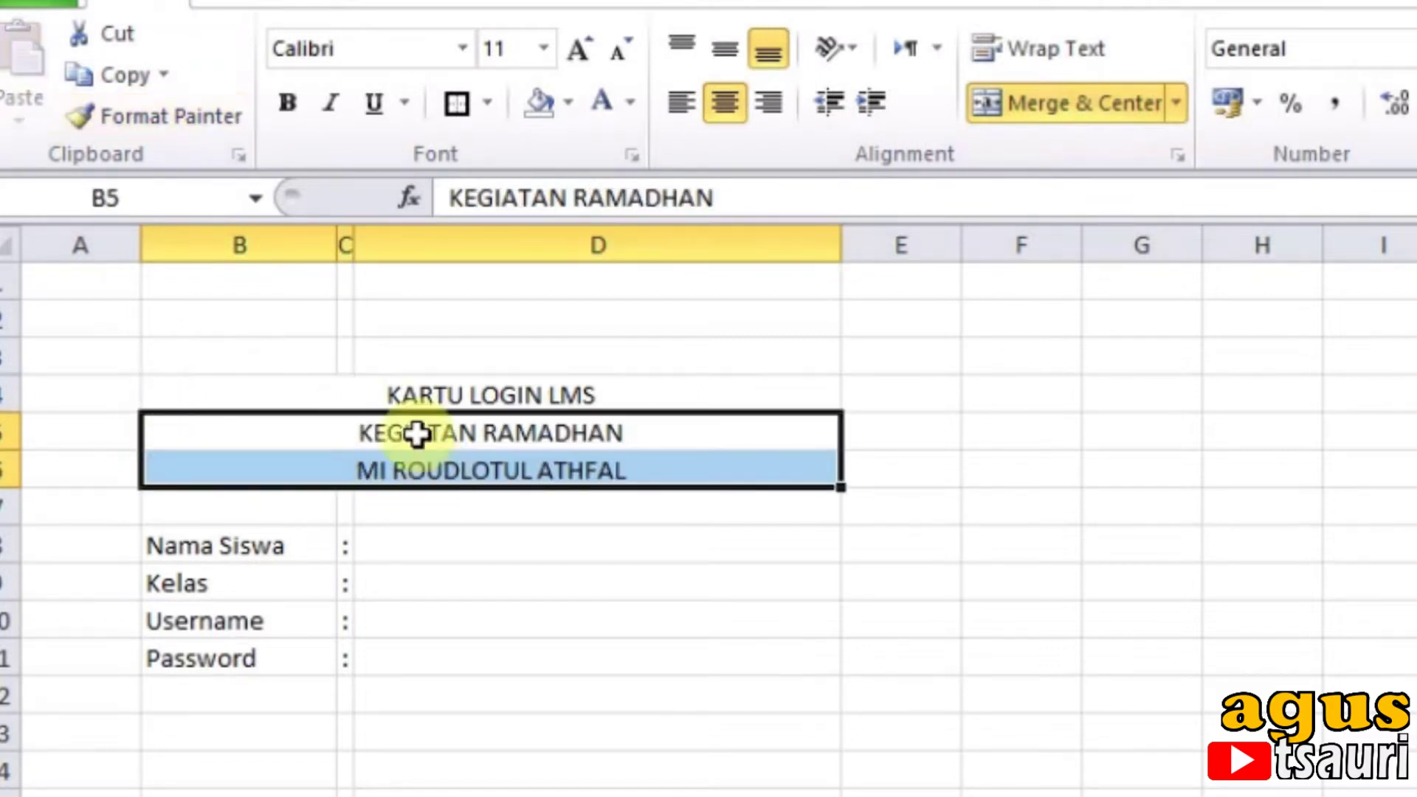
left_click(383, 395)
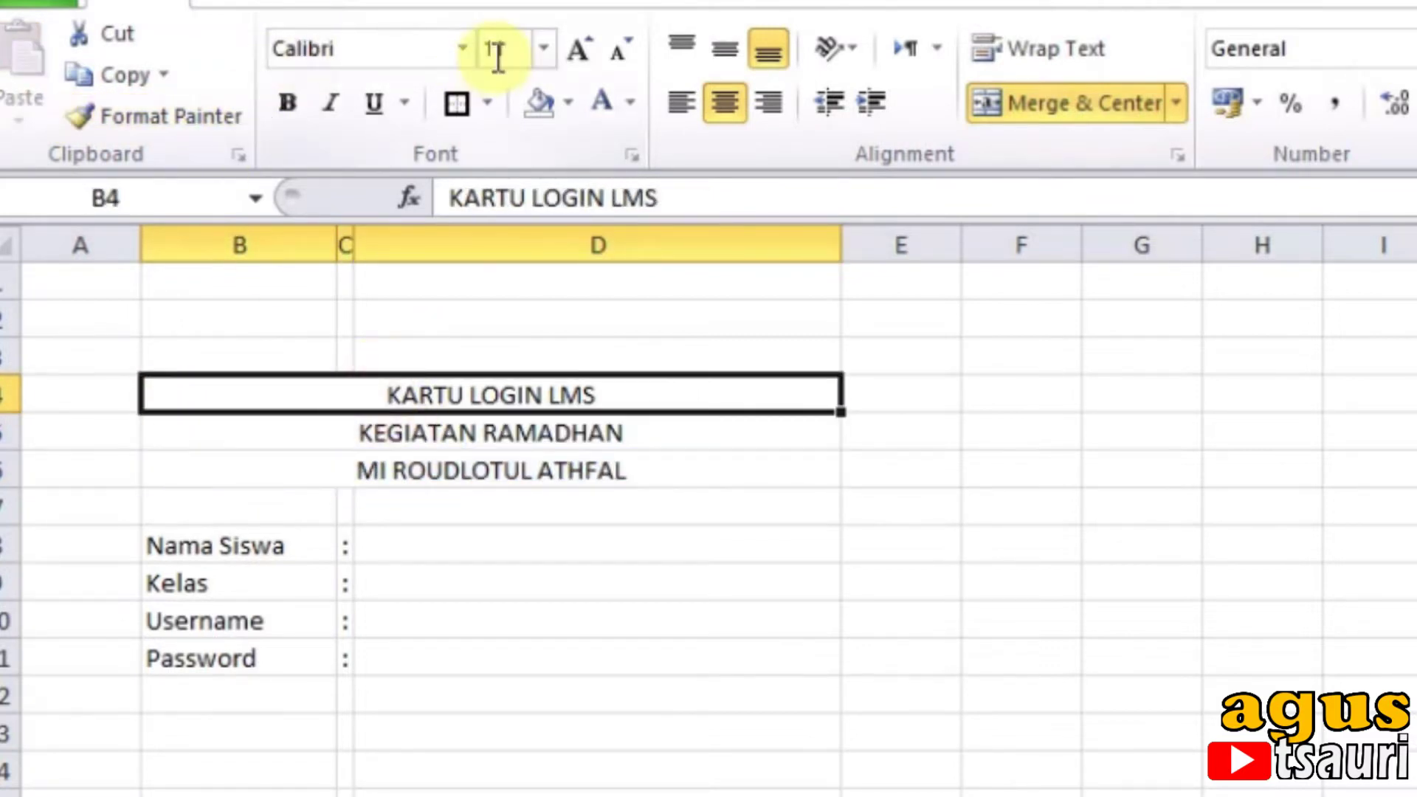
left_click(546, 47)
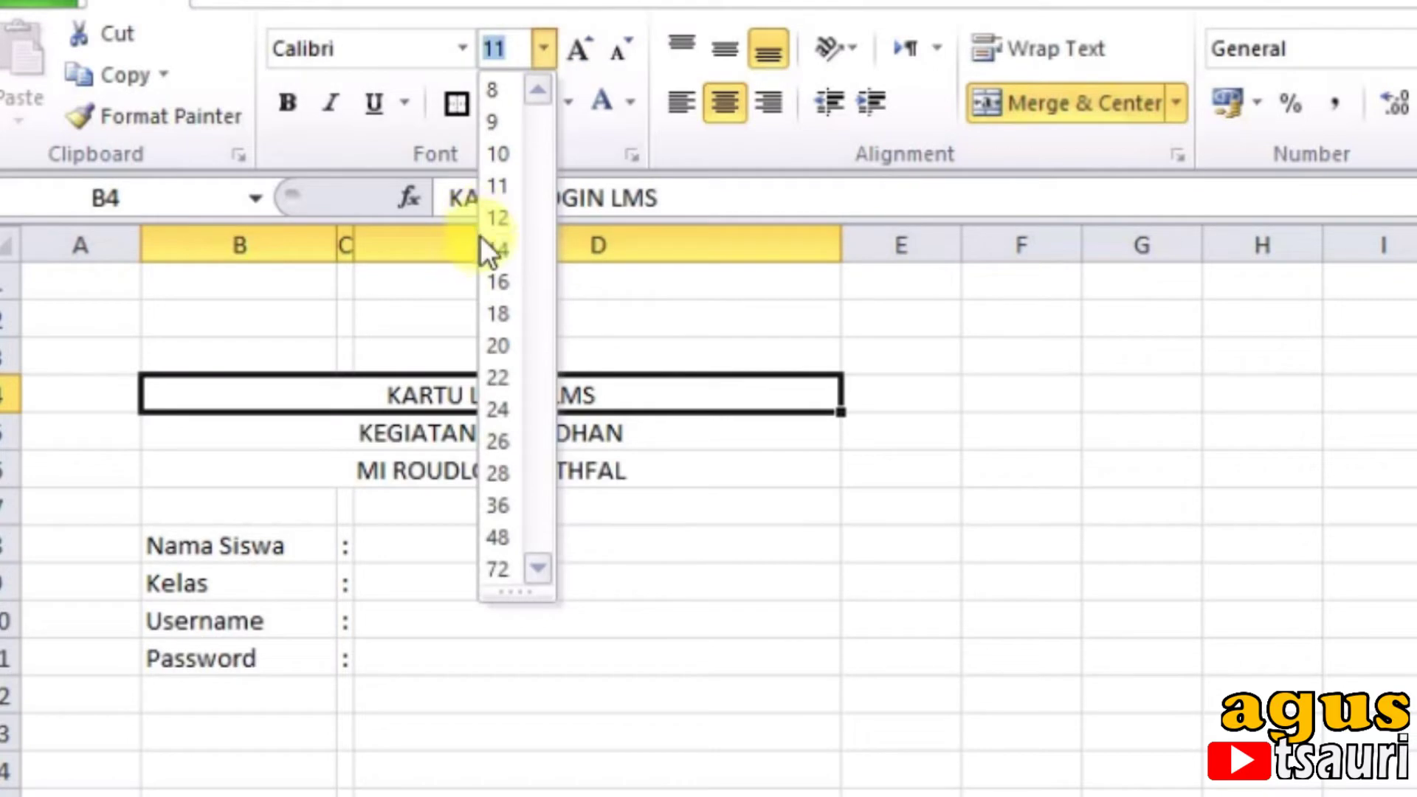
Step: Set KARTU LOGIN LMS to 14 pt Arial Rounded MT Bold and KEGIATAN RAMADHAN to Arial Black
left_click(488, 244)
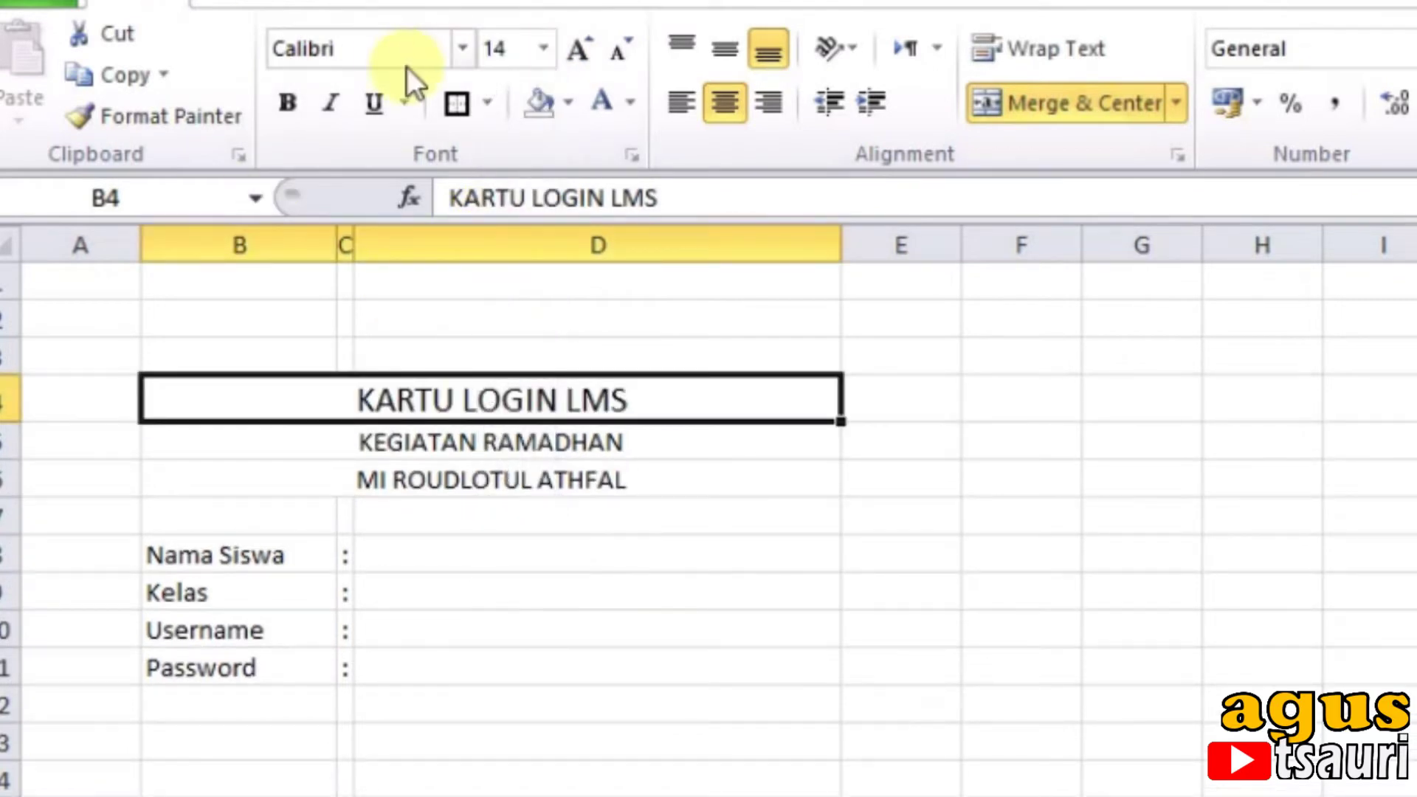
left_click(462, 50)
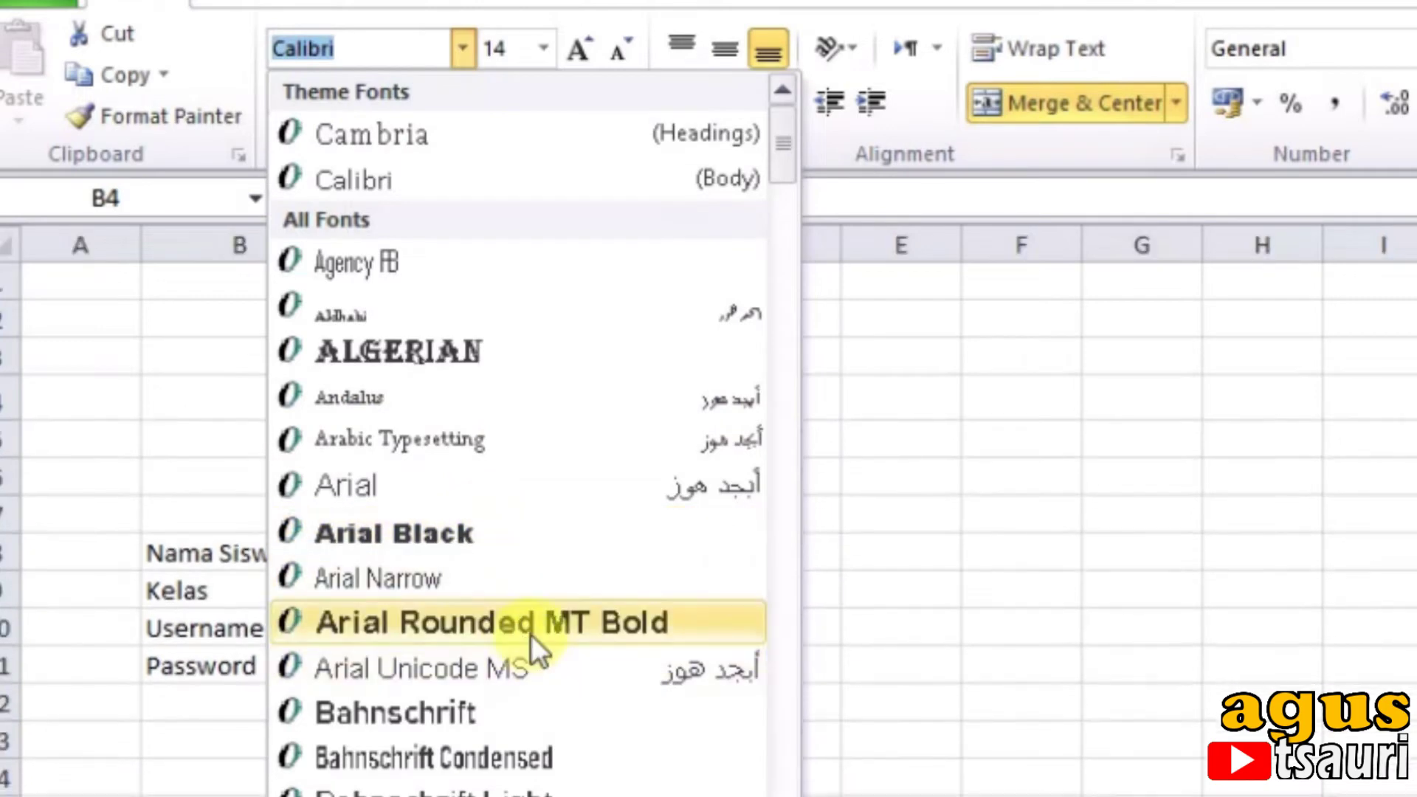
left_click(529, 631)
left_click(569, 443)
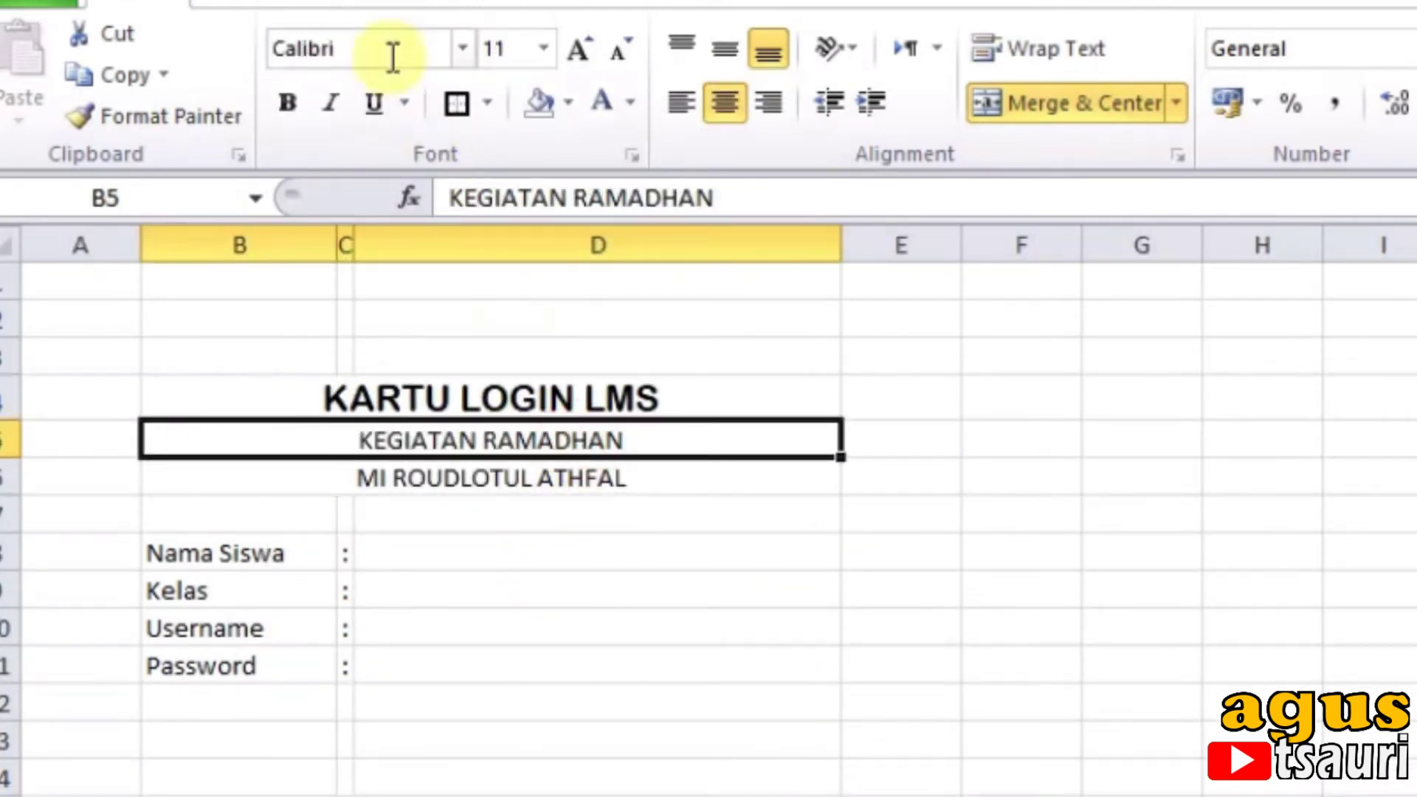
left_click(462, 50)
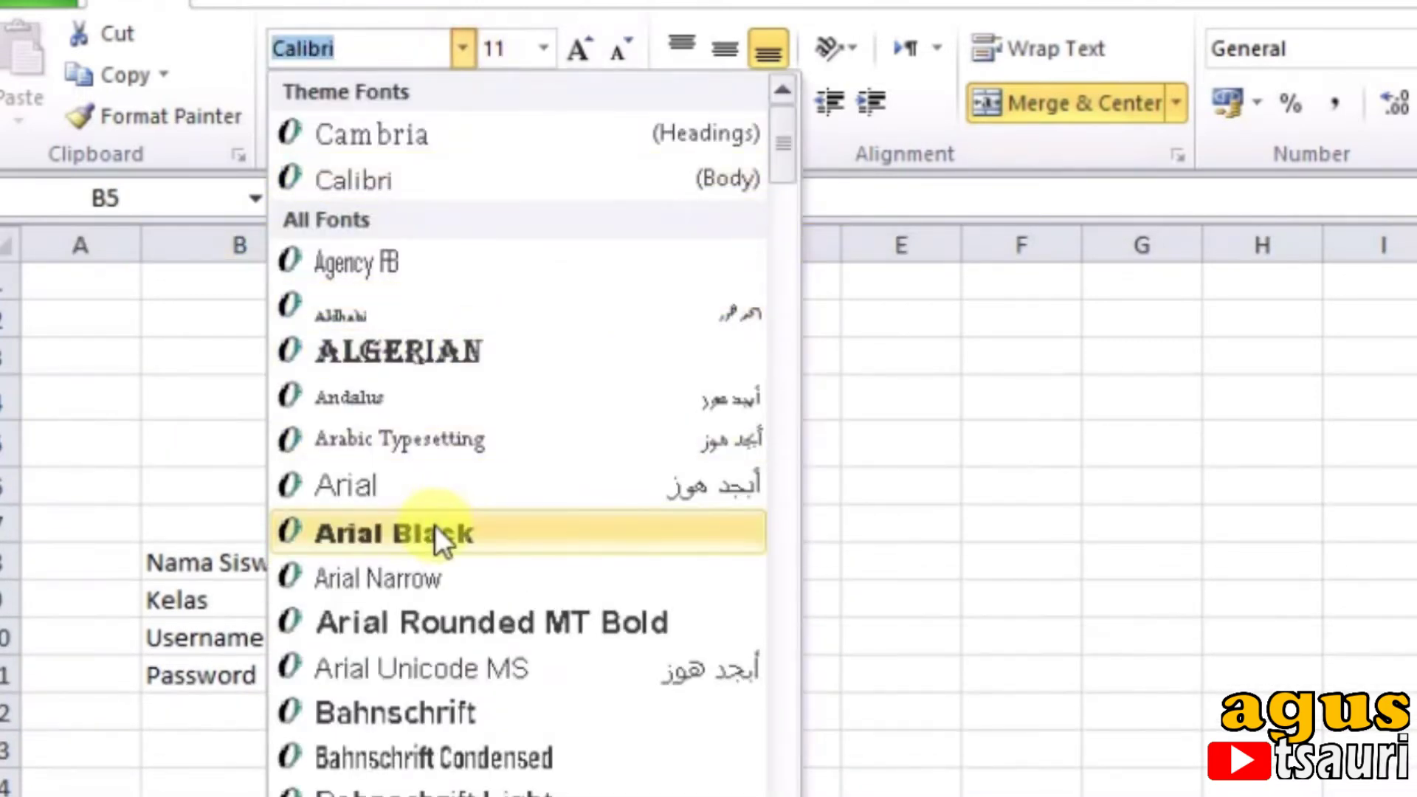
left_click(439, 533)
Step: Format MI ROUDLOTUL ATHFAL in bold Arial Unicode MS
left_click(476, 496)
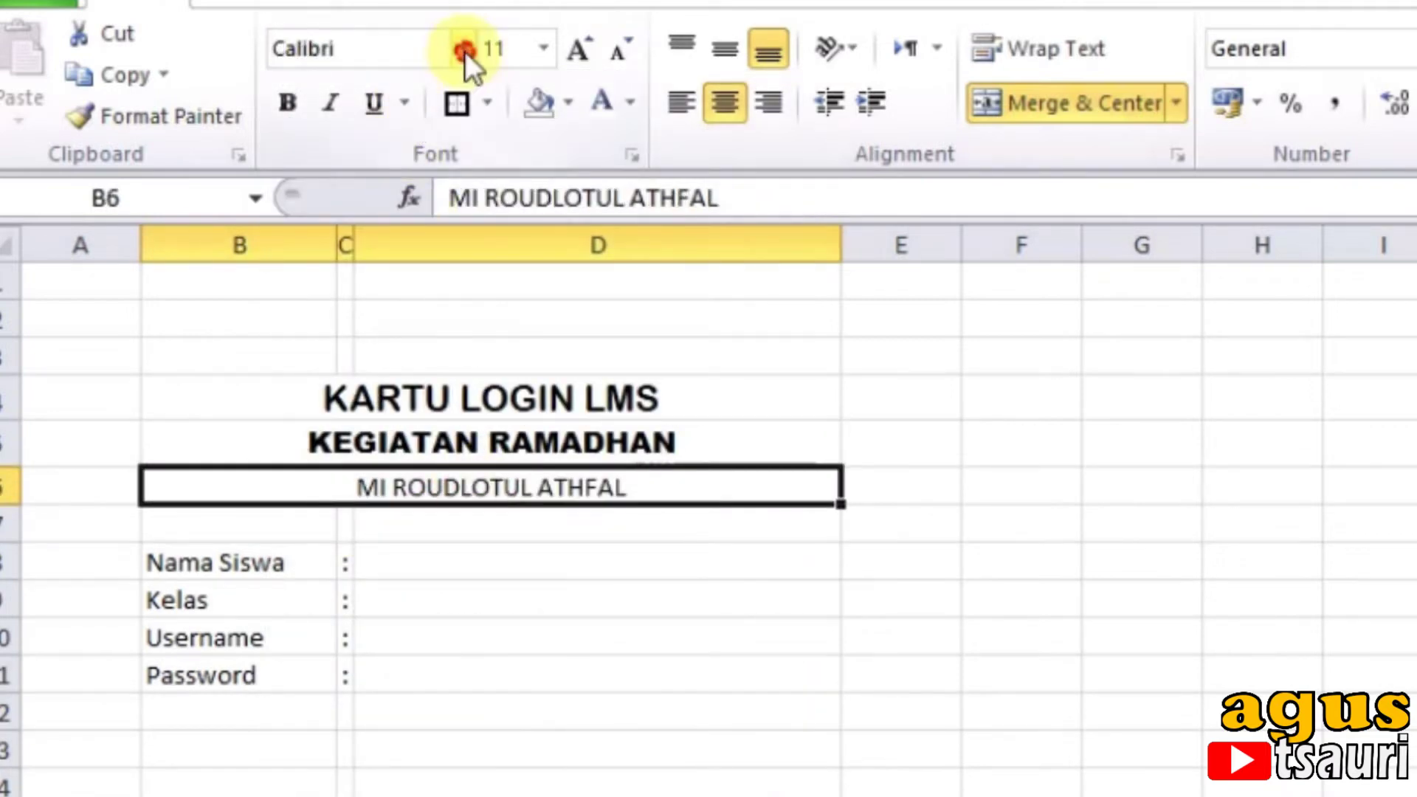
left_click(463, 50)
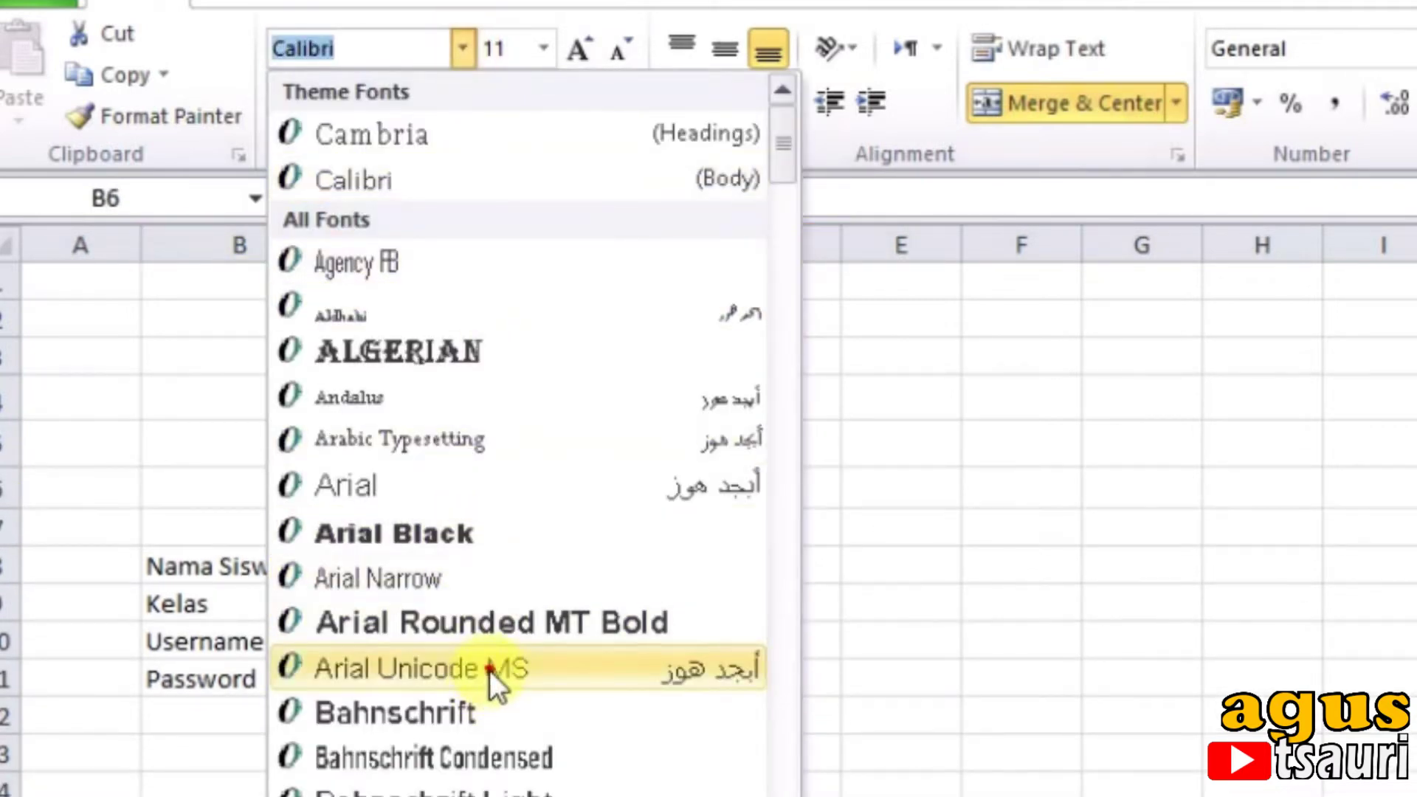
left_click(489, 670)
left_click(289, 104)
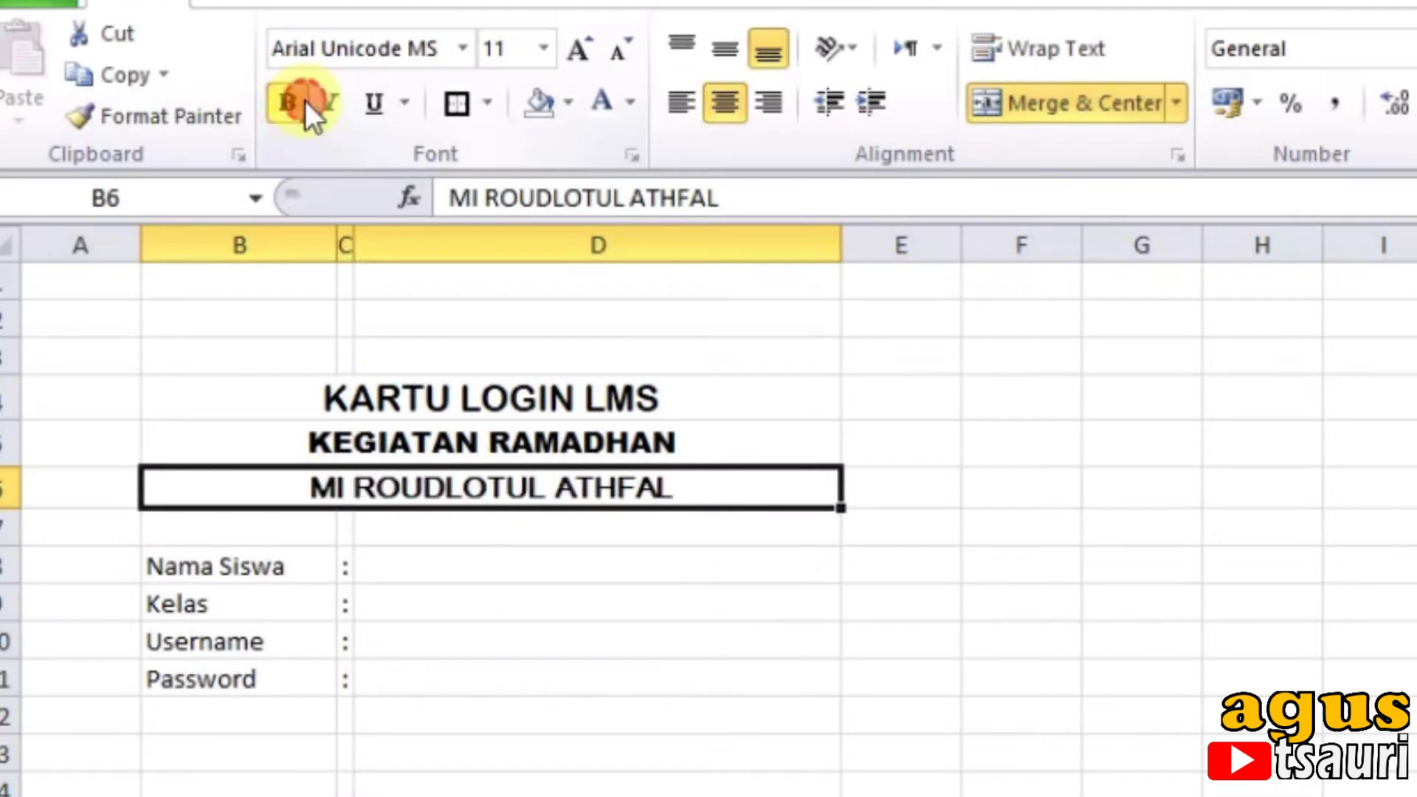
Step: Resize KARTU LOGIN LMS to 18 pt and KEGIATAN RAMADHAN to 14 pt
left_click(504, 402)
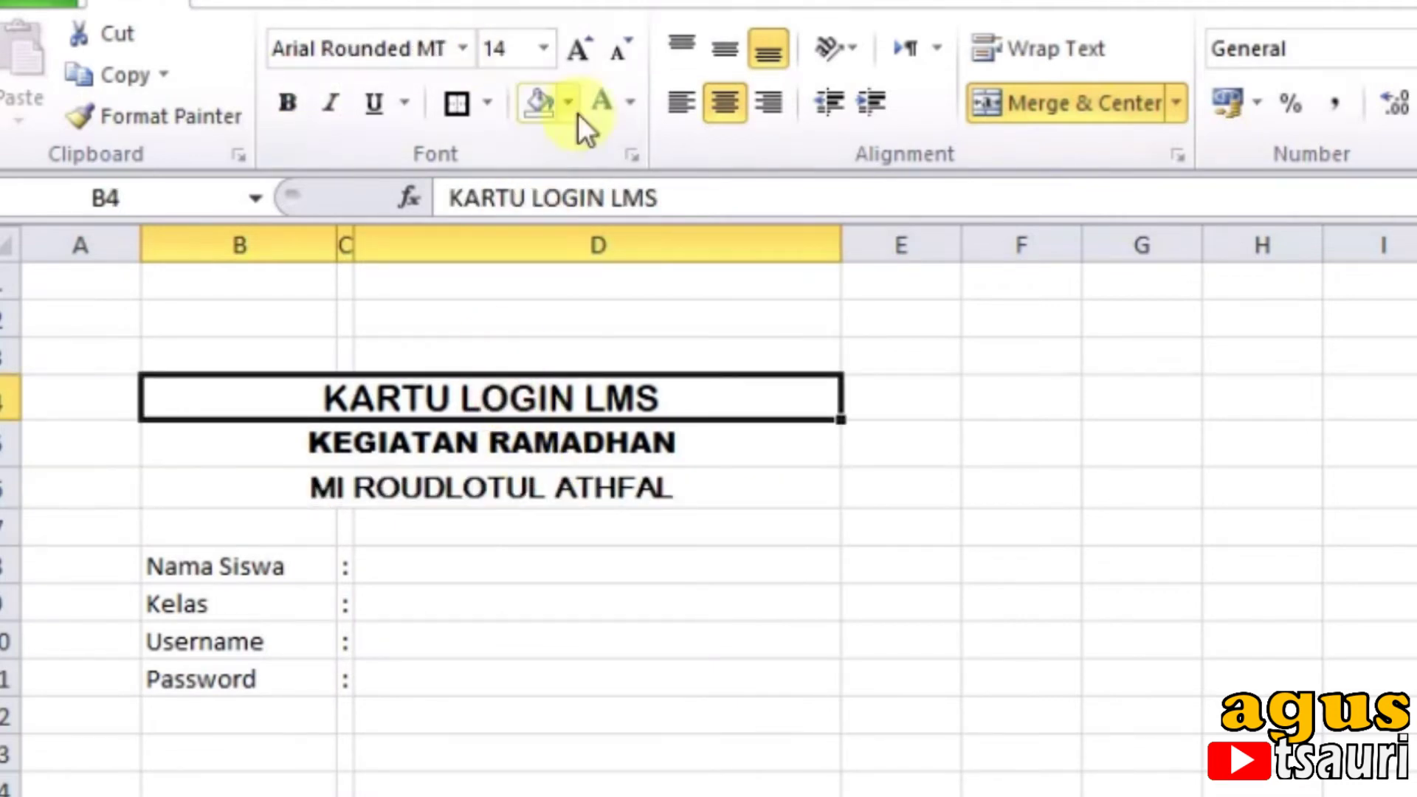
left_click(549, 56)
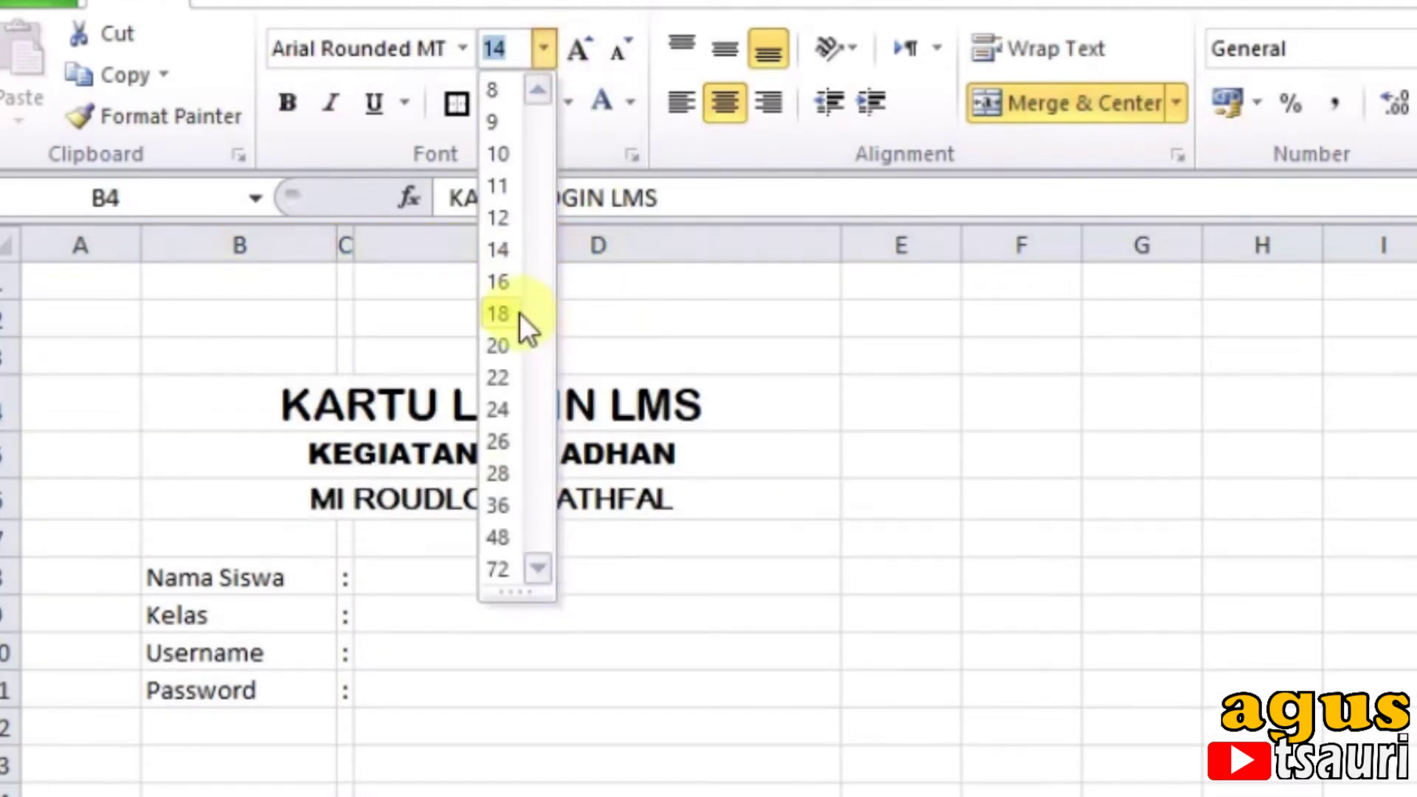
left_click(516, 312)
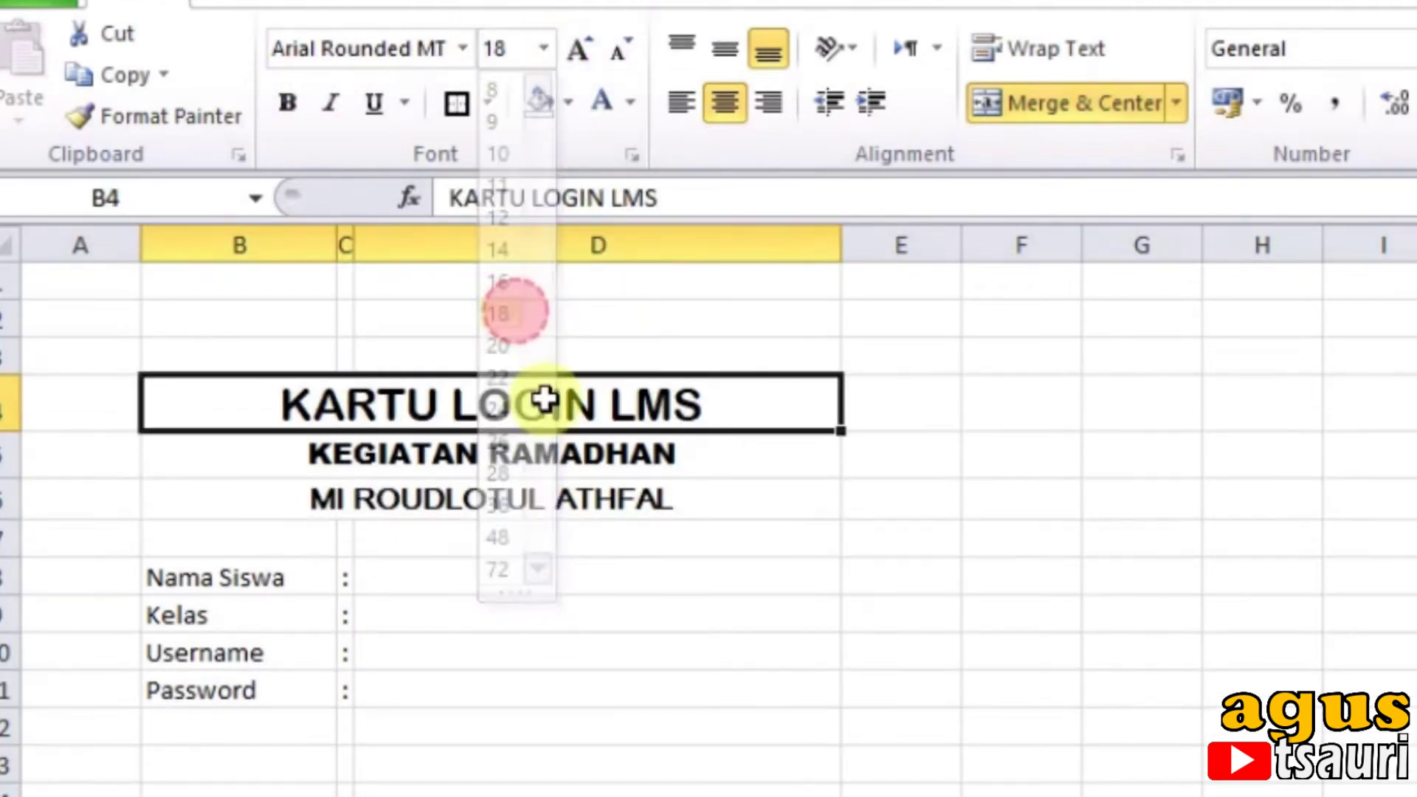
left_click(540, 452)
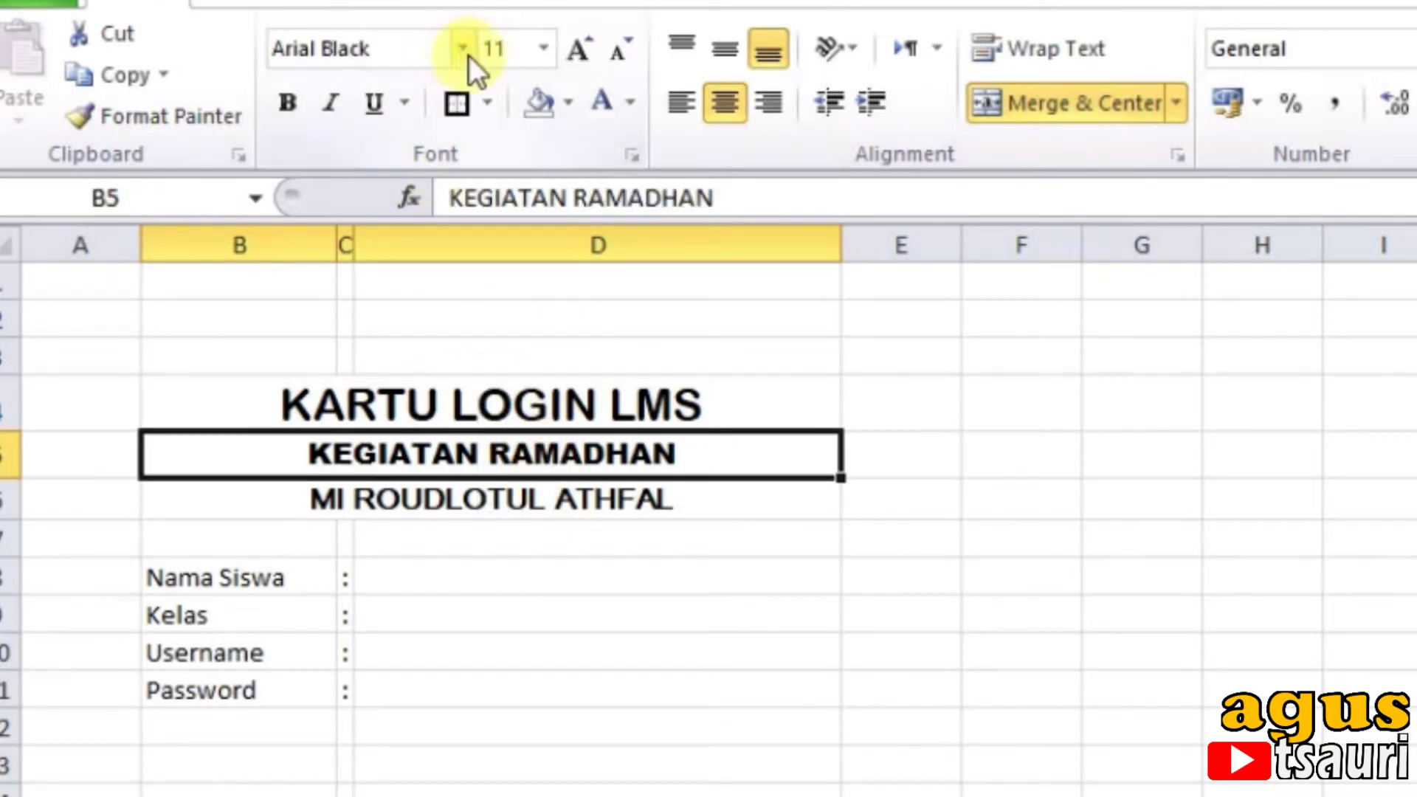
left_click(462, 48)
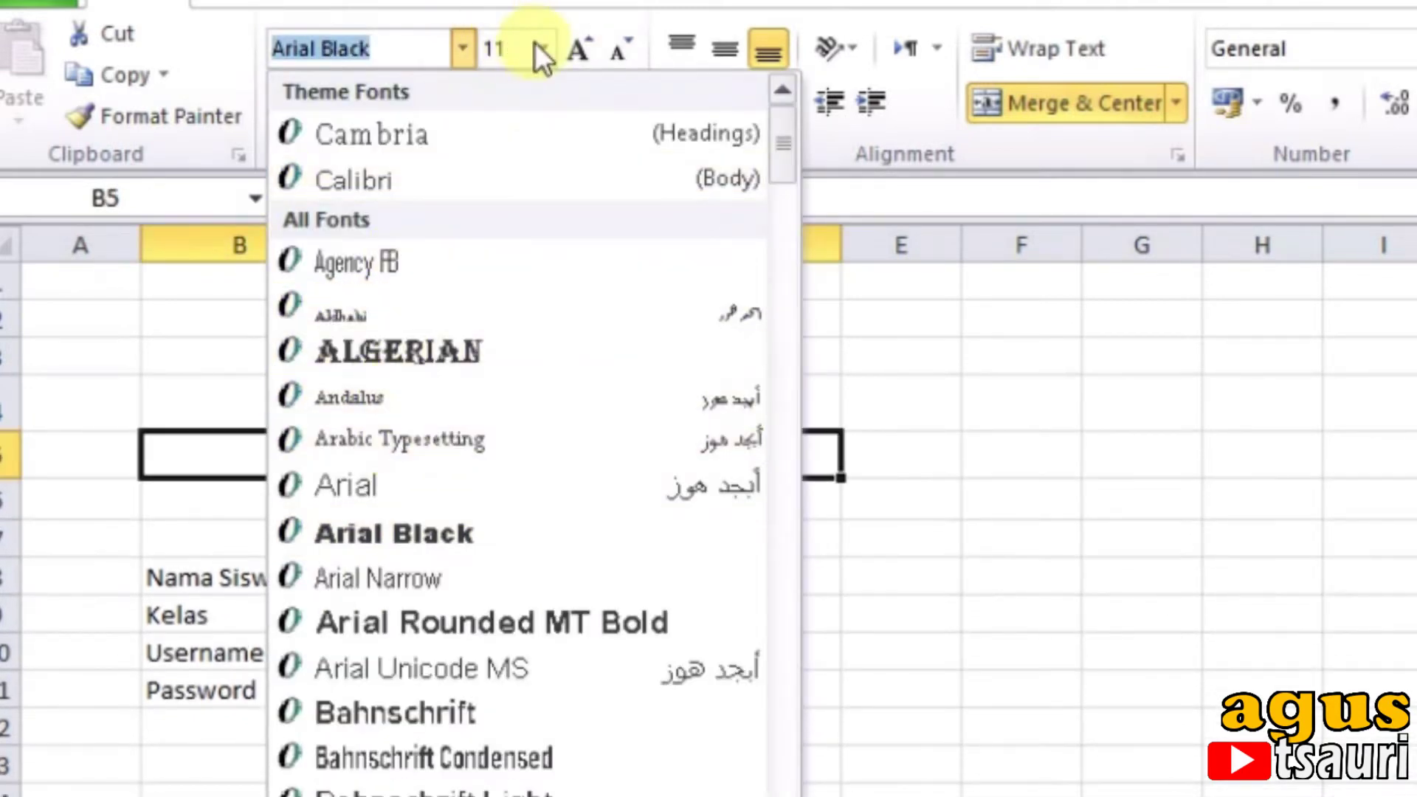
left_click(541, 49)
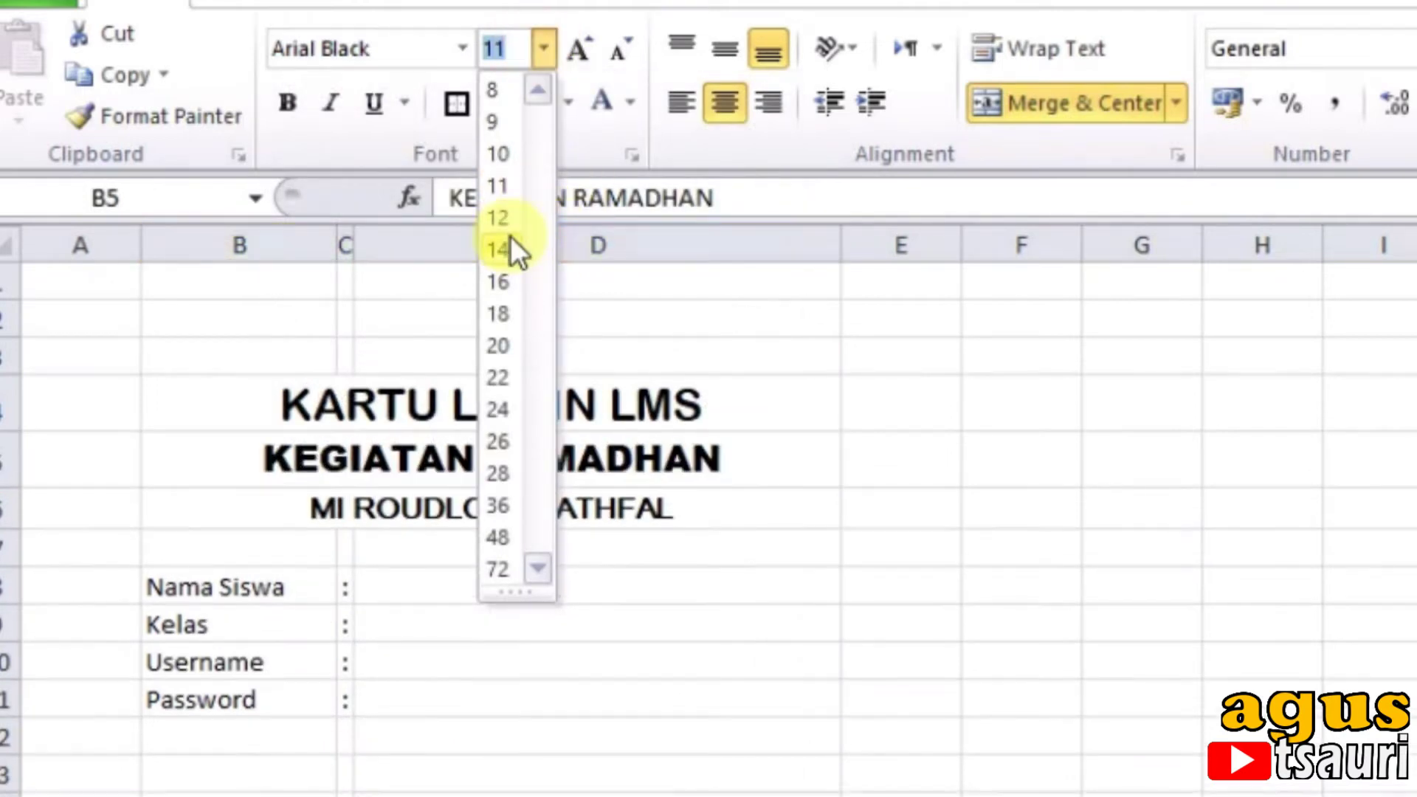
left_click(511, 236)
left_click(602, 579)
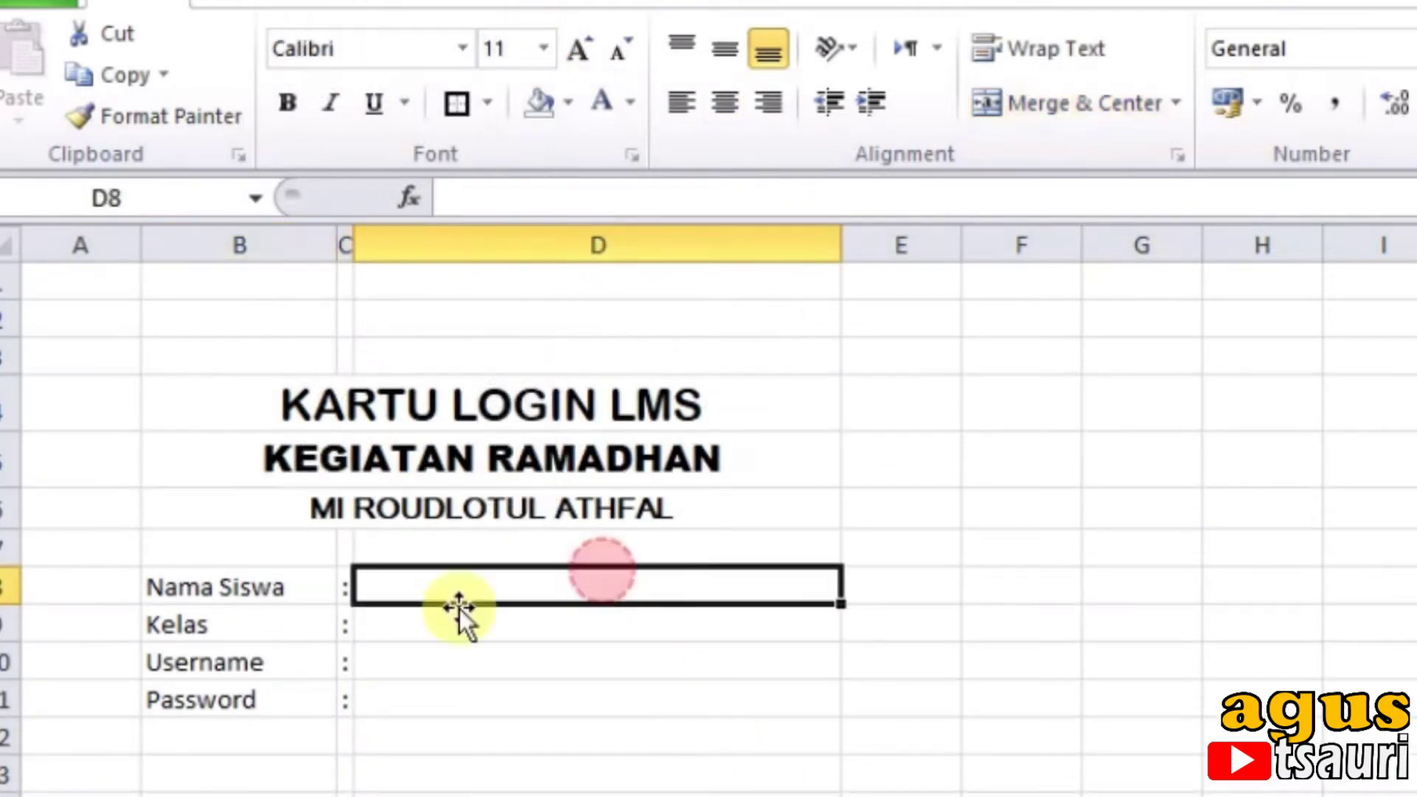
Step: Narrow columns A and E, and outline the card area A3:E12 with an outside border
left_click_drag(337, 245, 349, 245)
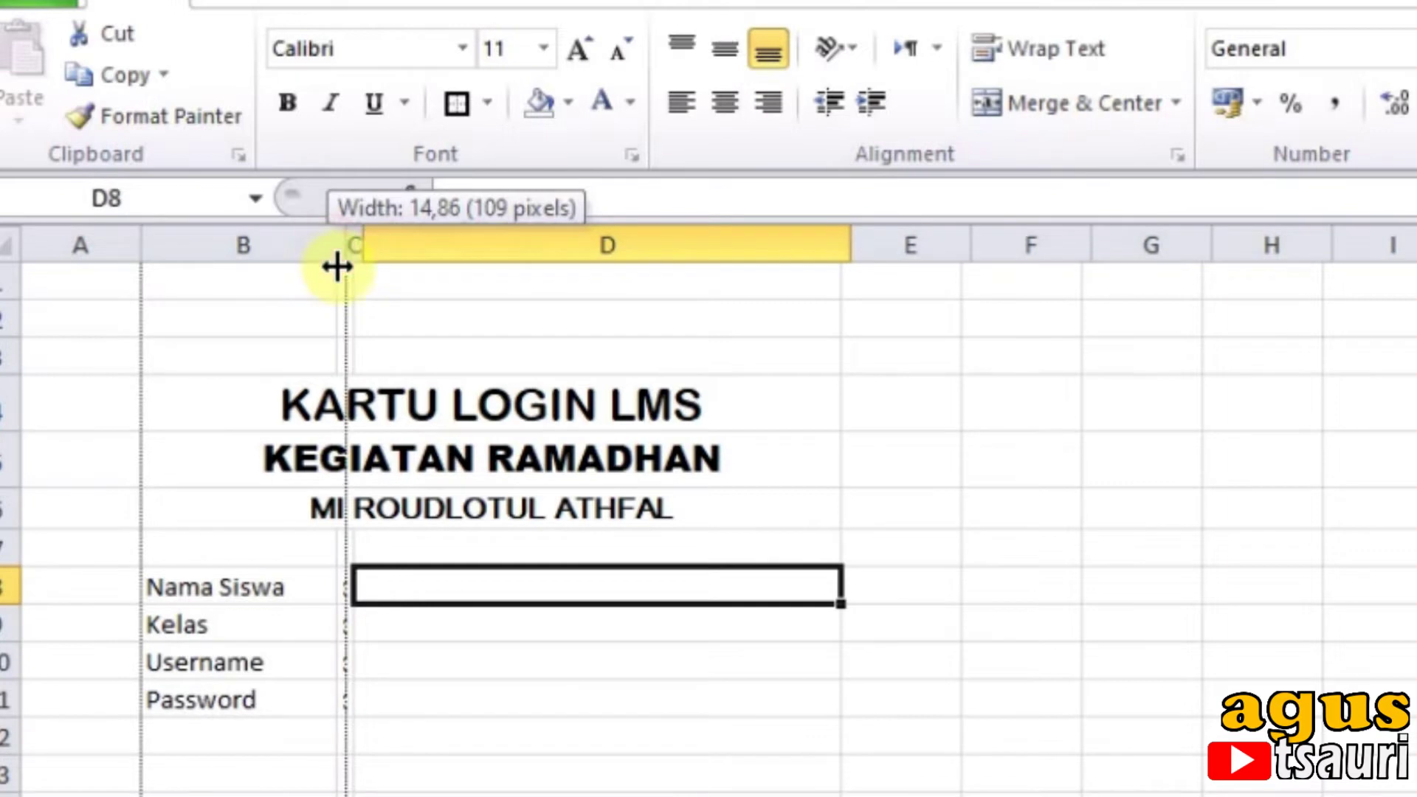
left_click_drag(139, 255, 66, 246)
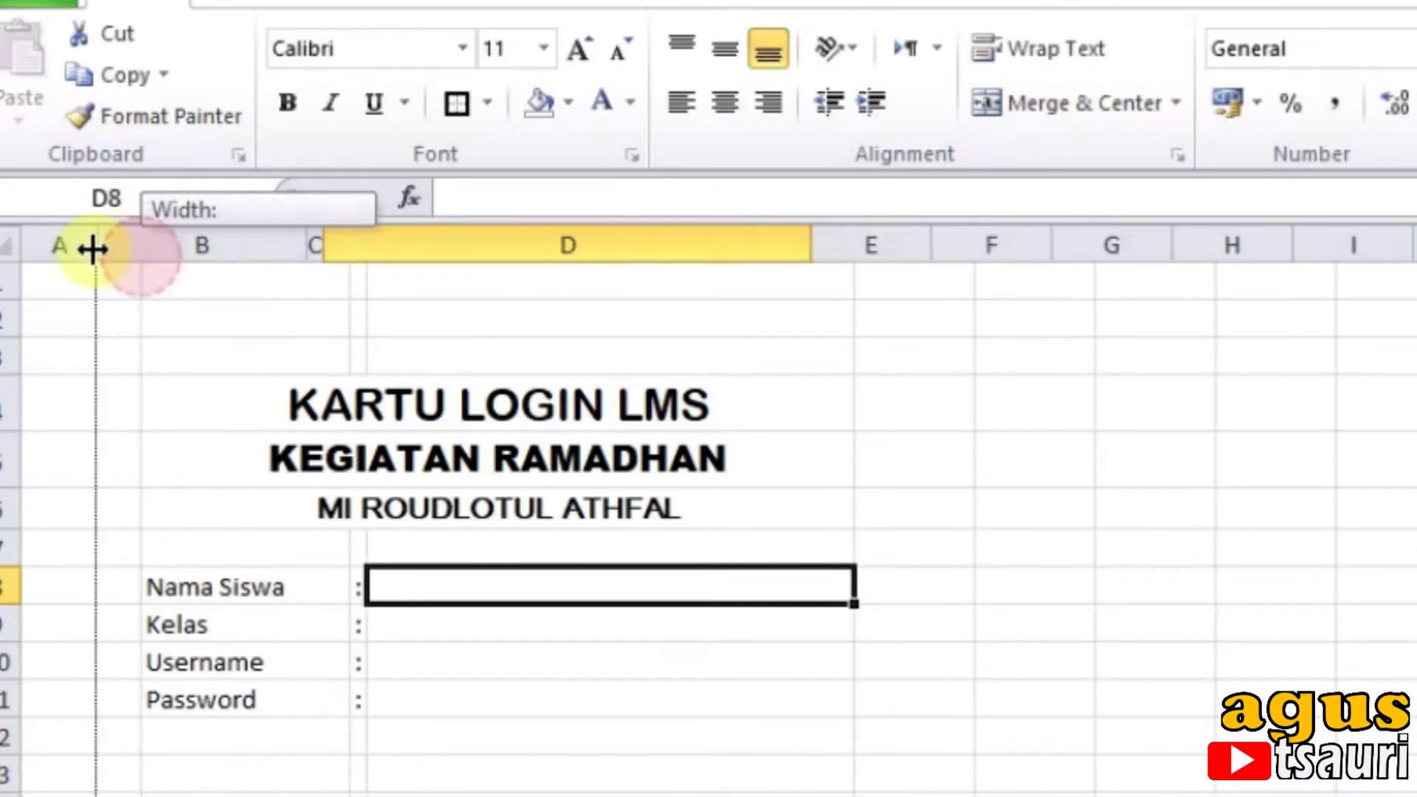
left_click(145, 413)
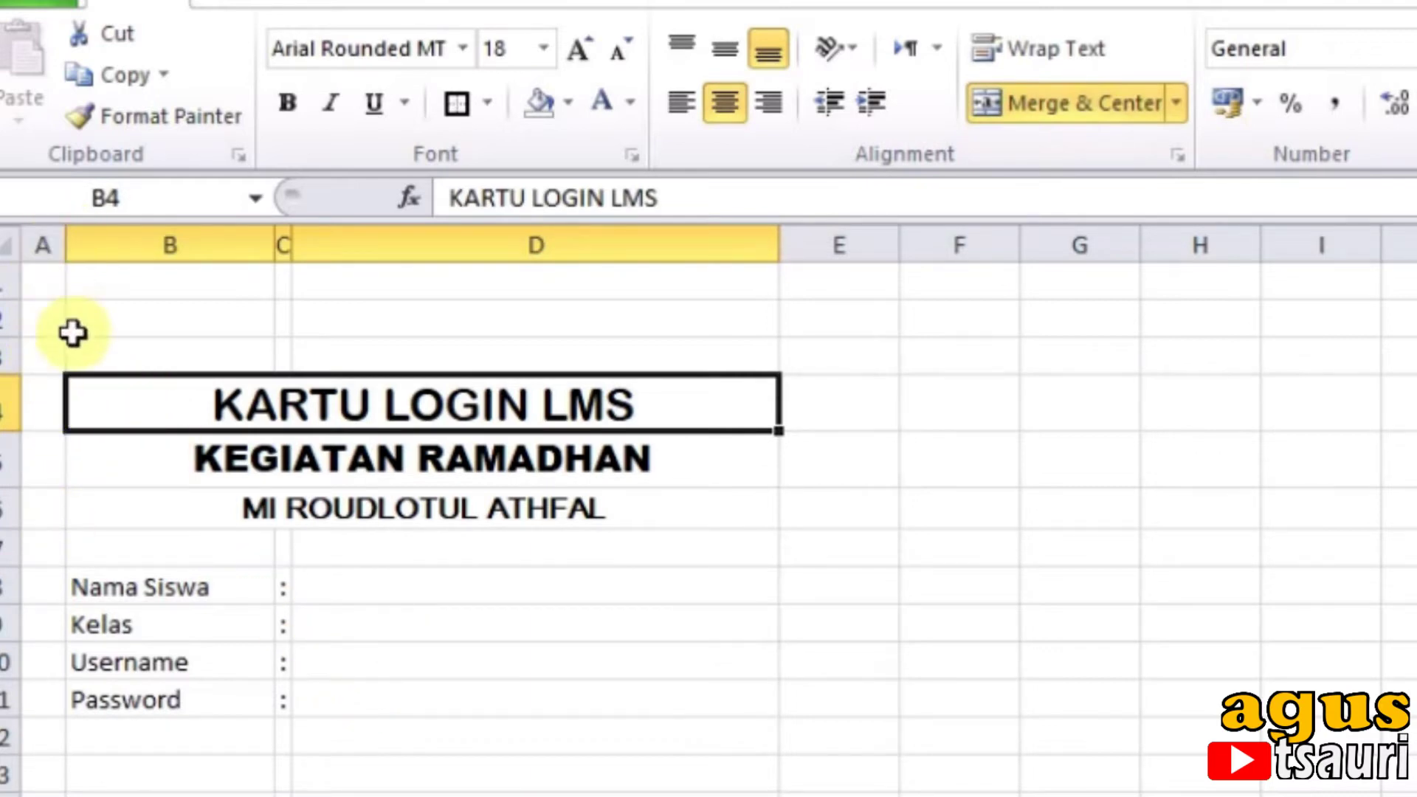
mouse_move(55, 356)
left_mouse_down()
mouse_move(856, 710)
mouse_move(855, 735)
left_mouse_up()
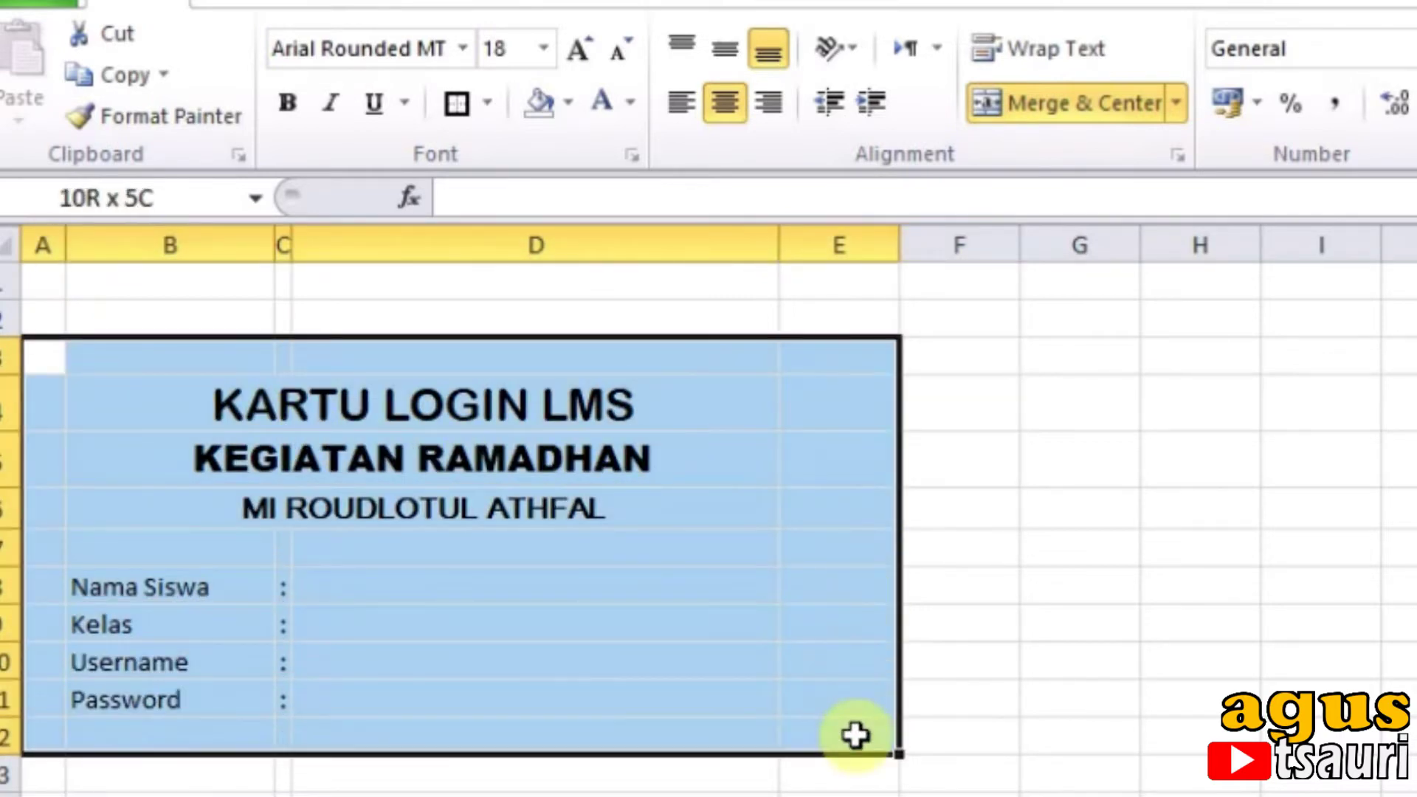
left_click_drag(900, 245, 815, 244)
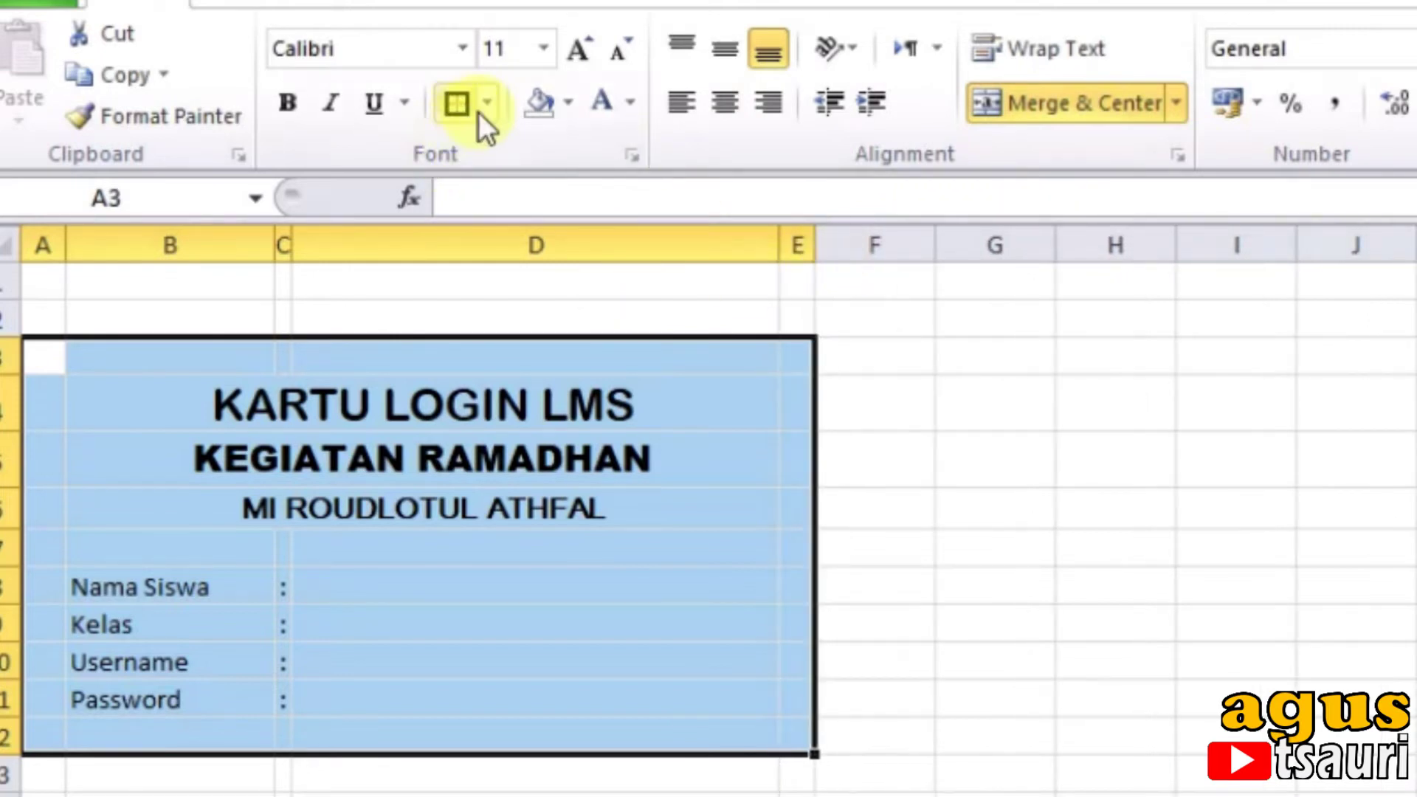
left_click(515, 583)
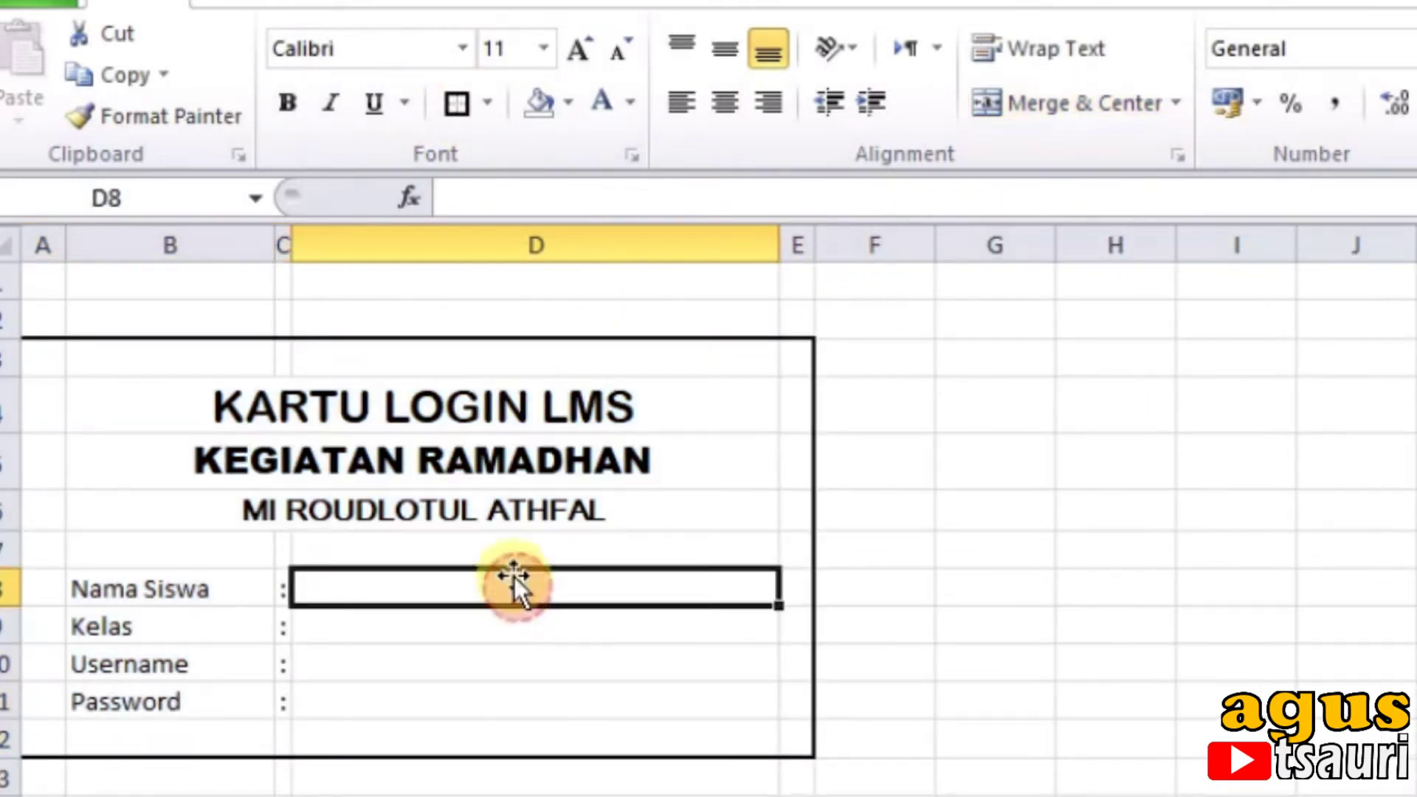
Step: Set the width of columns A and E to 1
left_click(45, 243)
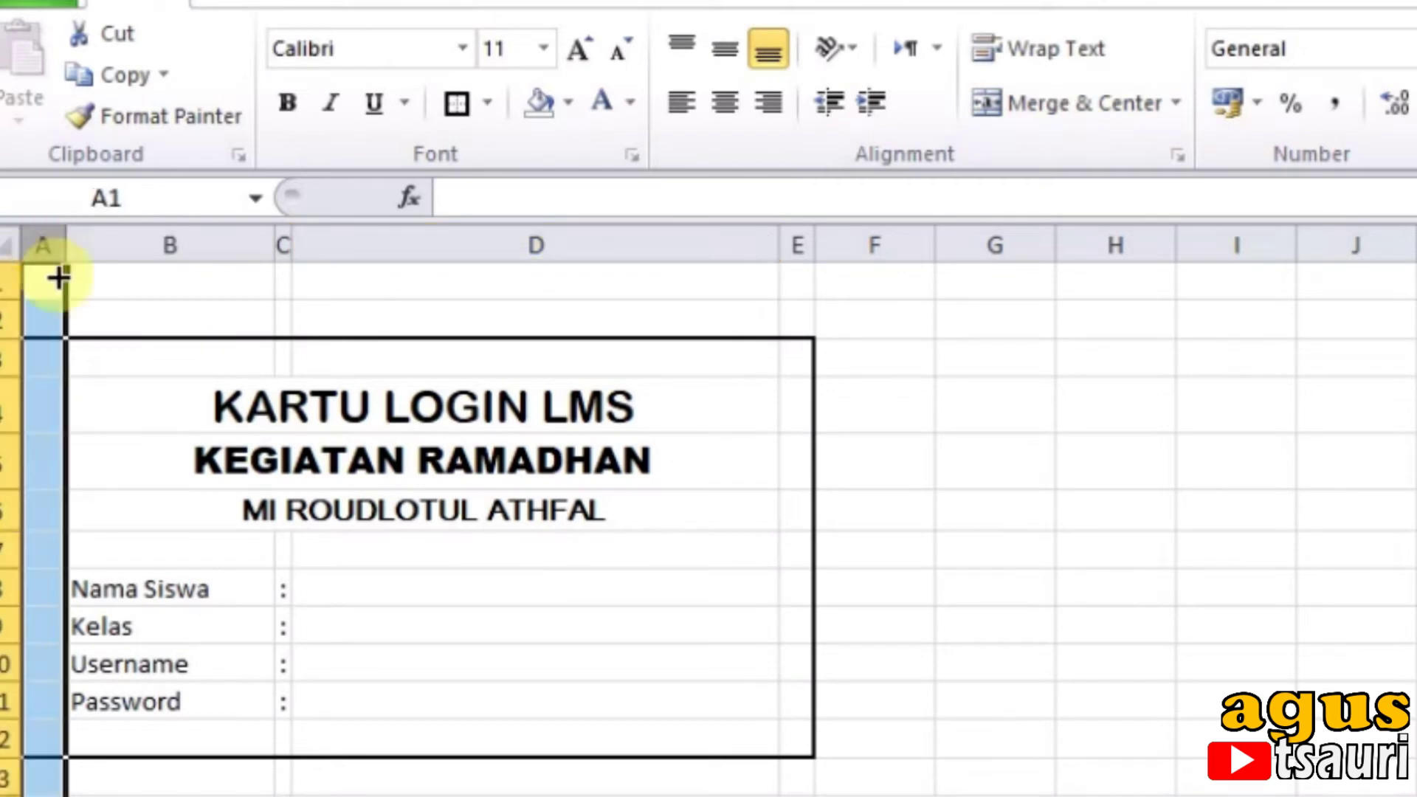
left_click(799, 244, "ctrl")
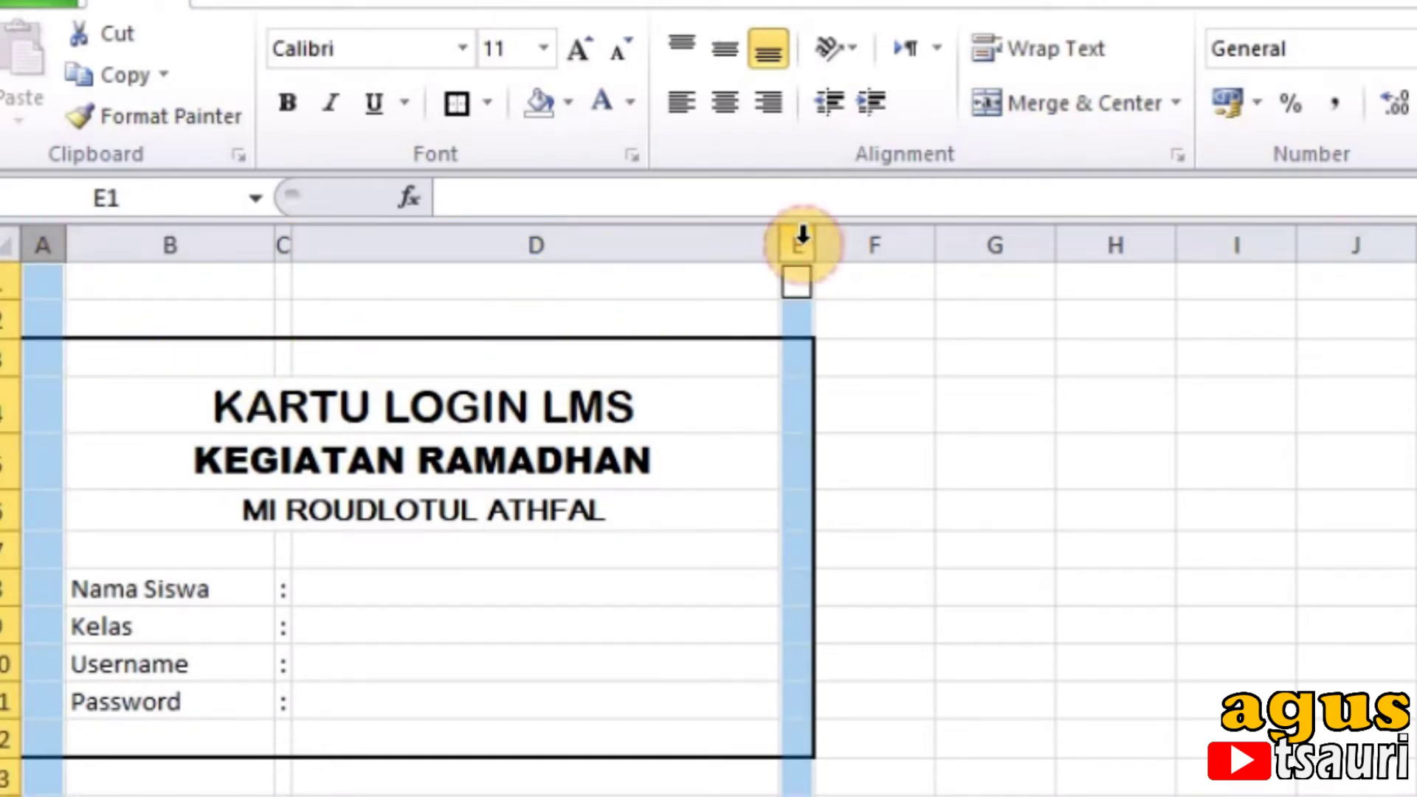
right_click(804, 245)
left_click(923, 672)
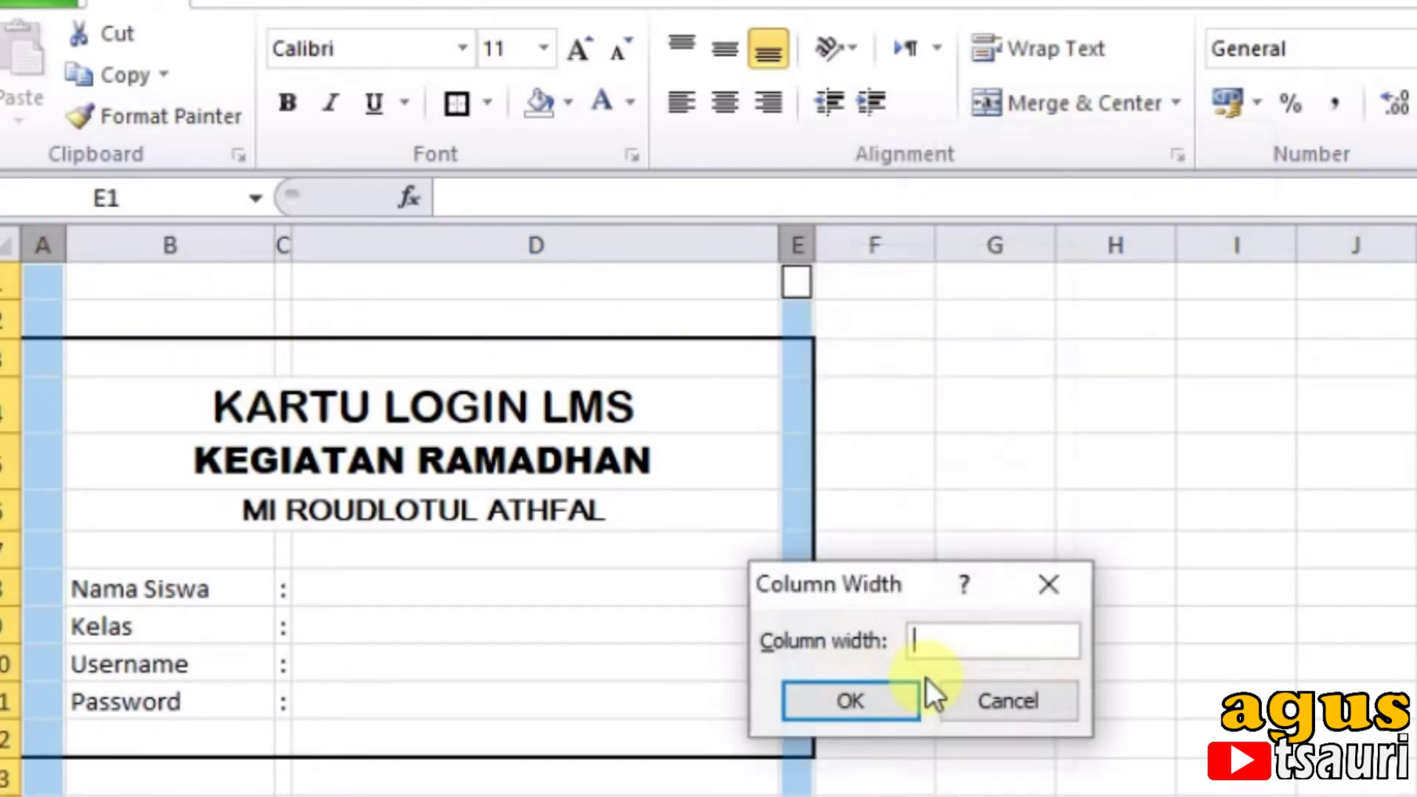
type("1")
key("Return")
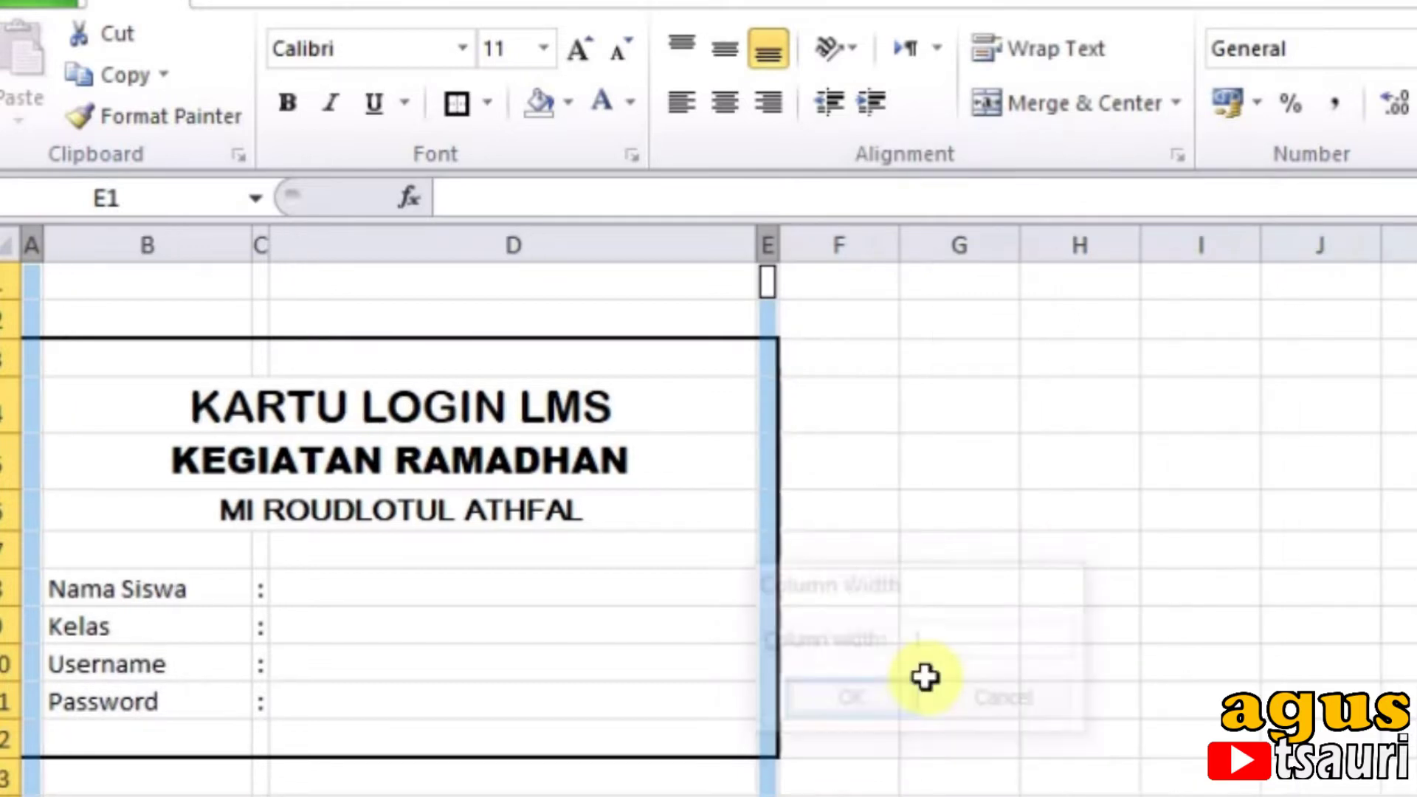
Step: Add a thick bottom border under the MI ROUDLOTUL ATHFAL cell B6
left_click(177, 509)
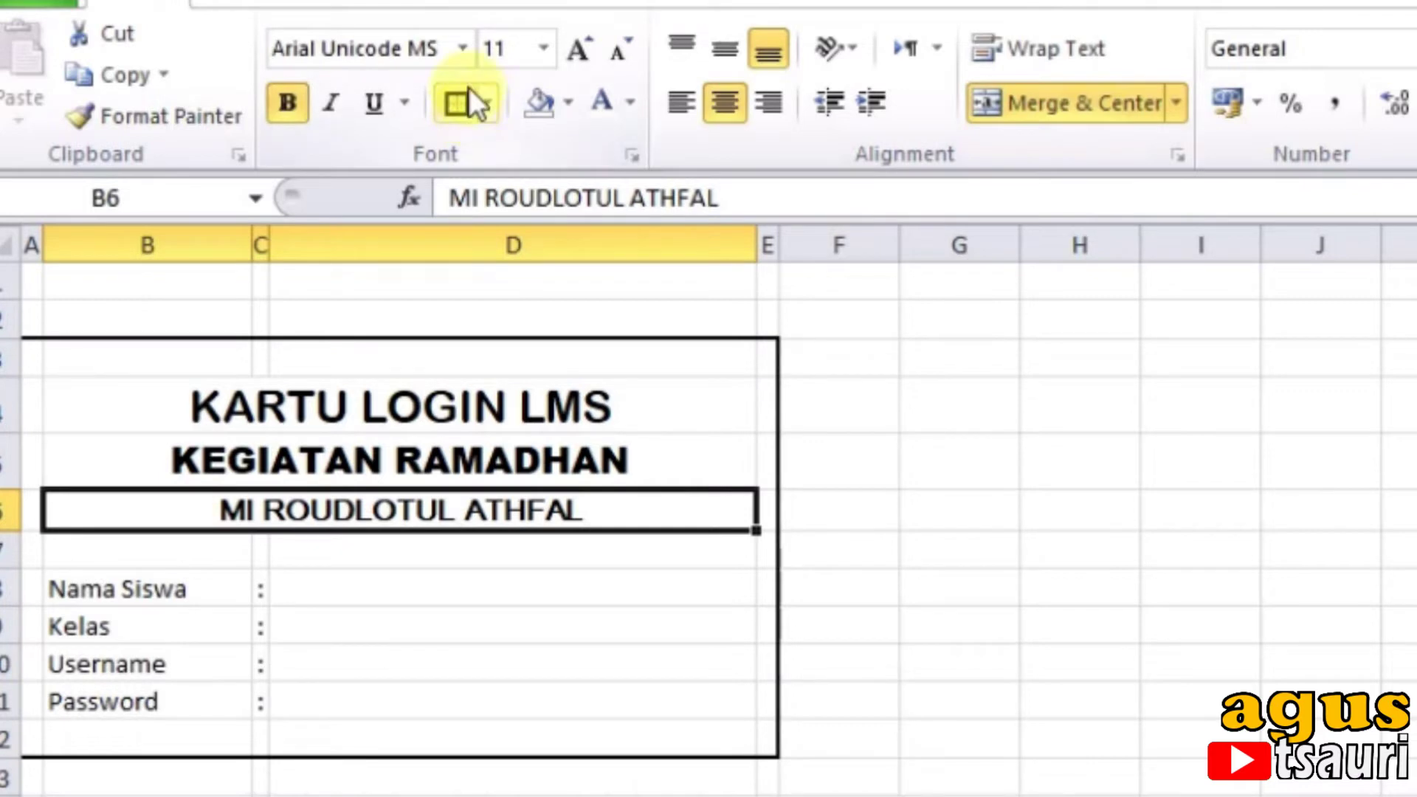
left_click(485, 104)
left_click(534, 576)
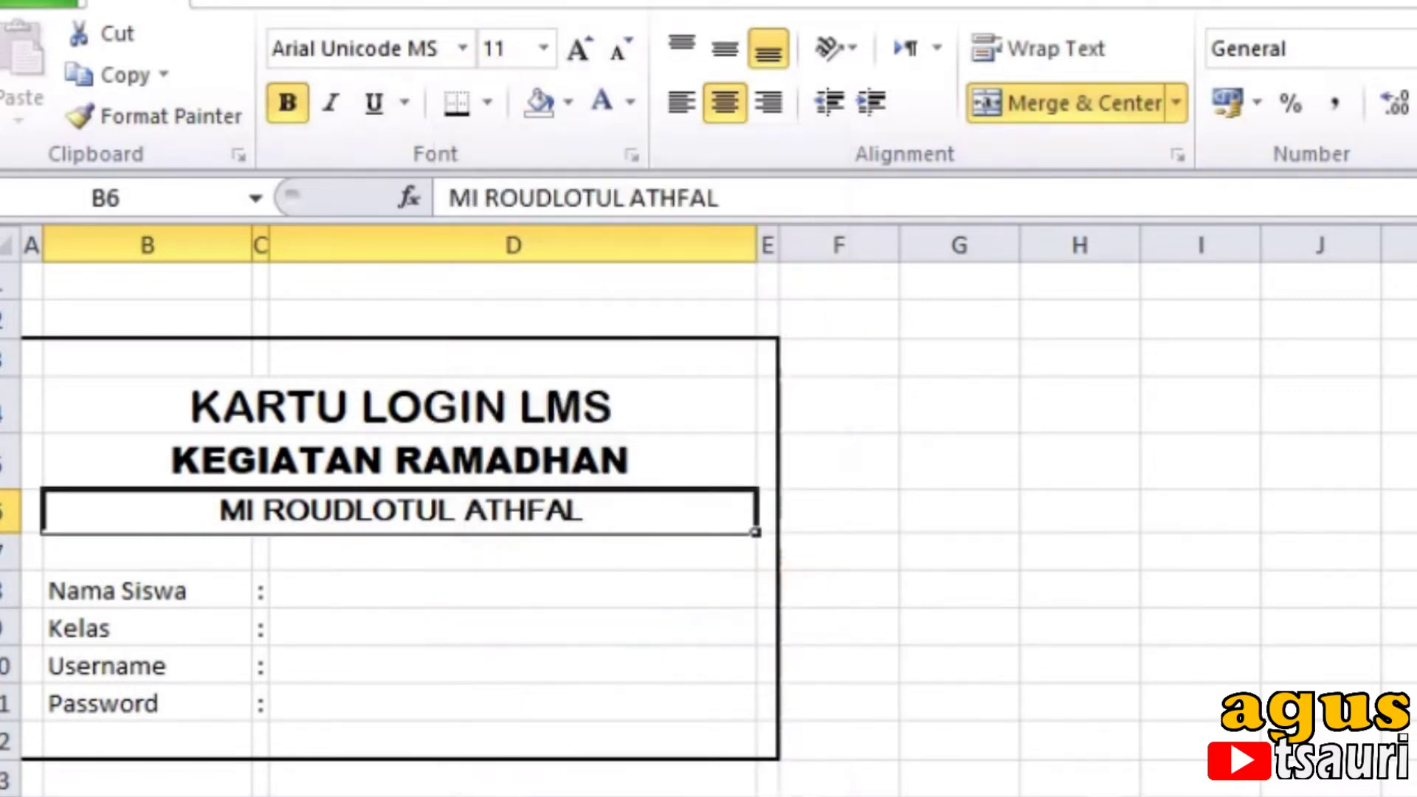
left_click(513, 793)
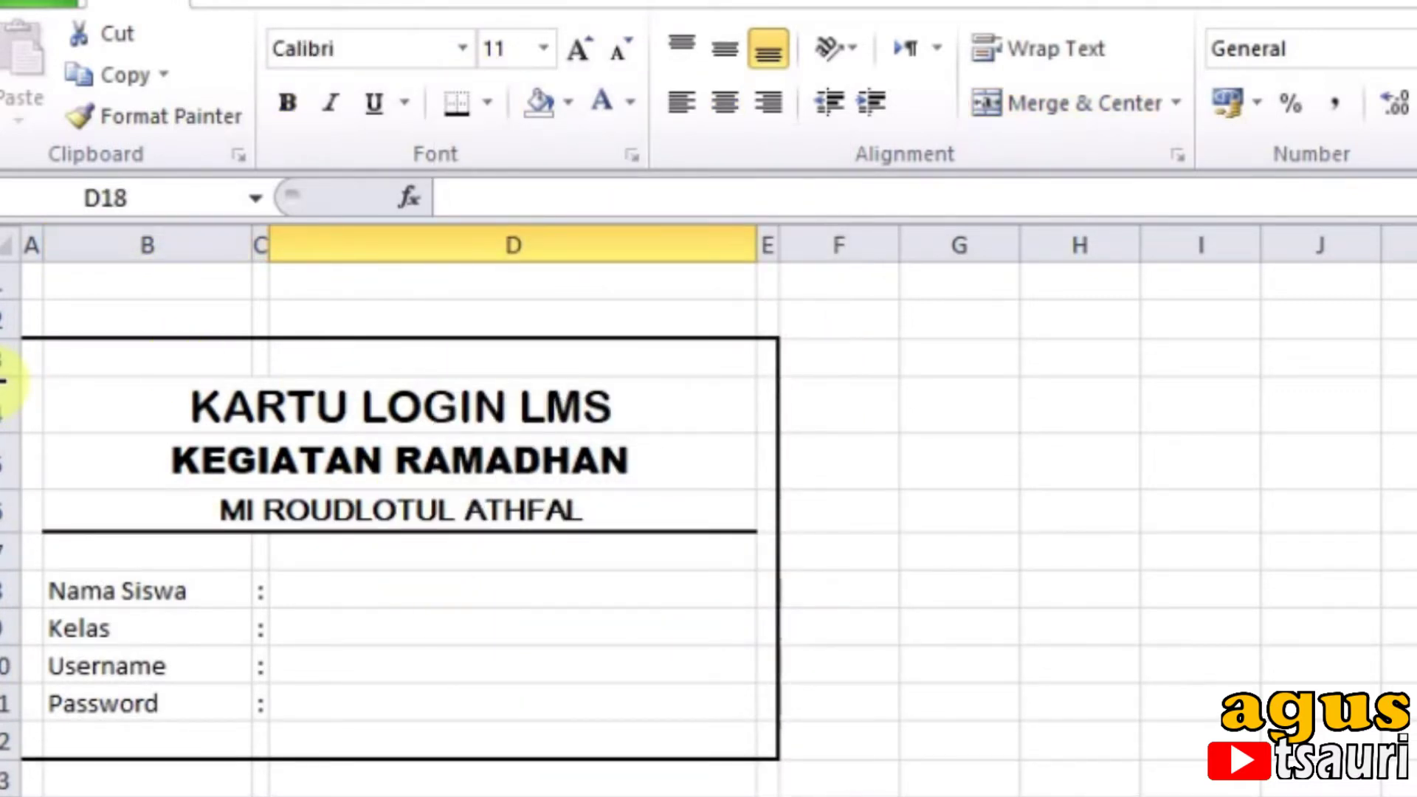
Step: Adjust the height of rows 3 and 12, and set rows 8–11 to 14 pt
left_click_drag(4, 380, 4, 362)
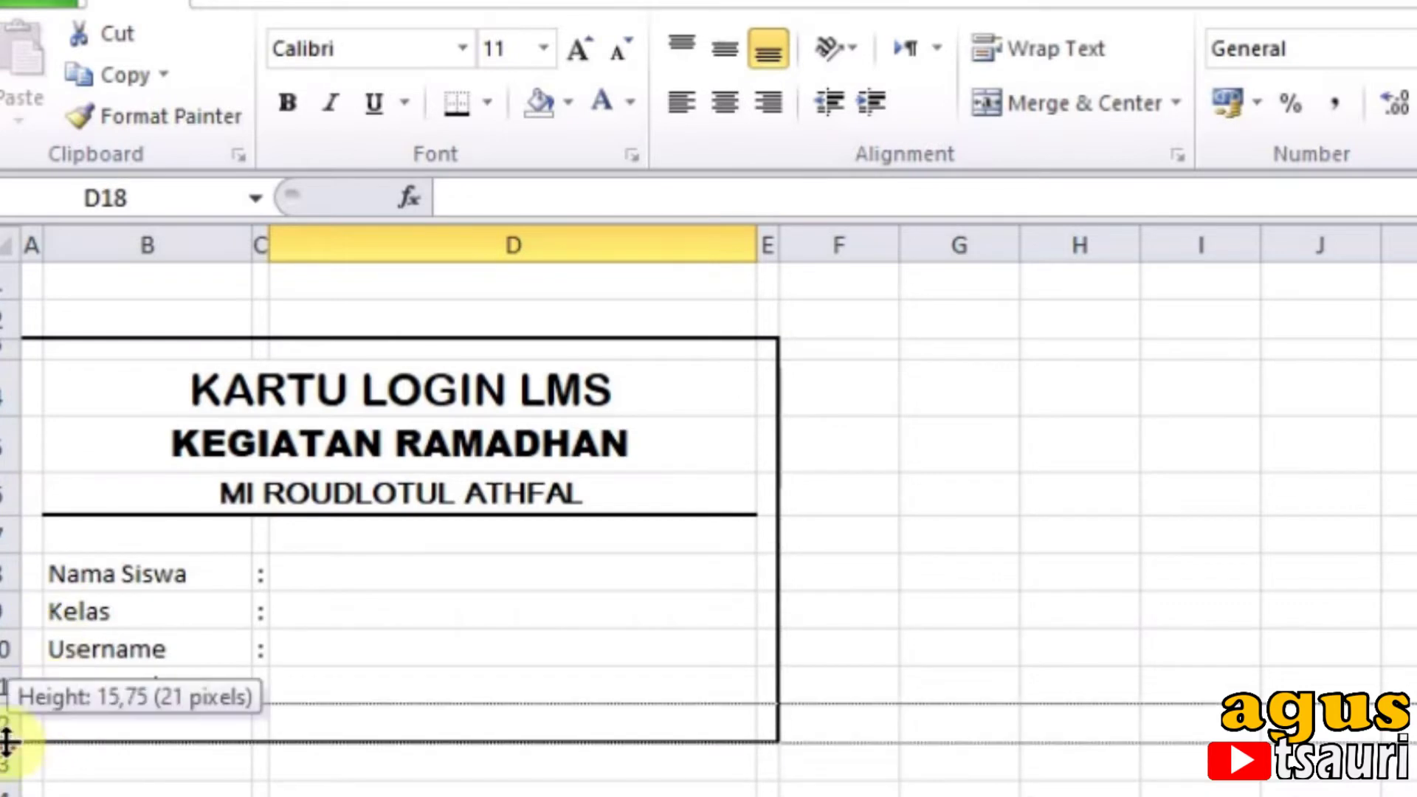
left_click_drag(7, 741, 14, 753)
left_click_drag(8, 574, 6, 732)
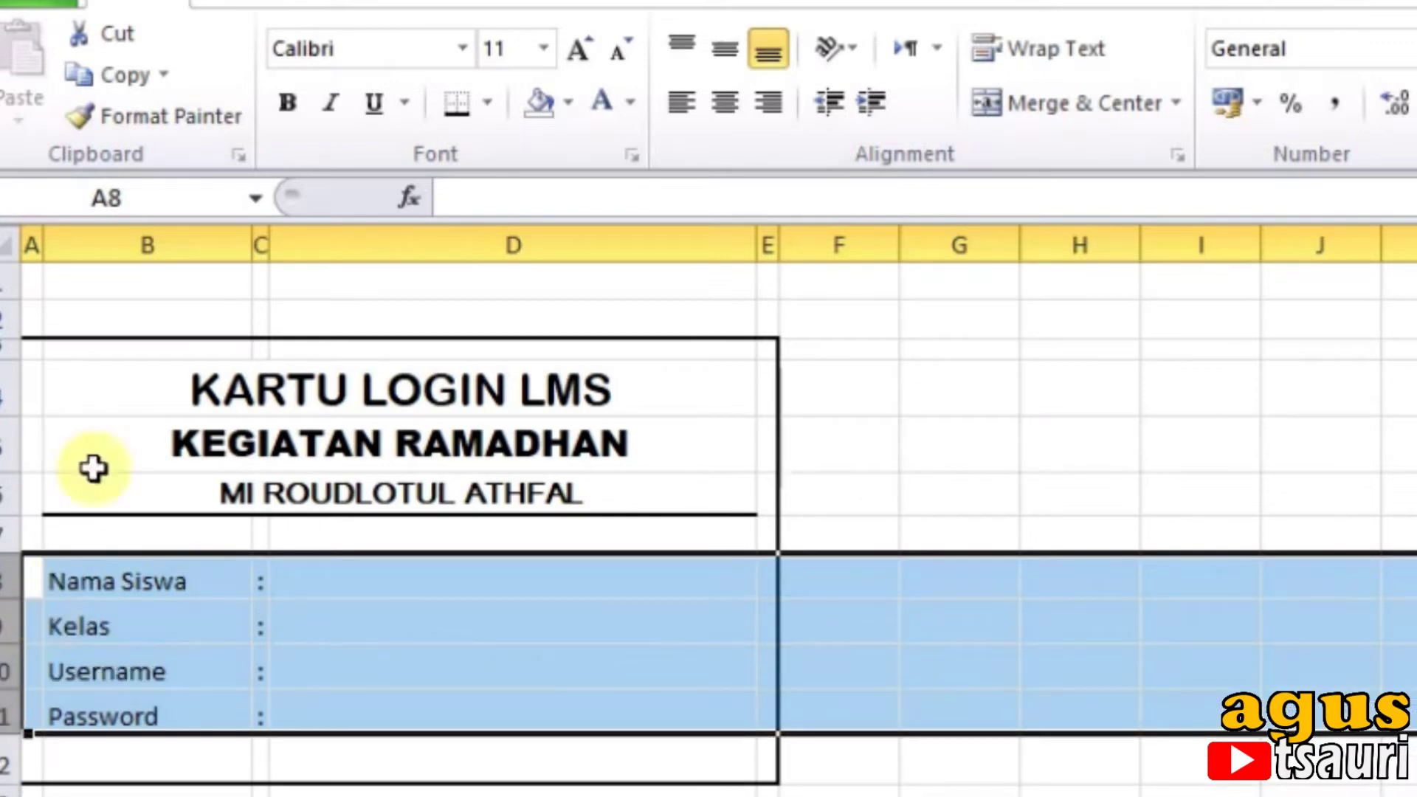
left_click(541, 50)
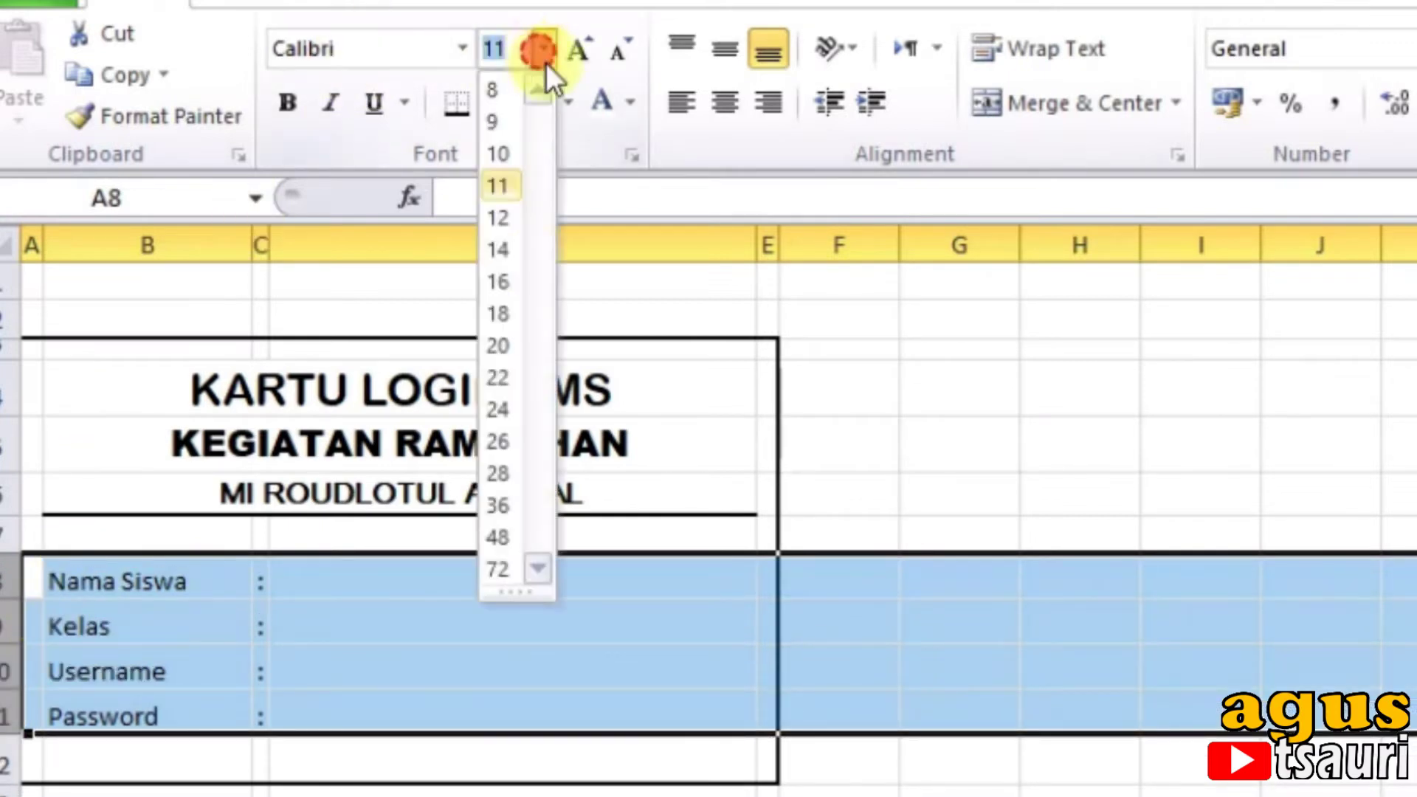
left_click(517, 250)
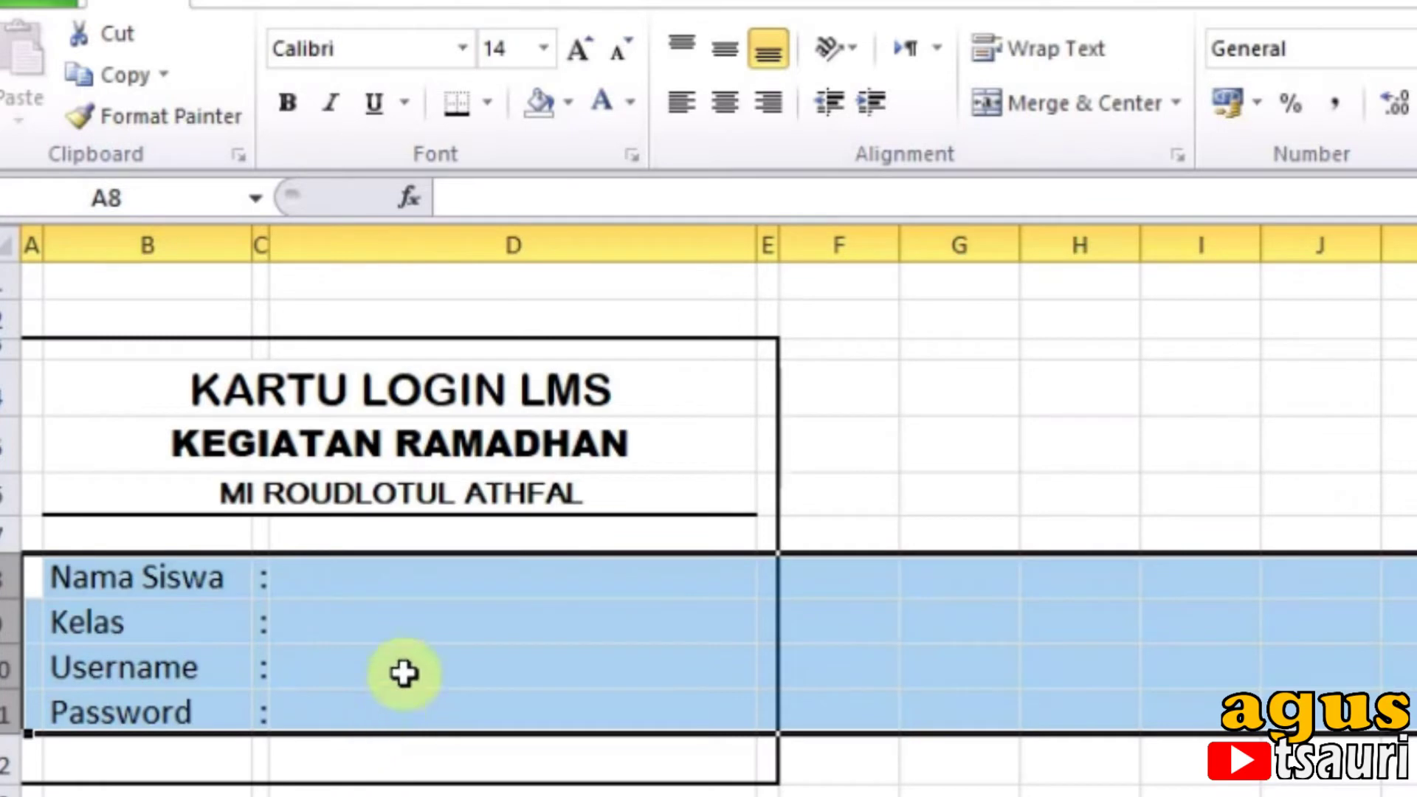
left_click(405, 670)
Step: Widen columns B and D to fit the larger labels
left_click_drag(244, 255, 270, 255)
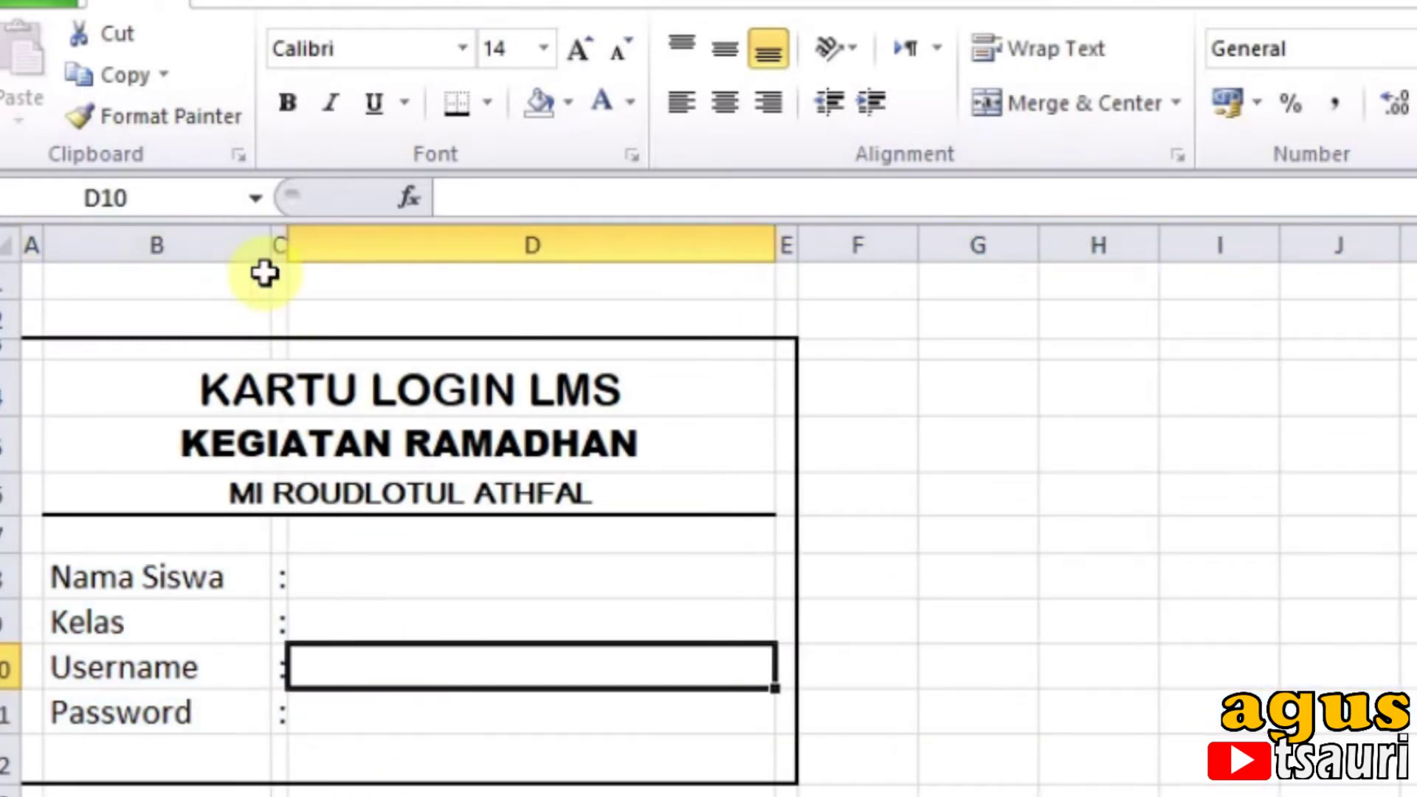
left_click(475, 566)
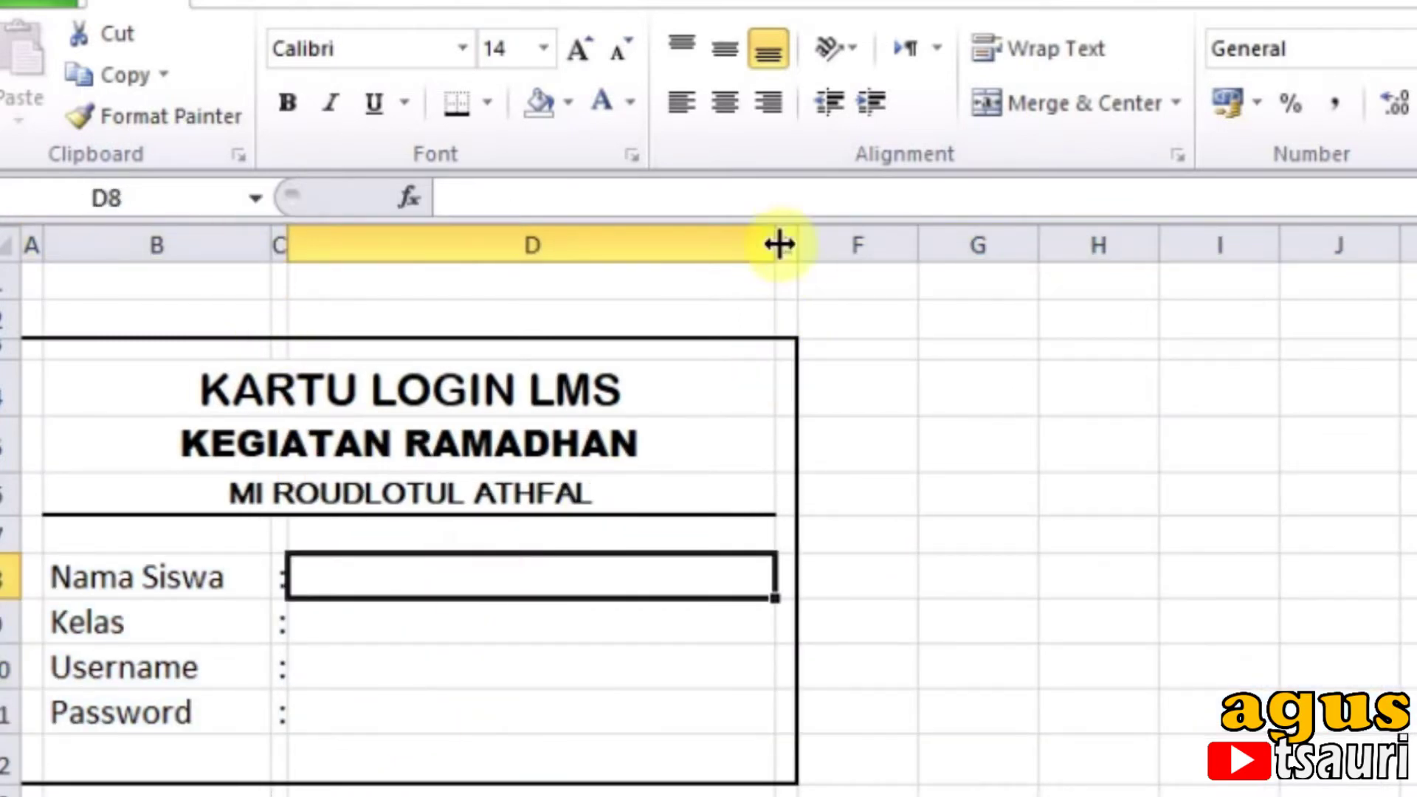
left_click_drag(779, 234, 800, 236)
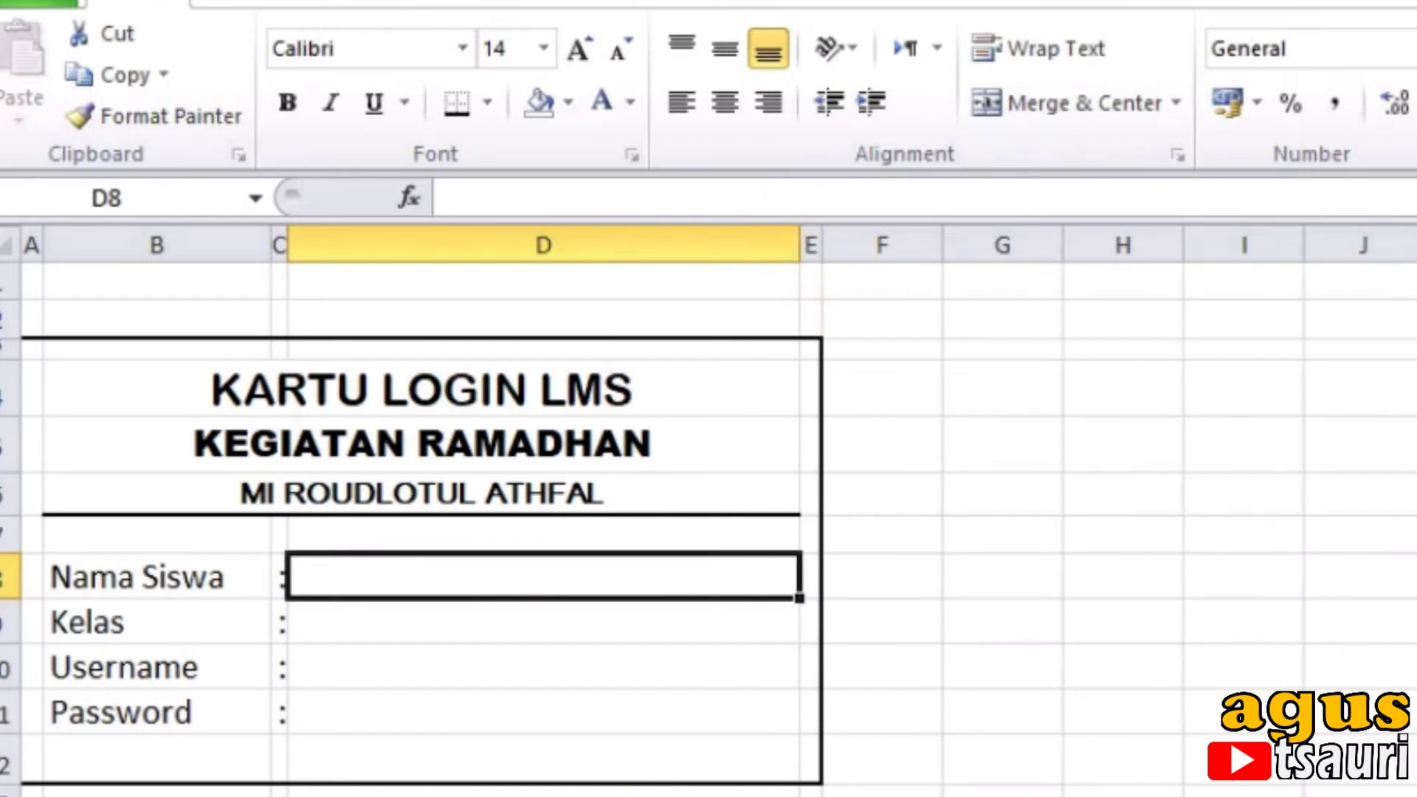
left_click(120, 769)
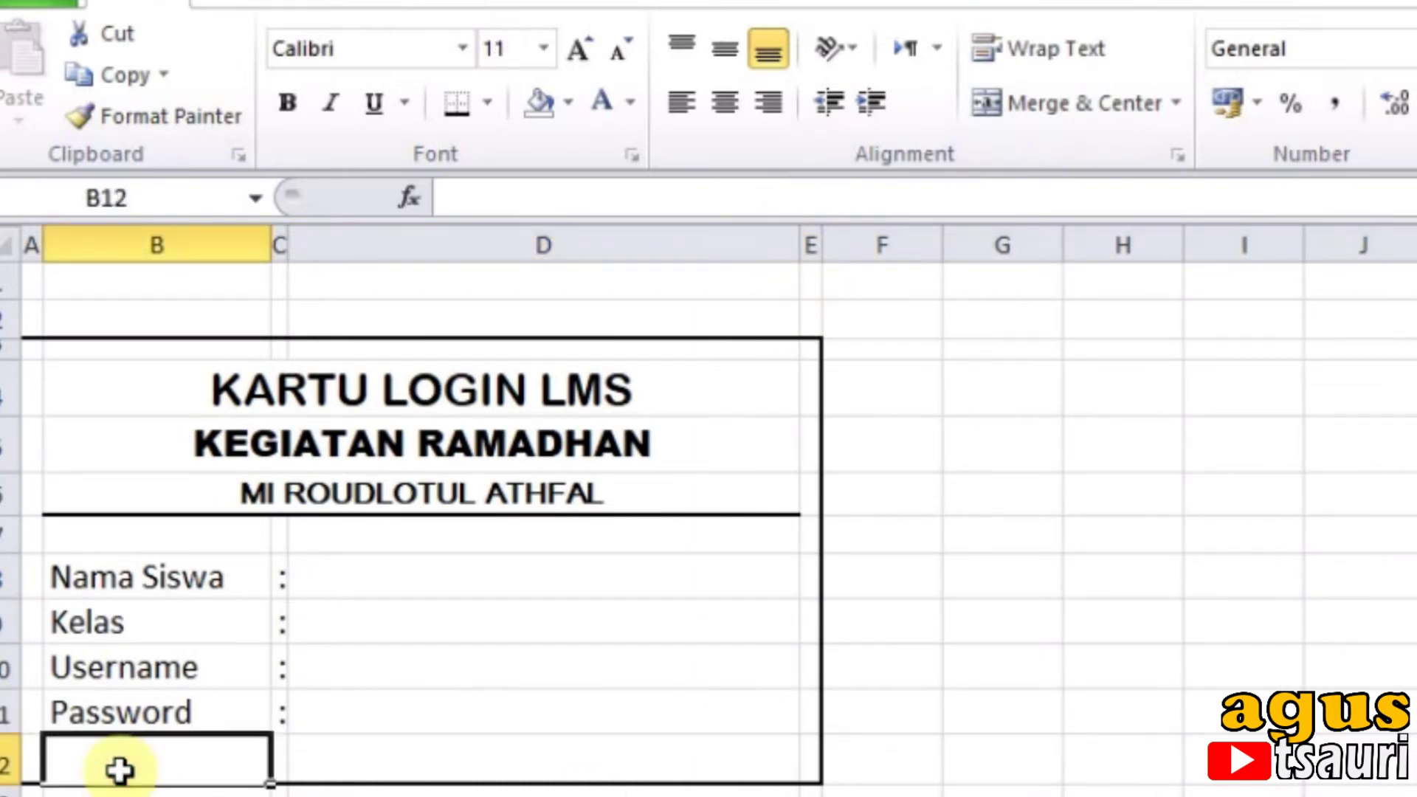
Step: Enter the footnote '* Kartu ini hanya digunakan saat Ramadhan' in B12
type("*")
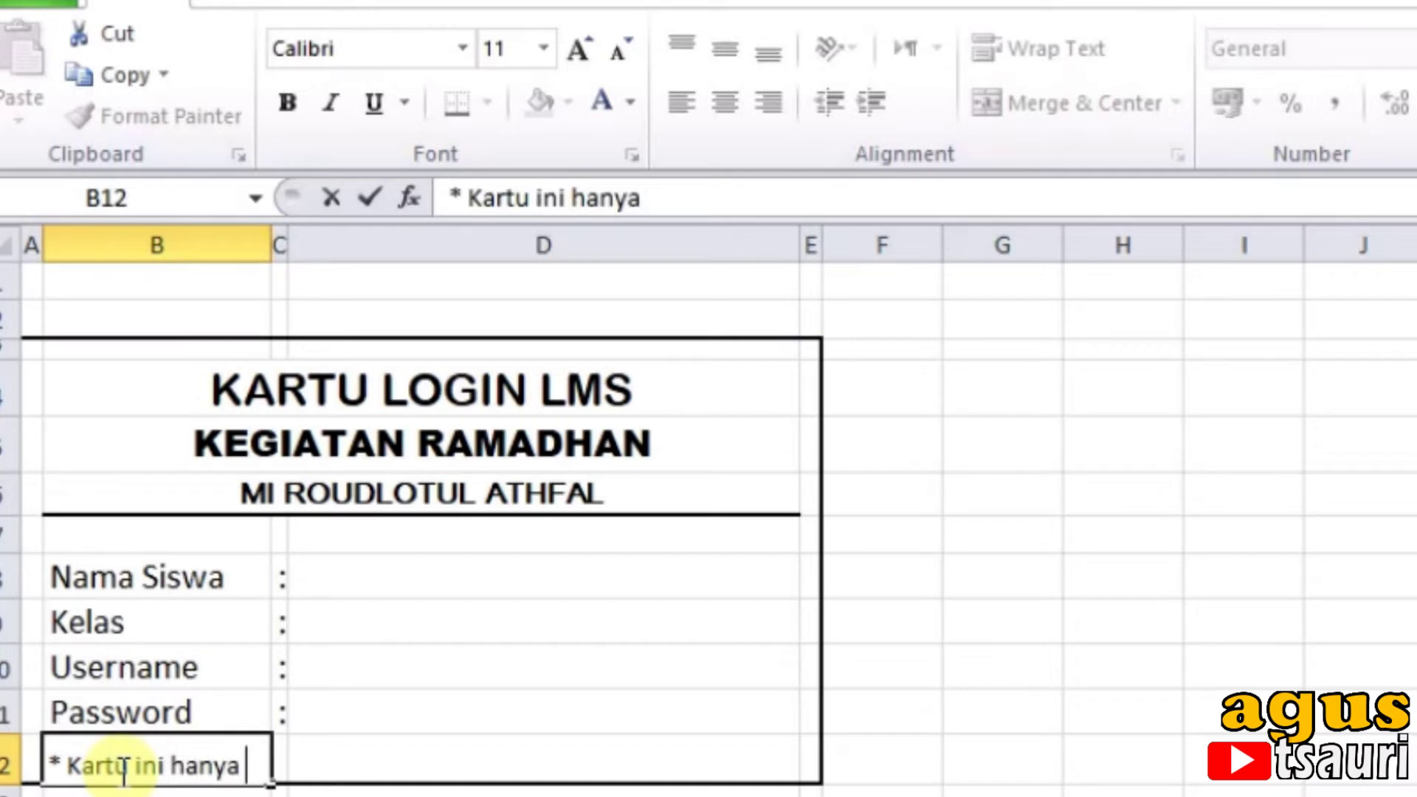
type("gunakan saat")
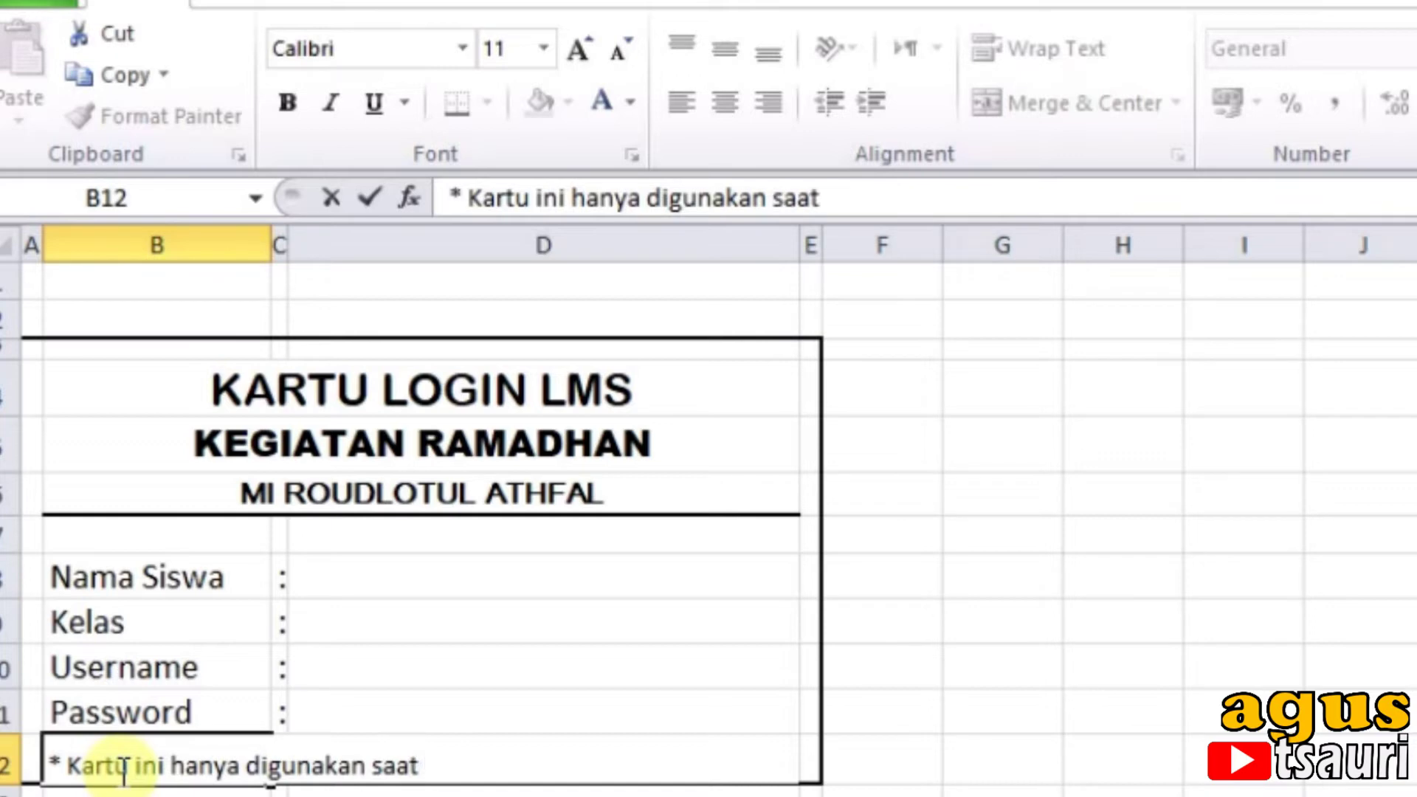
type(" Ramadhan")
key("Return")
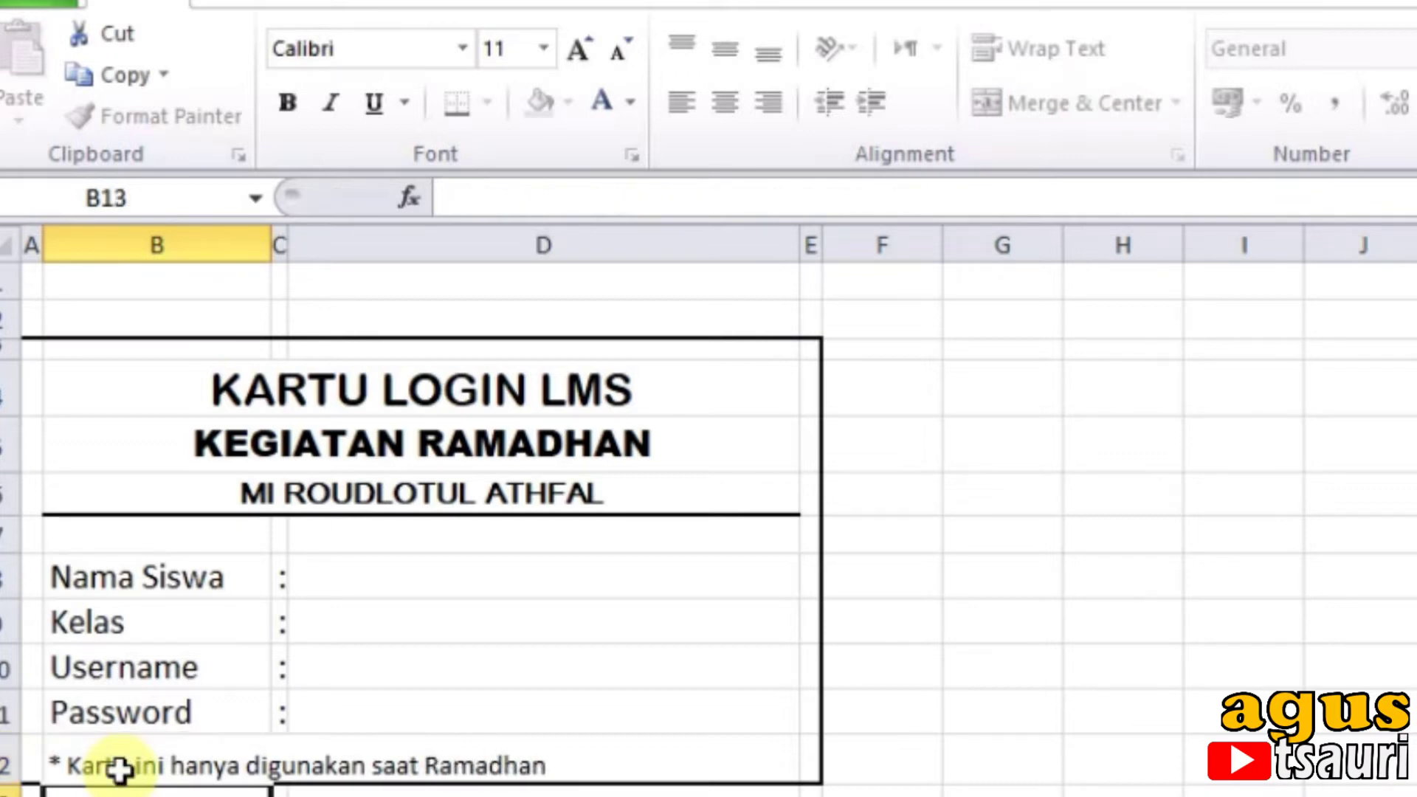
Step: Format the B12 footnote as 8 pt italic, vertically centred
left_click(118, 769)
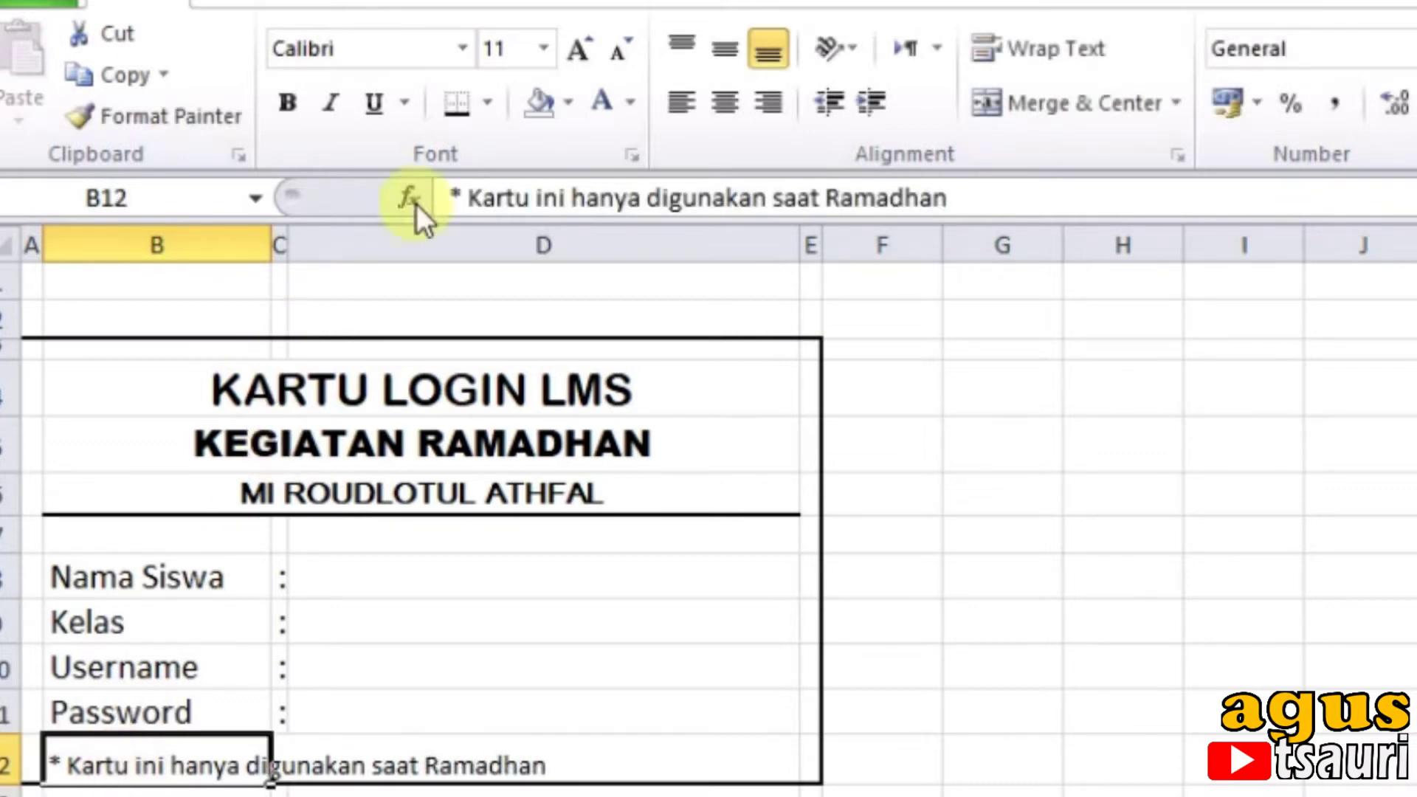
left_click(543, 49)
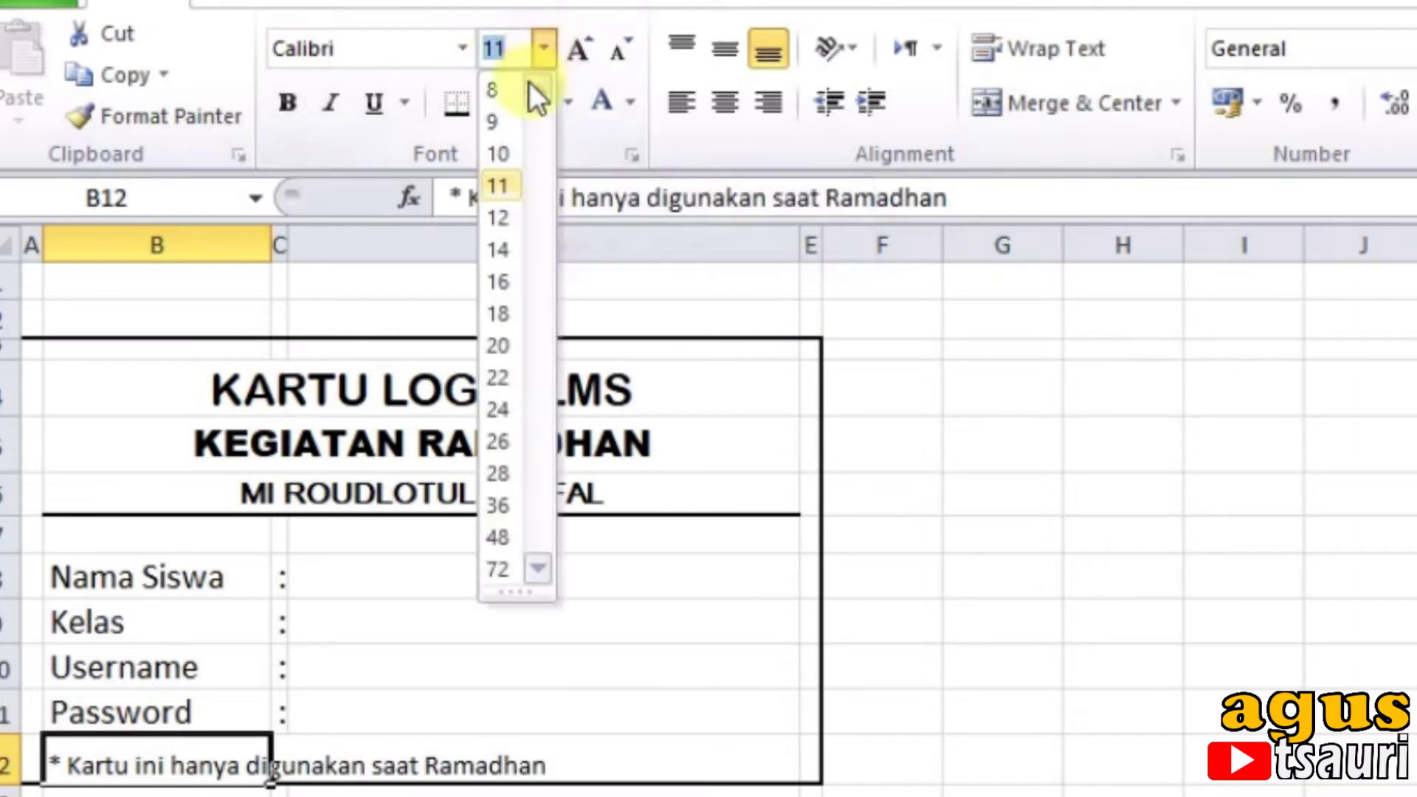
left_click(513, 87)
left_click(339, 107)
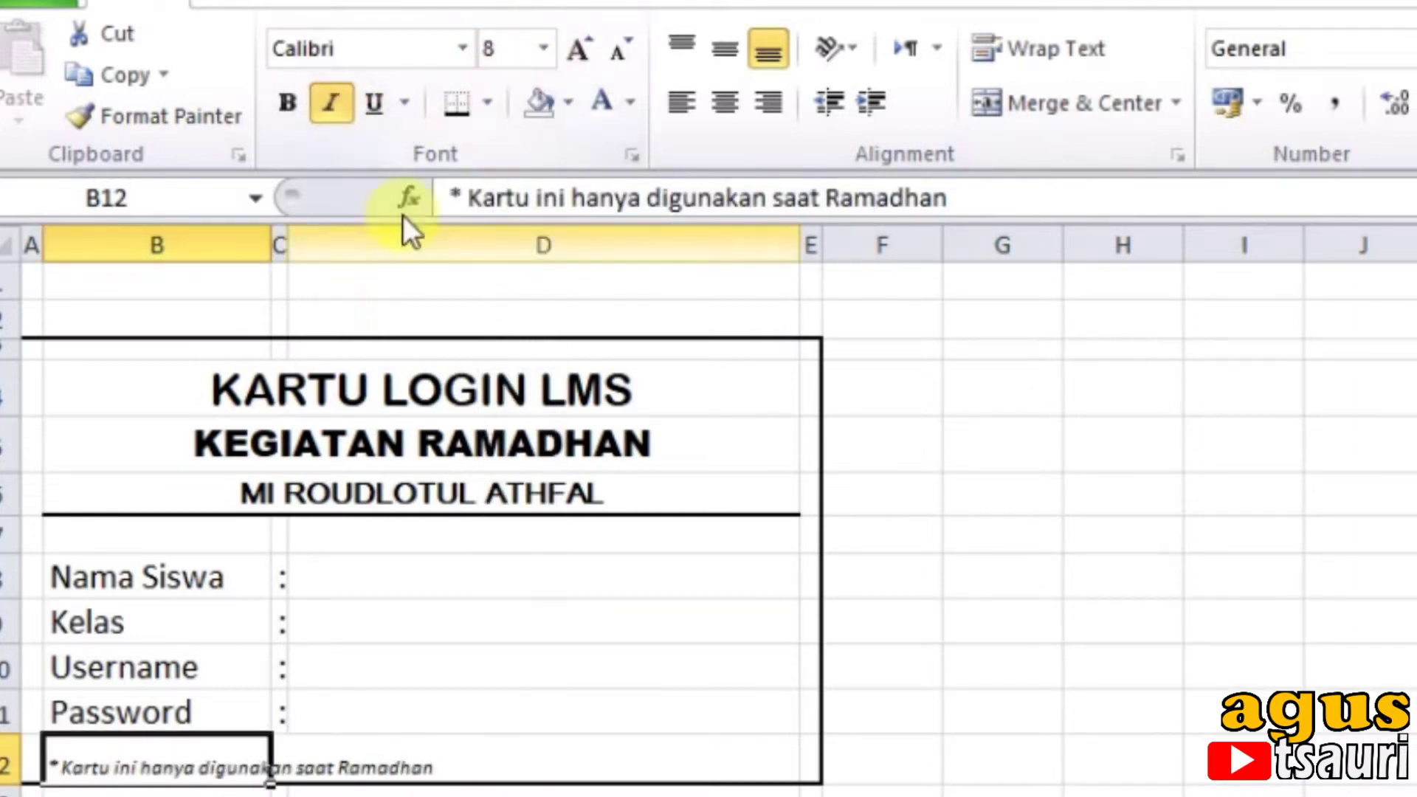
left_click(714, 51)
left_click(459, 604)
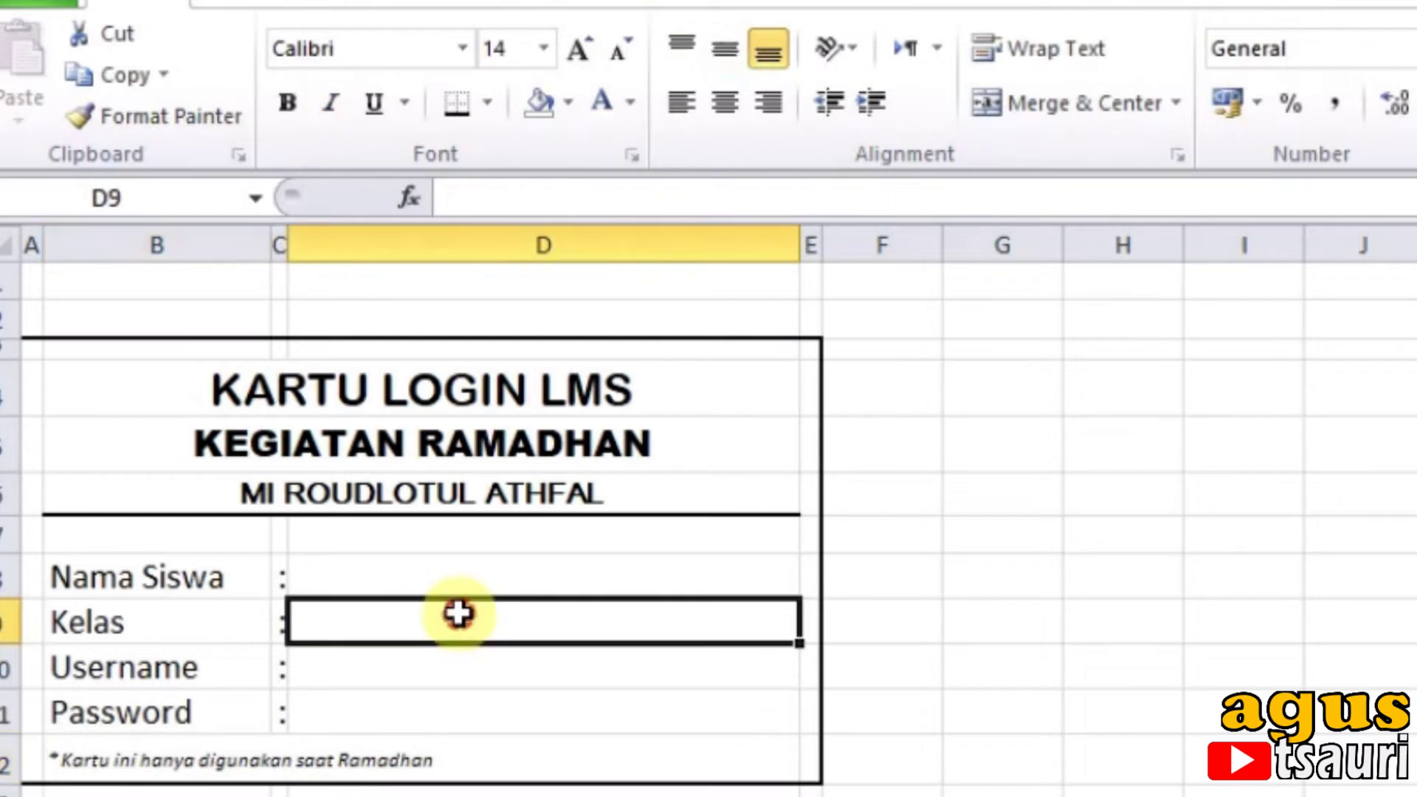
Step: Check the card's Nama Siswa to Password value cells and review the page in print preview
left_click(422, 583)
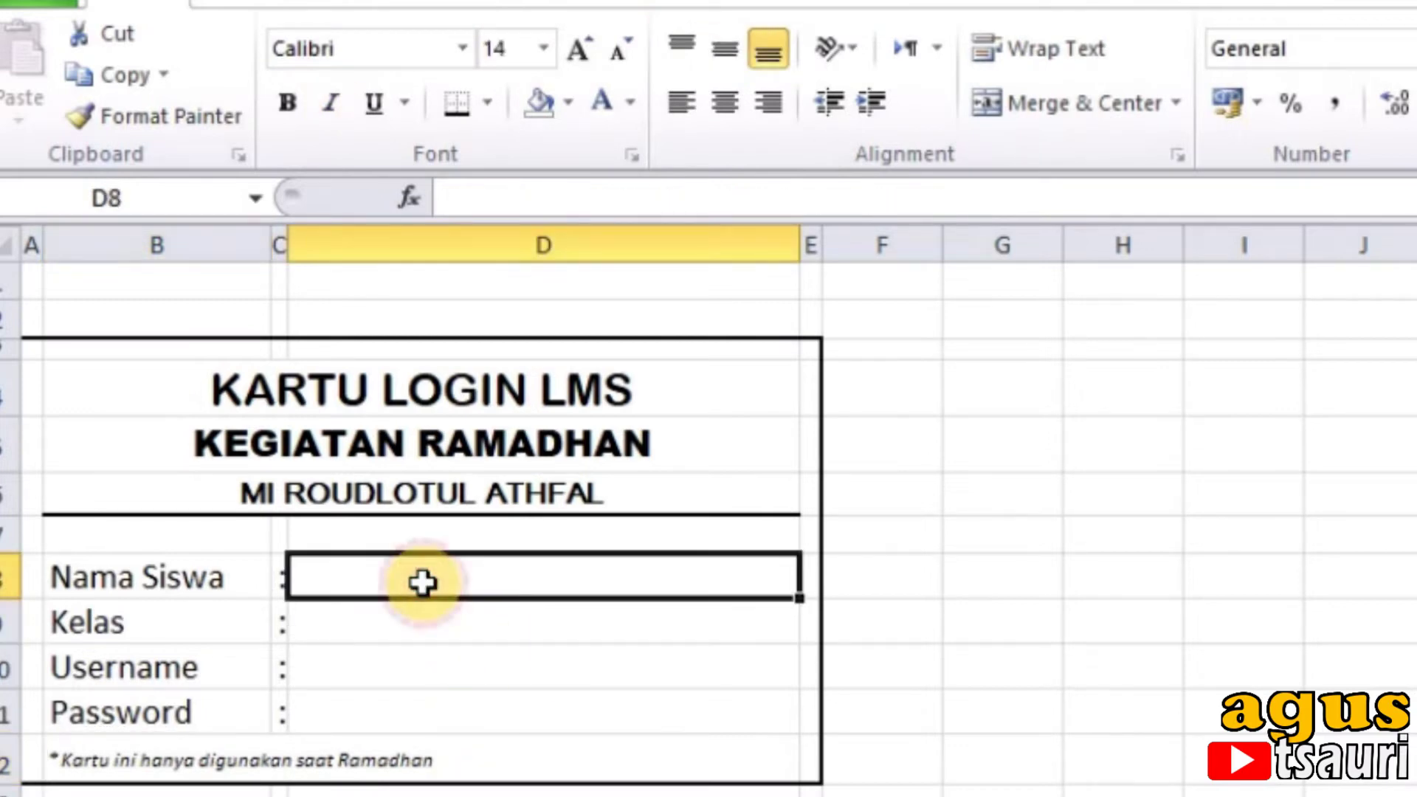
left_click(424, 624)
left_click(416, 668)
left_click(417, 708)
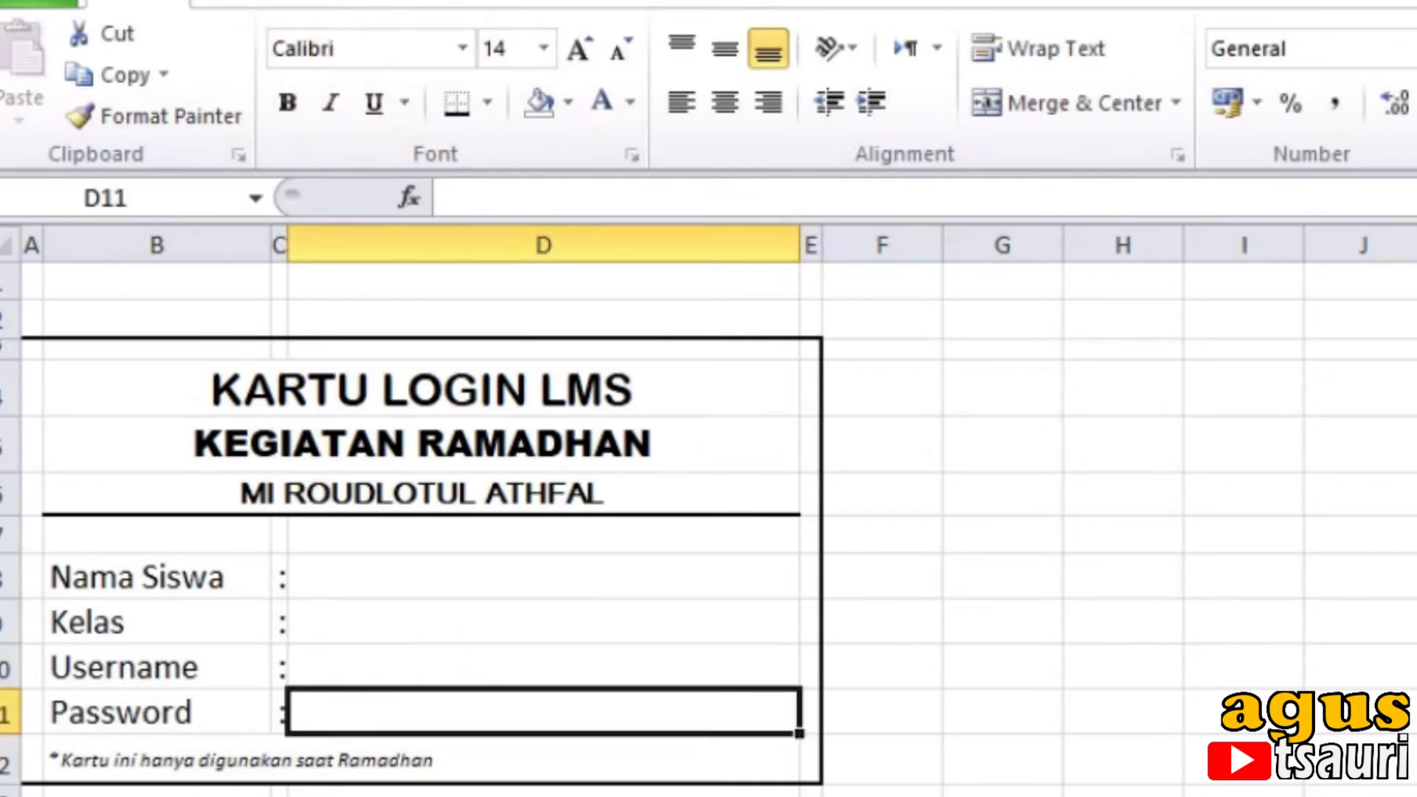
key("ctrl+p")
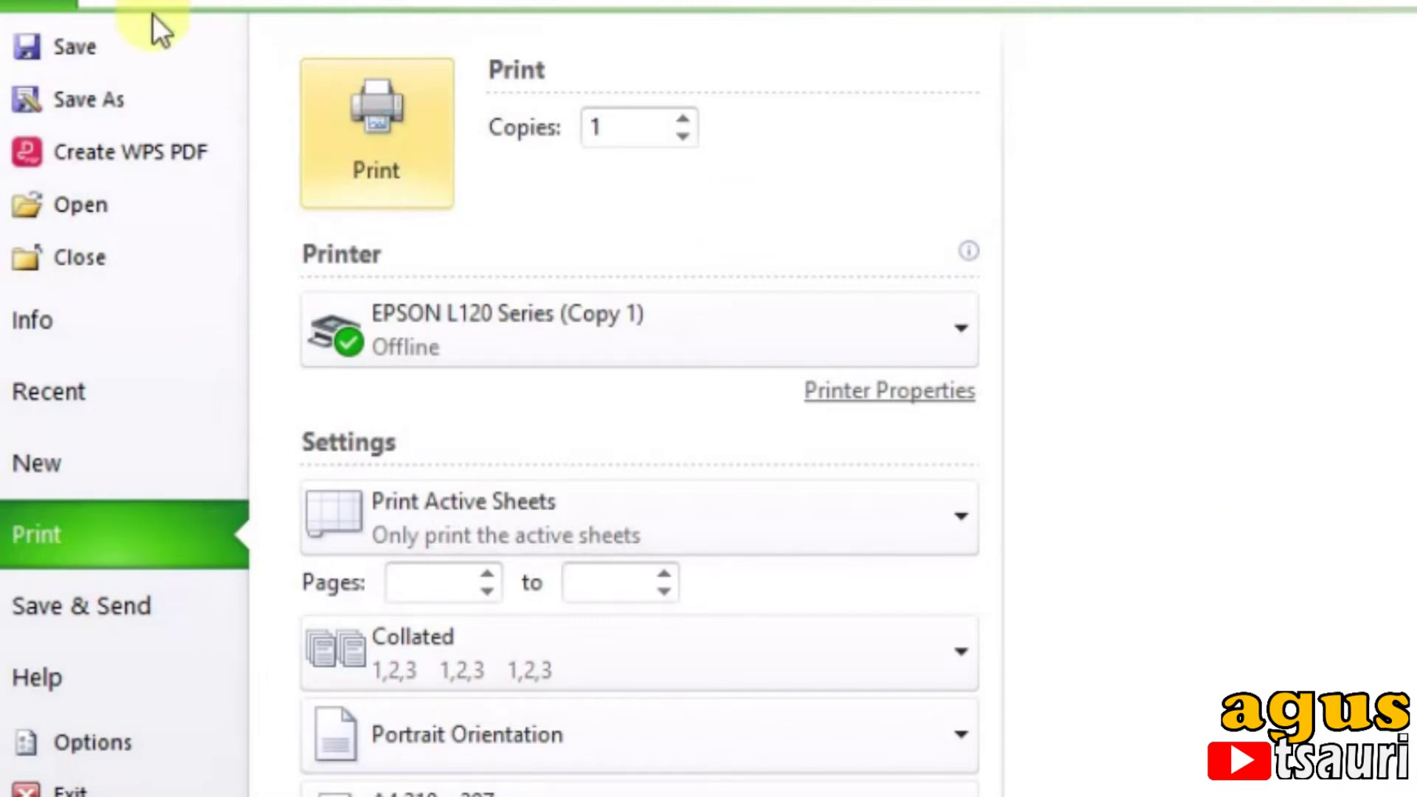
left_click(110, 7)
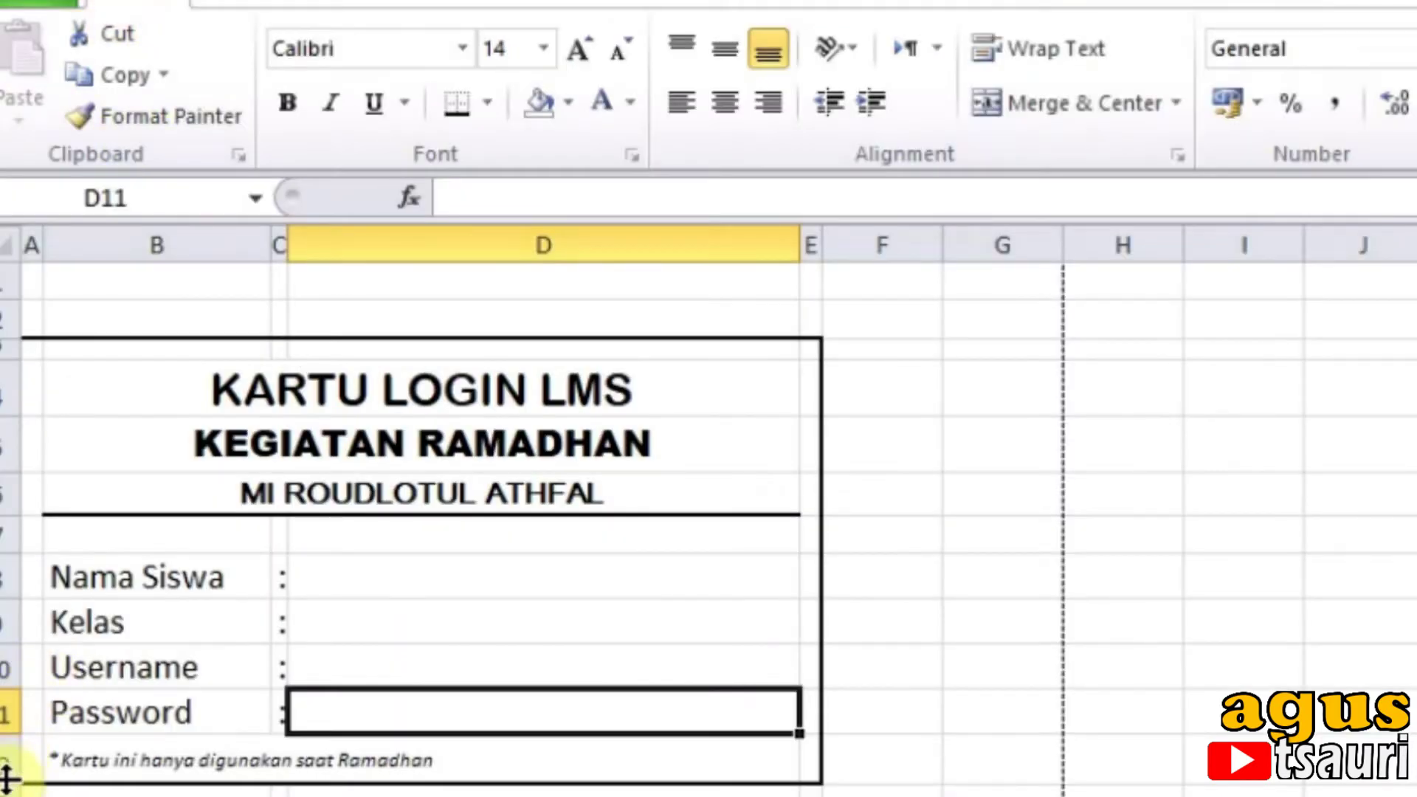
Step: Make footnote row 12 taller and vertically centre rows 8 to 11
left_click_drag(7, 777, 7, 787)
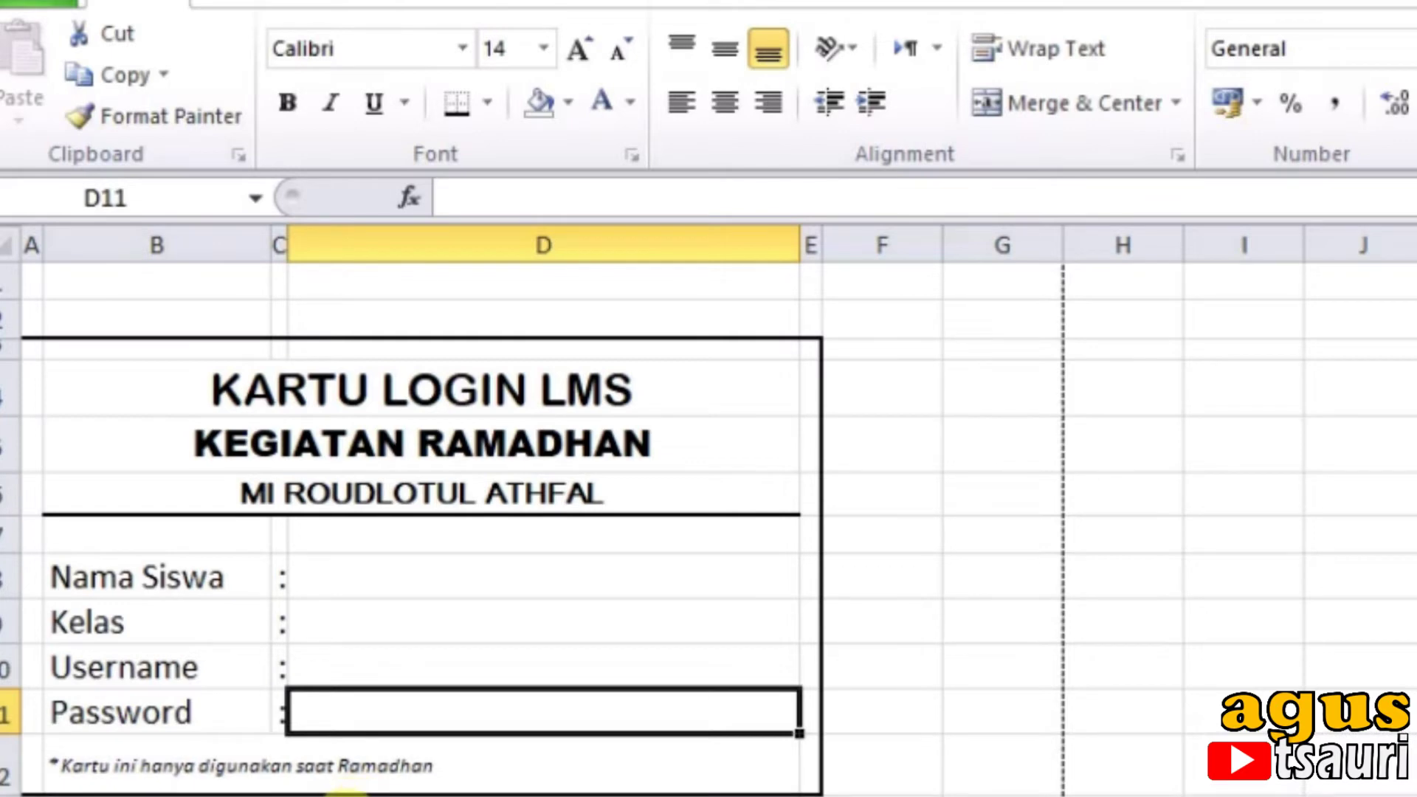
left_click_drag(6, 577, 6, 771)
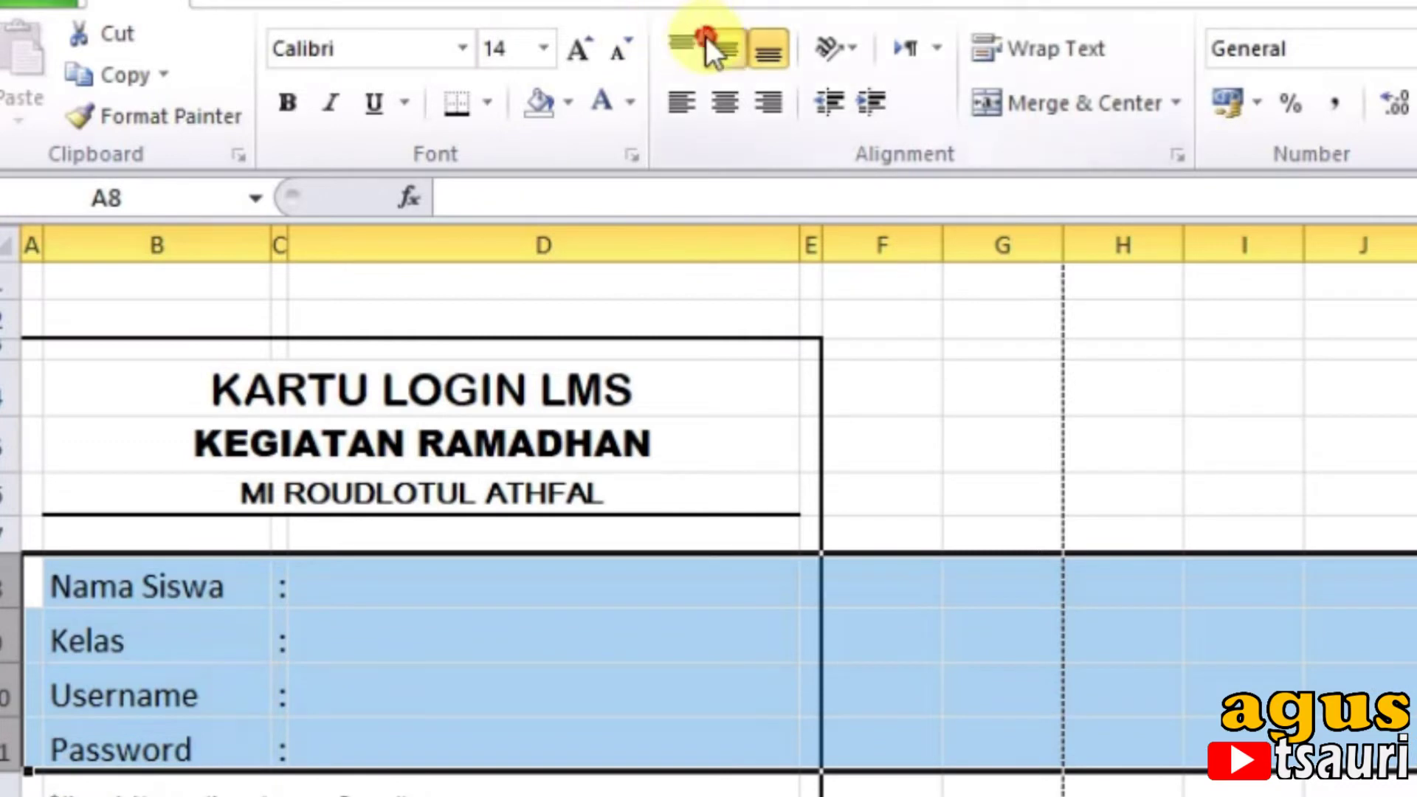
left_click(707, 39)
left_click(376, 630)
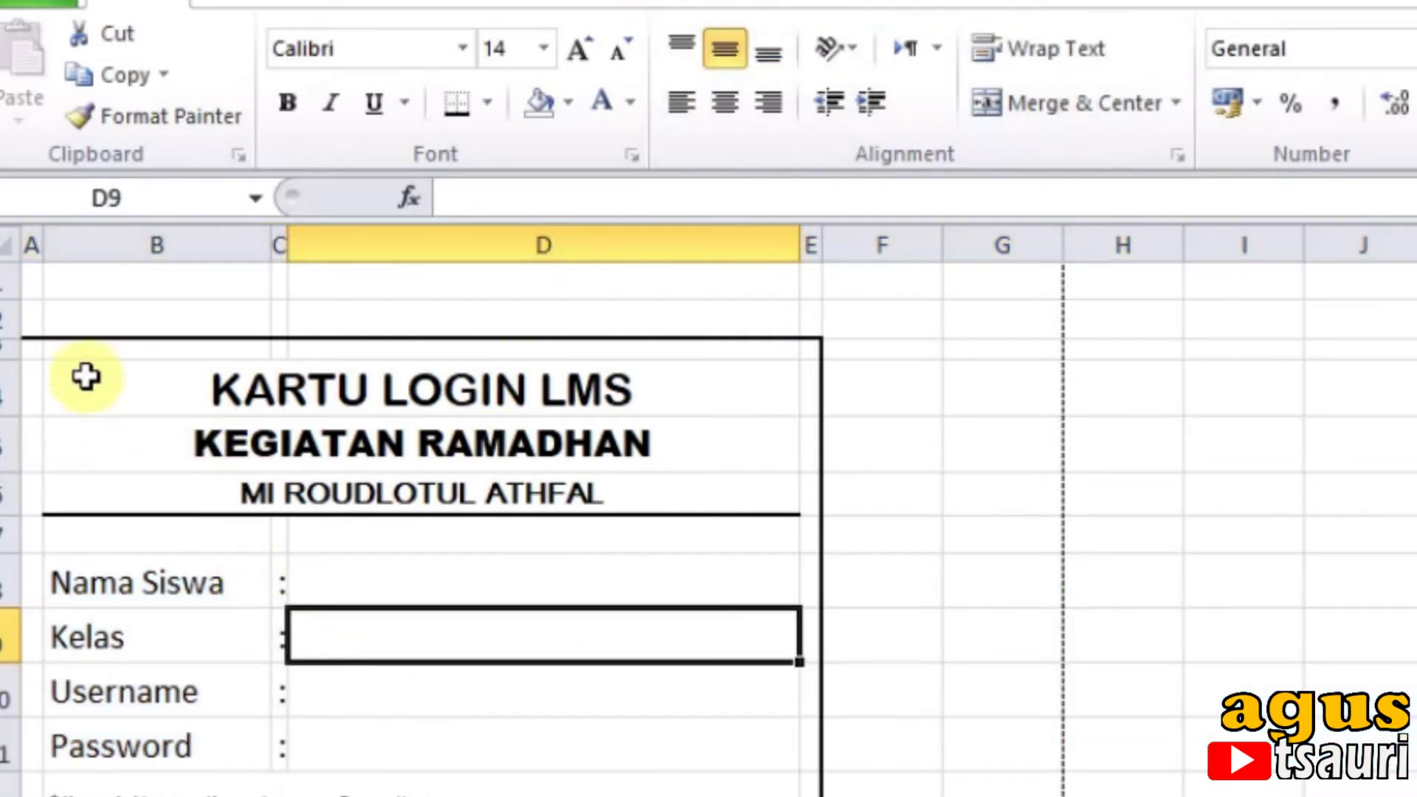
left_click(22, 236)
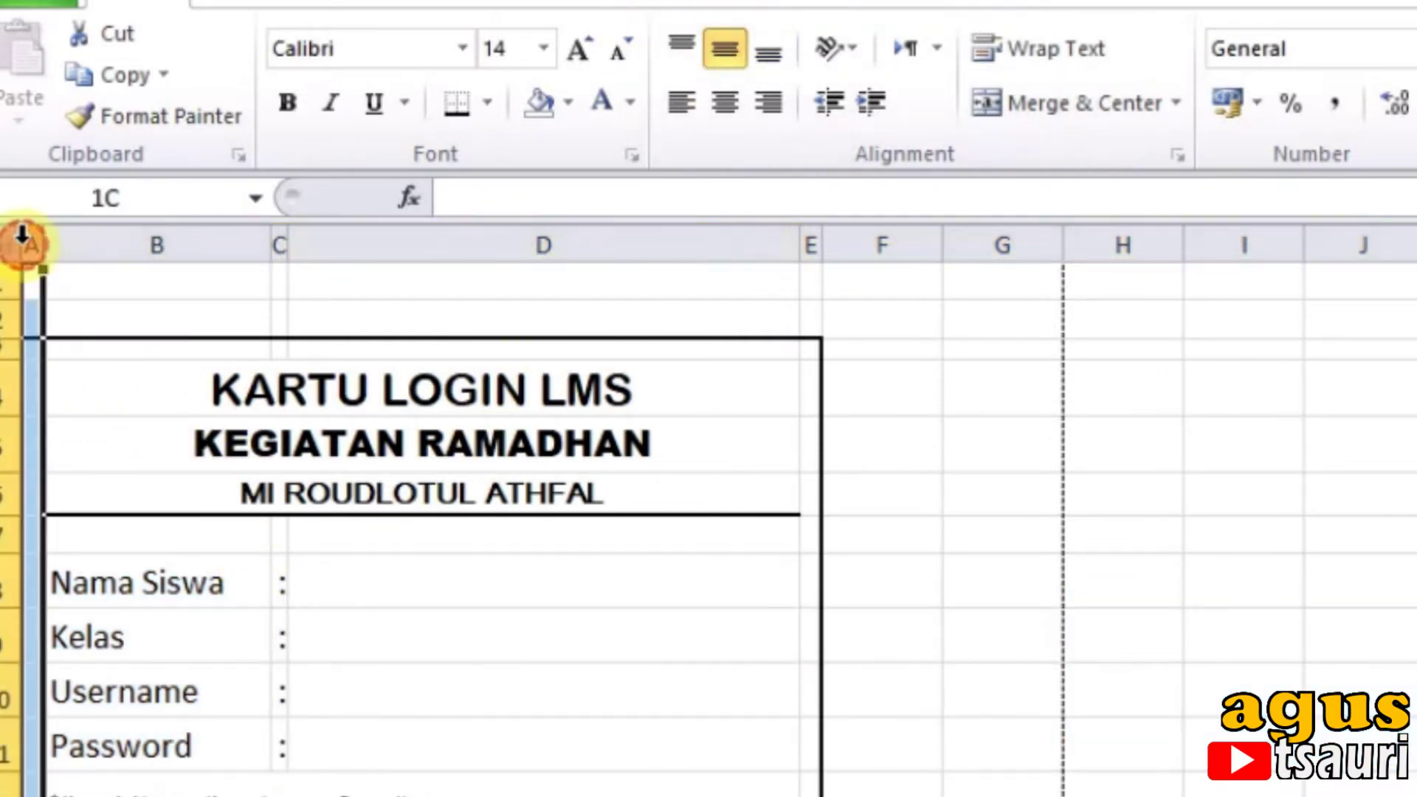
left_click_drag(31, 244, 462, 160)
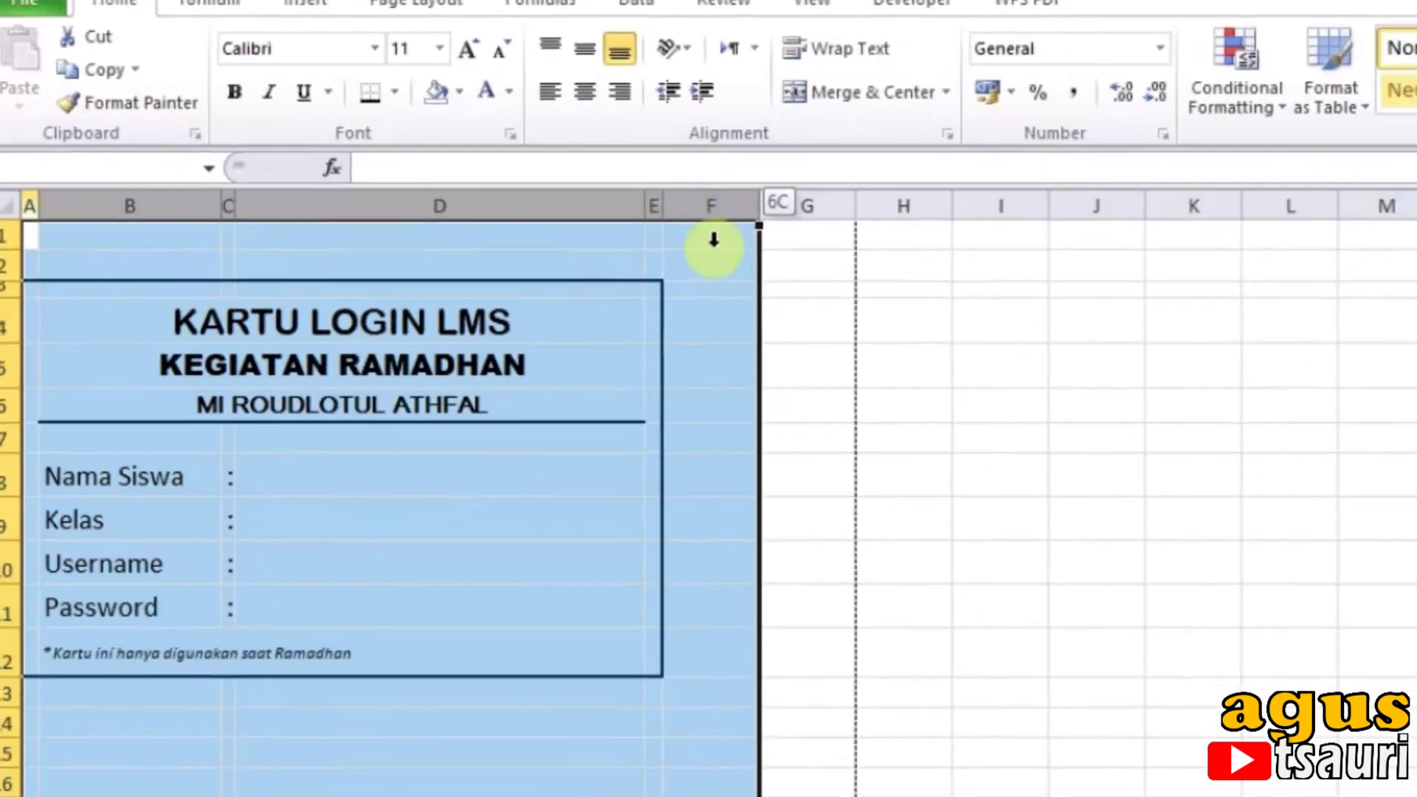
key("ctrl+c")
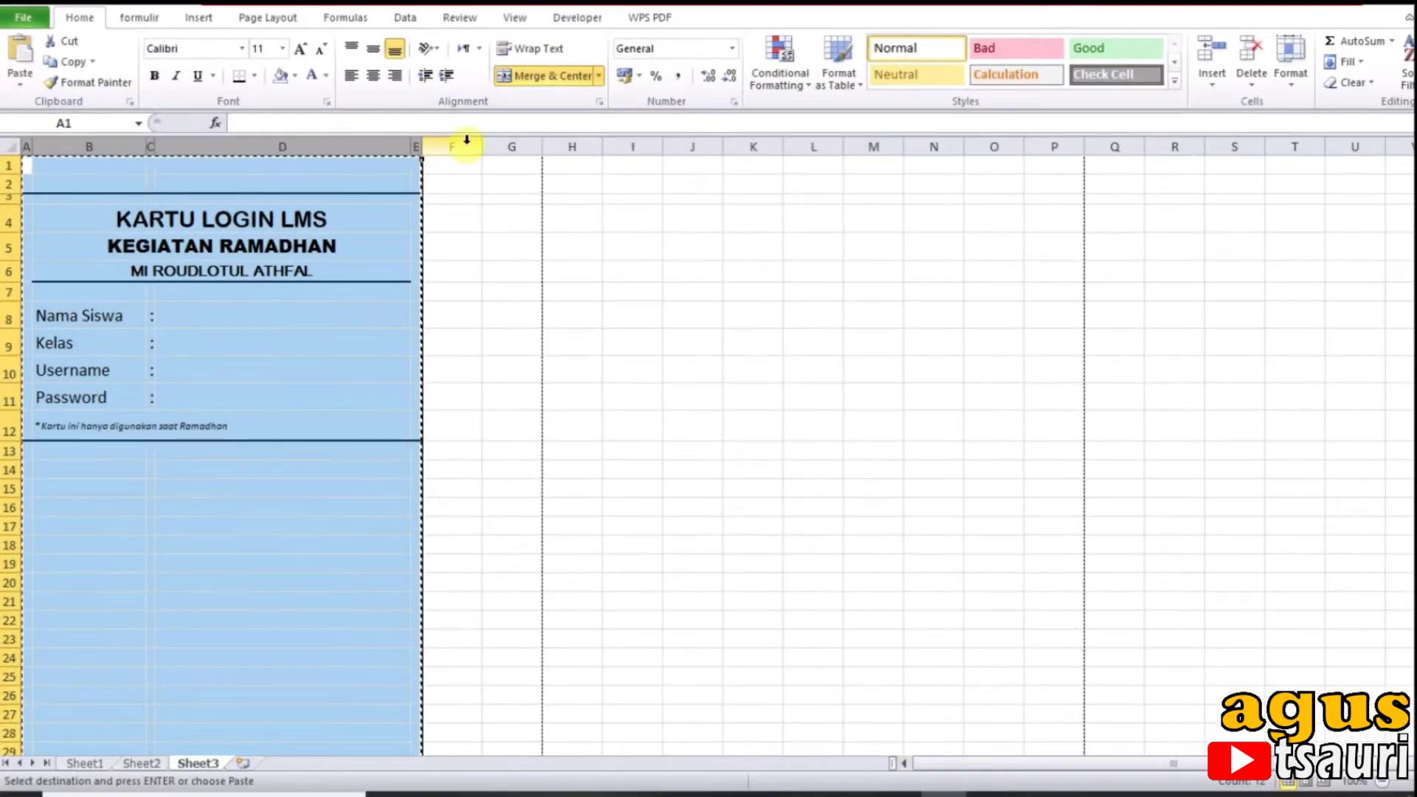
left_click(571, 158)
key("ctrl+v")
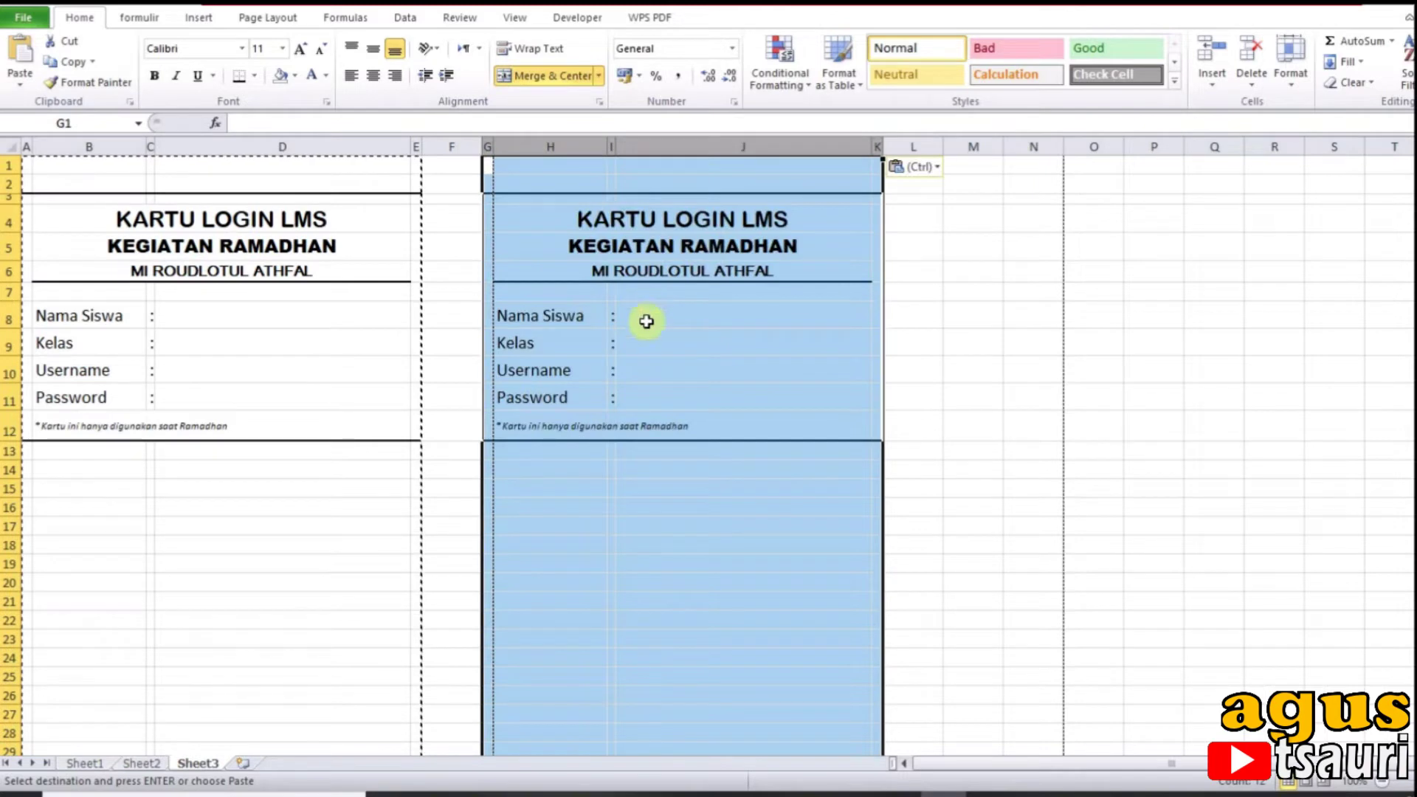
left_click(642, 328)
left_click_drag(483, 154, 441, 147)
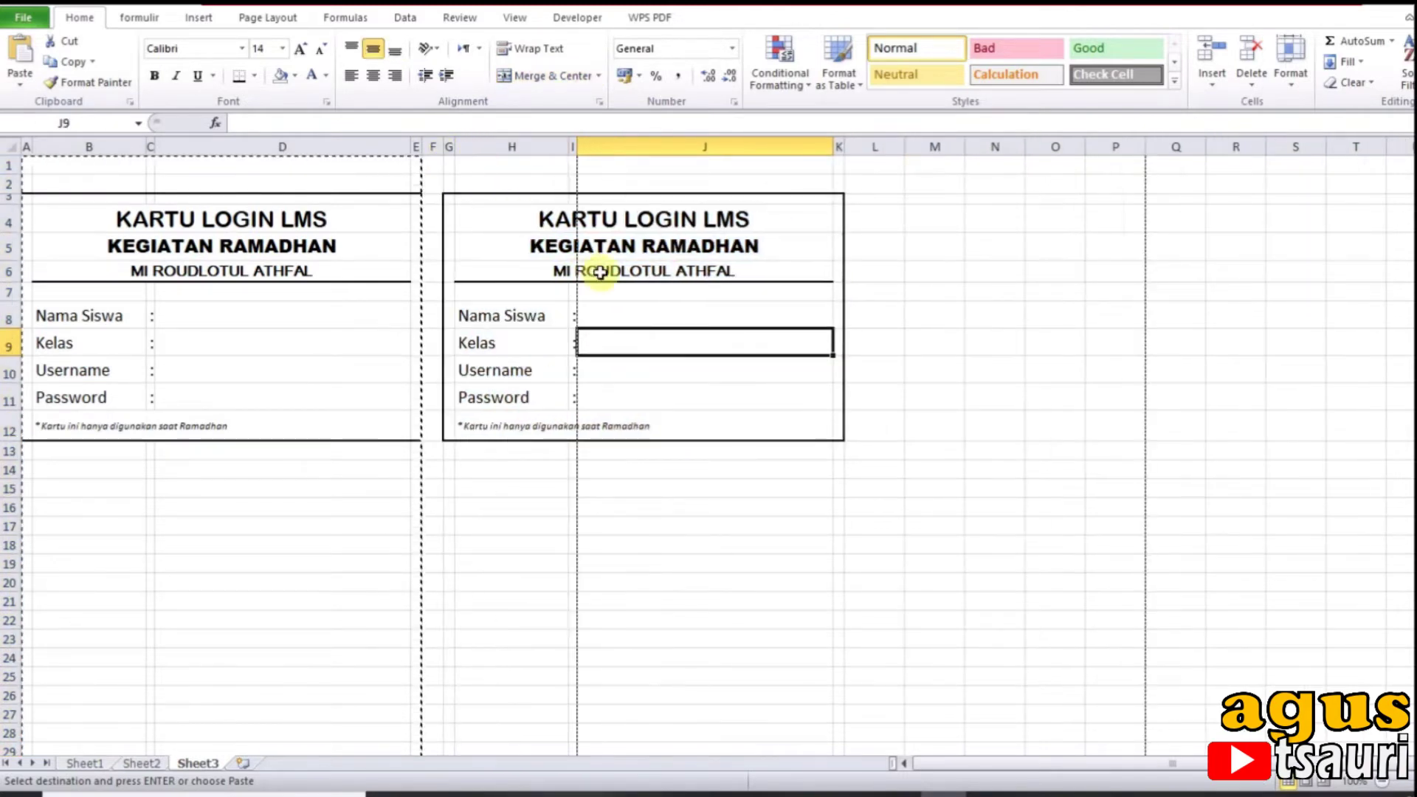
left_click(629, 222)
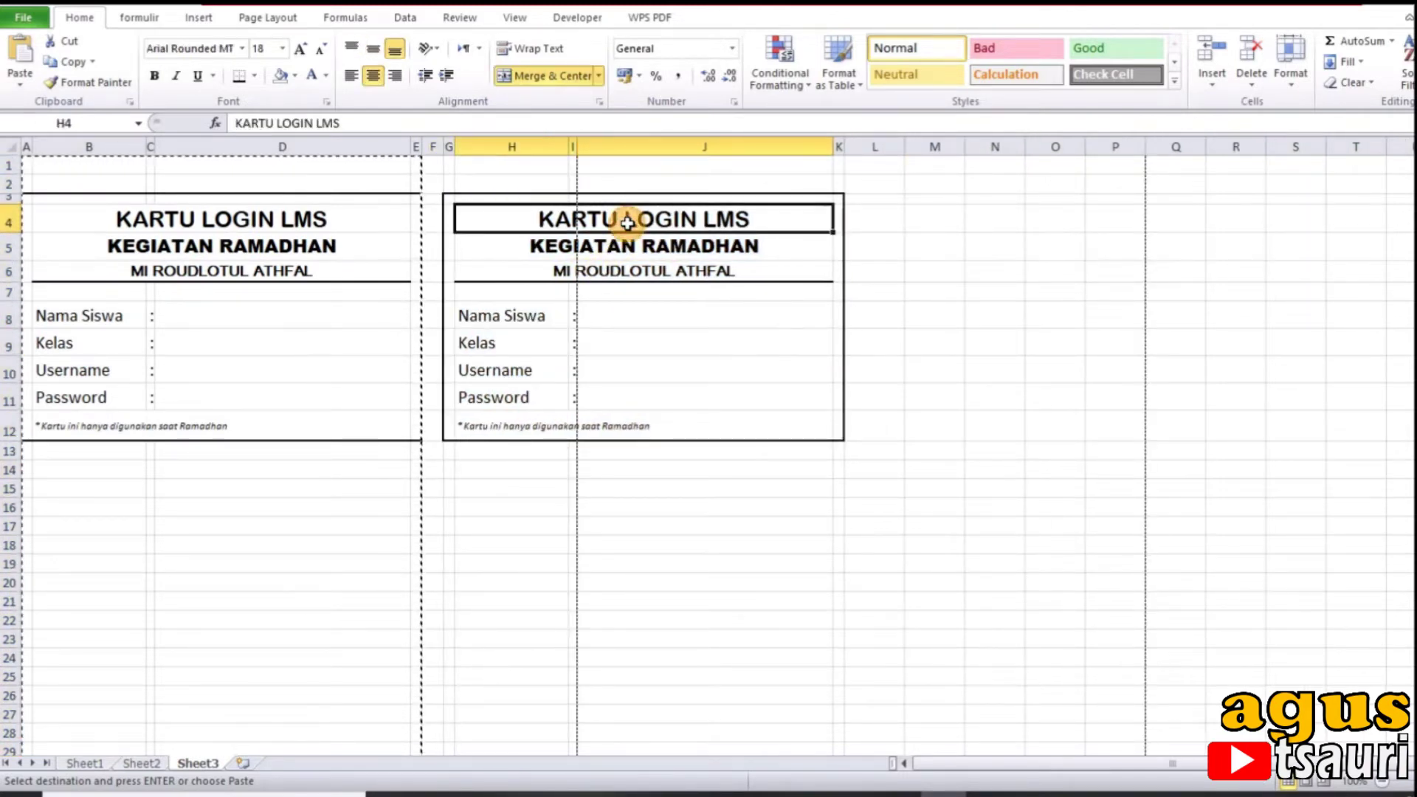
left_click(1327, 779)
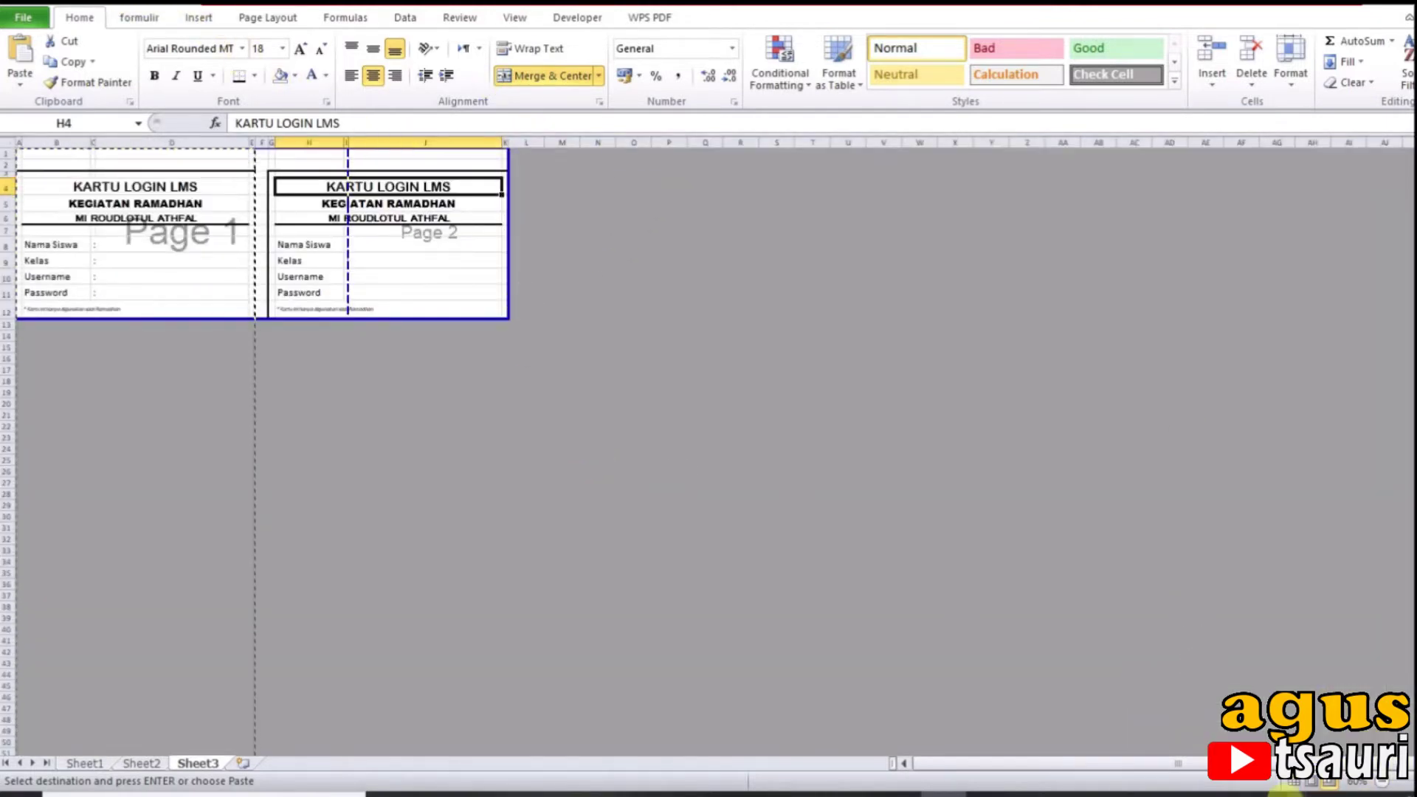
left_click(1288, 780)
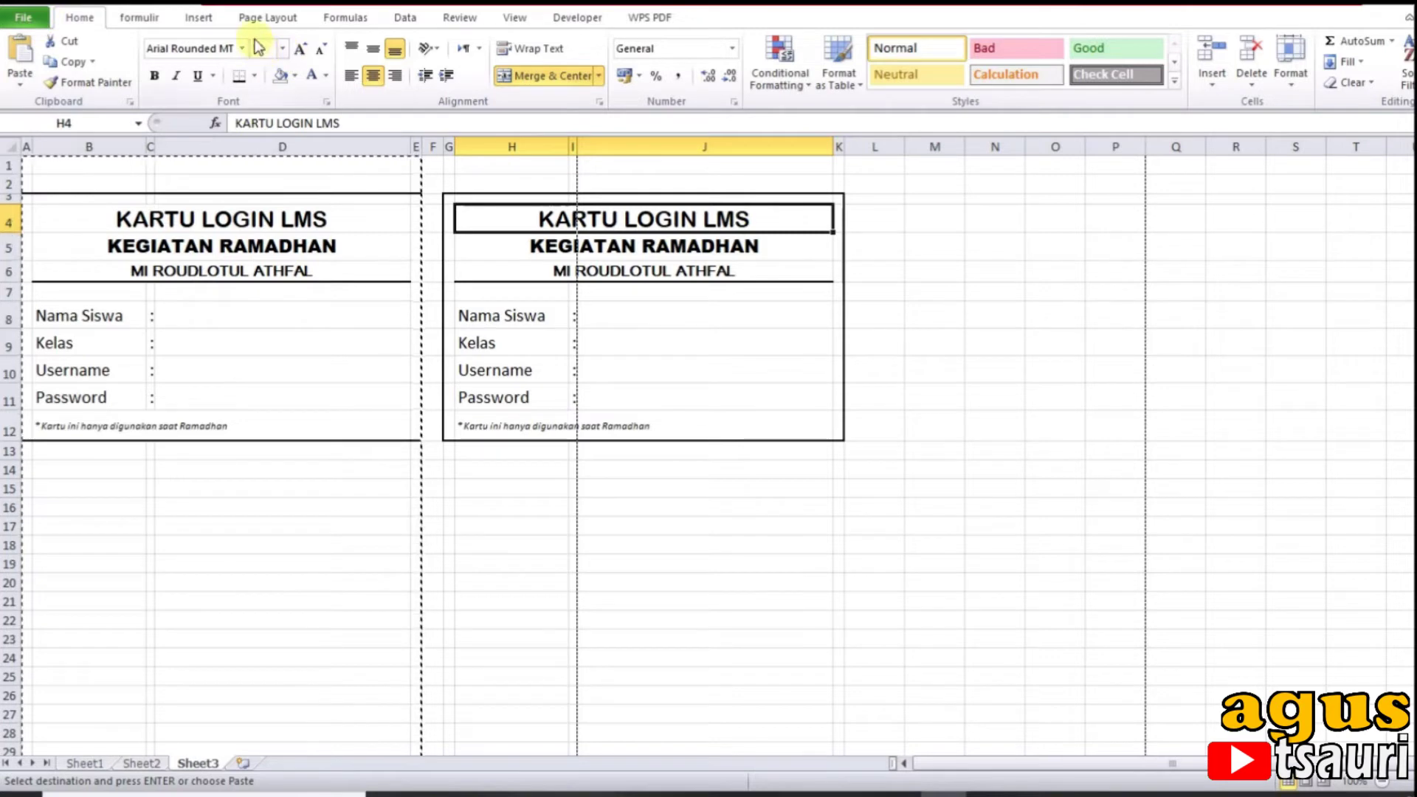
left_click(263, 19)
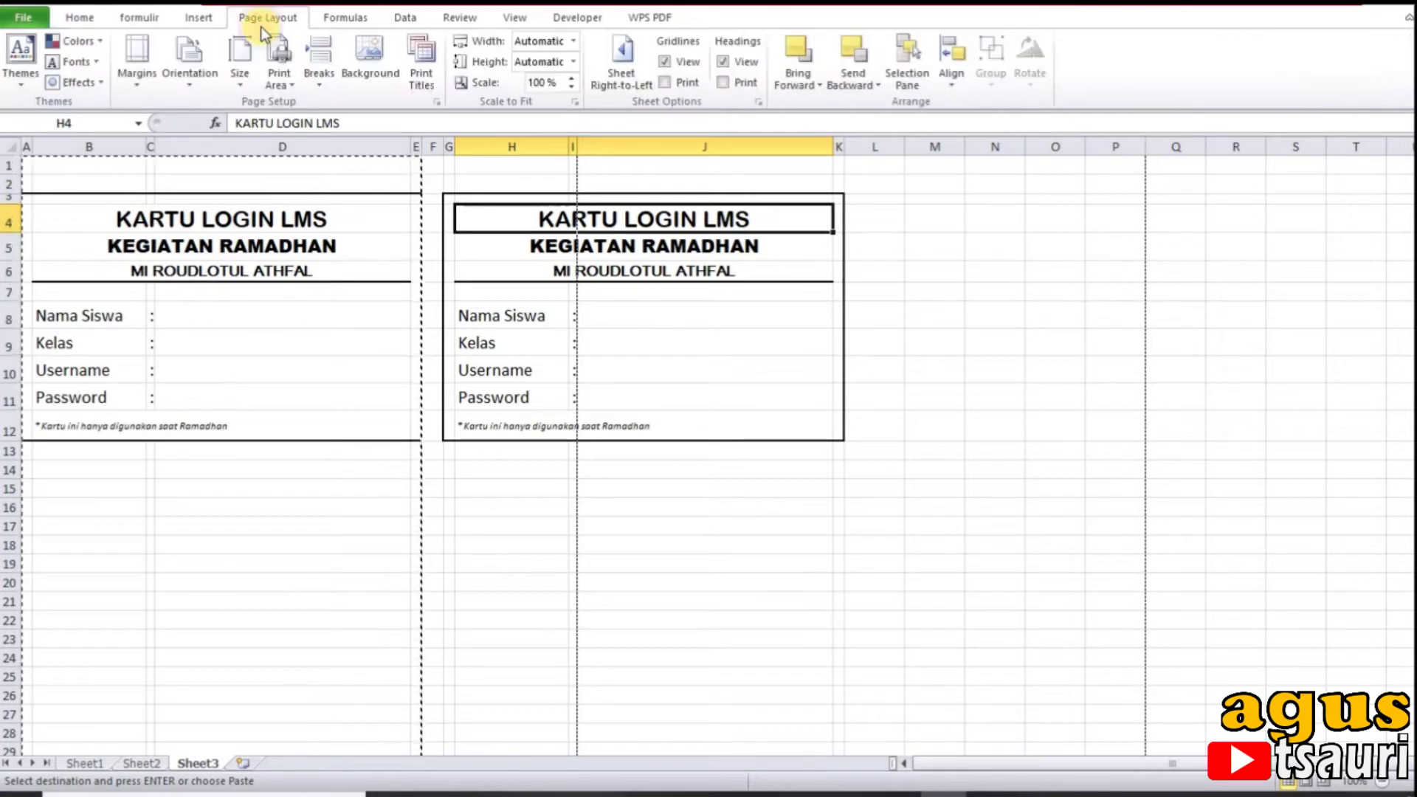
Step: Set Sheet3 to F4 paper with 0,9 top/bottom and 0,8 left/right margins
left_click(236, 81)
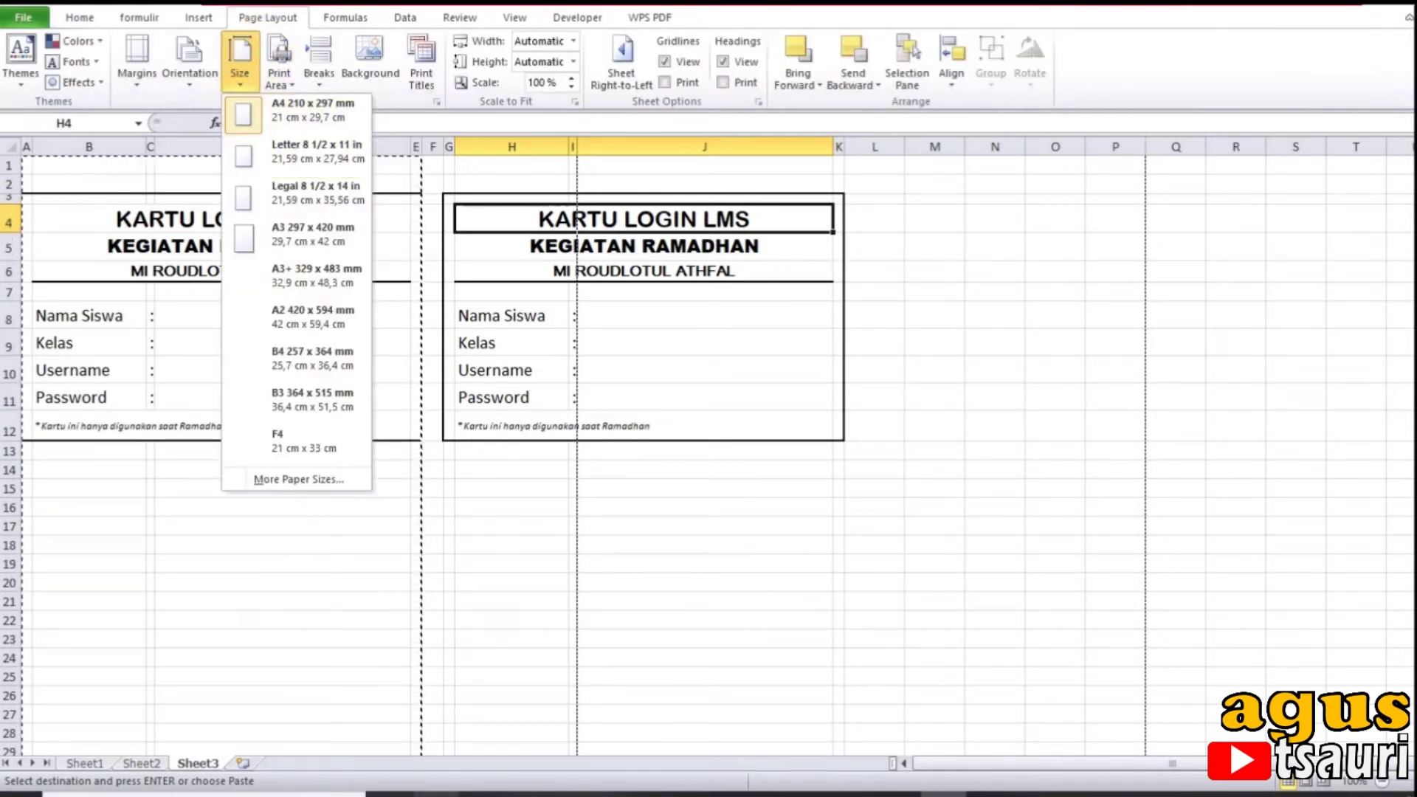
left_click(313, 477)
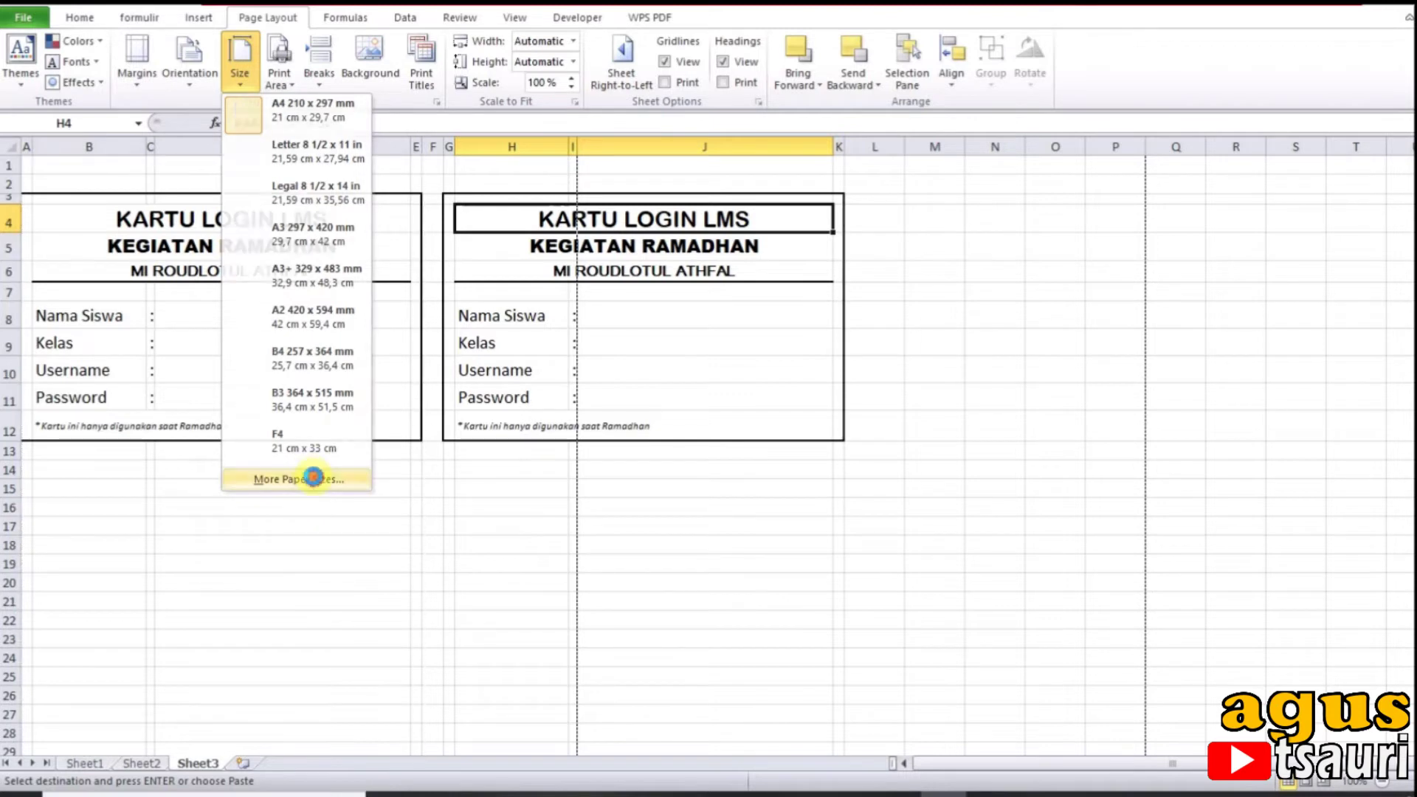
left_click(739, 484)
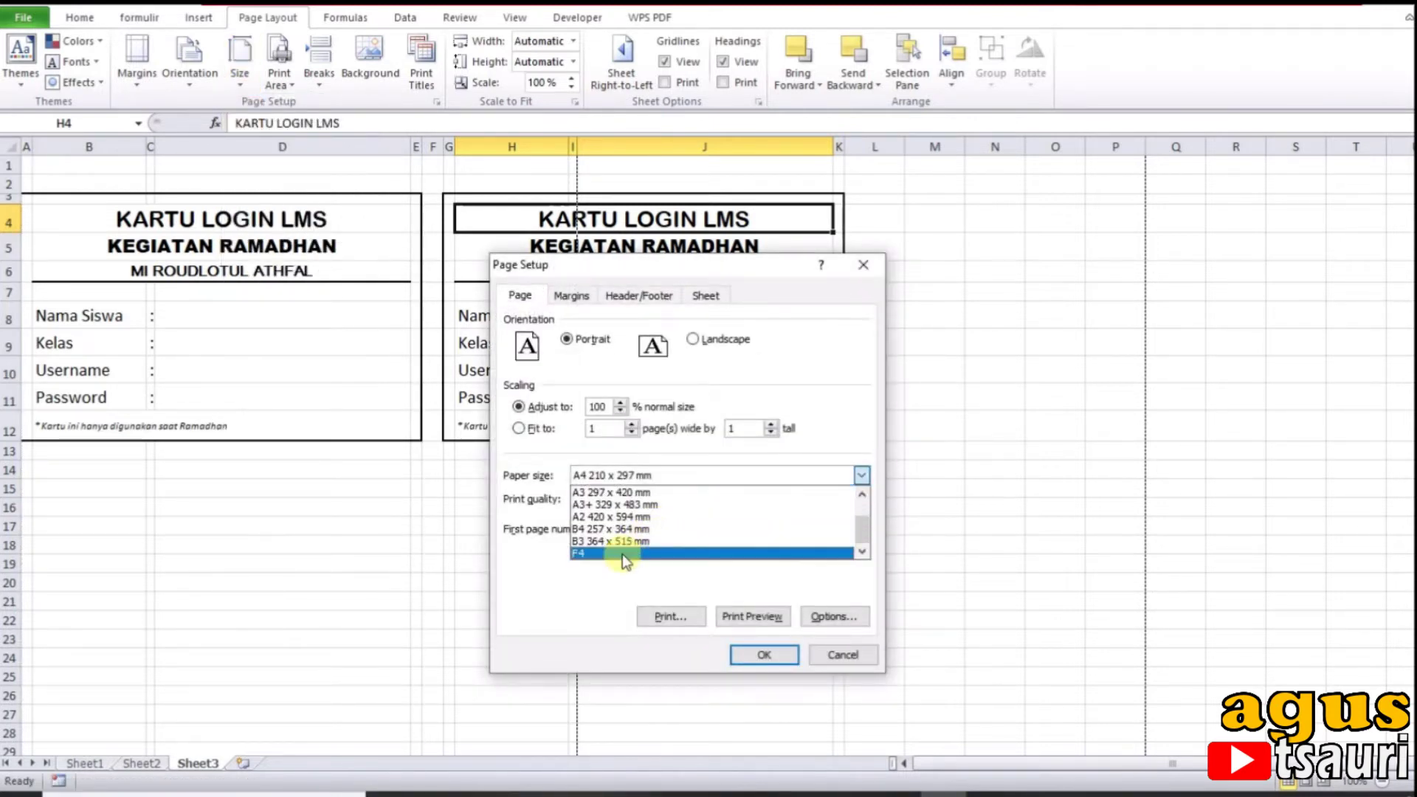
left_click(622, 554)
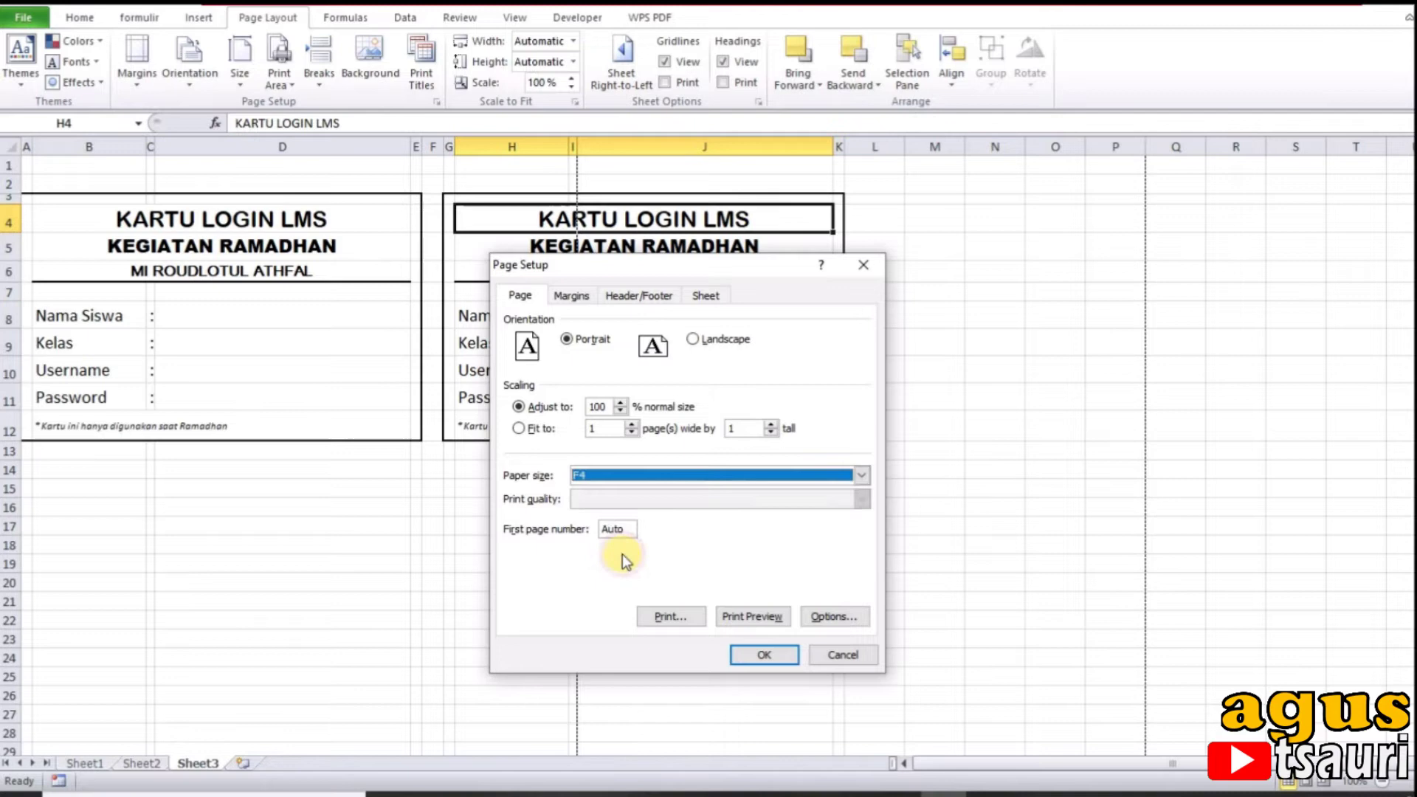
left_click(569, 297)
left_click(698, 342)
left_click(698, 342)
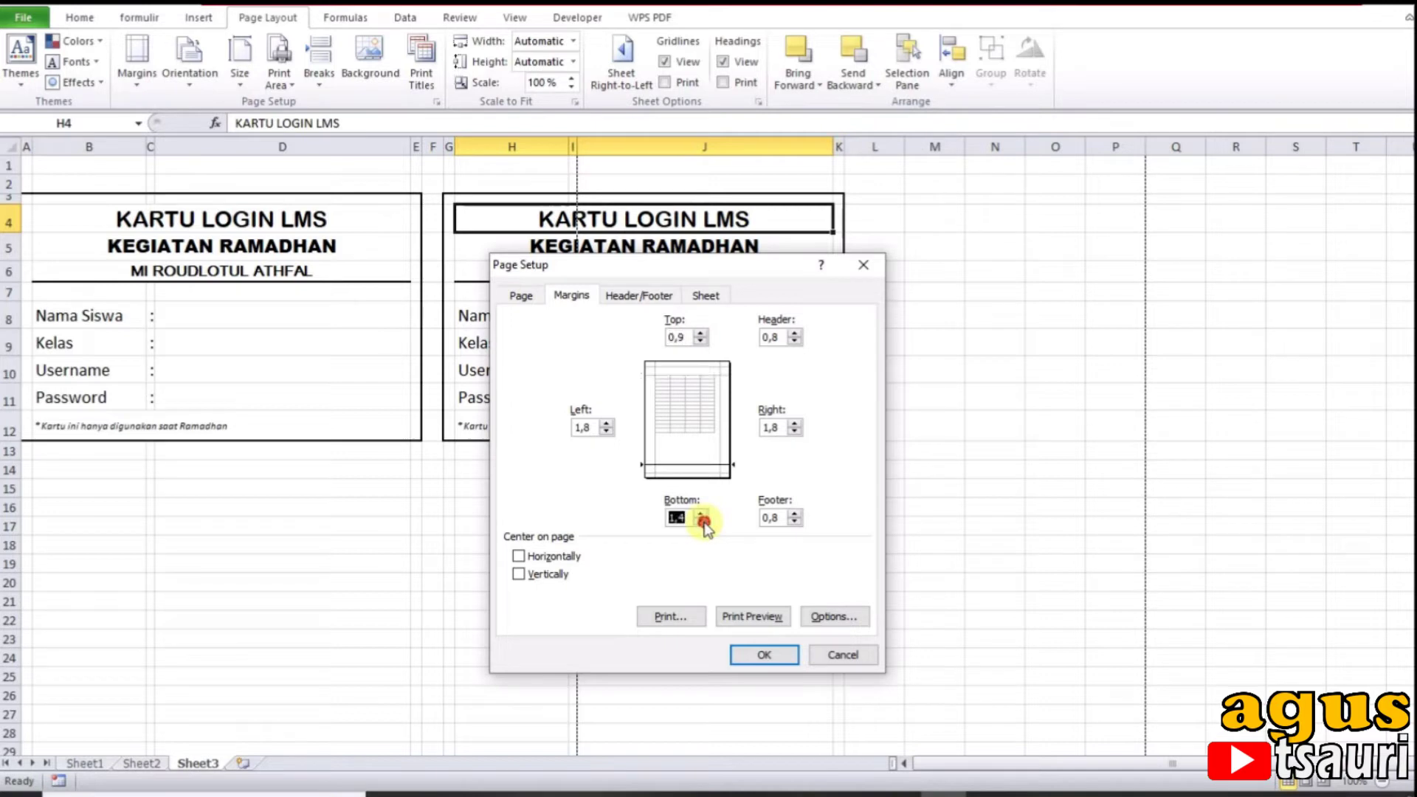
left_click(608, 431)
left_click(608, 431)
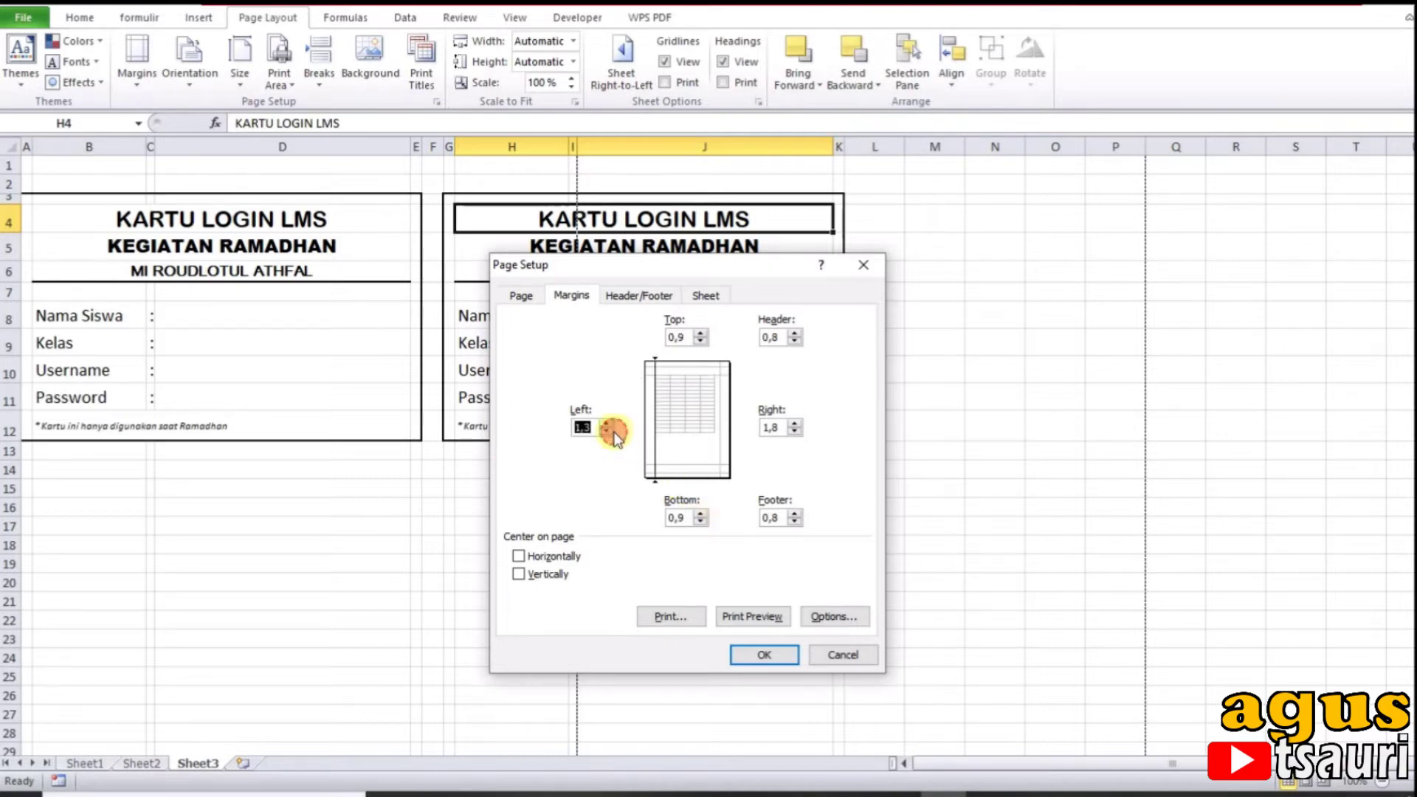
left_click(795, 431)
left_click(794, 431)
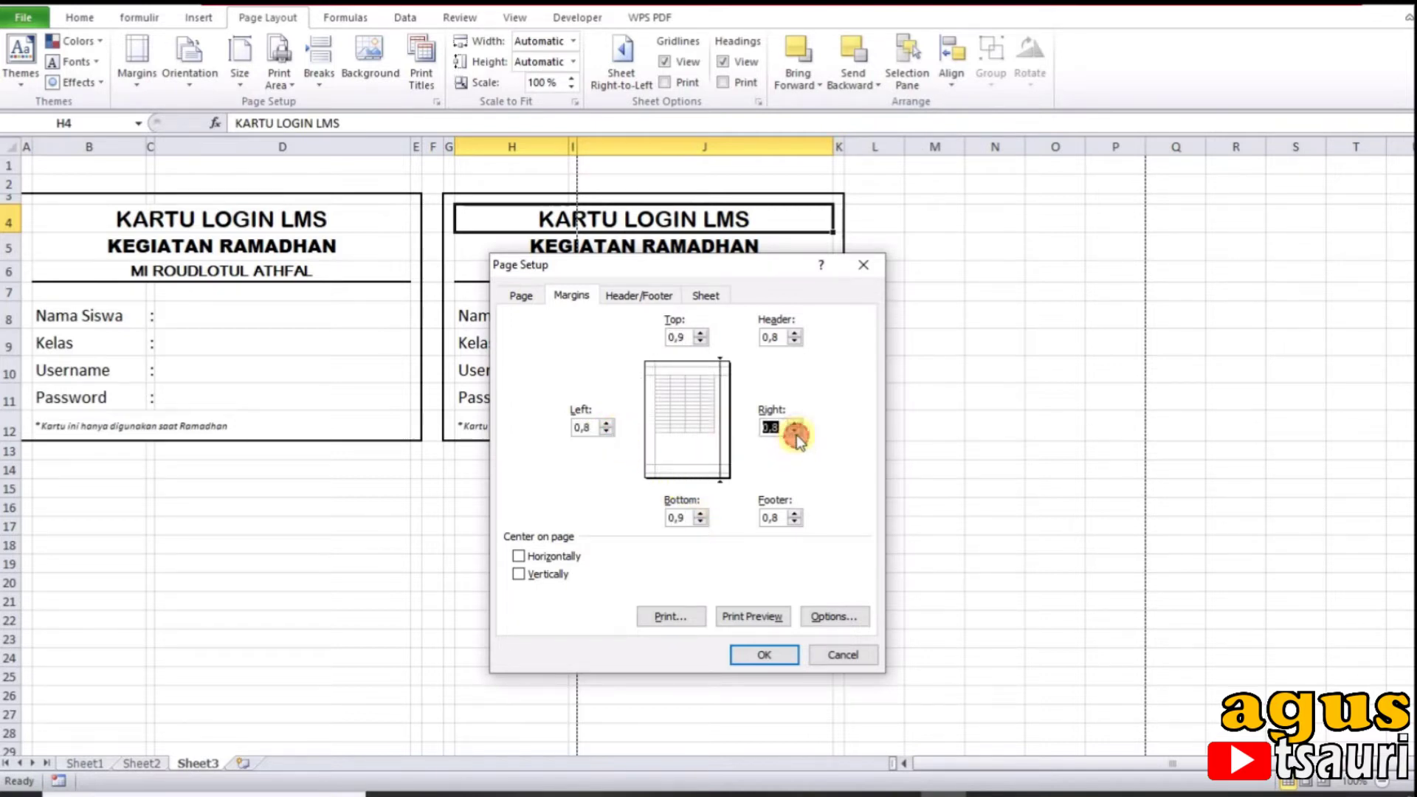
left_click(783, 655)
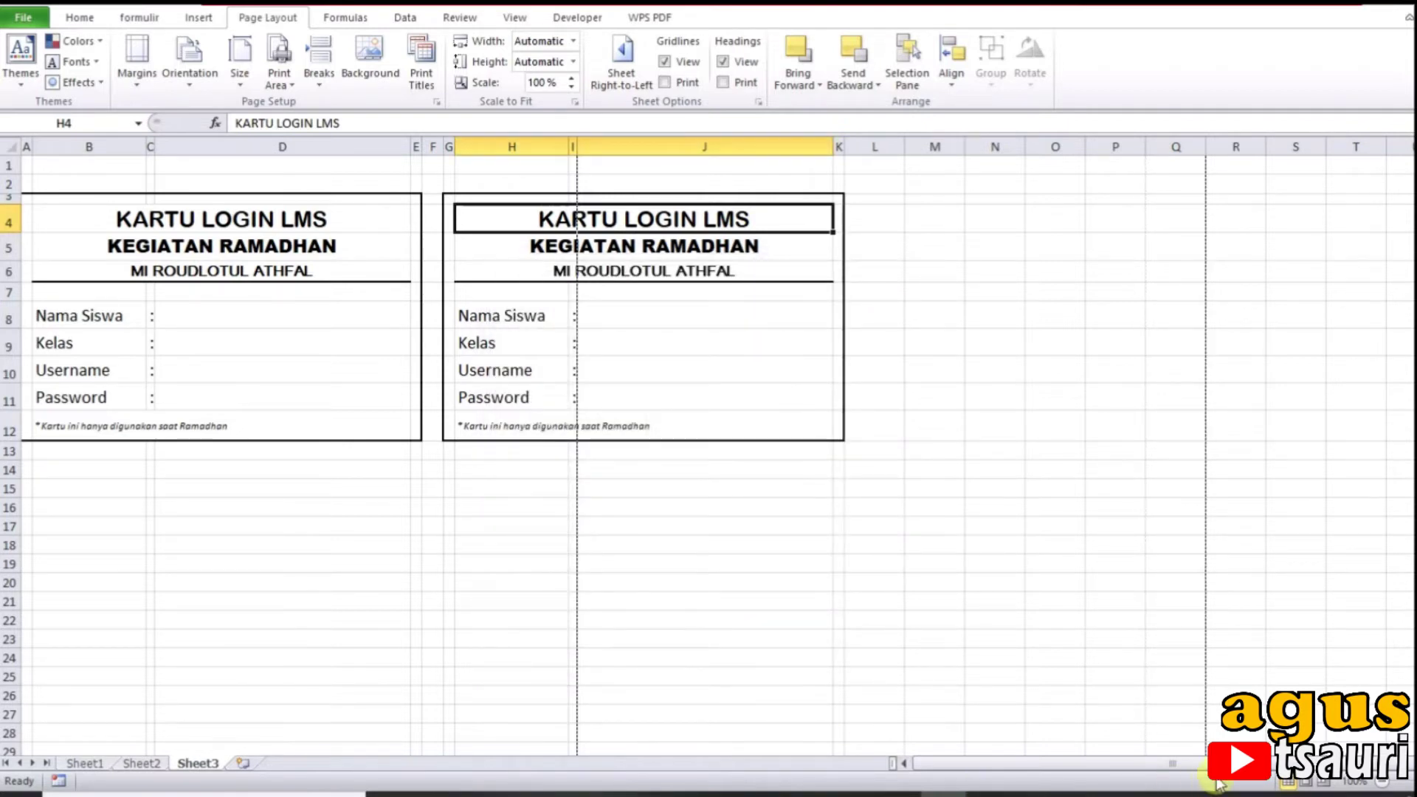
Step: Drag the vertical page break in Page Break Preview so both cards fit one page at 78%
left_click(1323, 780)
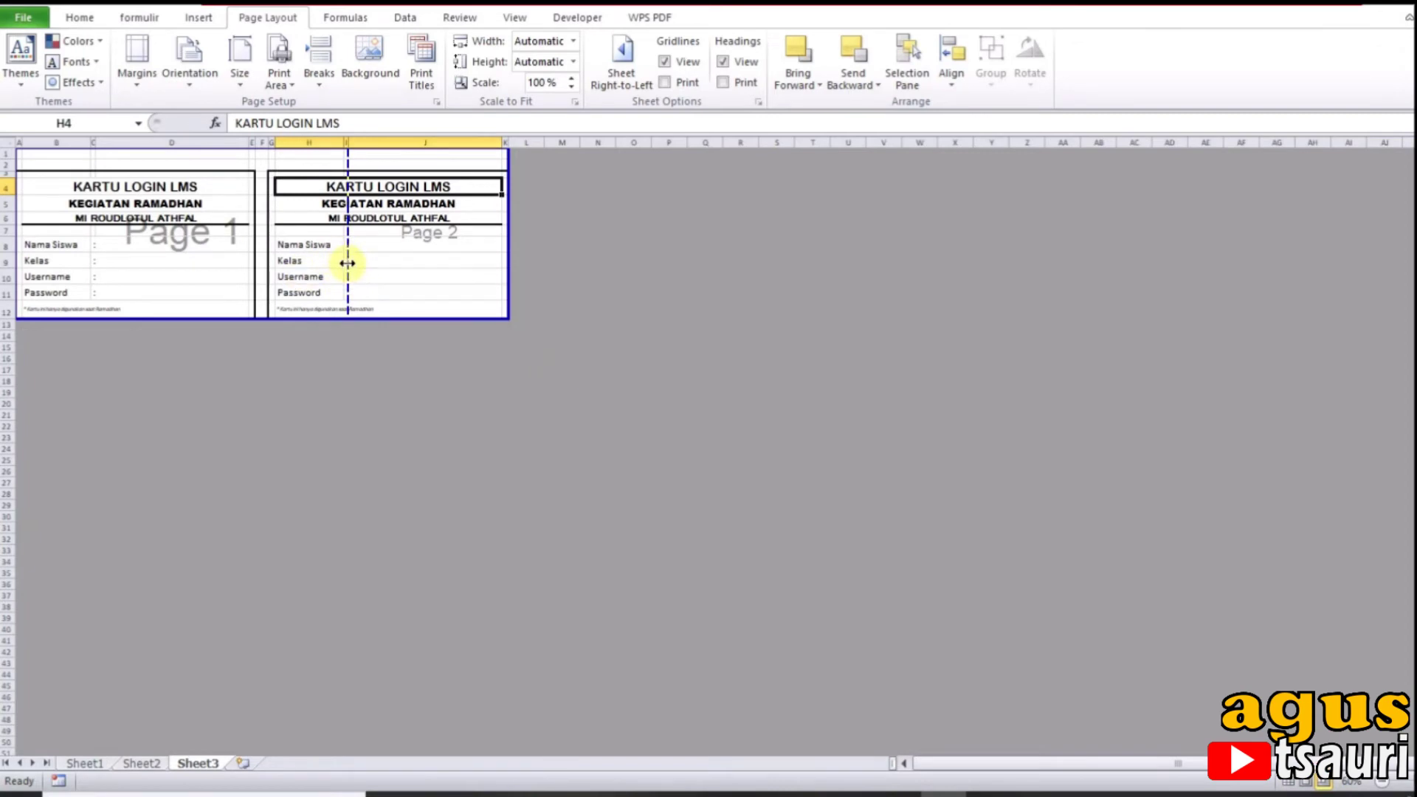
left_click_drag(346, 263, 506, 274)
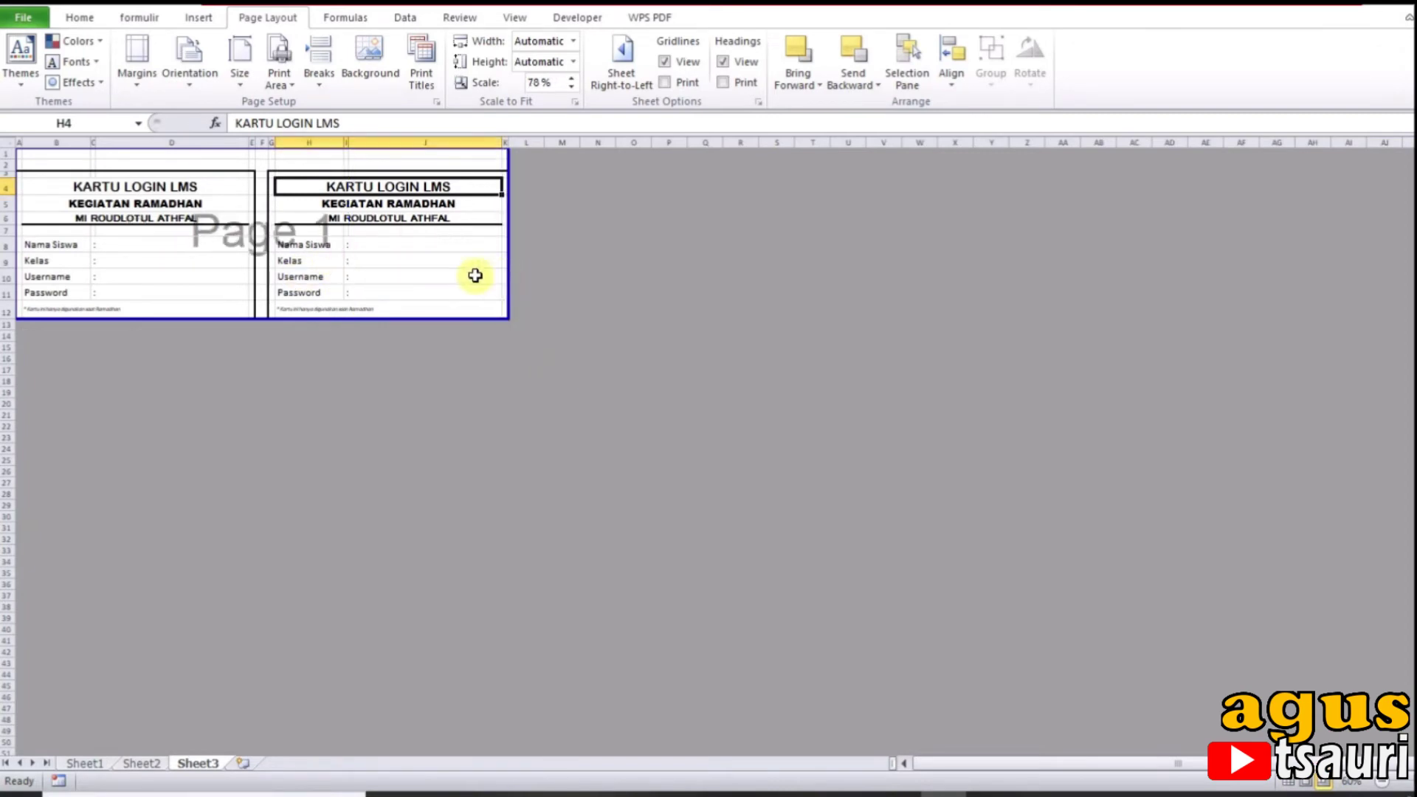
left_click(1287, 783)
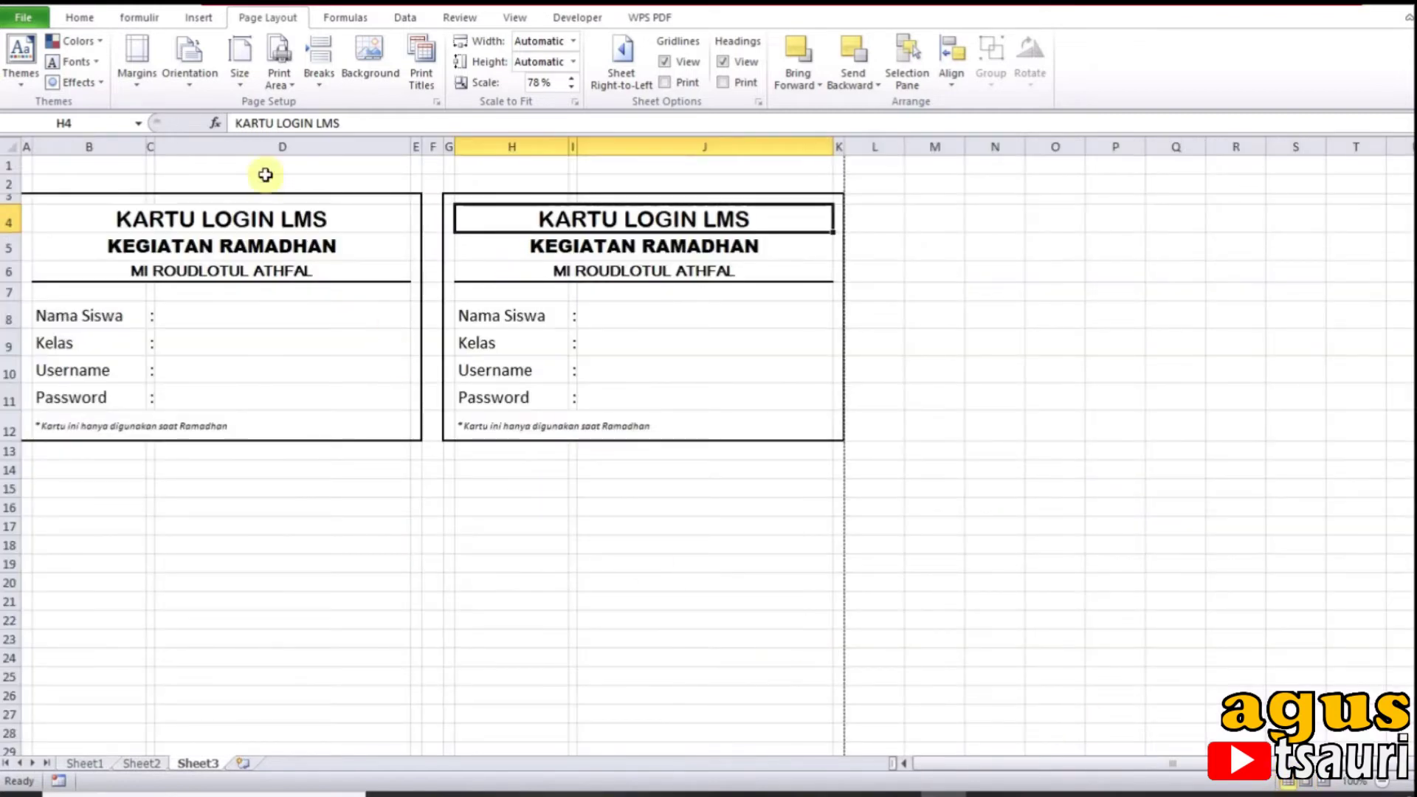
left_click(4, 165)
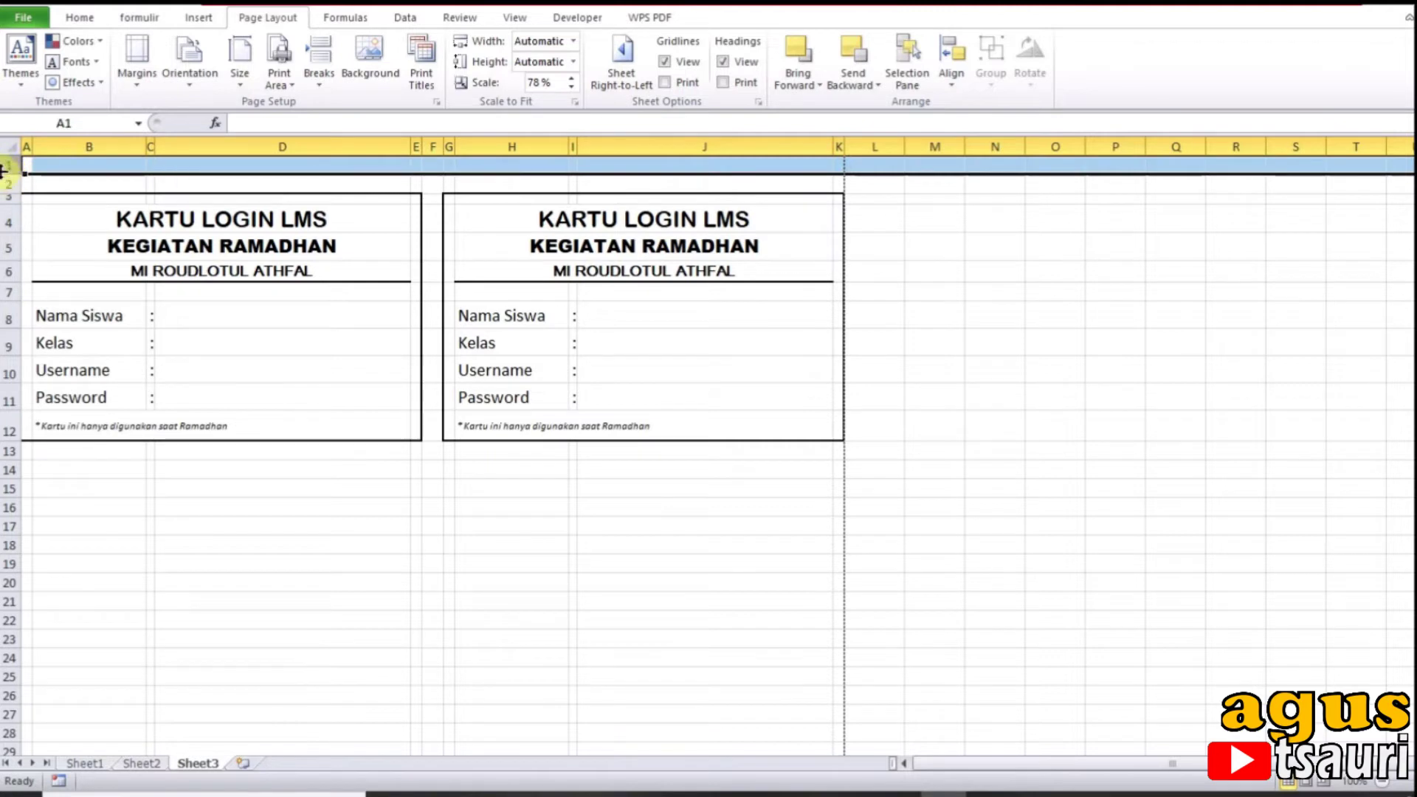
Step: Copy the card rows 3–12 and paste them at rows 14 and 25
left_click_drag(4, 166, 9, 434)
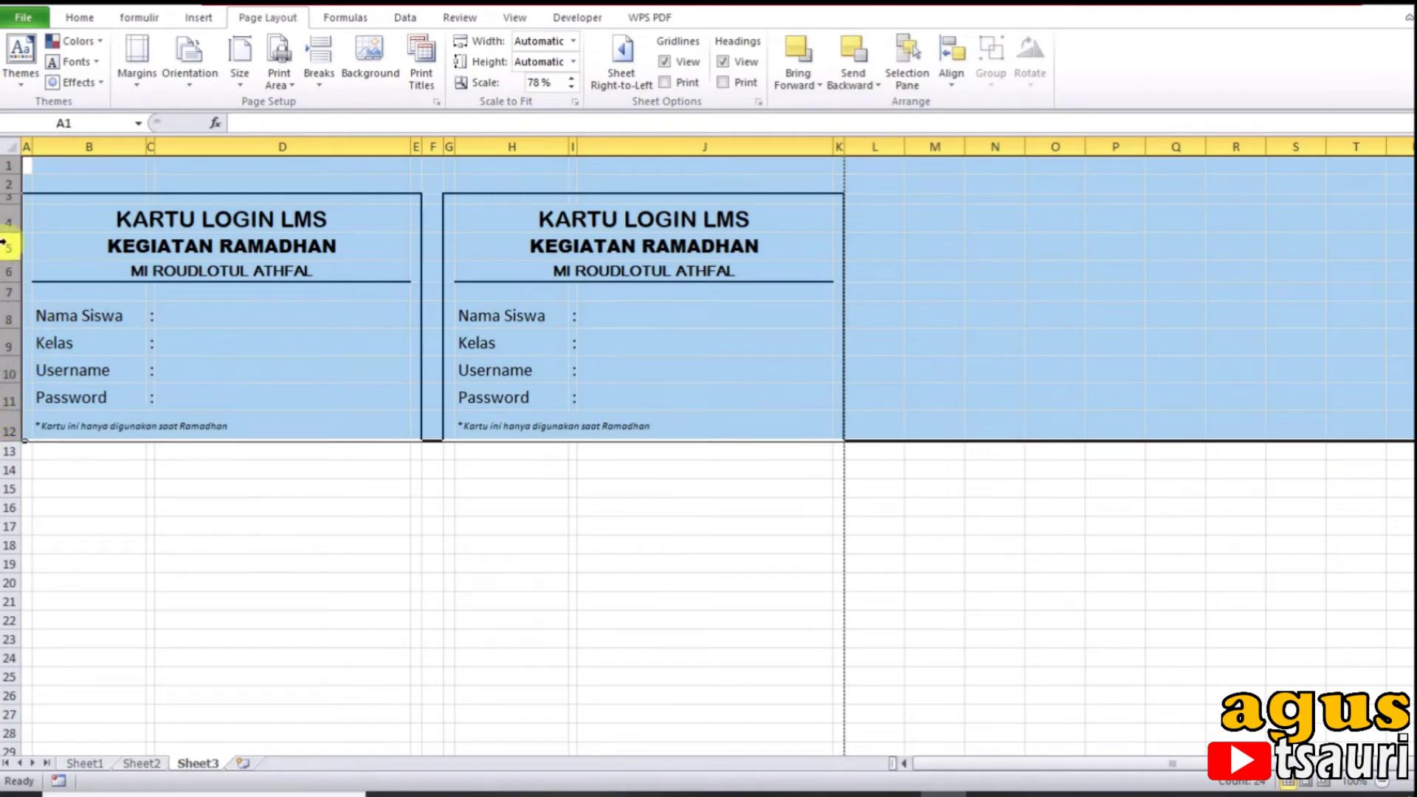
left_click_drag(4, 198, 23, 421)
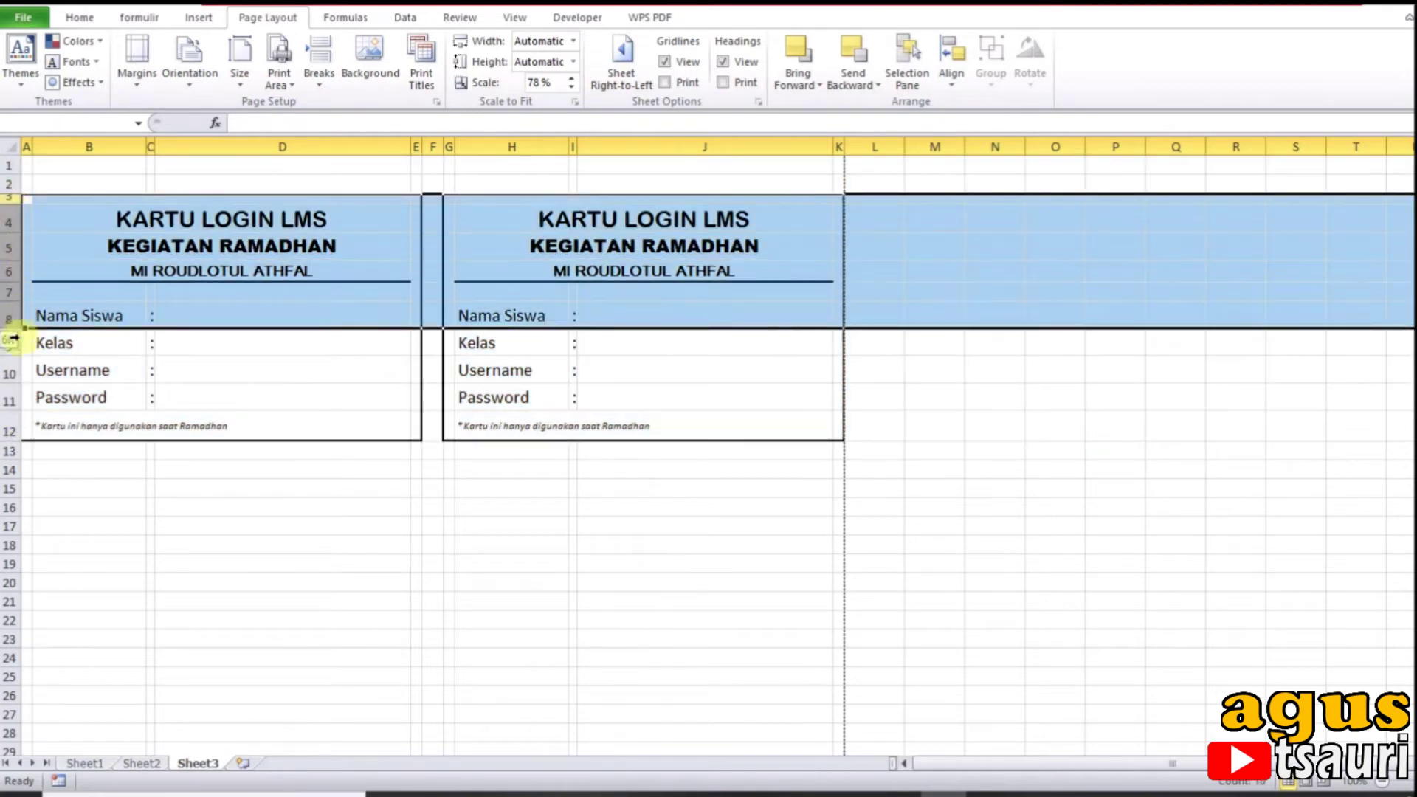
key("ctrl+c")
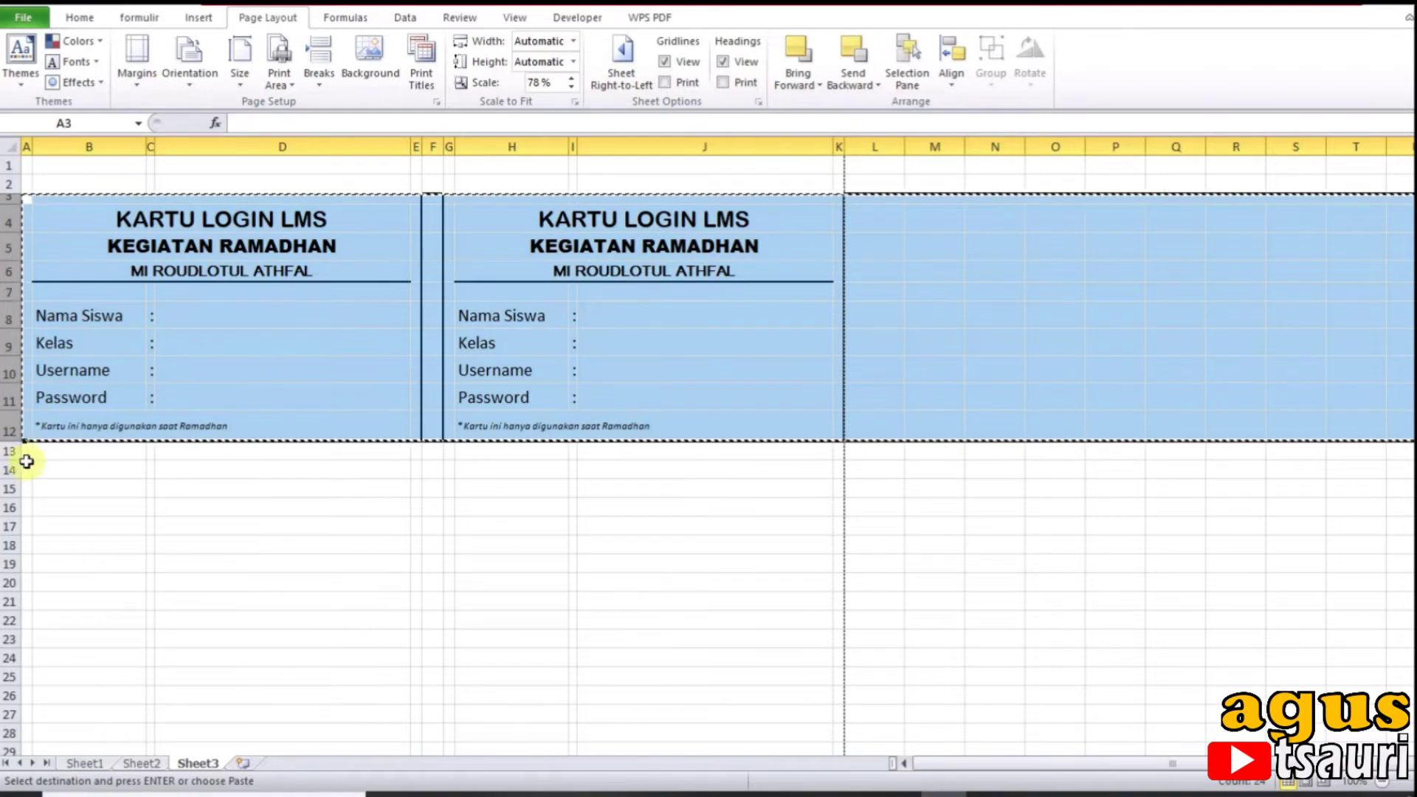
left_click(10, 470)
key("ctrl+v")
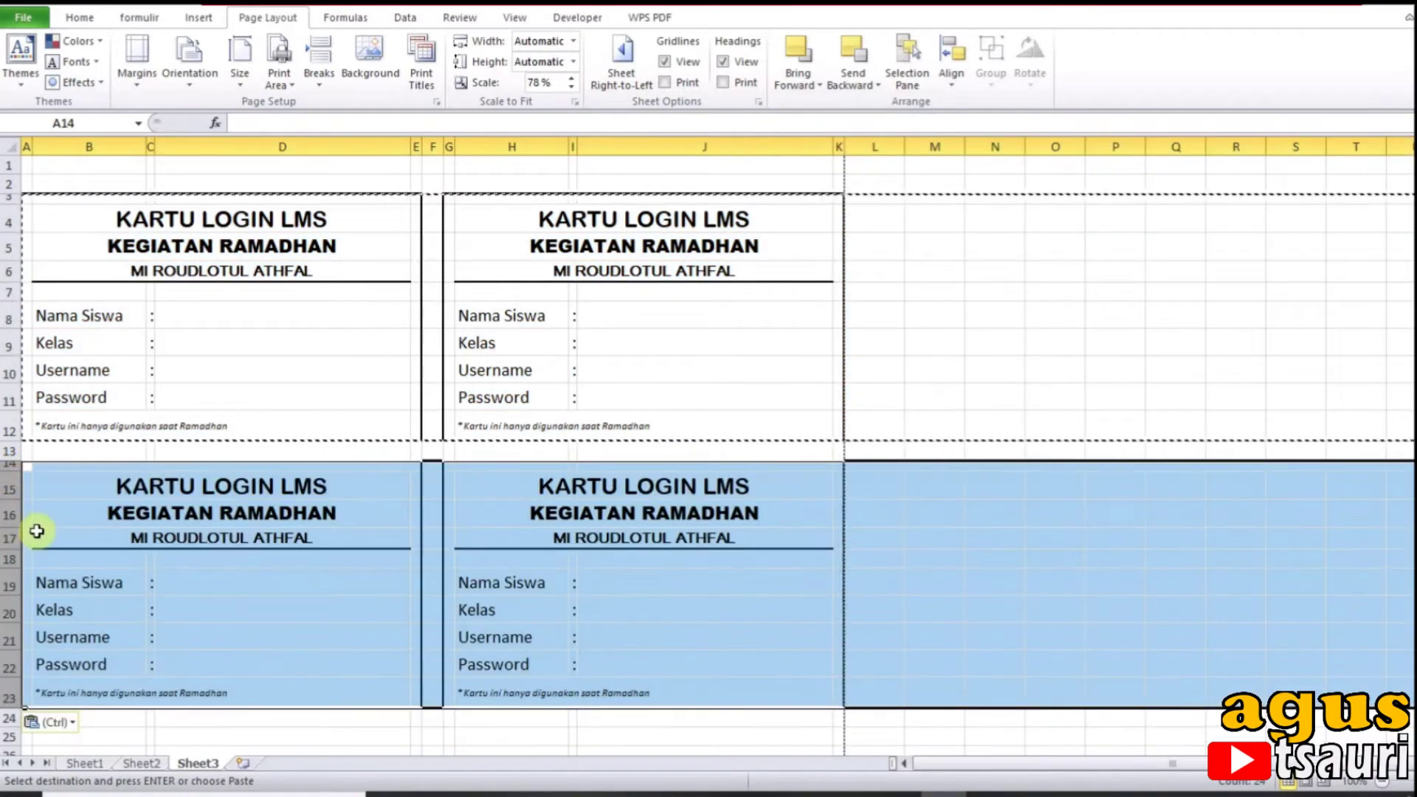
scroll(37, 531, "down", 6)
left_click(9, 324)
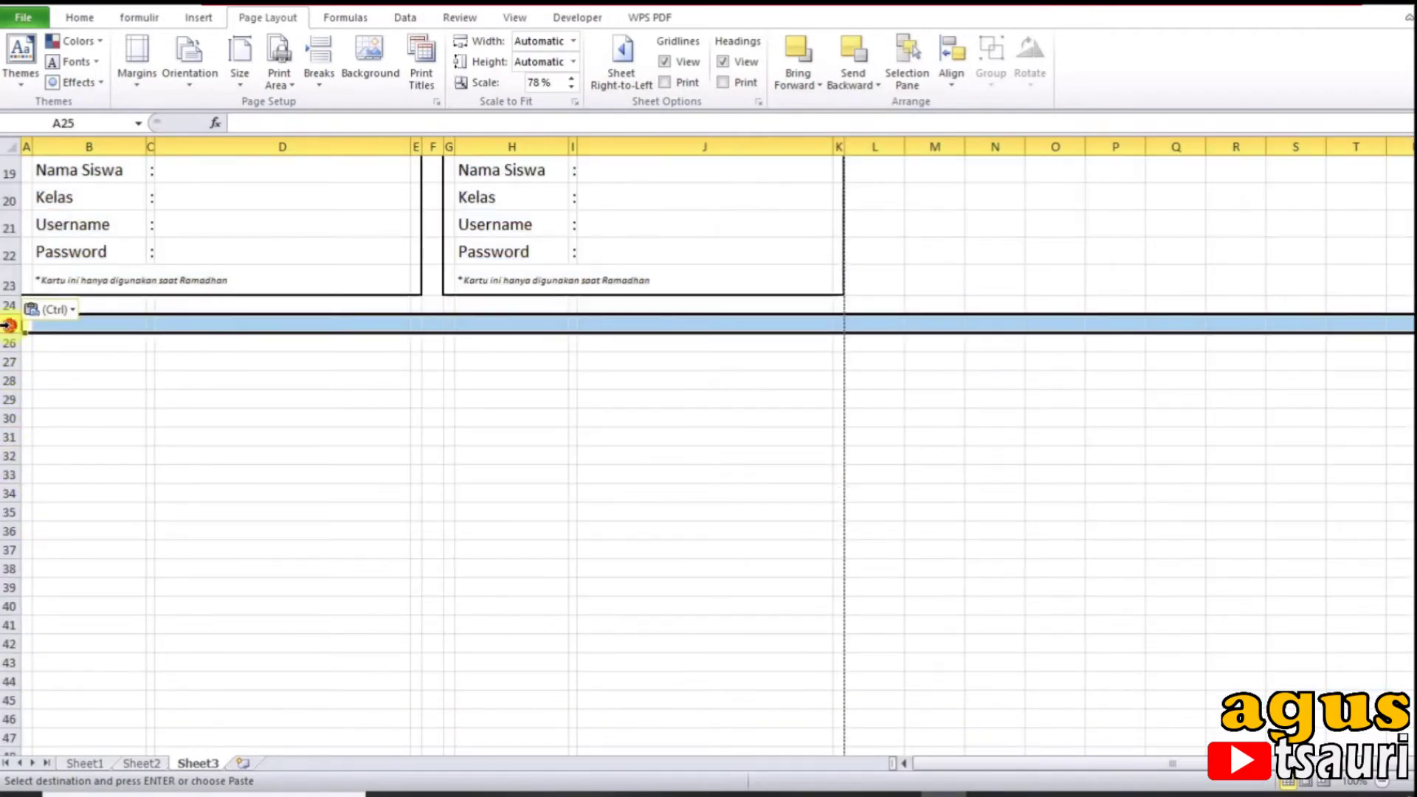
key("ctrl+v")
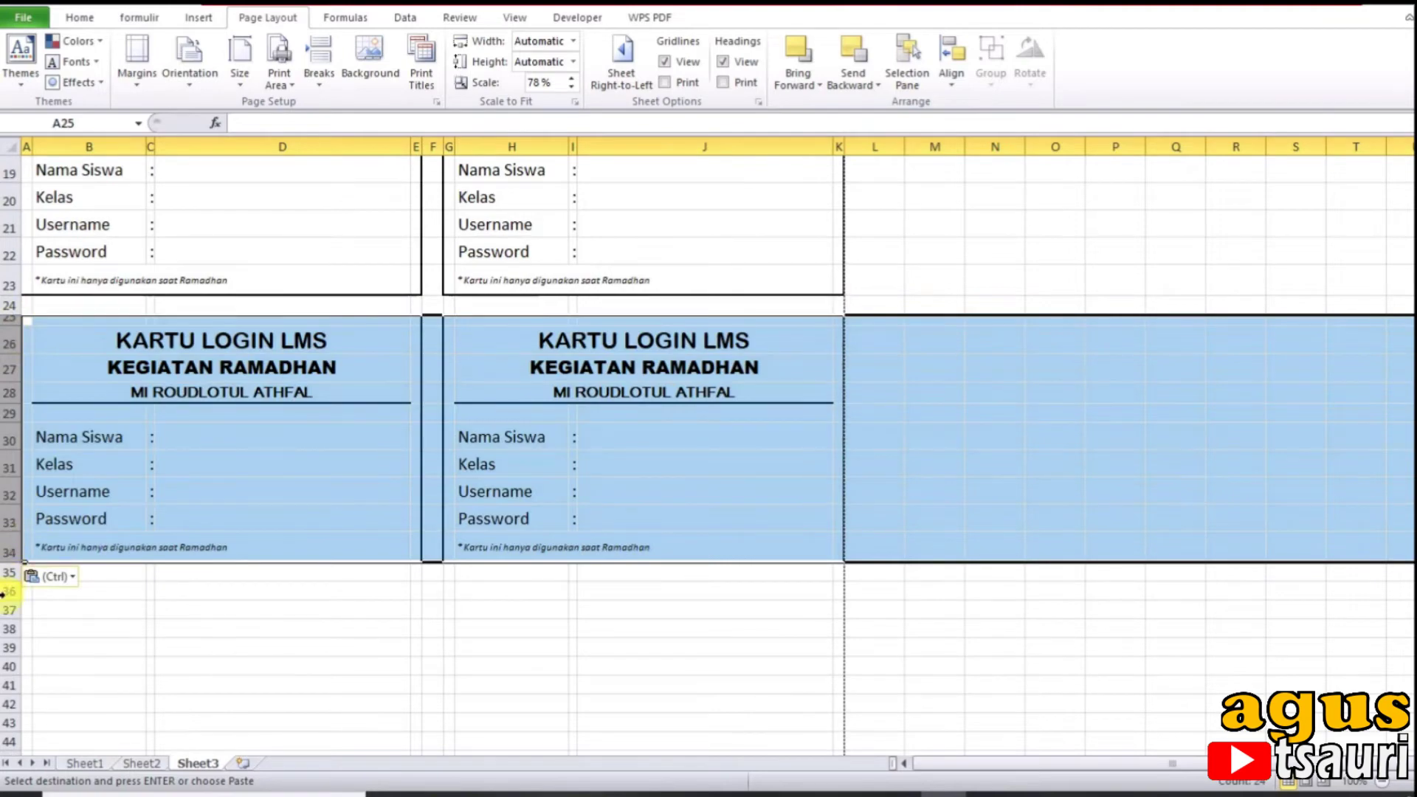
Step: Paste the cards again at rows 36 and 47, making ten cards through row 56
left_click(8, 592)
key("ctrl+v")
scroll(15, 539, "down", 3)
scroll(29, 489, "down", 3)
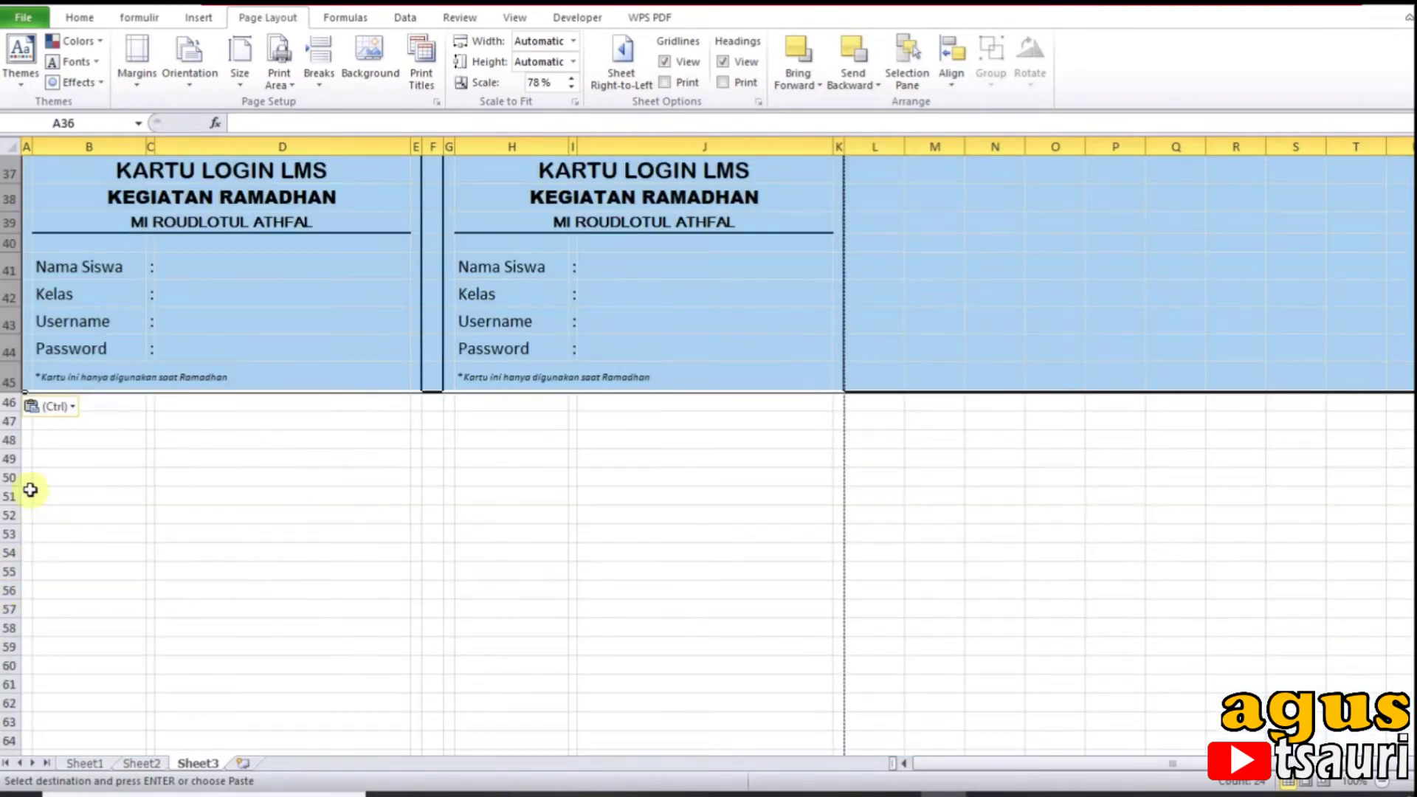
left_click(12, 426)
key("ctrl+v")
scroll(14, 470, "down", 6)
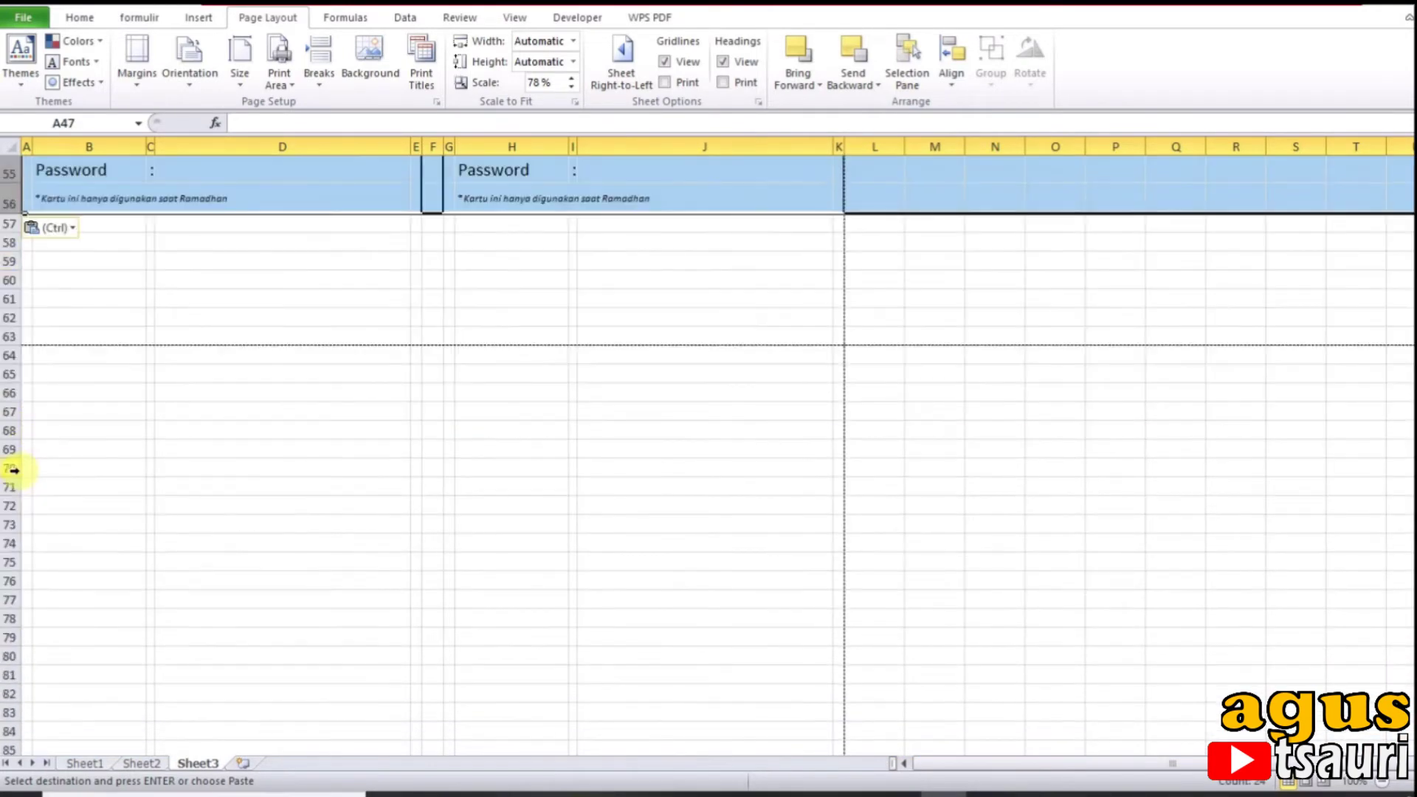
scroll(34, 406, "up", 6)
scroll(427, 396, "up", 8)
scroll(421, 373, "up", 4)
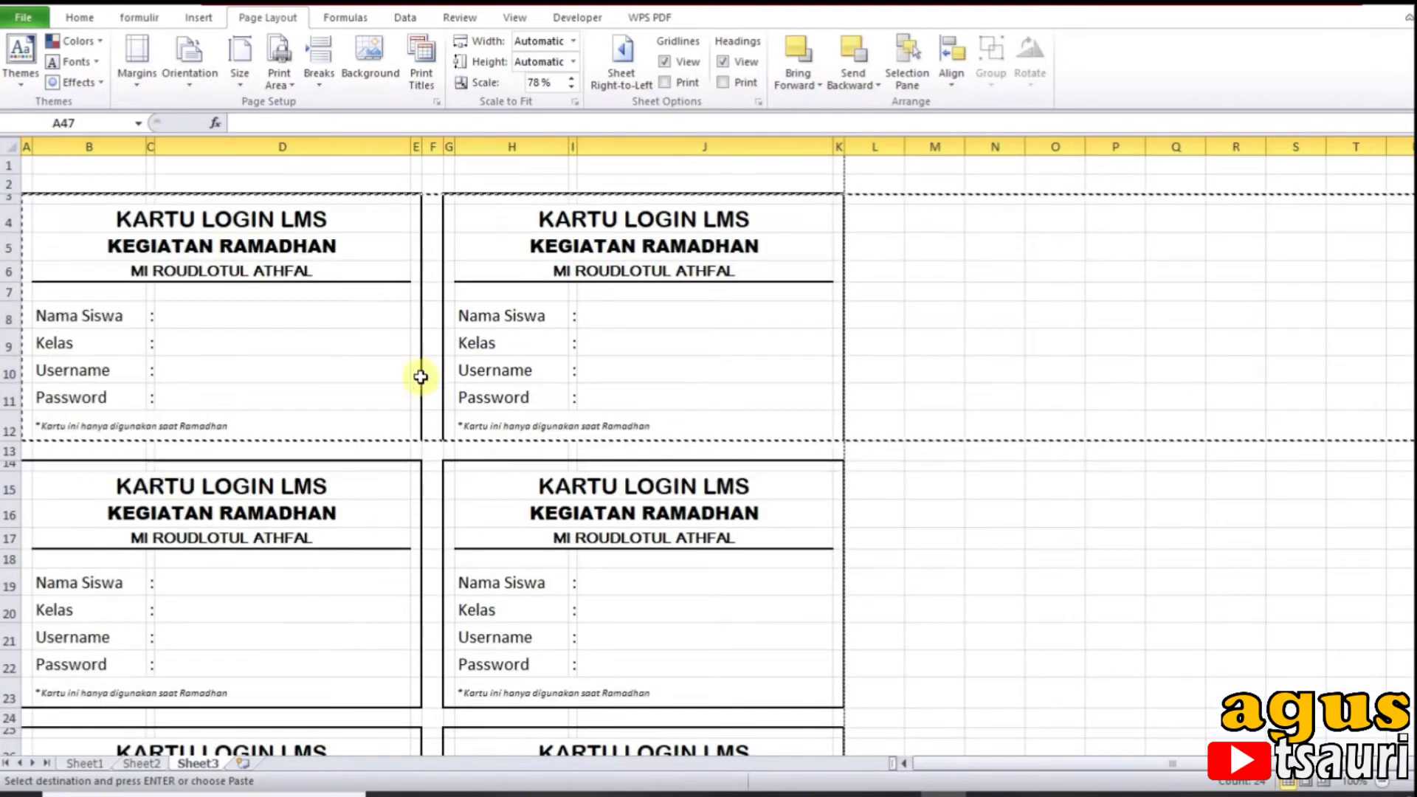
key("ctrl+p")
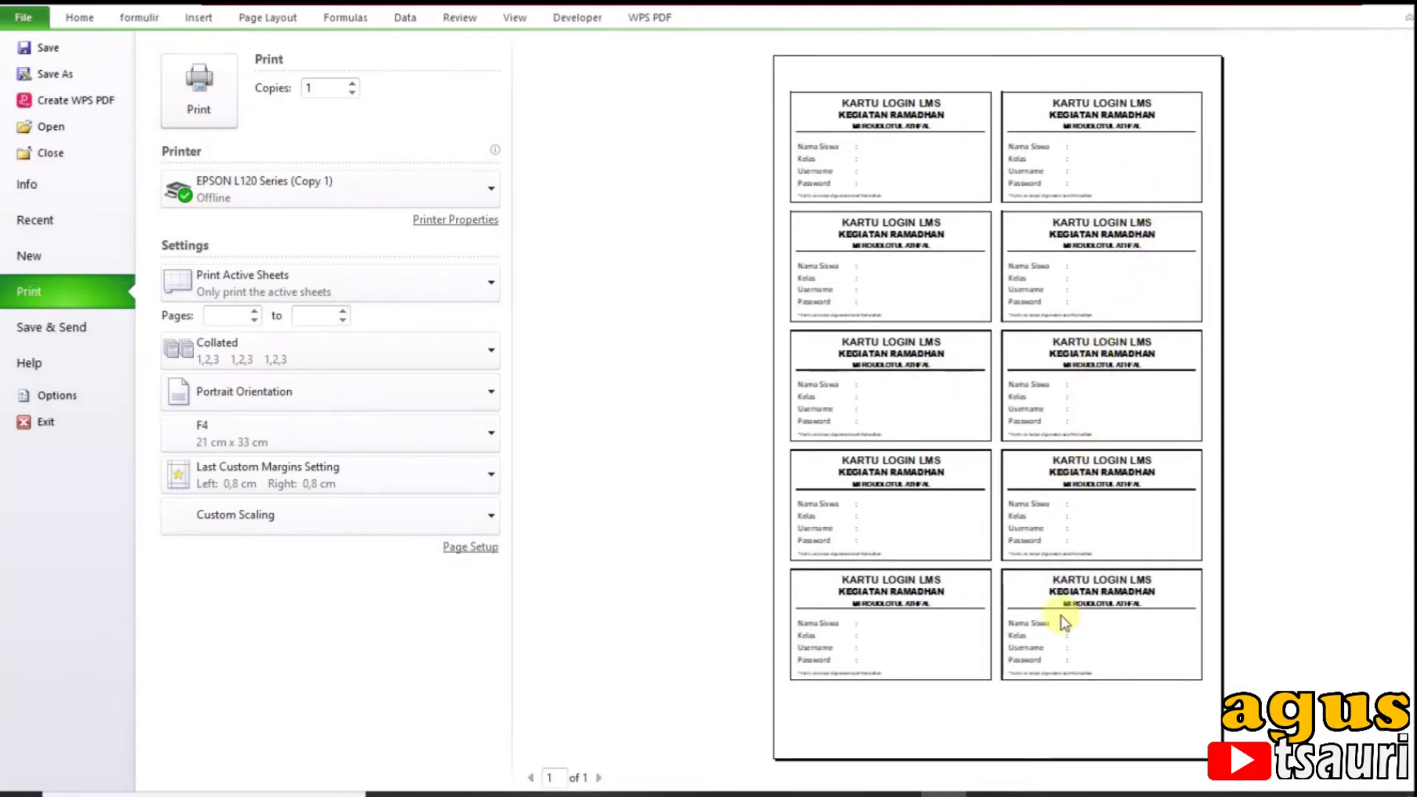
Step: Leave the print preview, select the name field D19, then go to Sheet1's student list
left_click(79, 19)
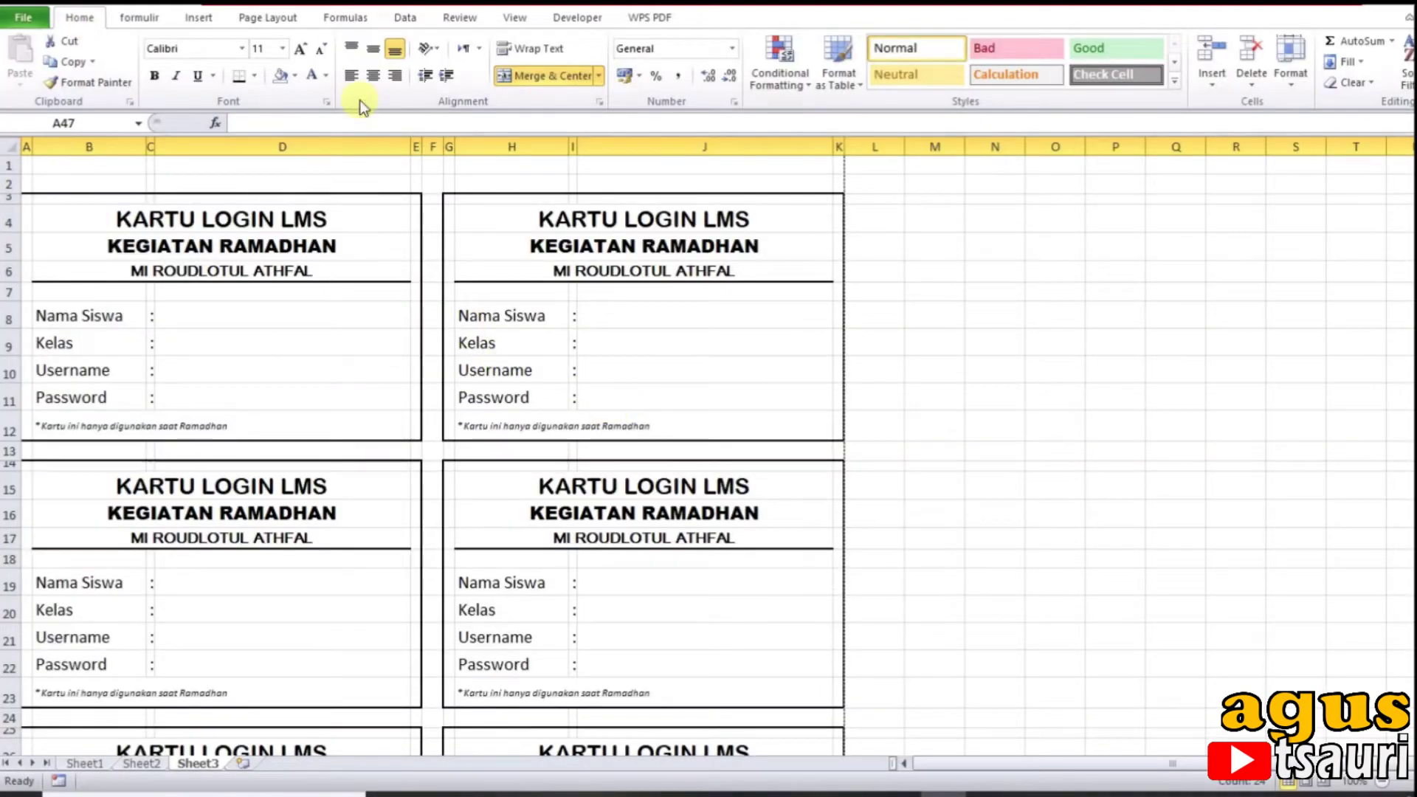
scroll(334, 522, "down", 5)
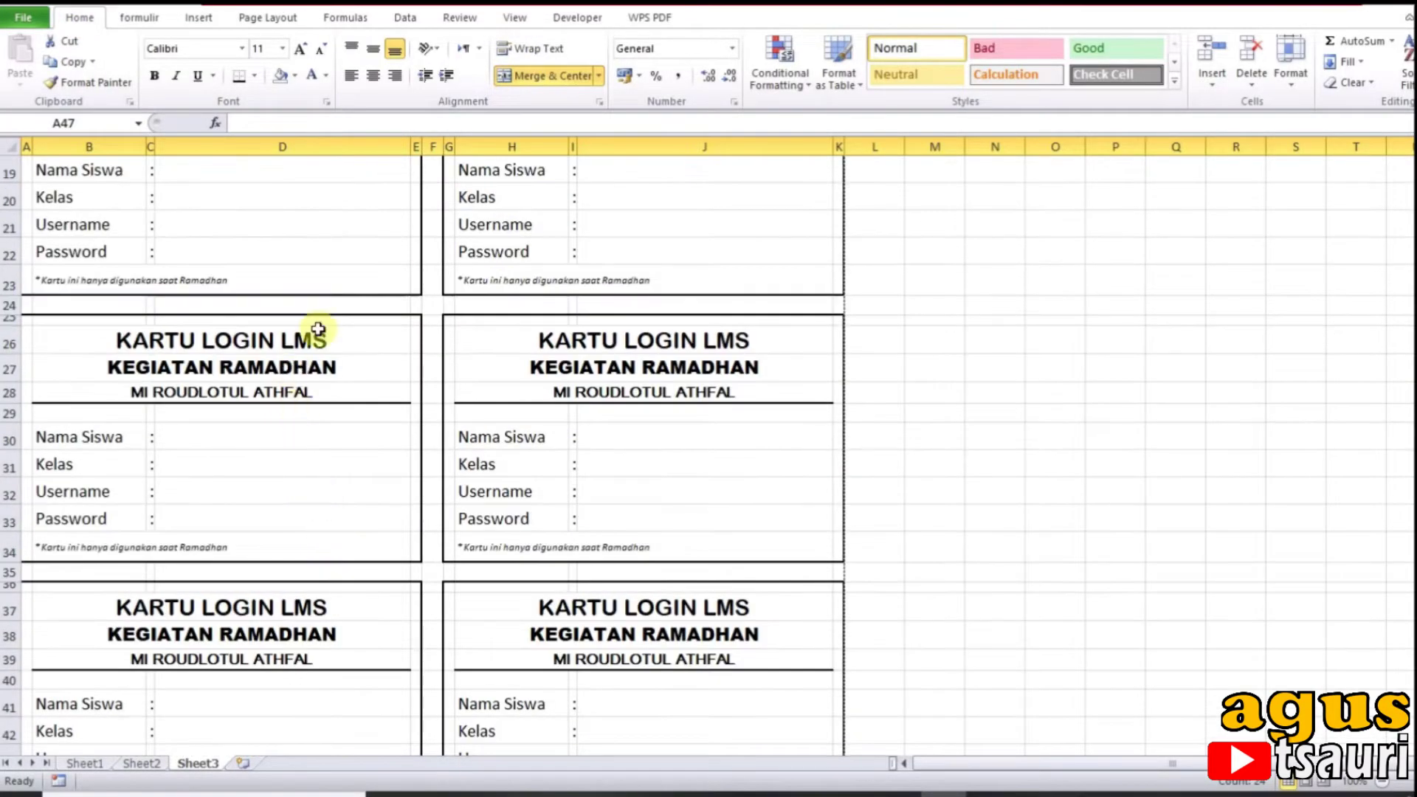
scroll(316, 325, "up", 3)
left_click(223, 379)
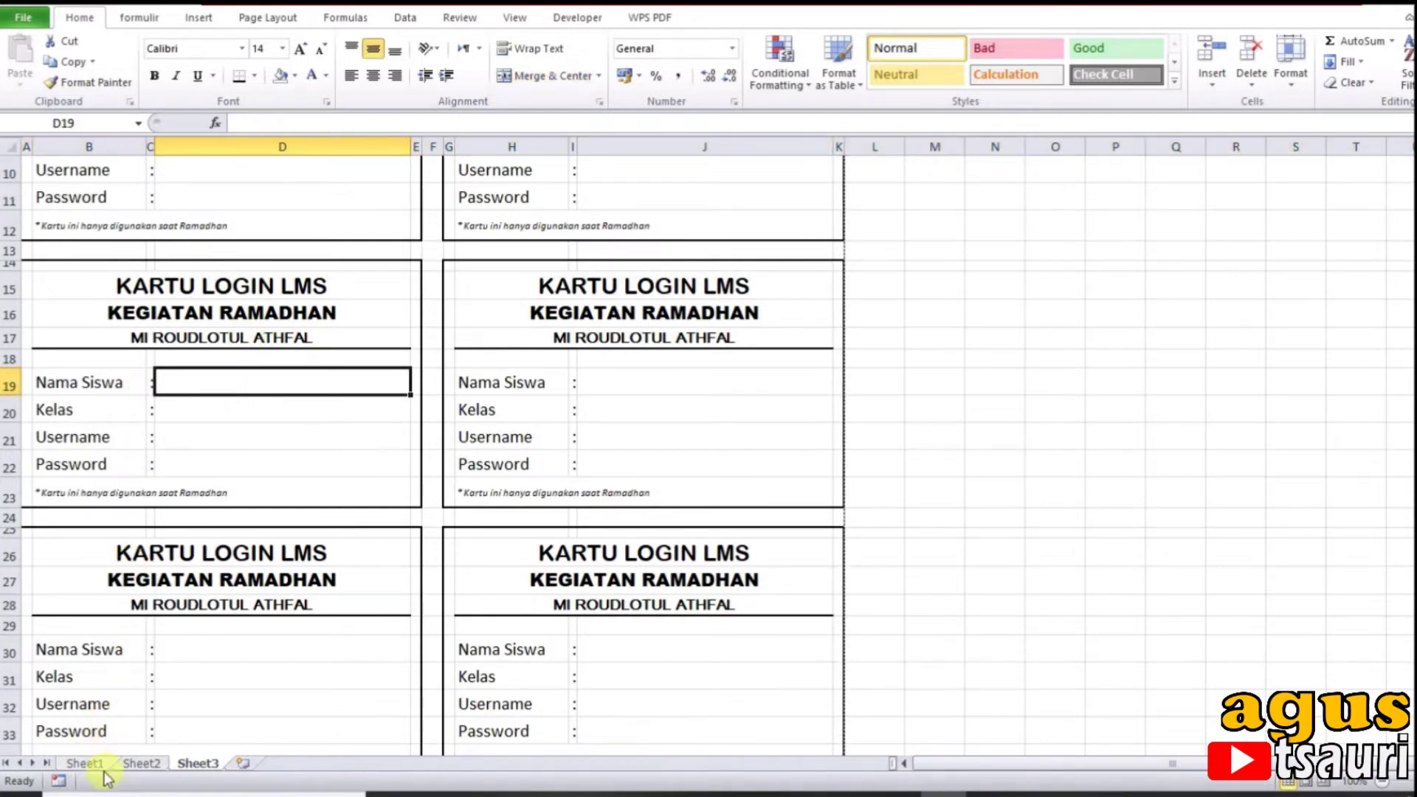
left_click(84, 763)
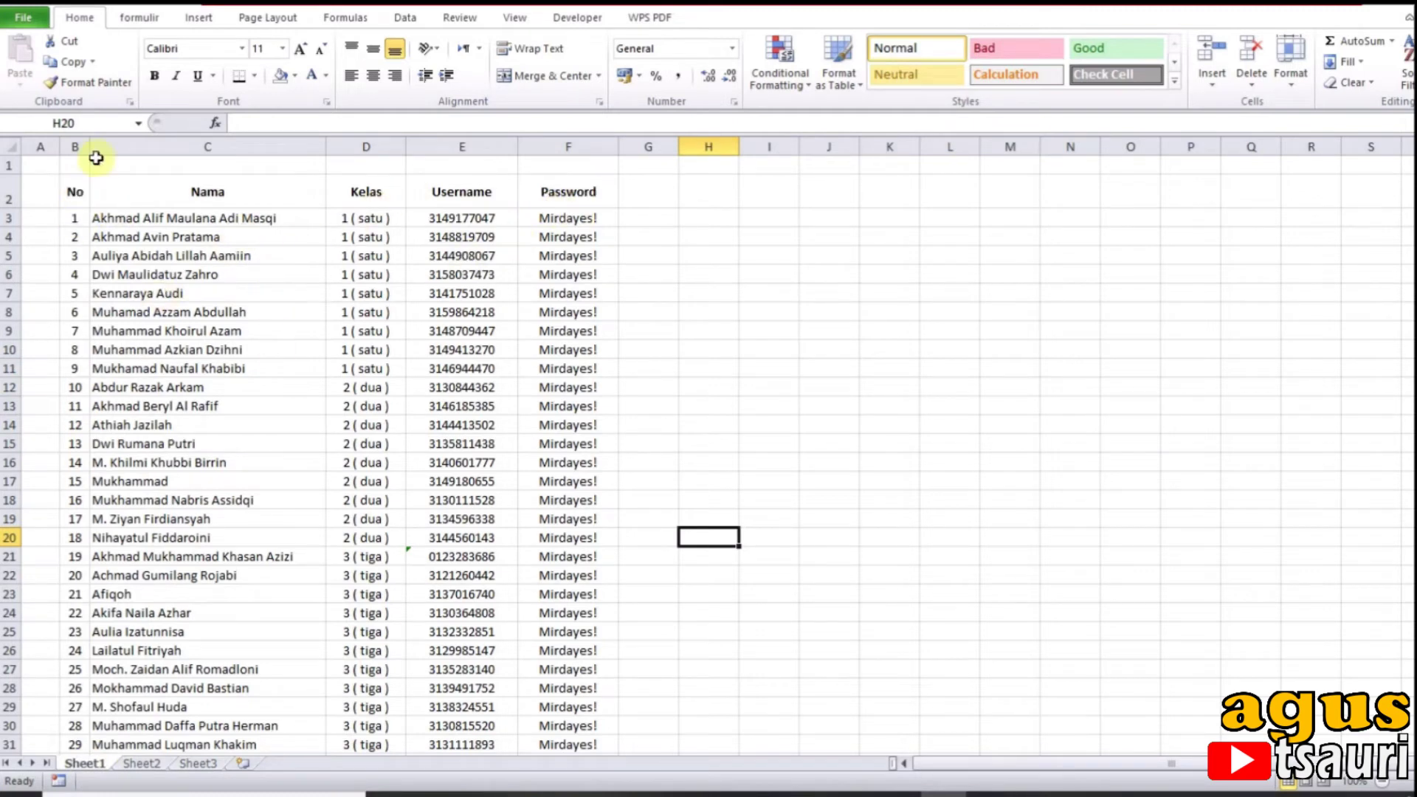
Step: Select the first card's name field D8 on Sheet3, then return to Sheet1
left_click(199, 763)
scroll(215, 550, "up", 3)
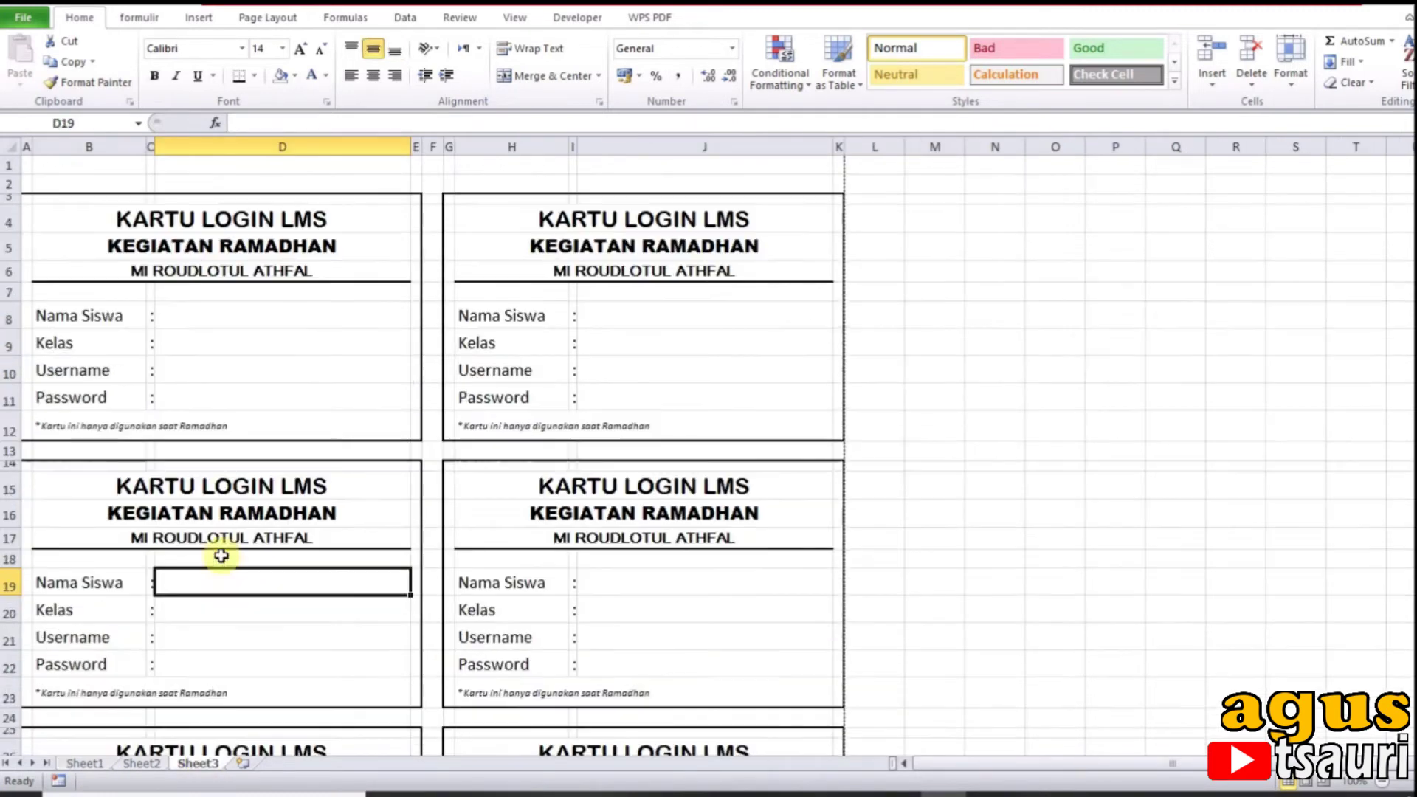
left_click(198, 315)
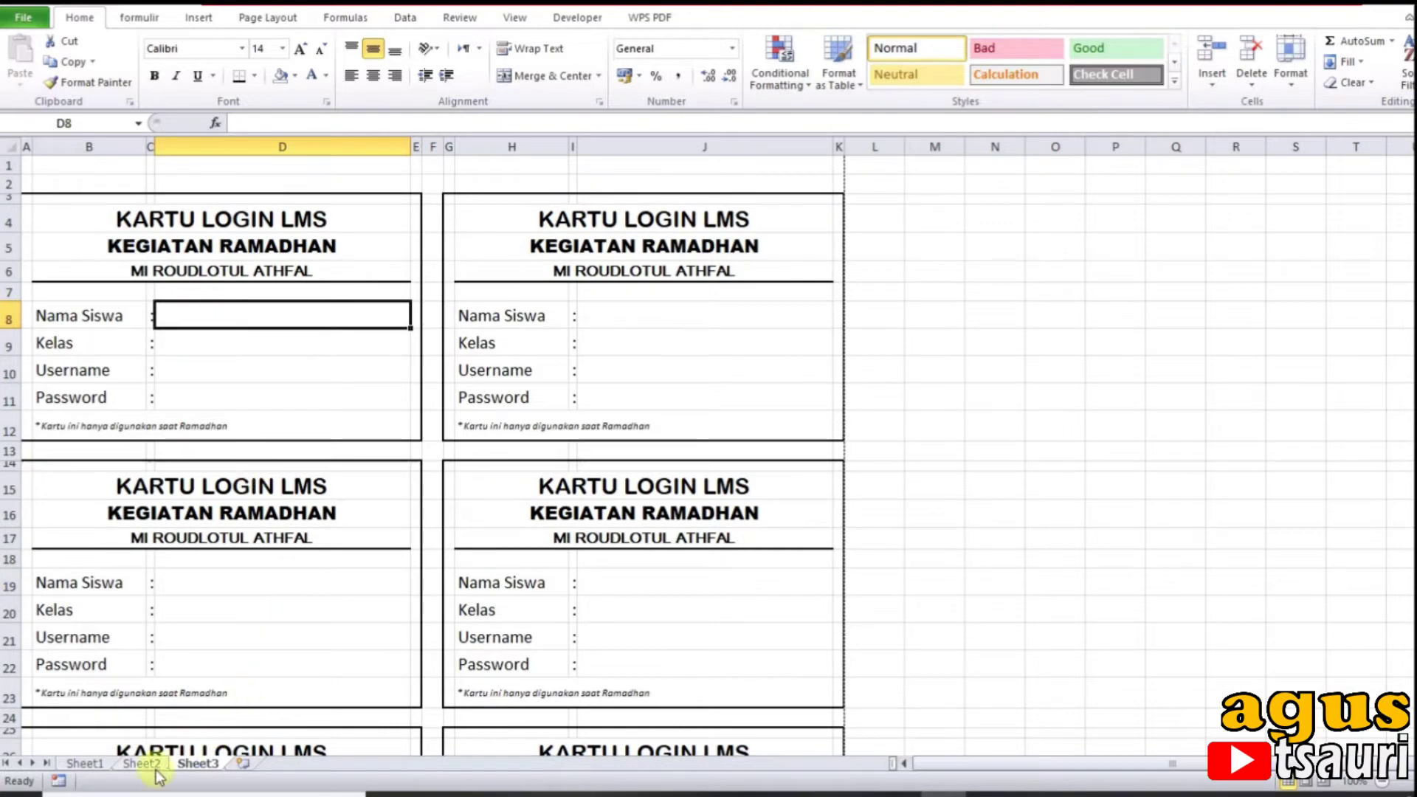
left_click(87, 763)
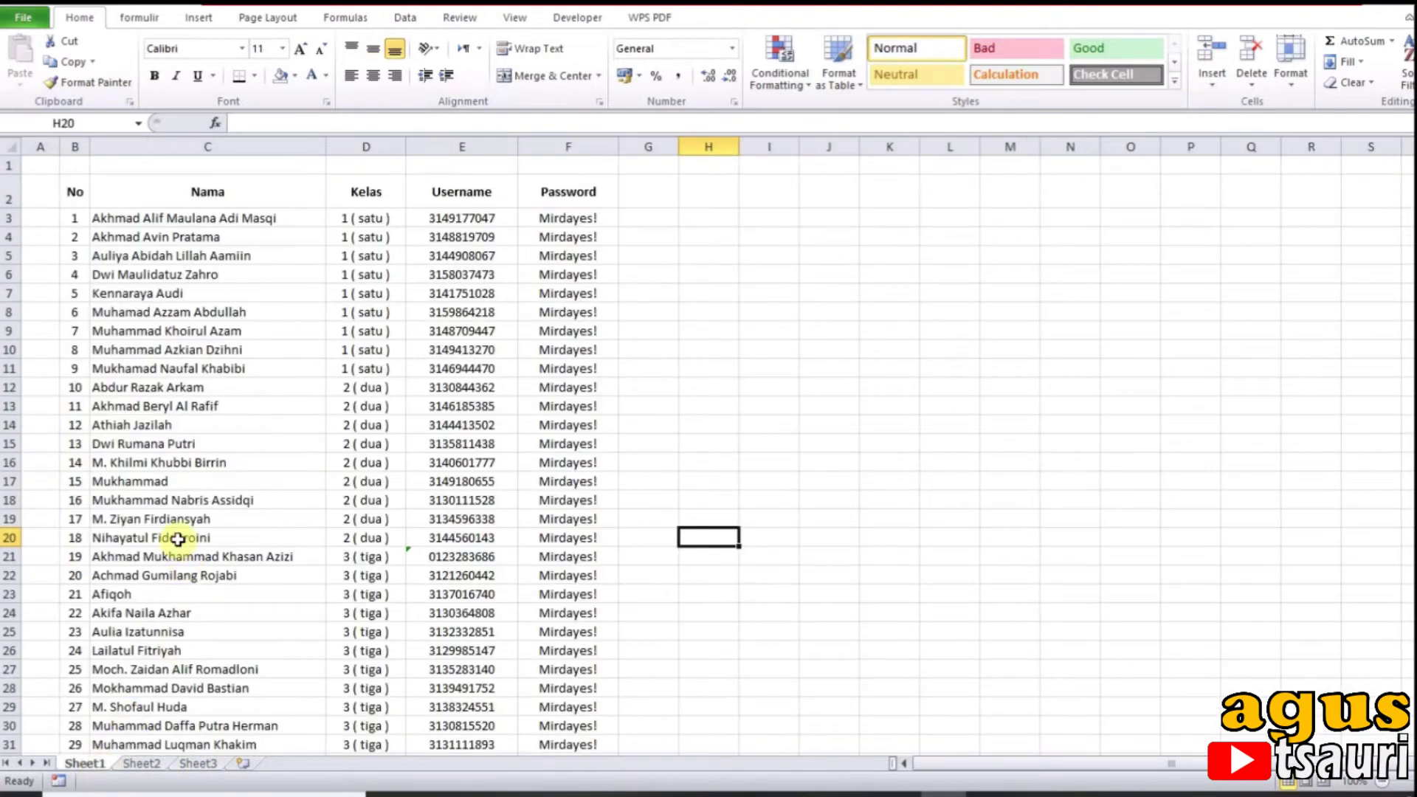
Step: Convert the student list B2:F77 into a table with headers, named Table3
left_click(76, 194)
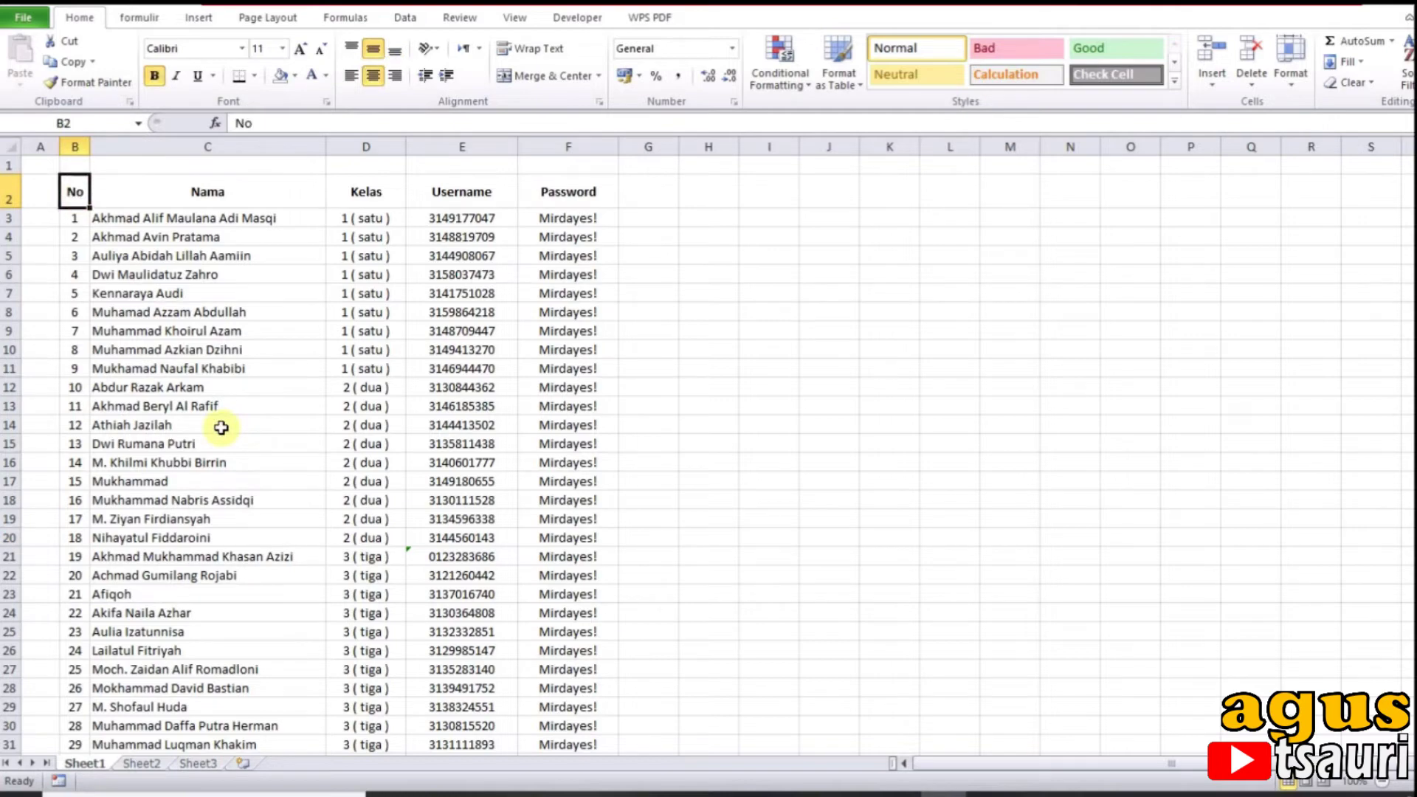
key("ctrl+shift+End")
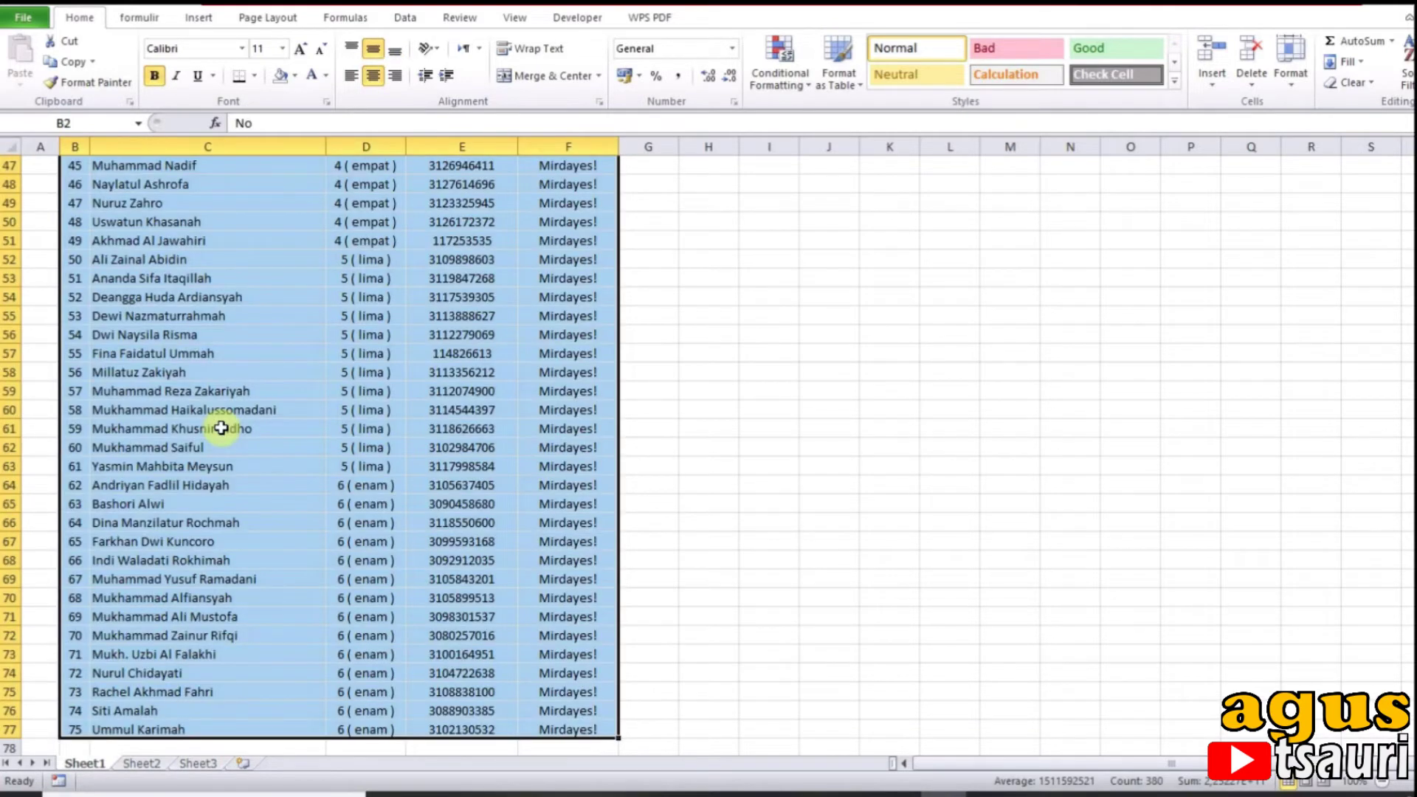
key("ctrl+t")
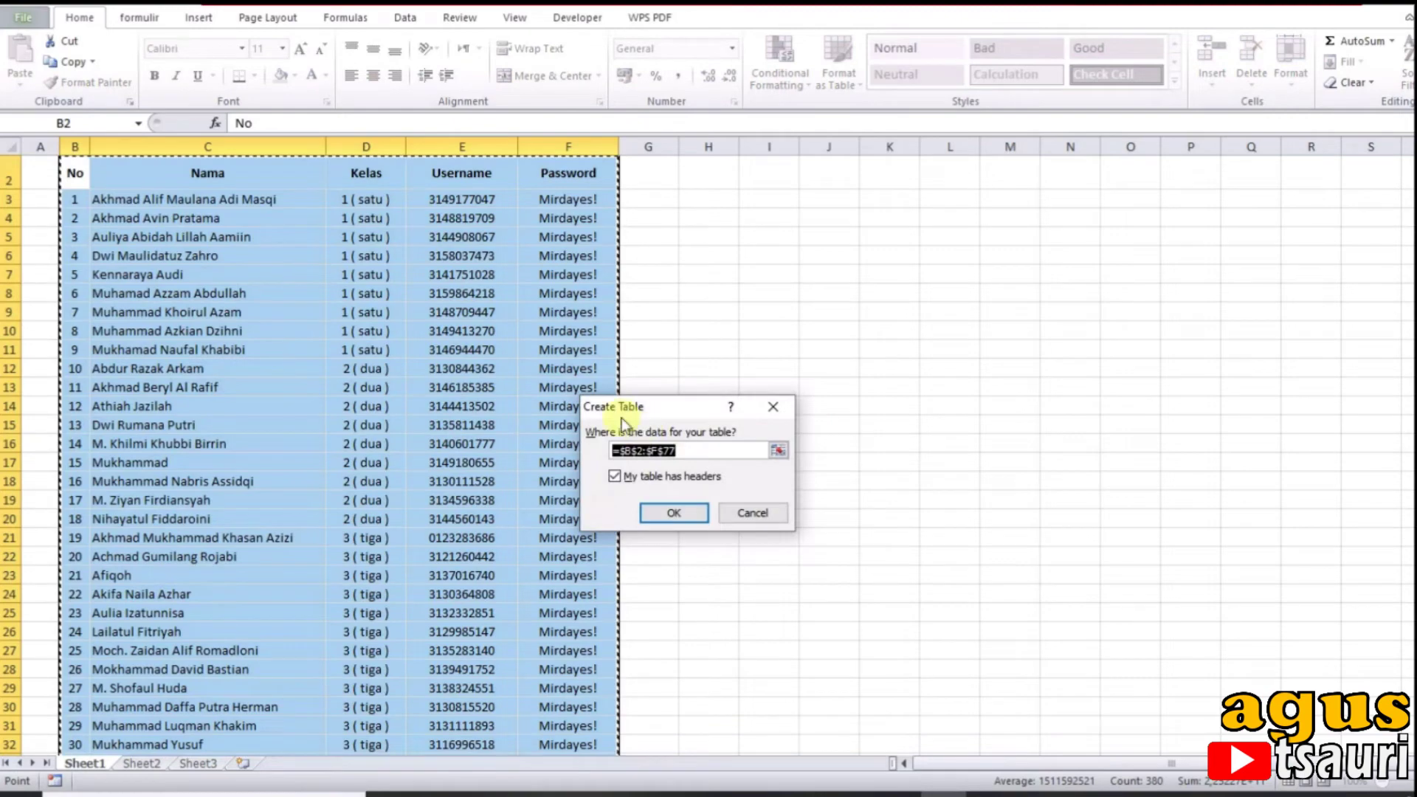
left_click(668, 510)
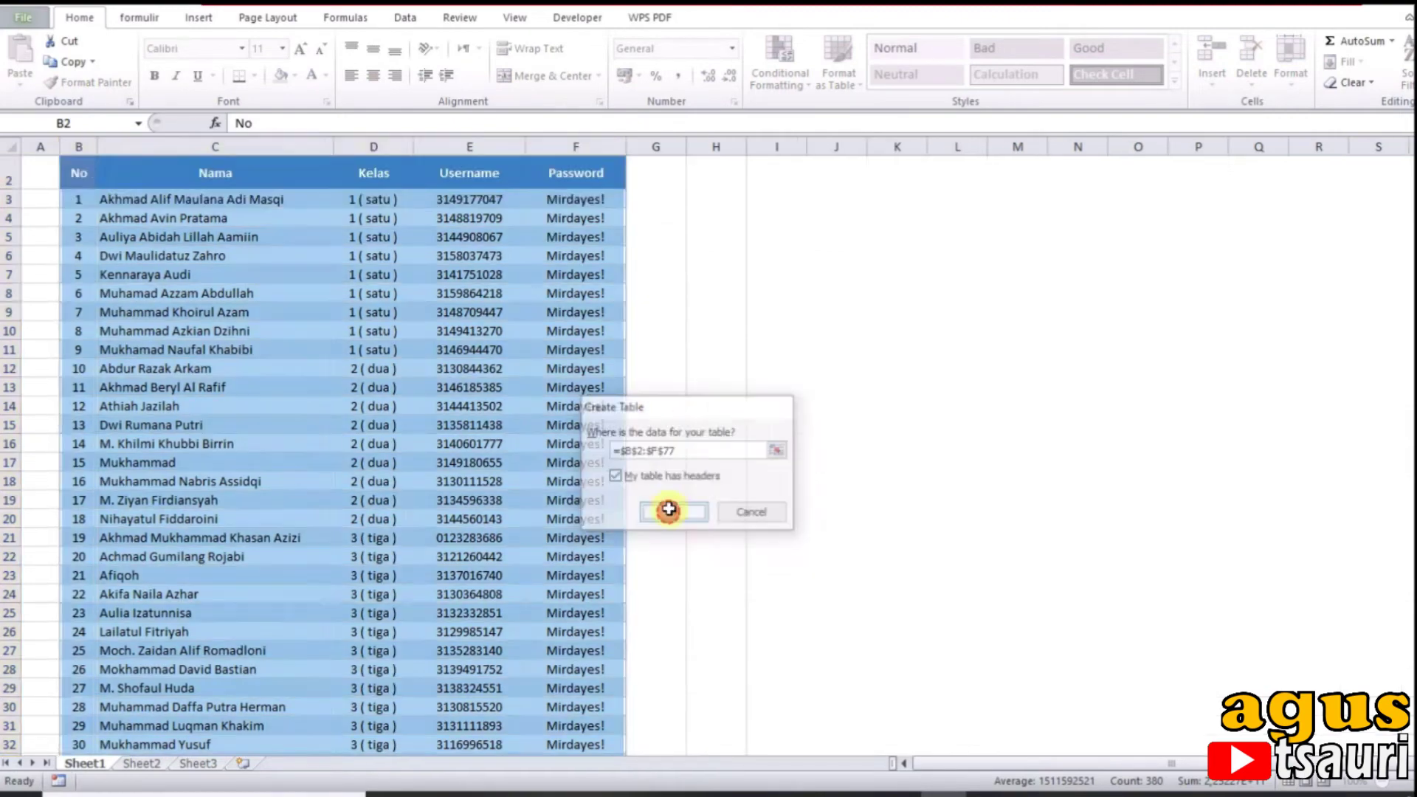
left_click(228, 308)
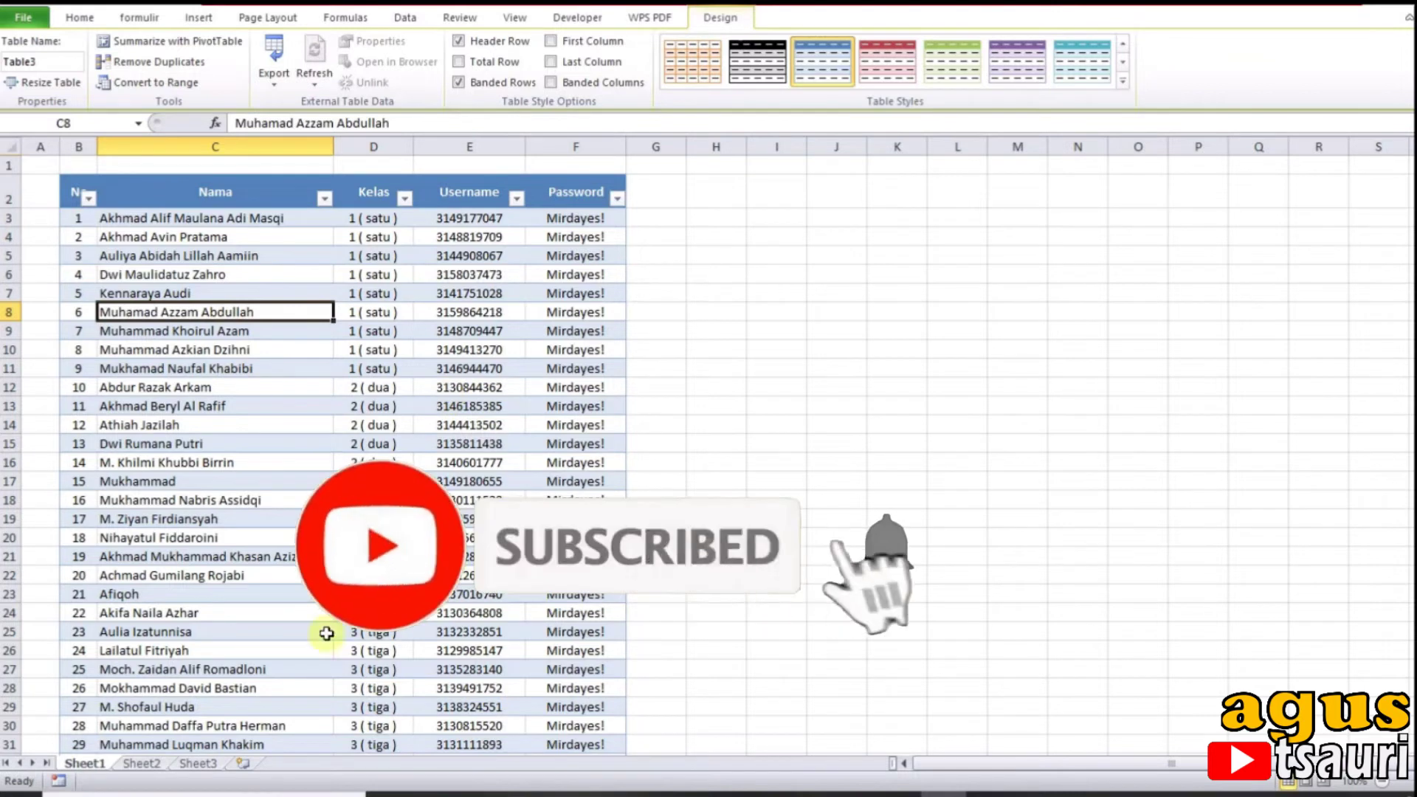
left_click(198, 763)
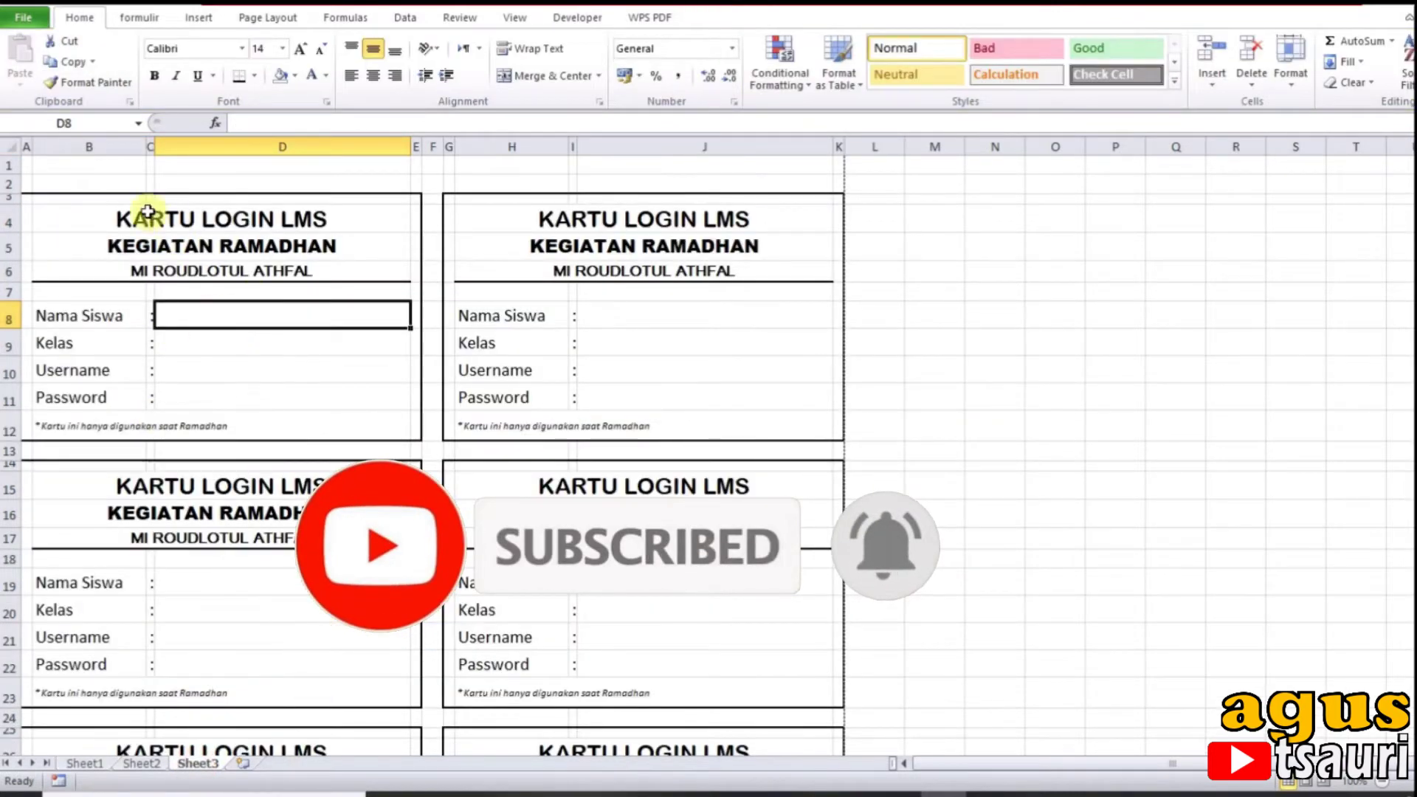
Step: Enter the starting number 1 in cell B2 on Sheet3
left_click(111, 184)
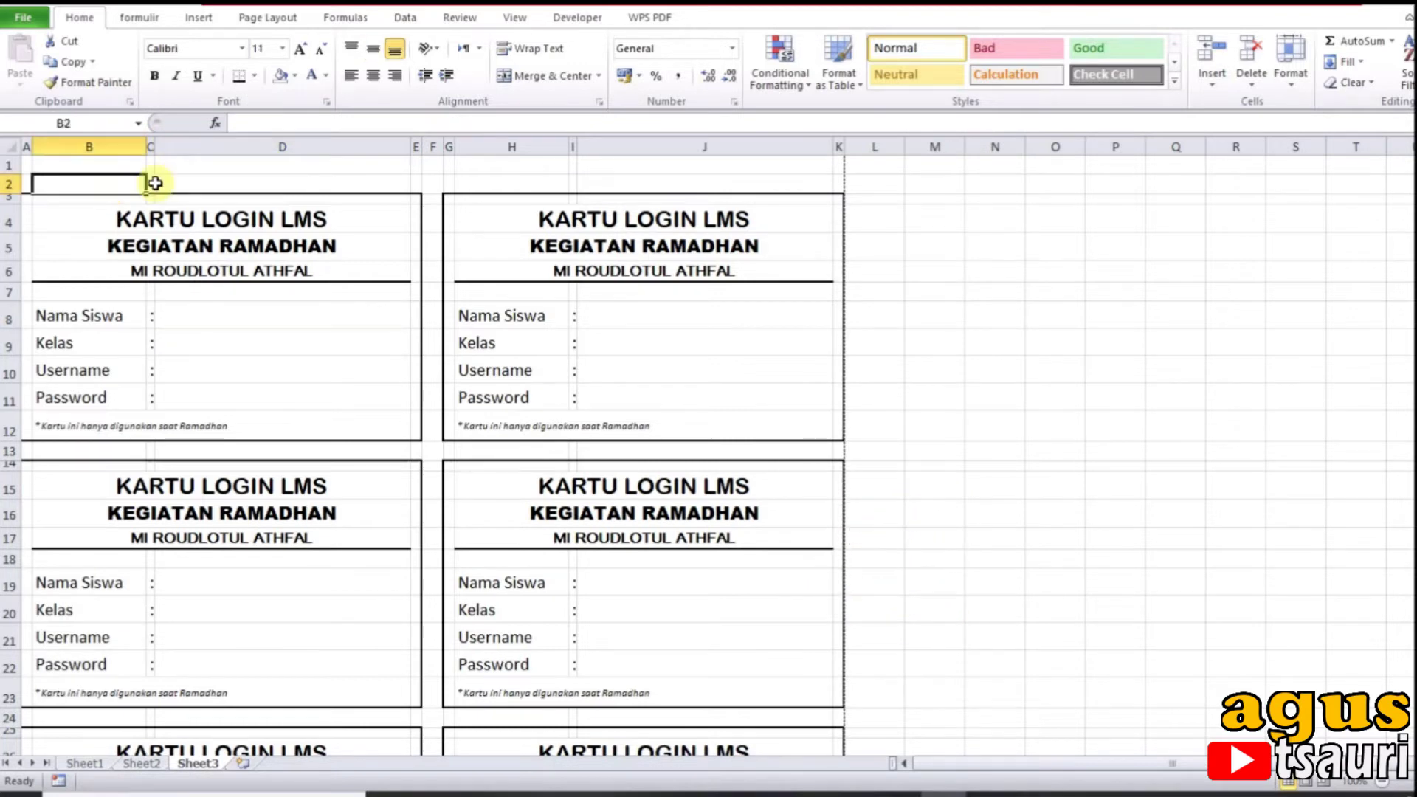
type("1")
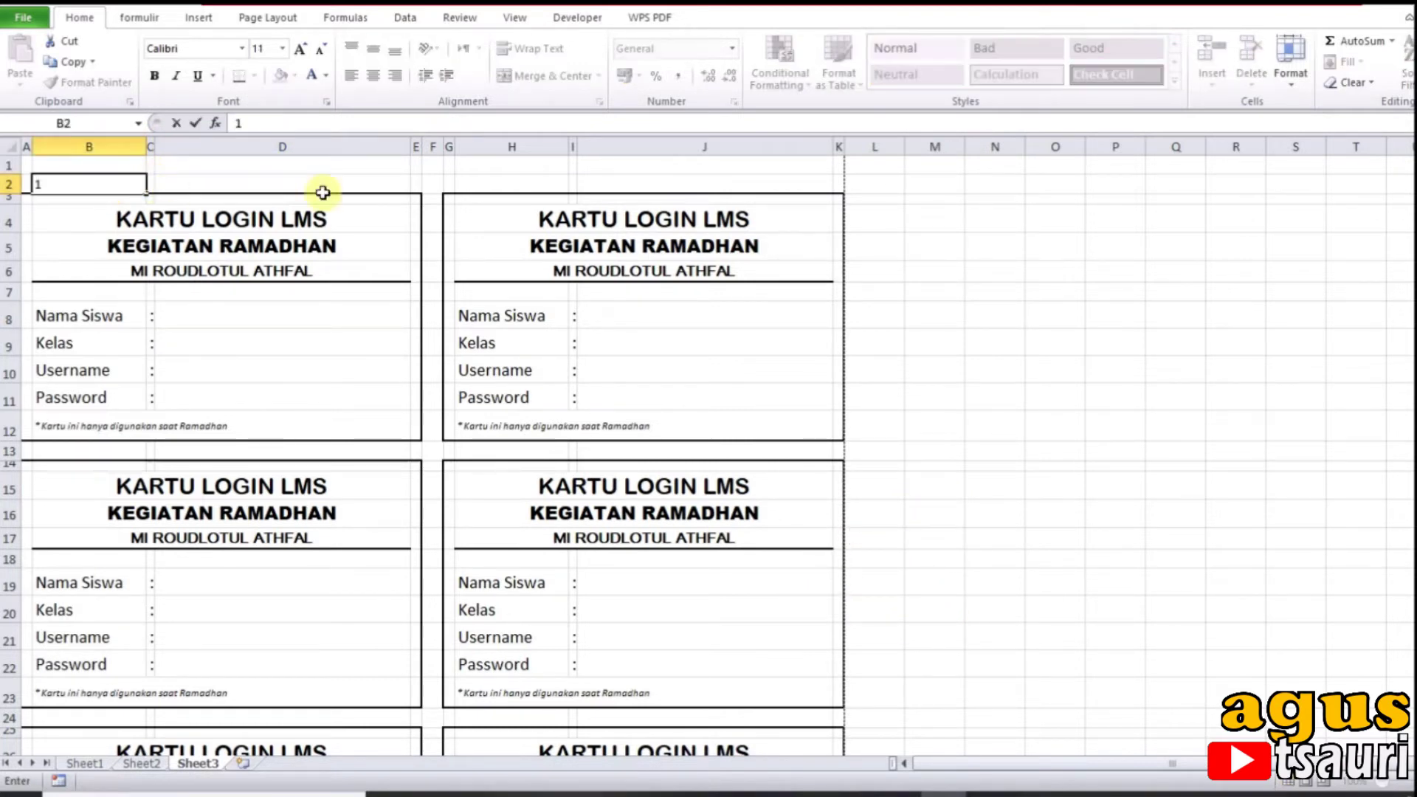
left_click(369, 184)
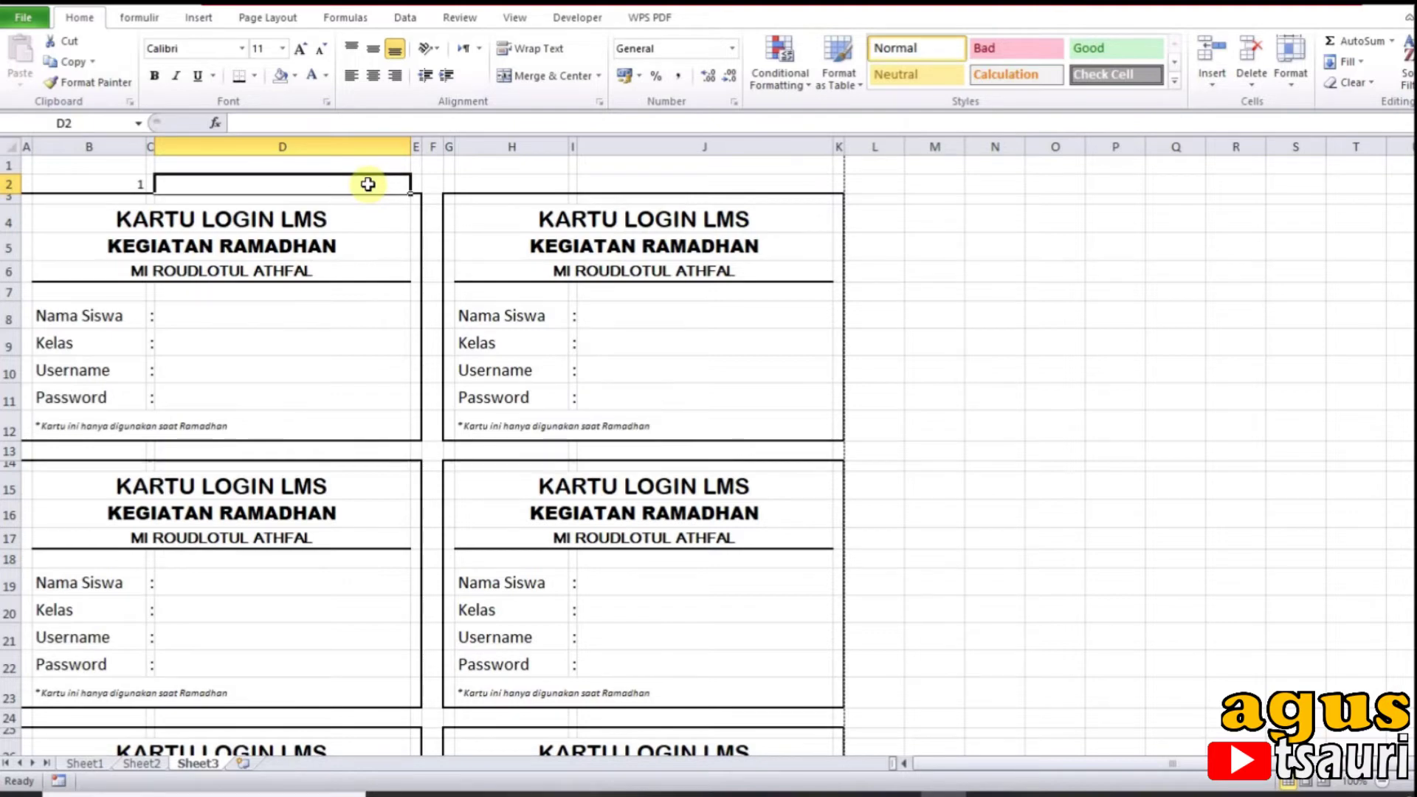
Step: Review the student table on Sheet1 and come back to the Sheet3 cards
left_click(95, 764)
scroll(164, 673, "down", 12)
scroll(164, 674, "down", 12)
scroll(165, 674, "up", 15)
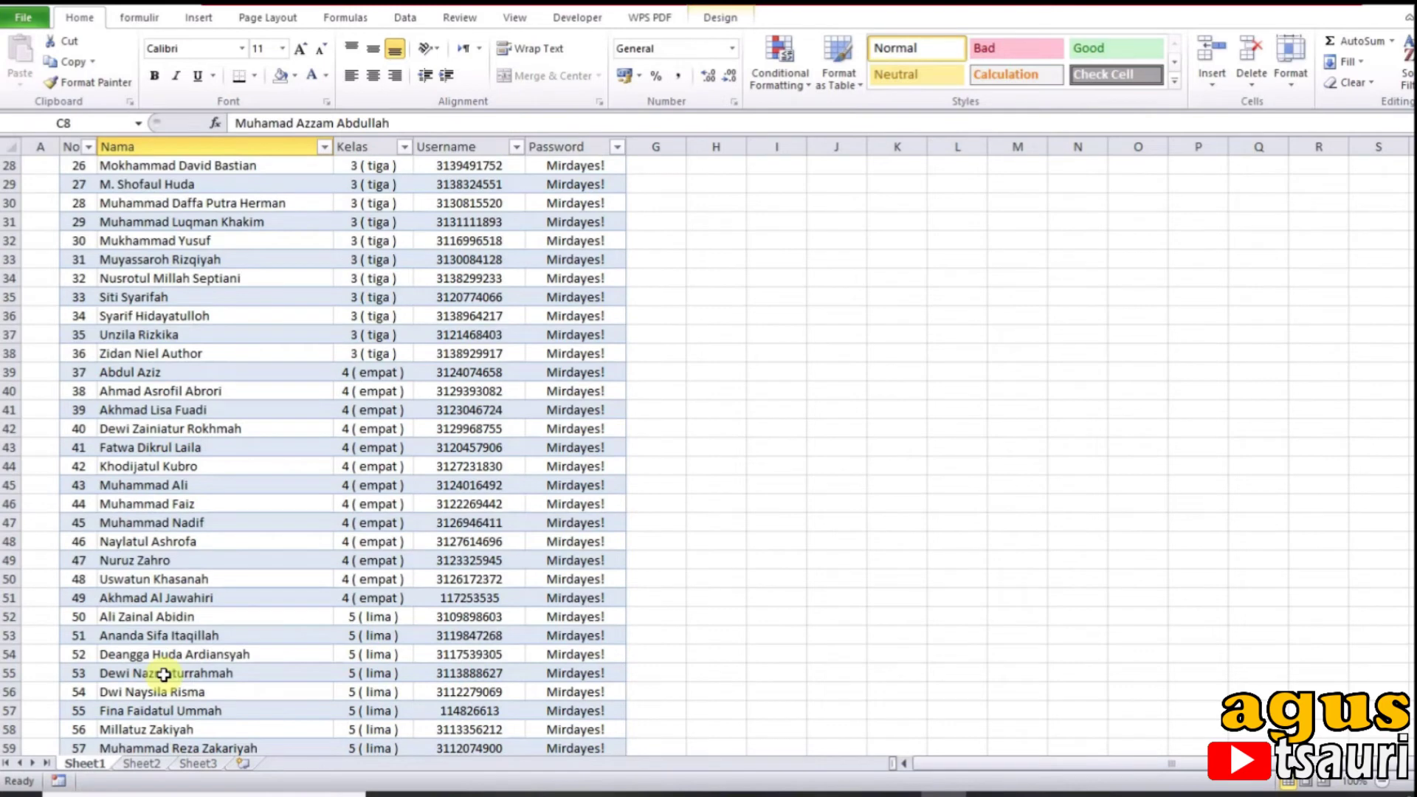
scroll(165, 674, "up", 9)
left_click(196, 765)
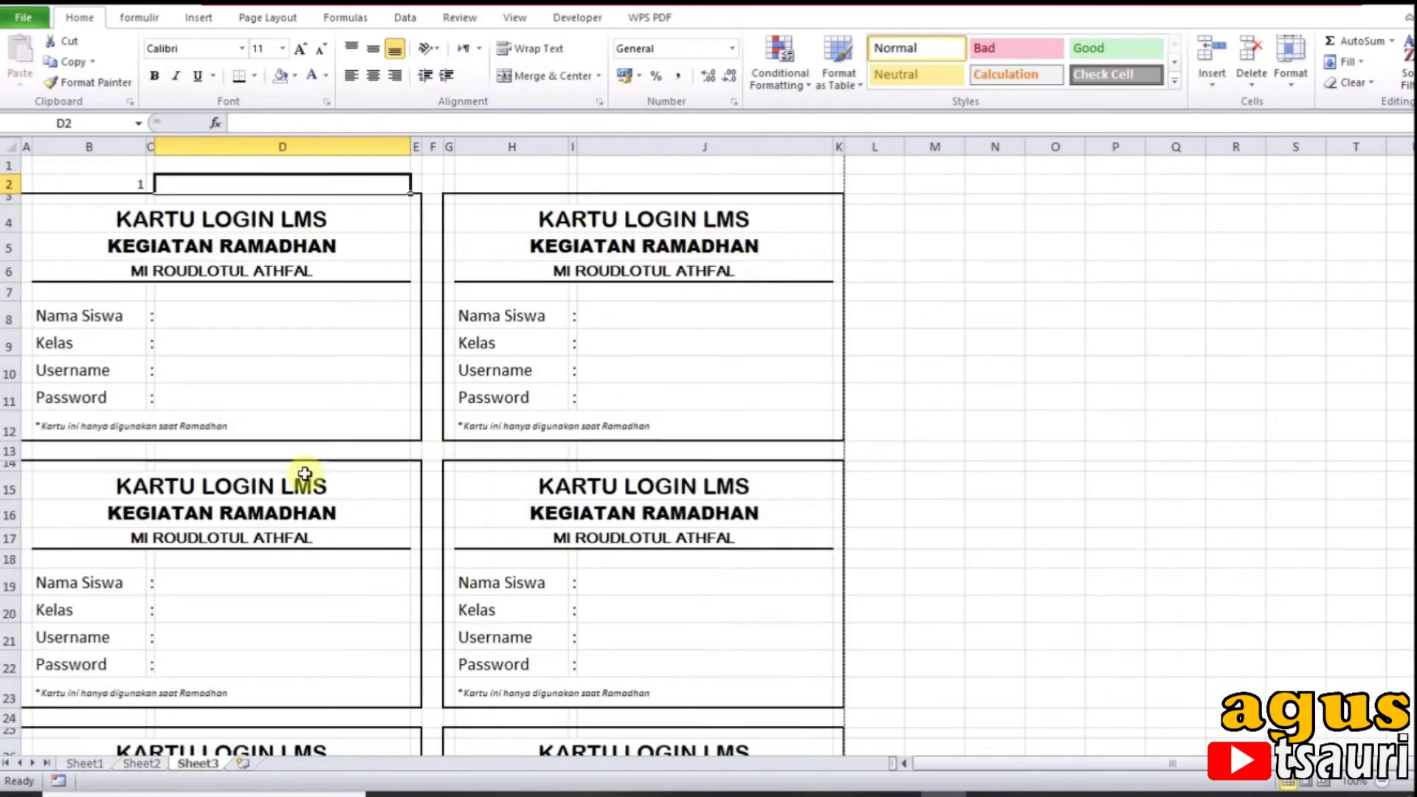
Step: Enter =B2+1 in H2 so the second card is numbered 2
left_click(526, 185)
type("=")
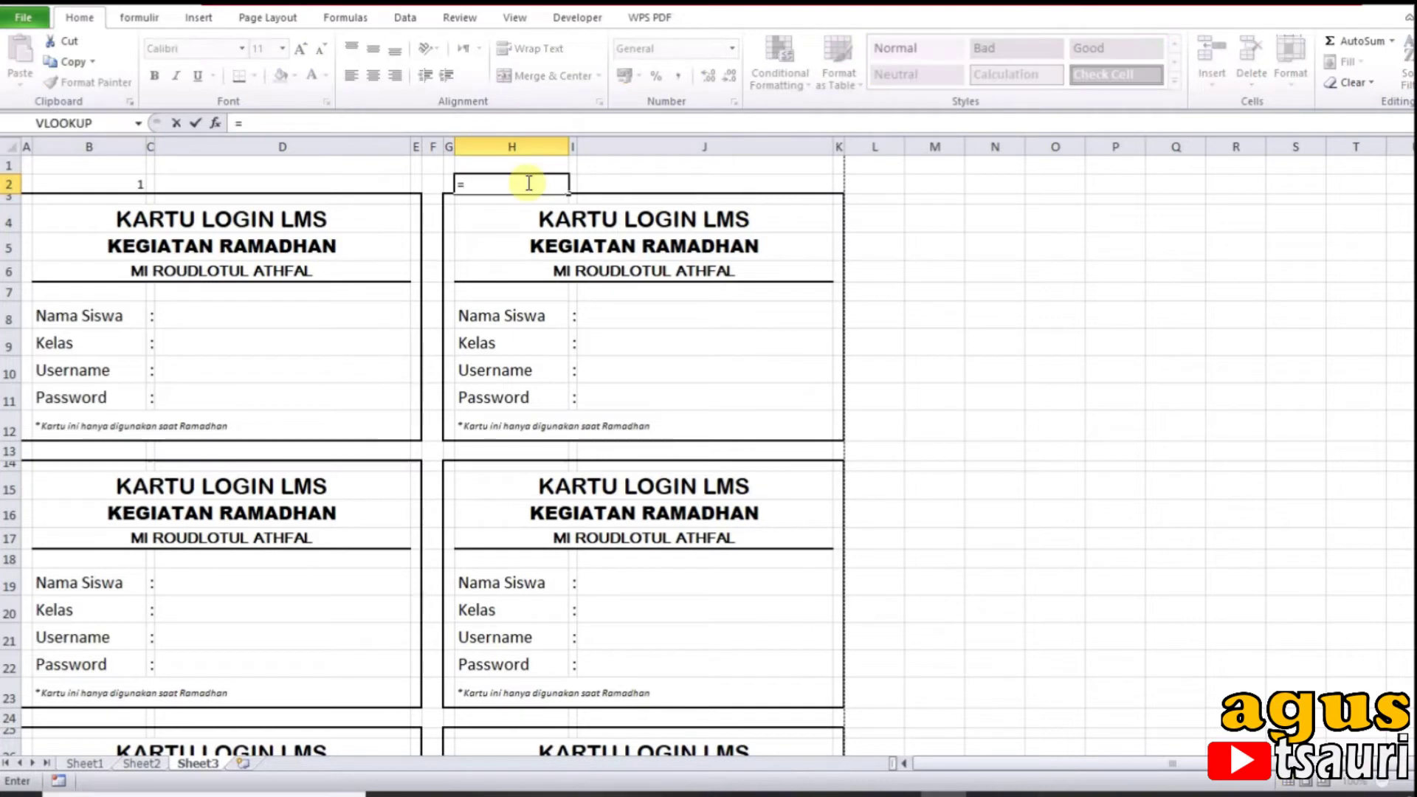
left_click(86, 181)
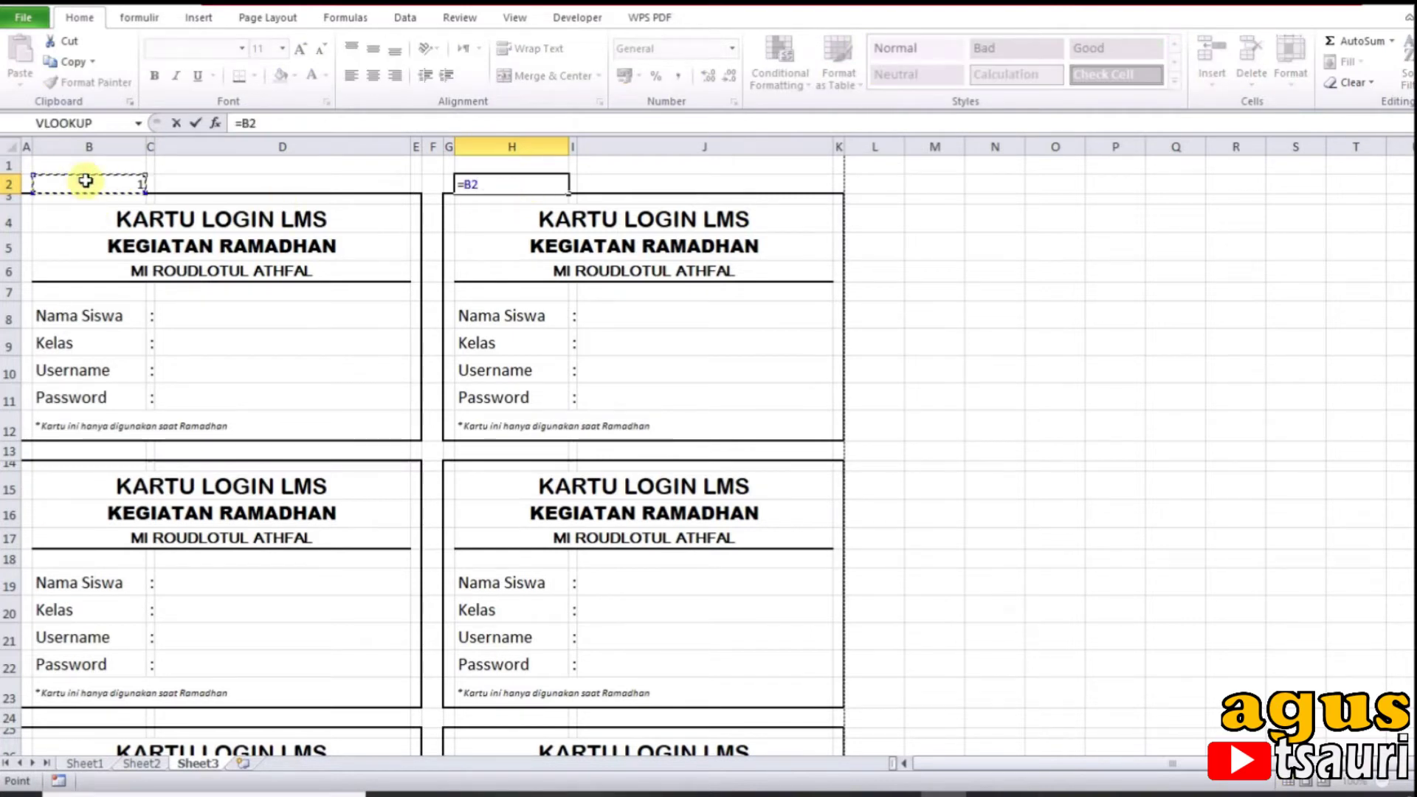
key("Return")
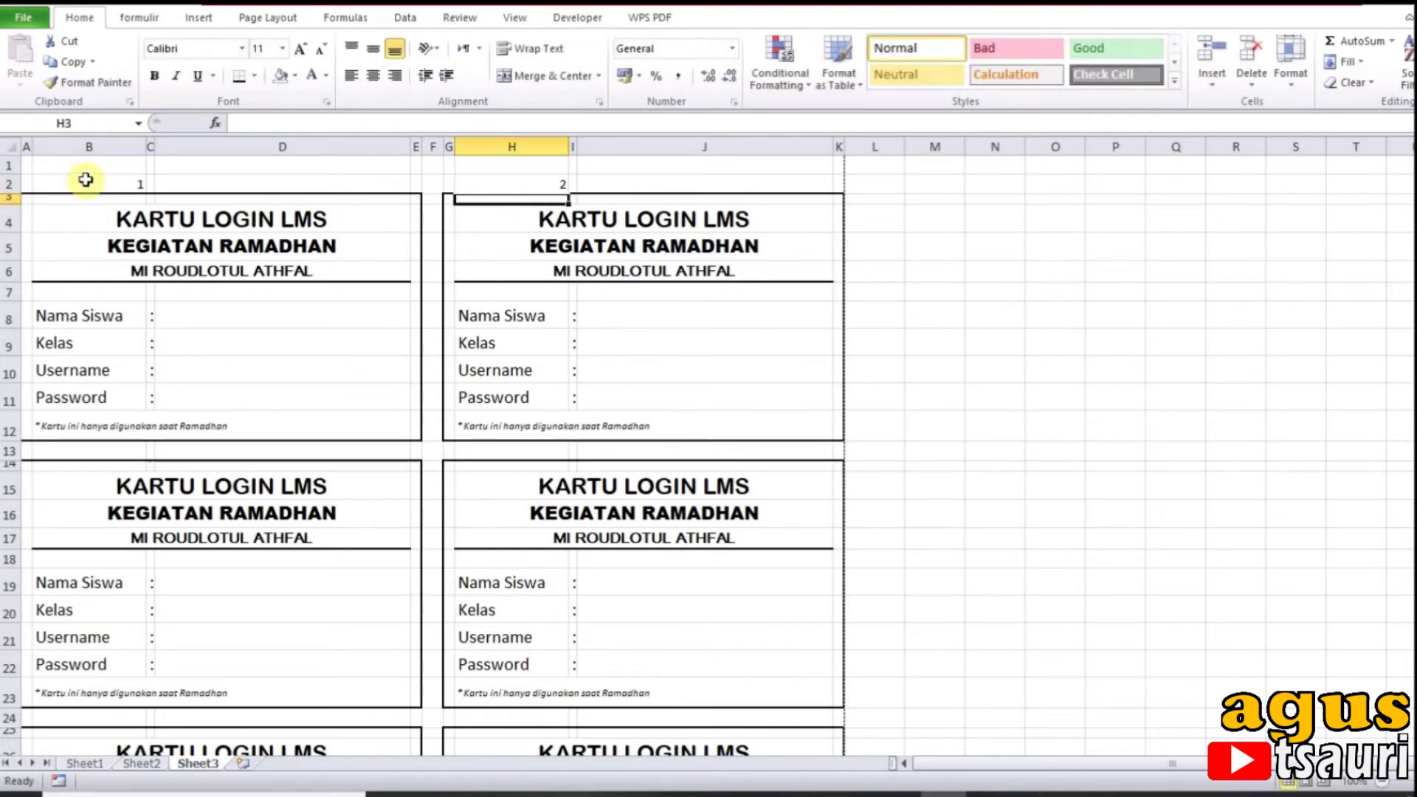
Step: Enter =H2+1 in B13 and =B13+1 in H13 to number cards 3 and 4
left_click(95, 448)
type("=")
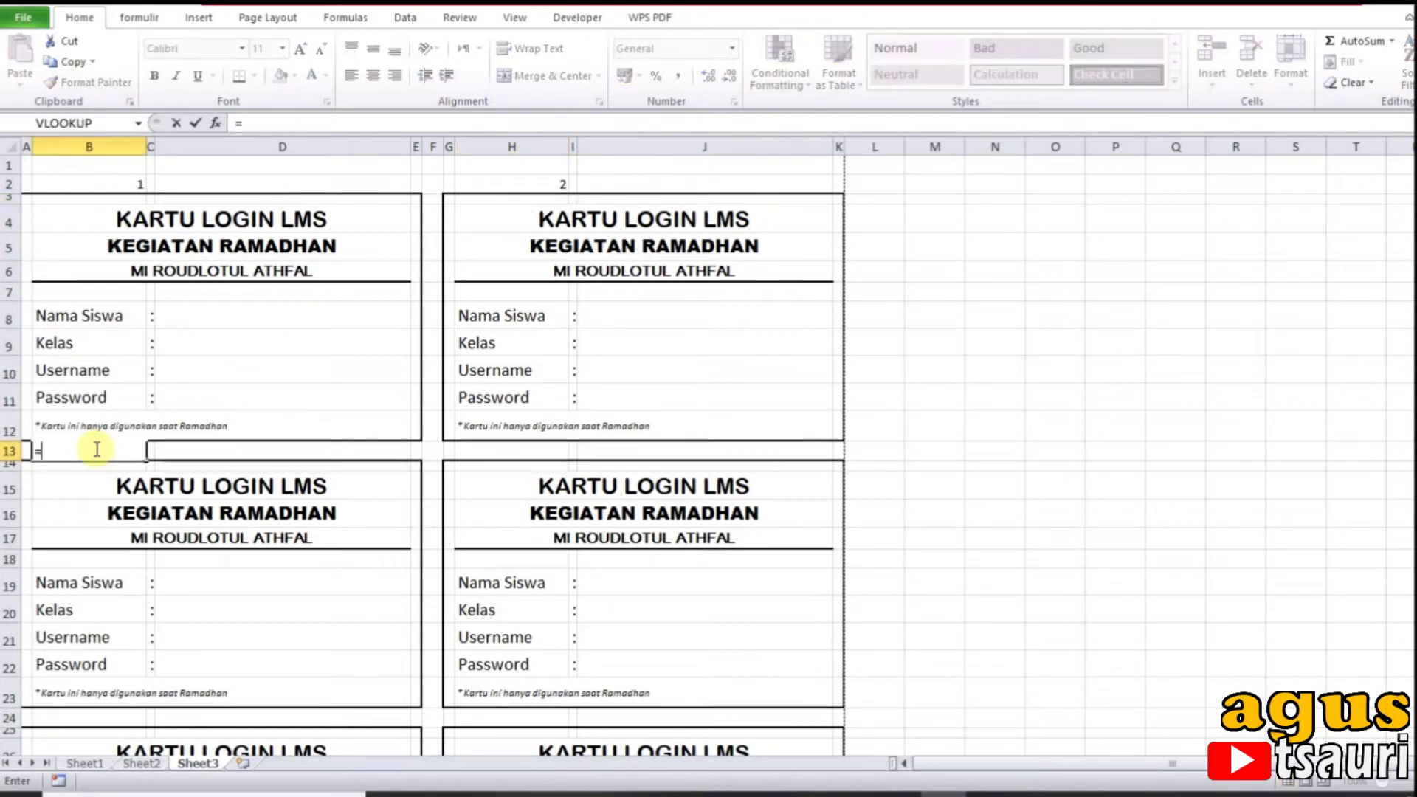
left_click(553, 184)
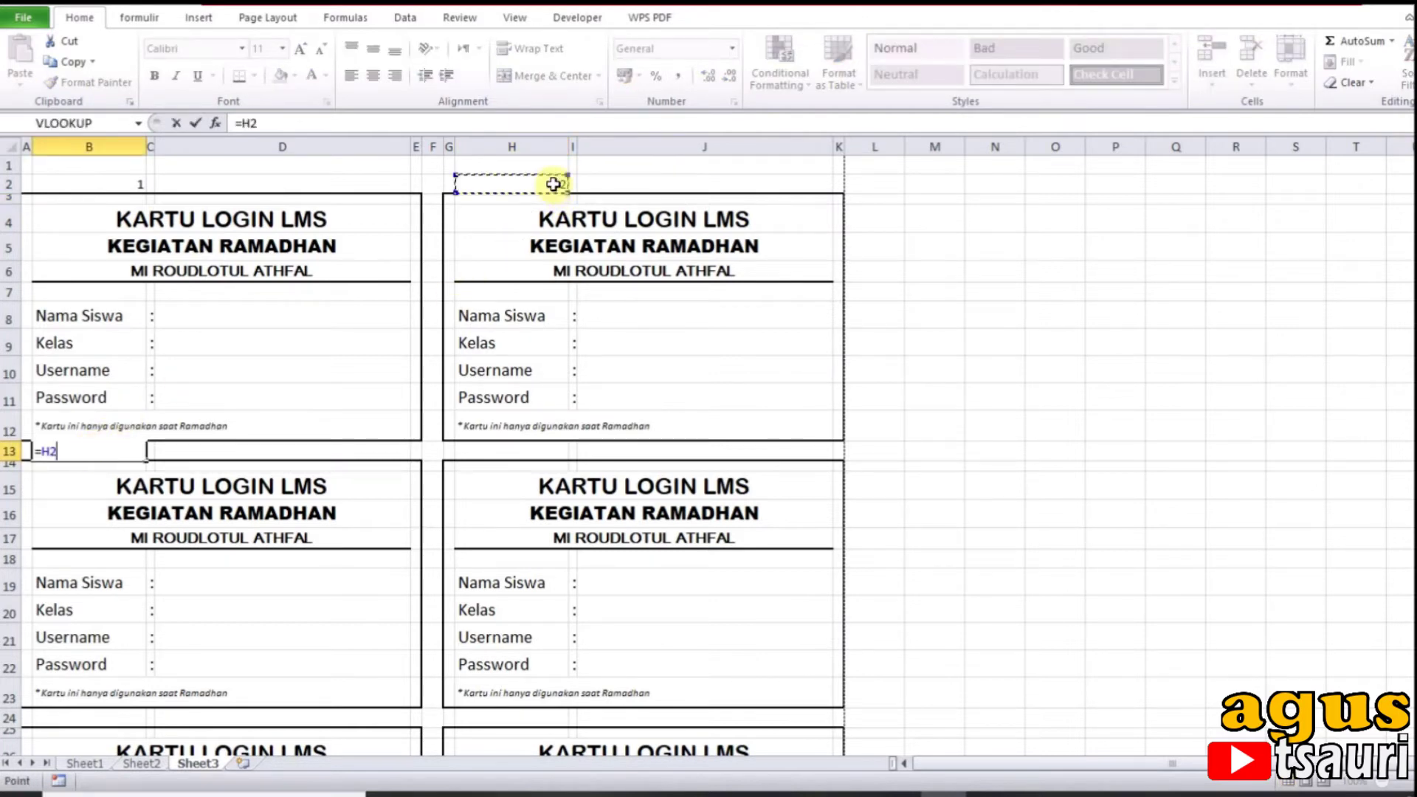
type("1")
key("Return")
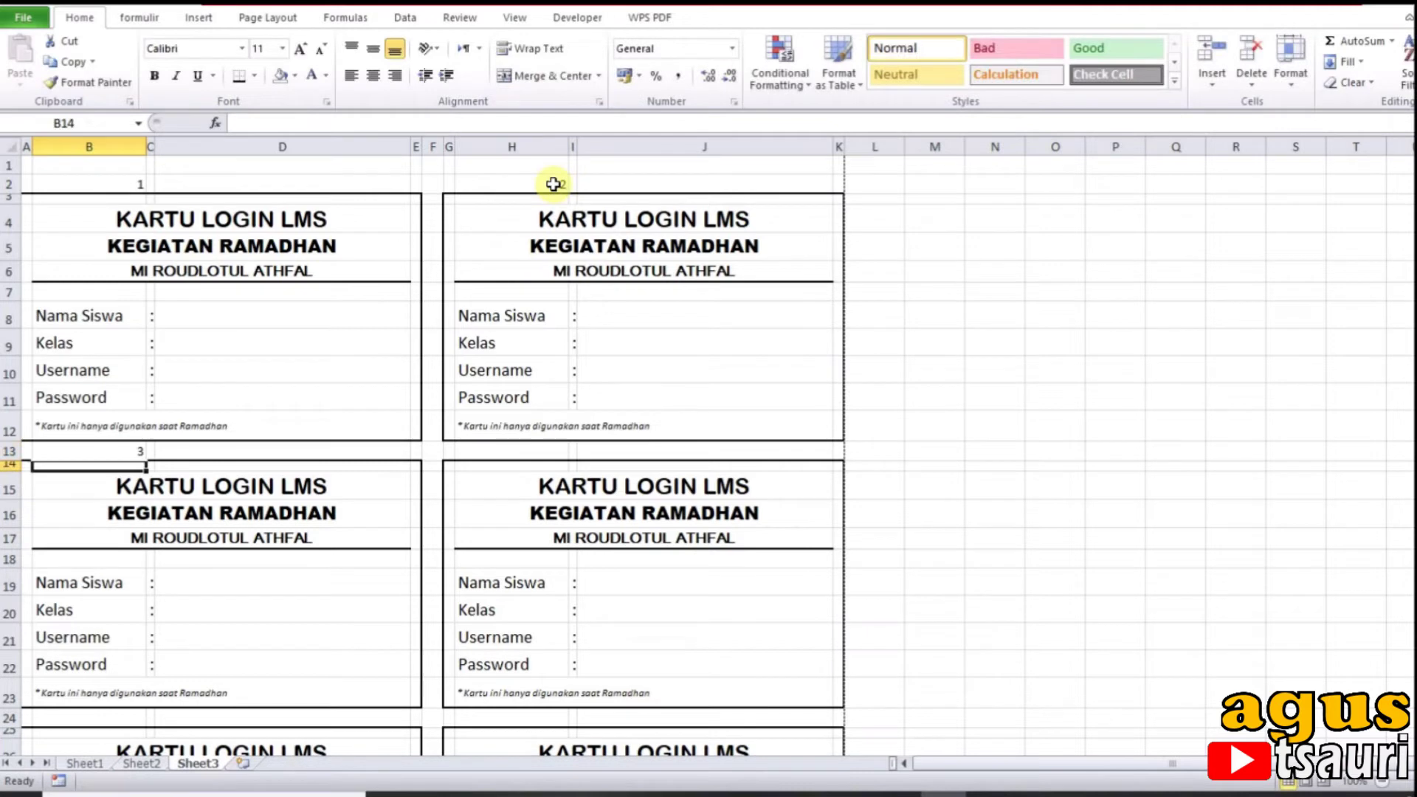
left_click(497, 456)
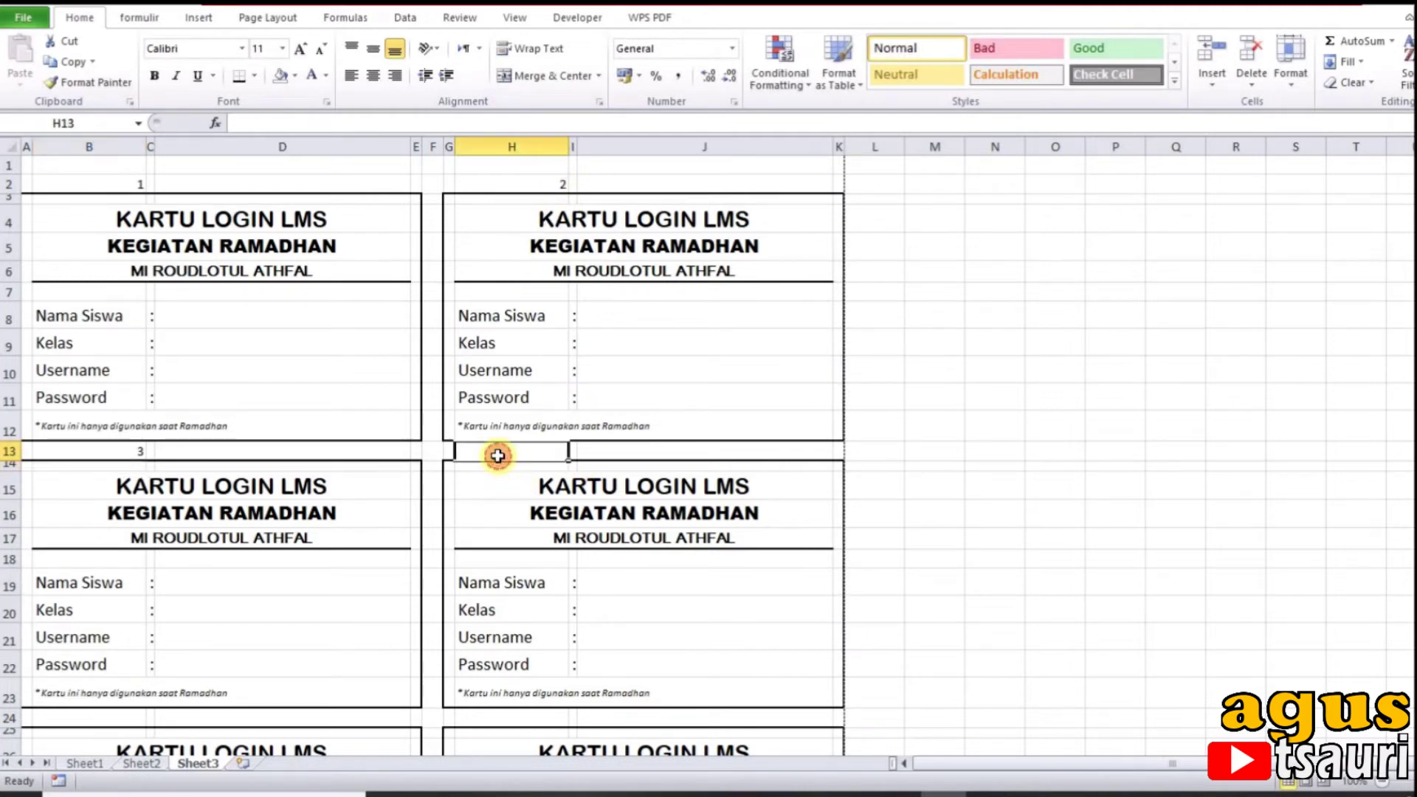
type("=")
left_click(126, 451)
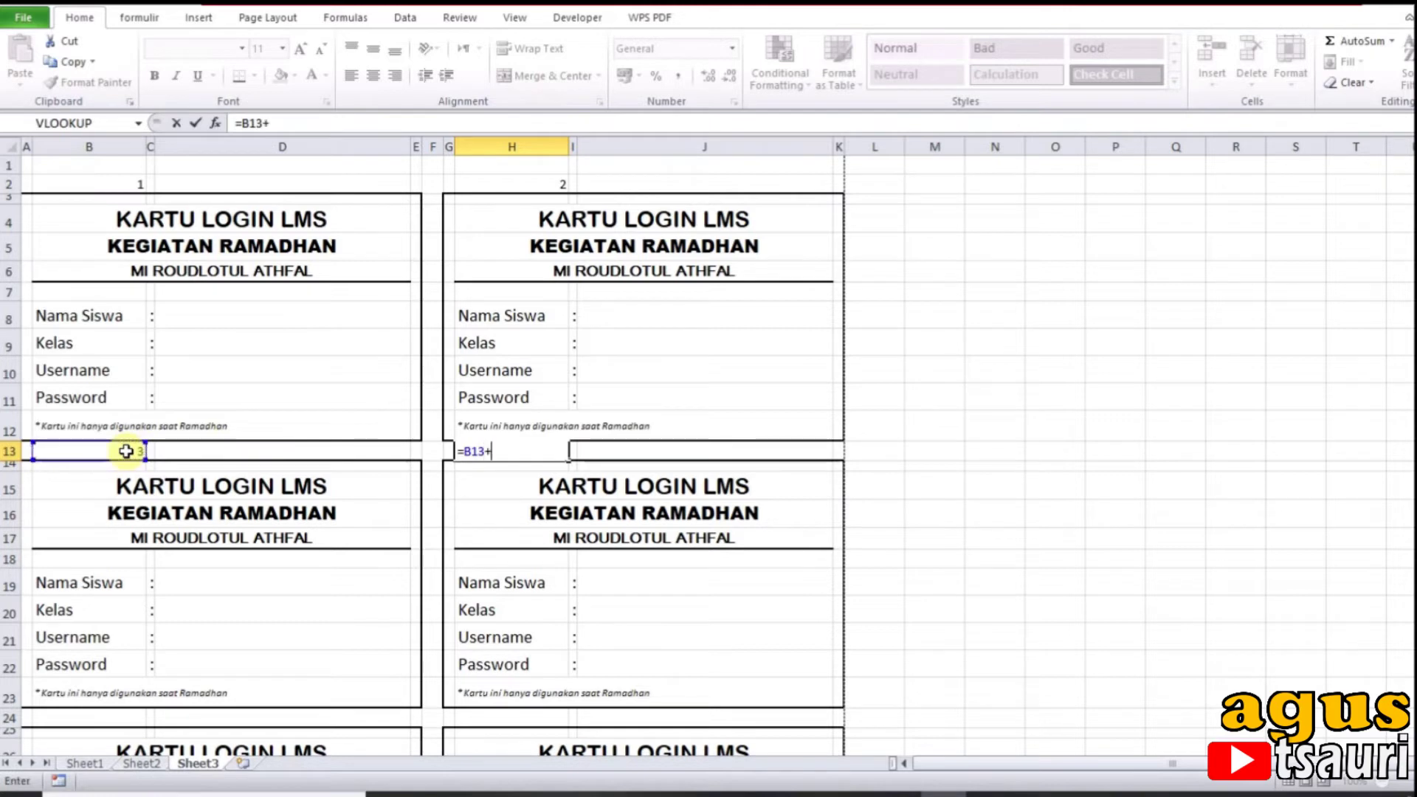
key("Return")
Step: Copy the numbering row B13:H13 into rows 24, 35 and 46, numbering cards 5 to 10
left_click_drag(126, 452, 512, 455)
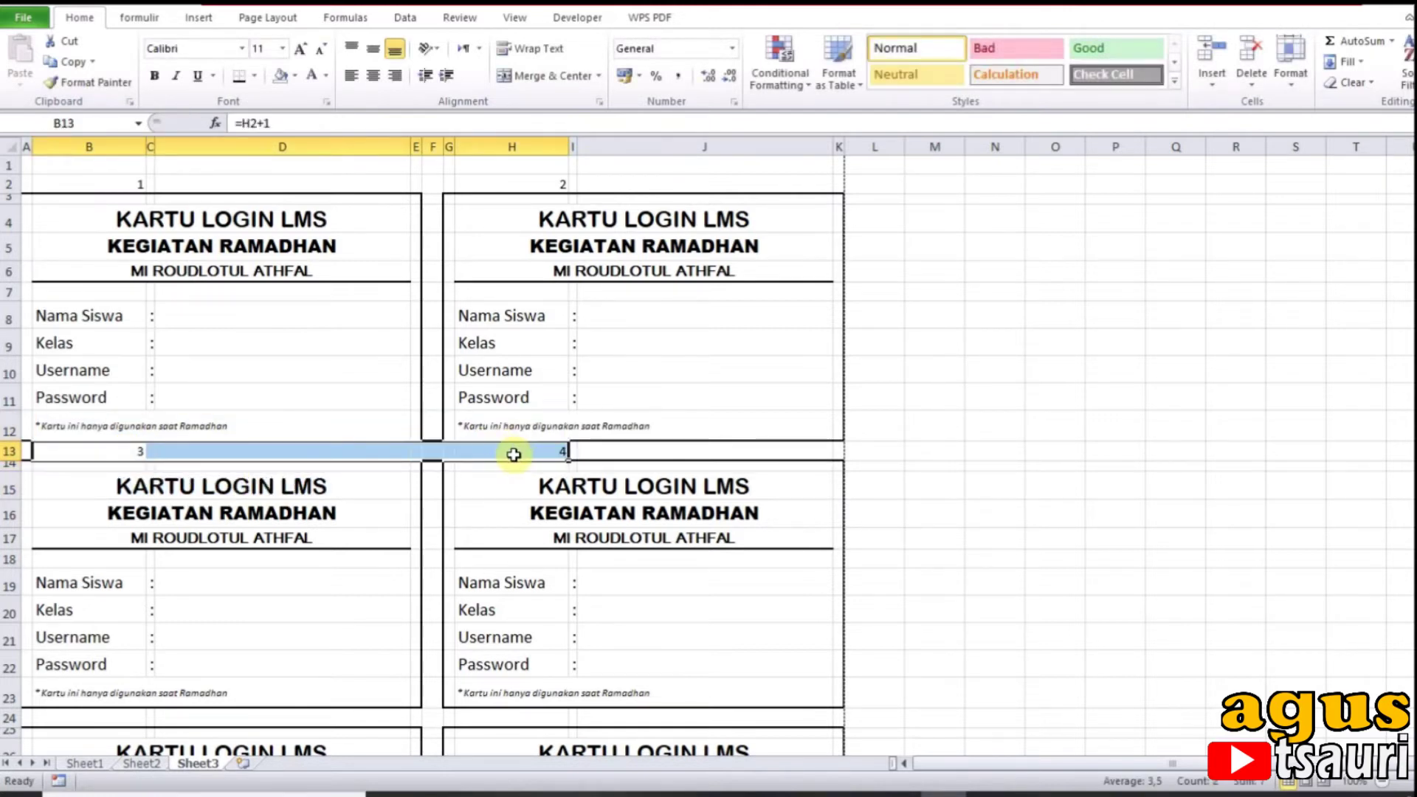
key("ctrl+c")
scroll(133, 612, "down", 3)
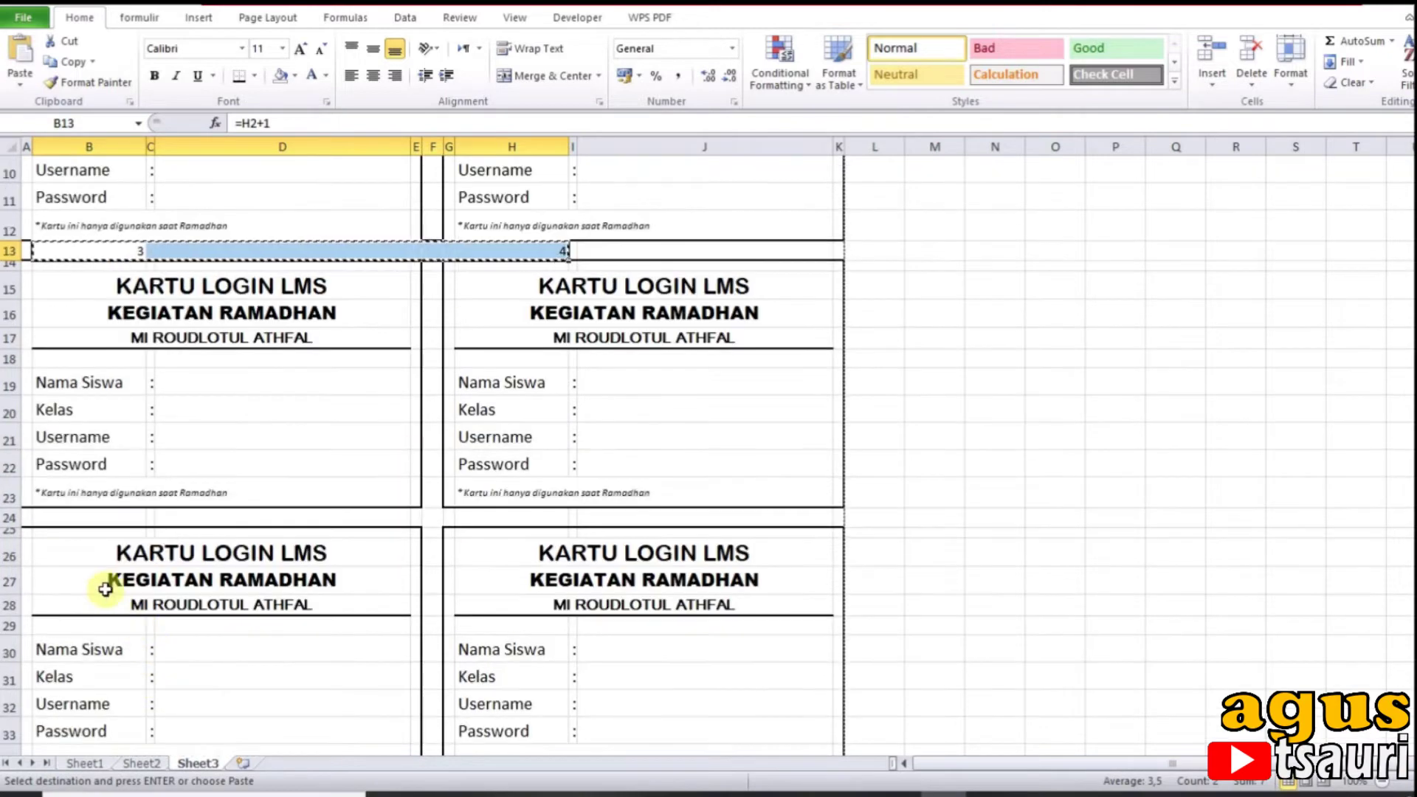
left_click(92, 524)
key("ctrl+v")
scroll(118, 583, "down", 4)
left_click(118, 574)
key("ctrl+v")
scroll(125, 583, "down", 3)
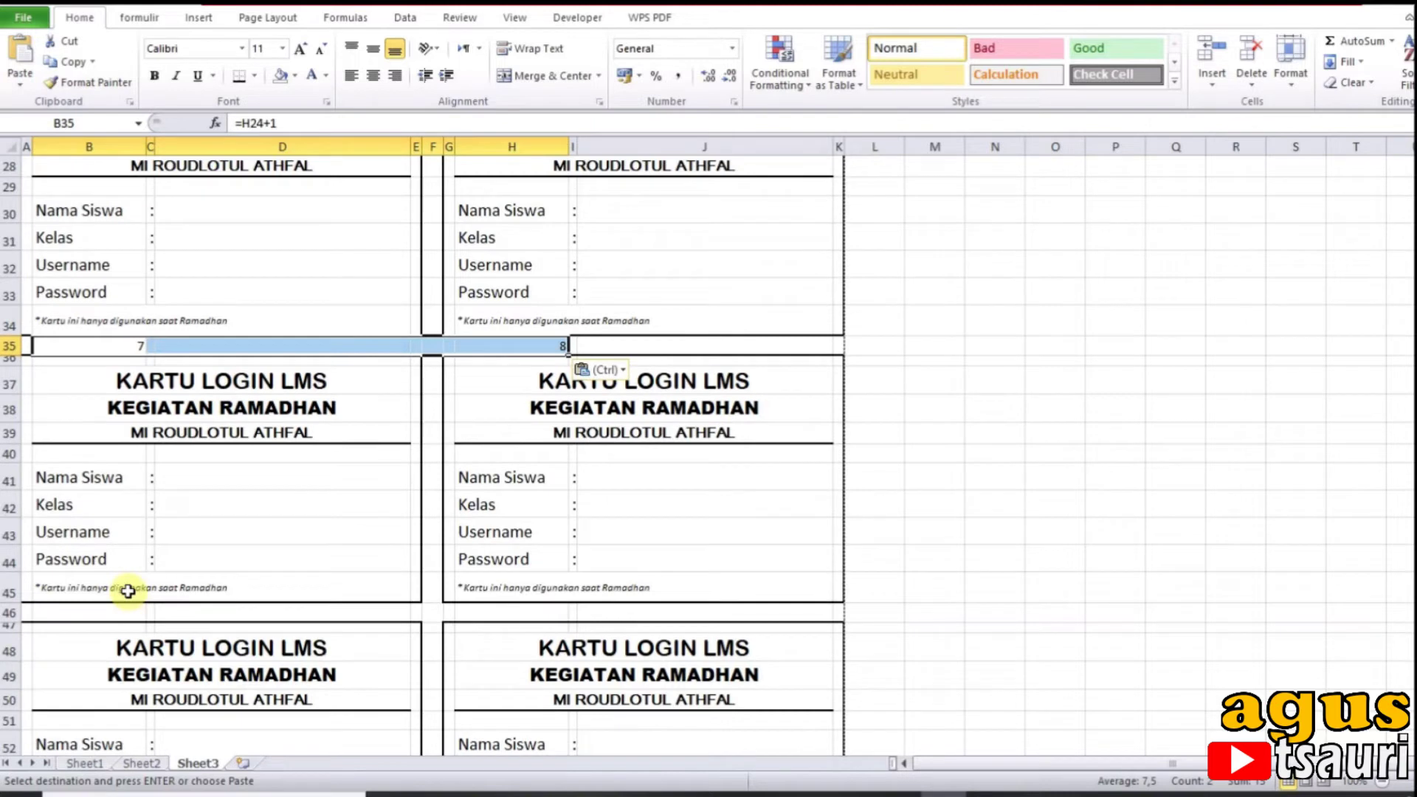
left_click(114, 612)
key("ctrl+v")
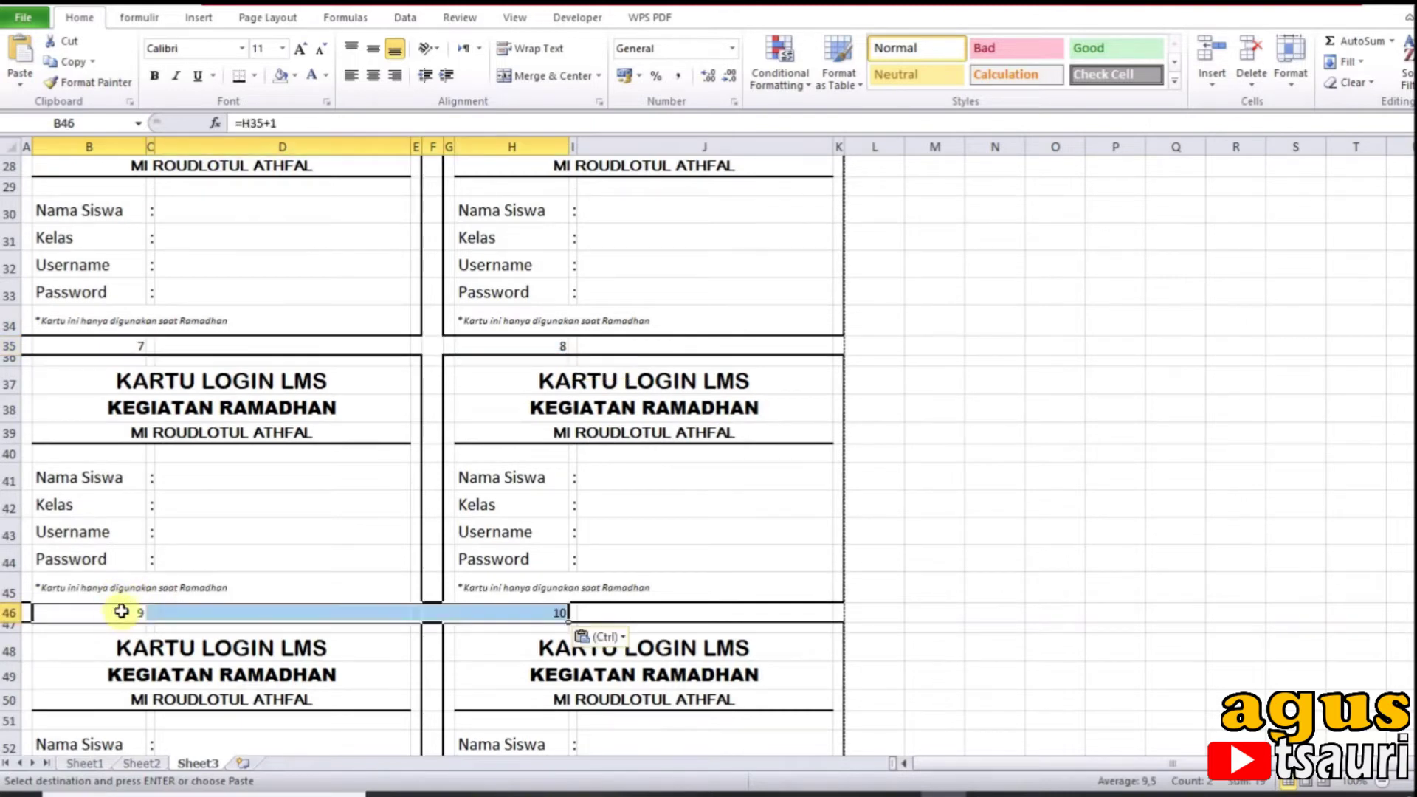
scroll(135, 611, "down", 3)
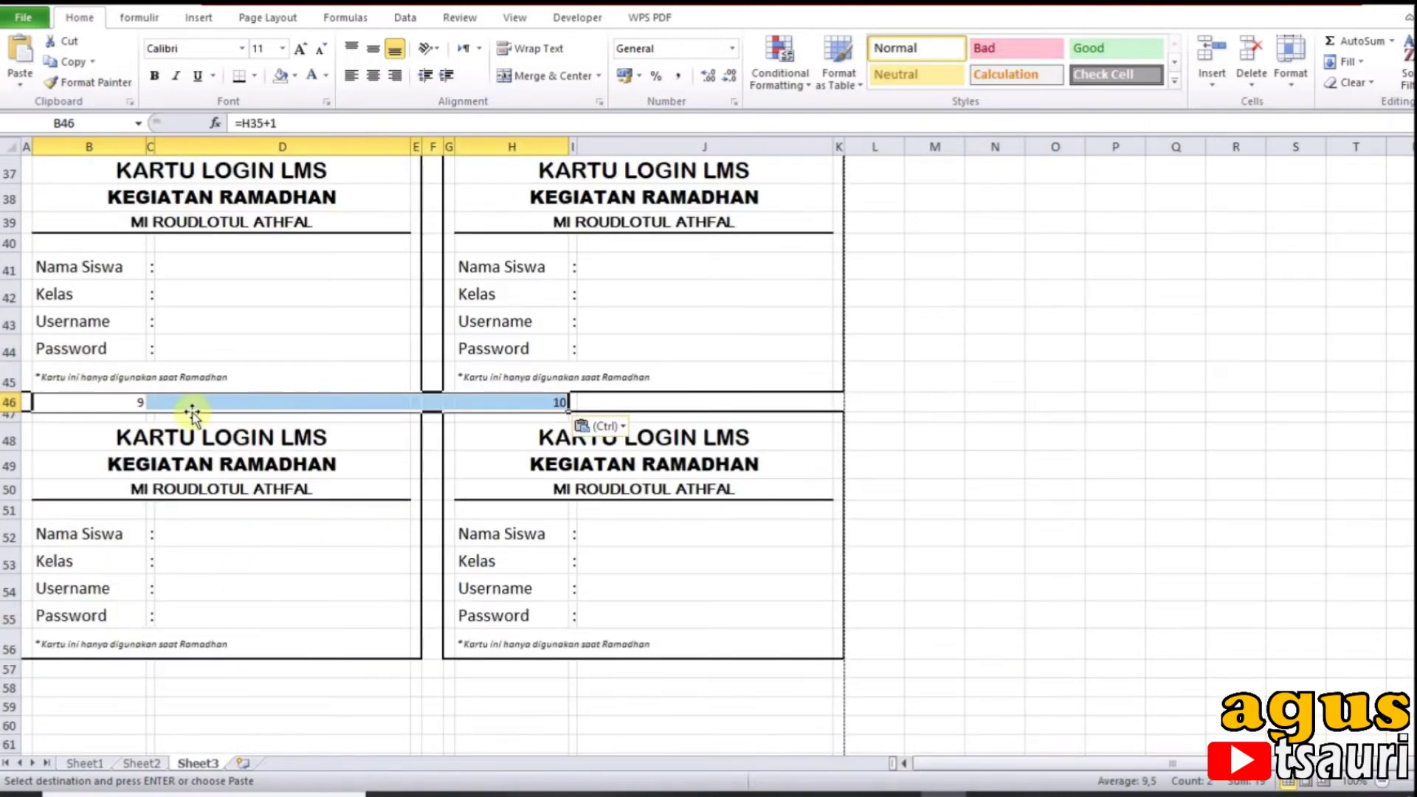
left_click(431, 470)
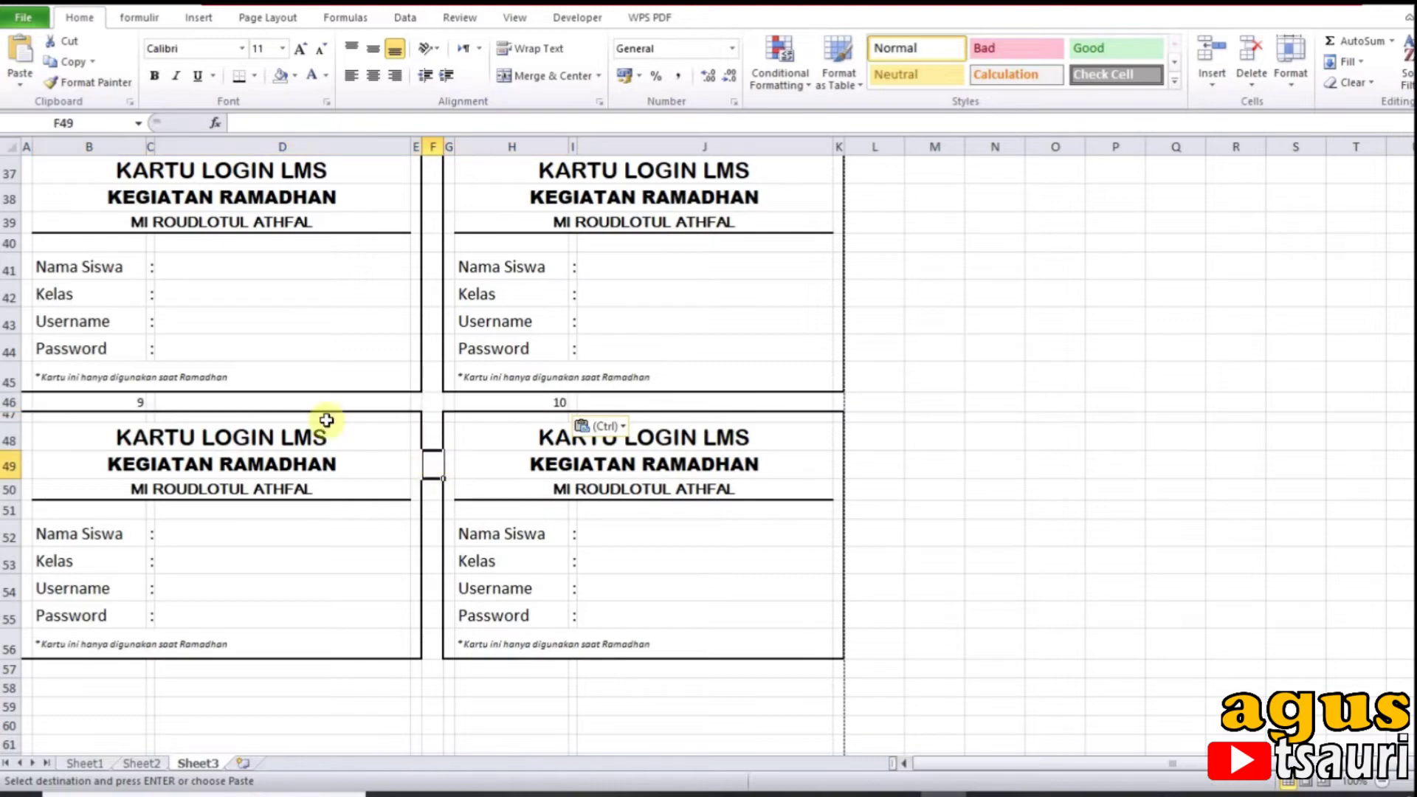
scroll(414, 449, "up", 6)
scroll(417, 453, "up", 6)
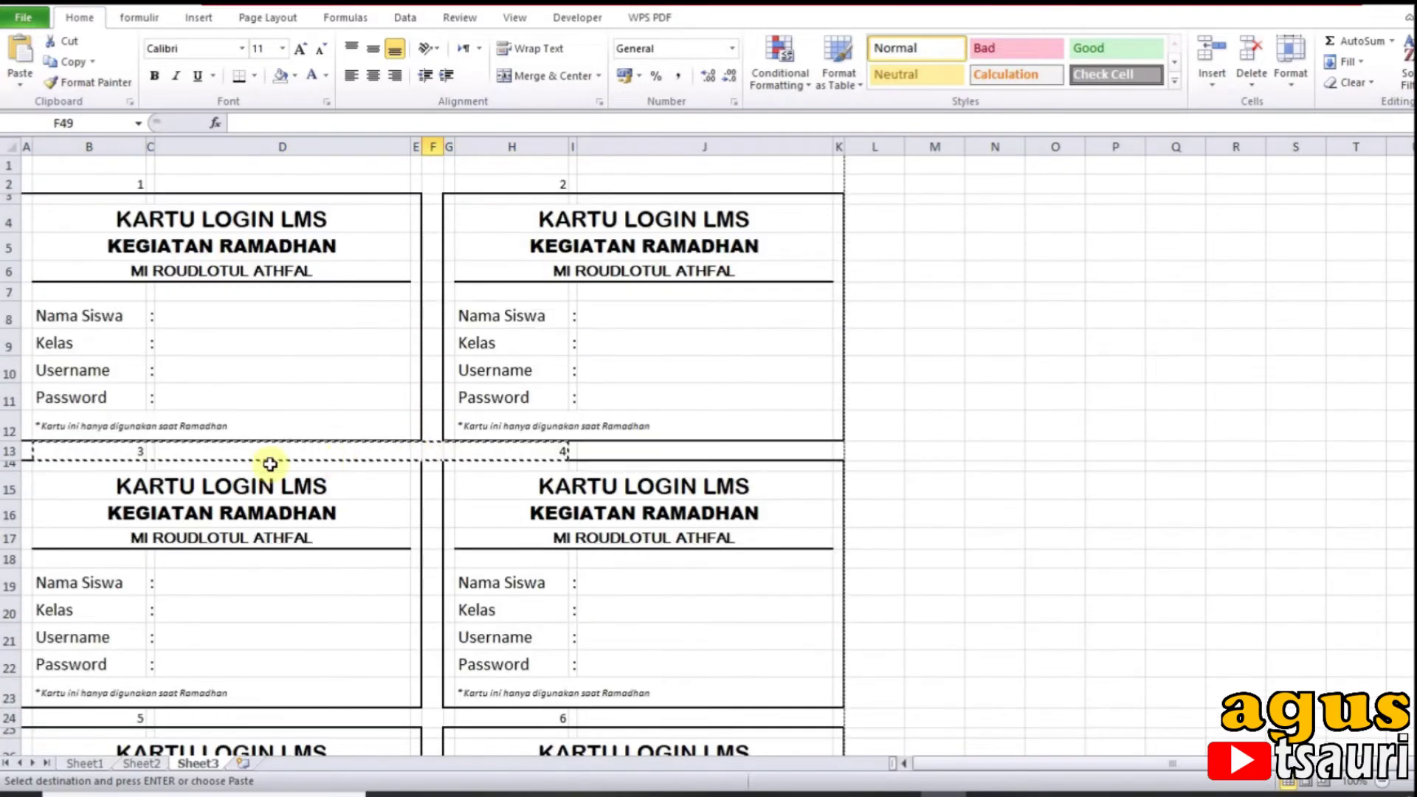
scroll(569, 646, "down", 3)
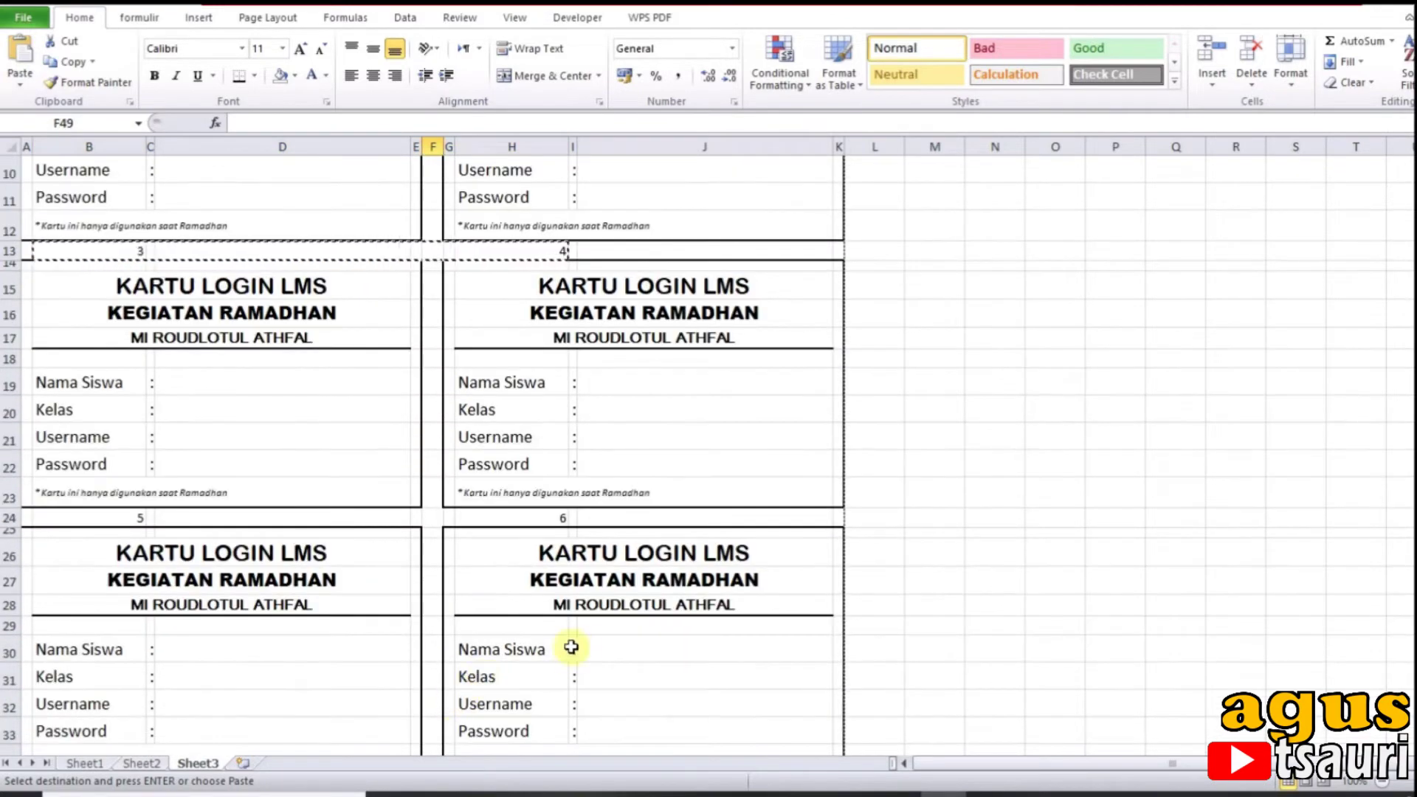
scroll(522, 648, "up", 3)
left_click(974, 367)
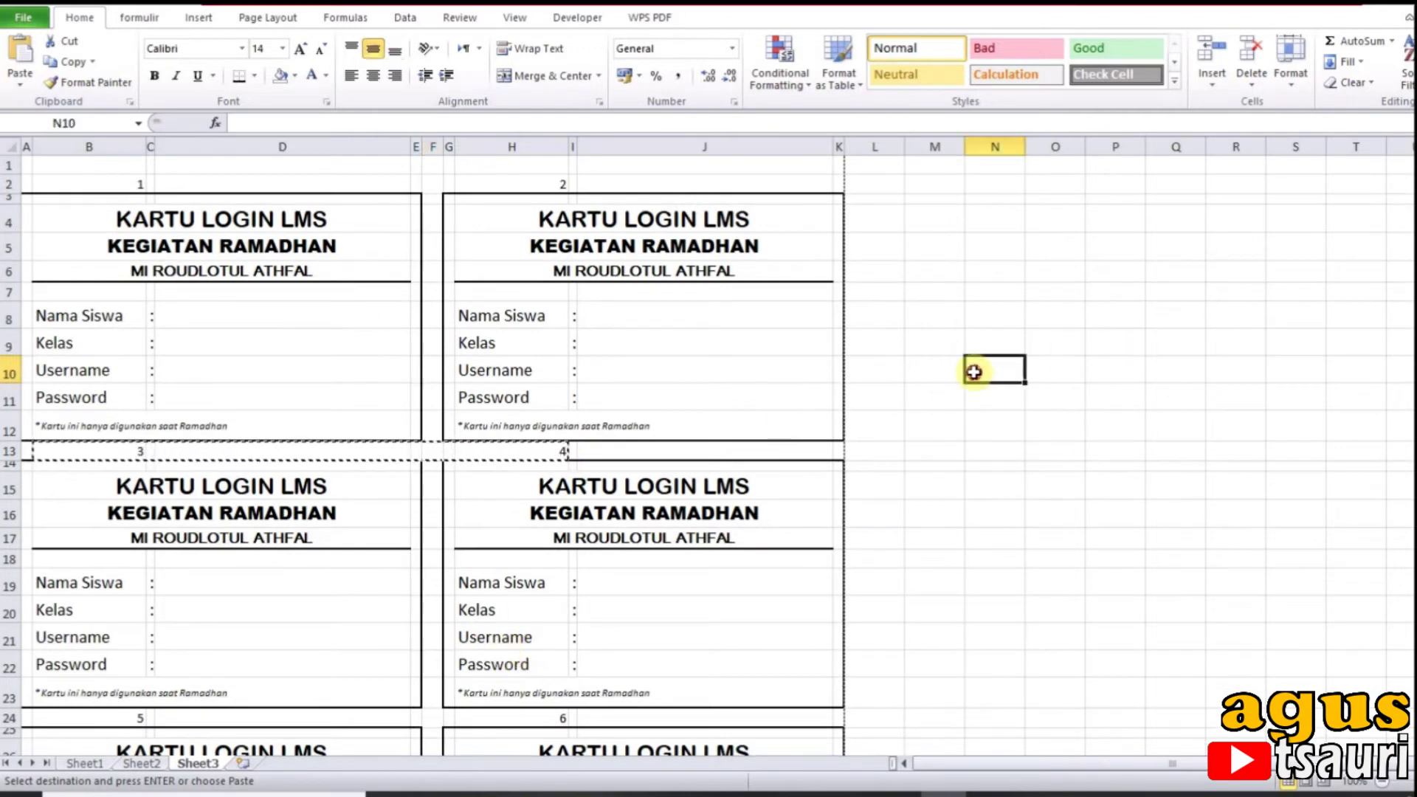
Step: Select D8 on the first card, then glance at Sheet1's student table and return
left_click(247, 316)
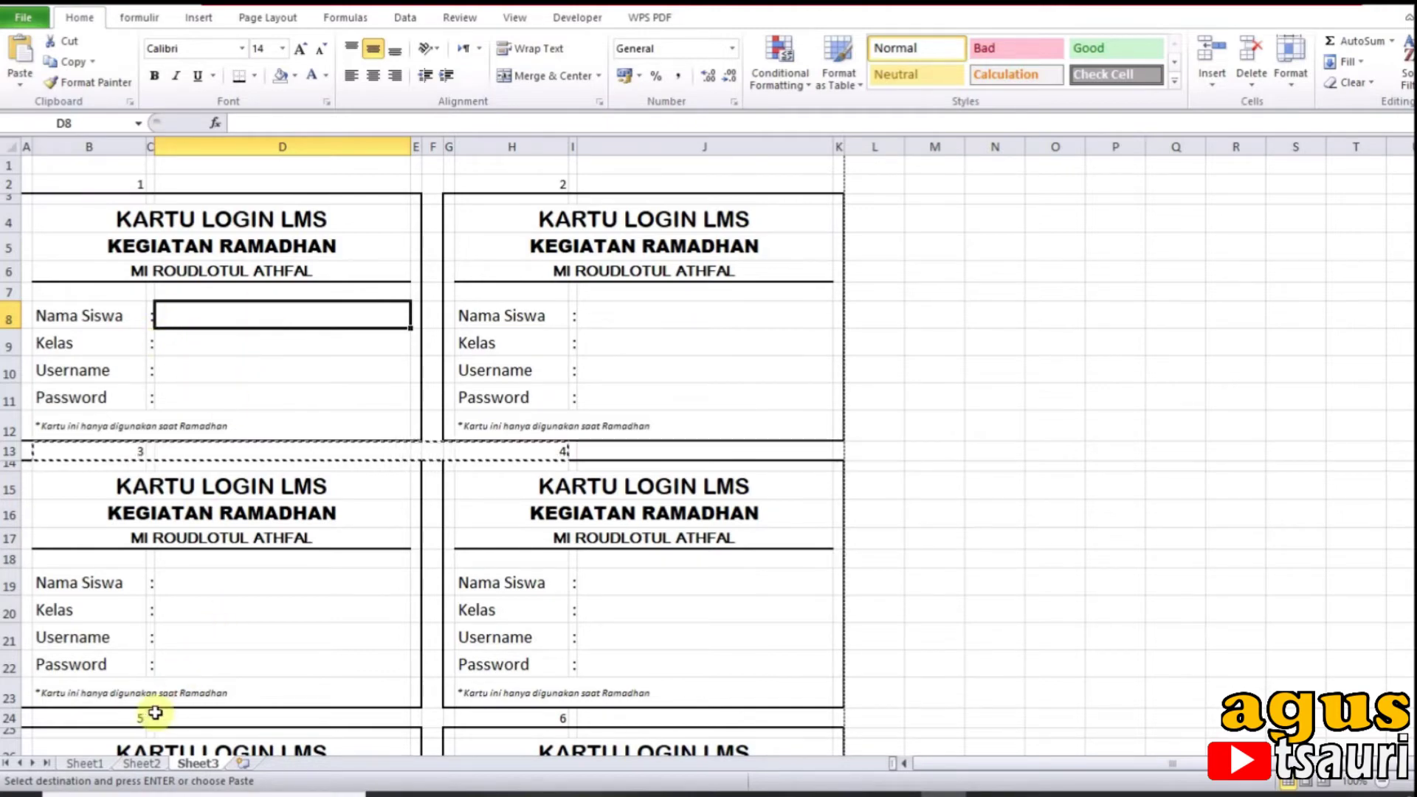
left_click(85, 763)
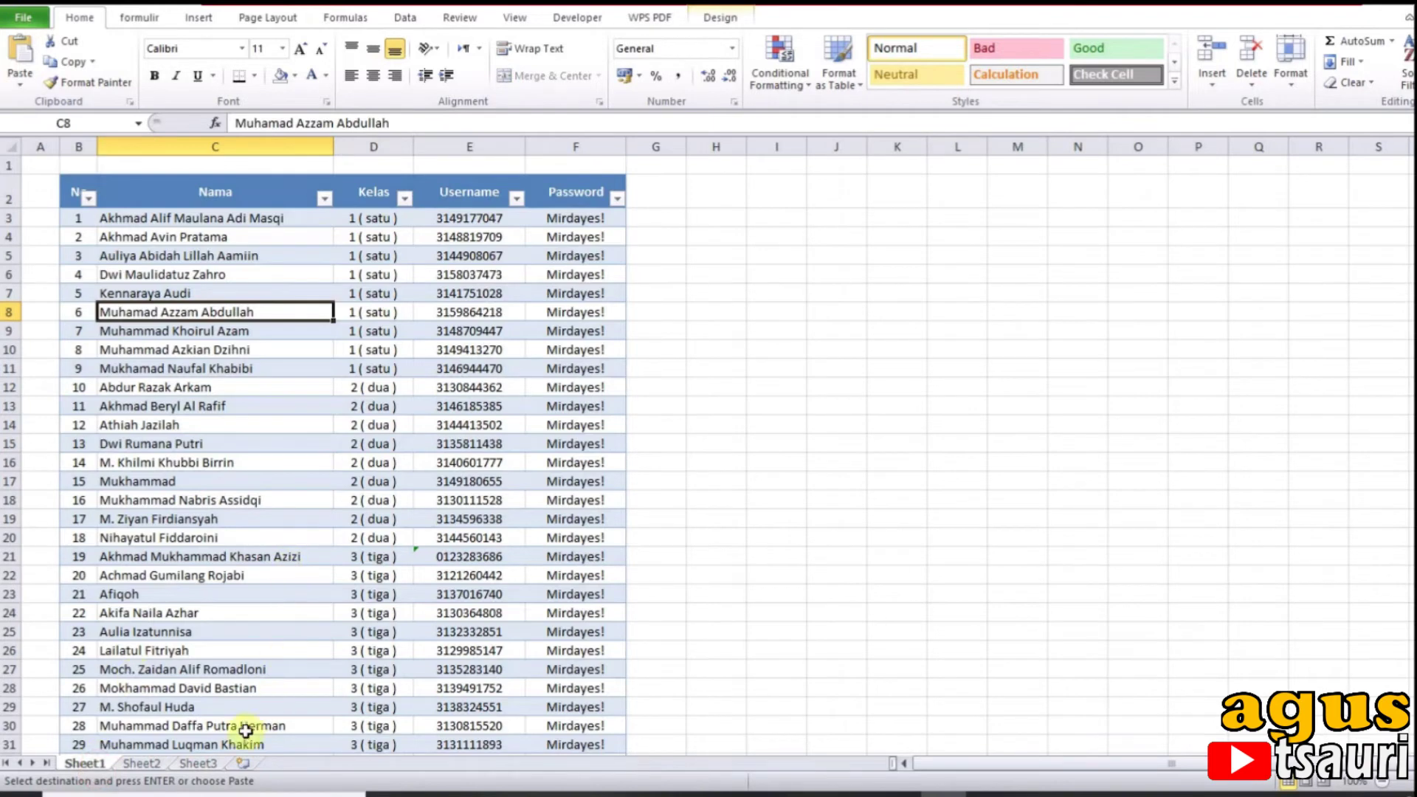
left_click(213, 764)
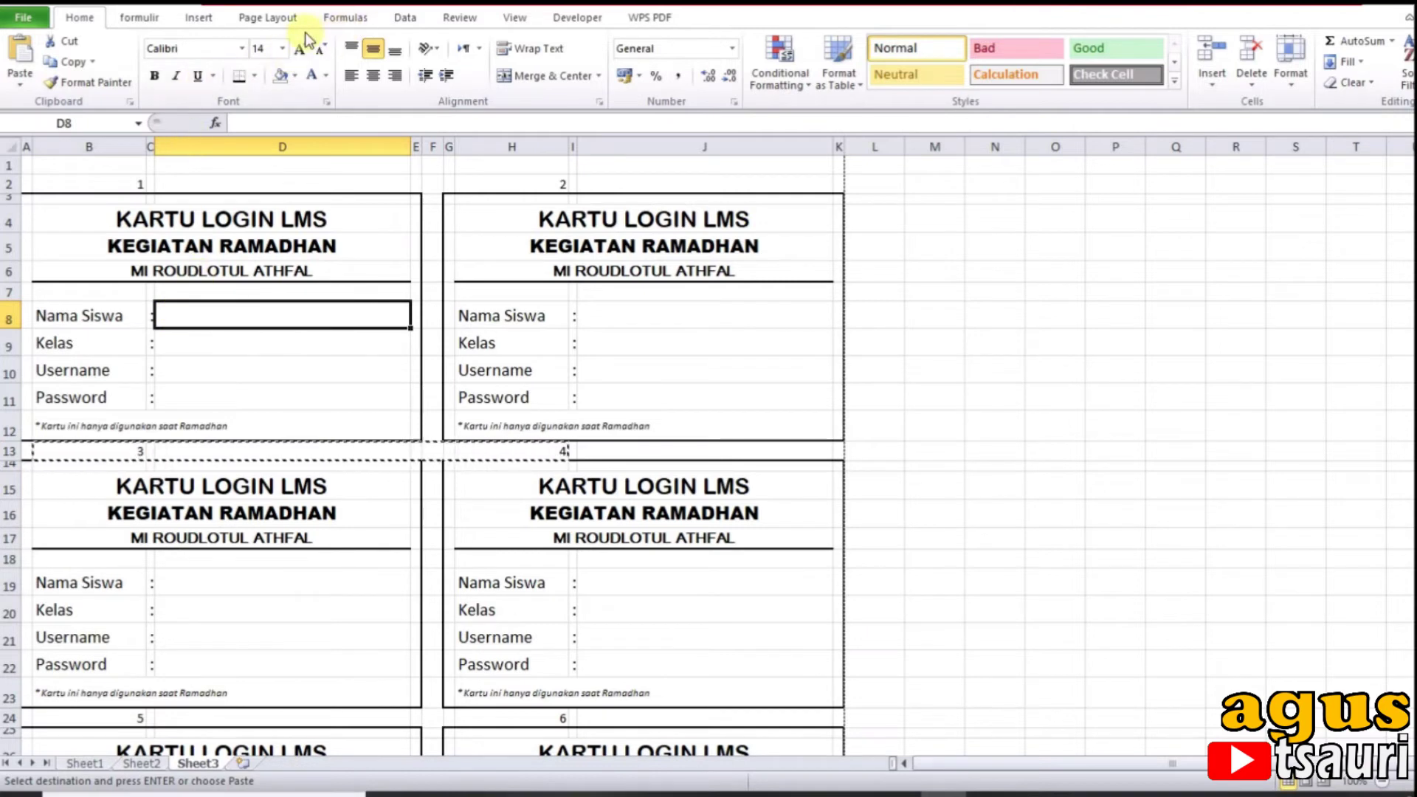
Step: Start a VLOOKUP in D8 that uses B2 as the lookup value
left_click(345, 22)
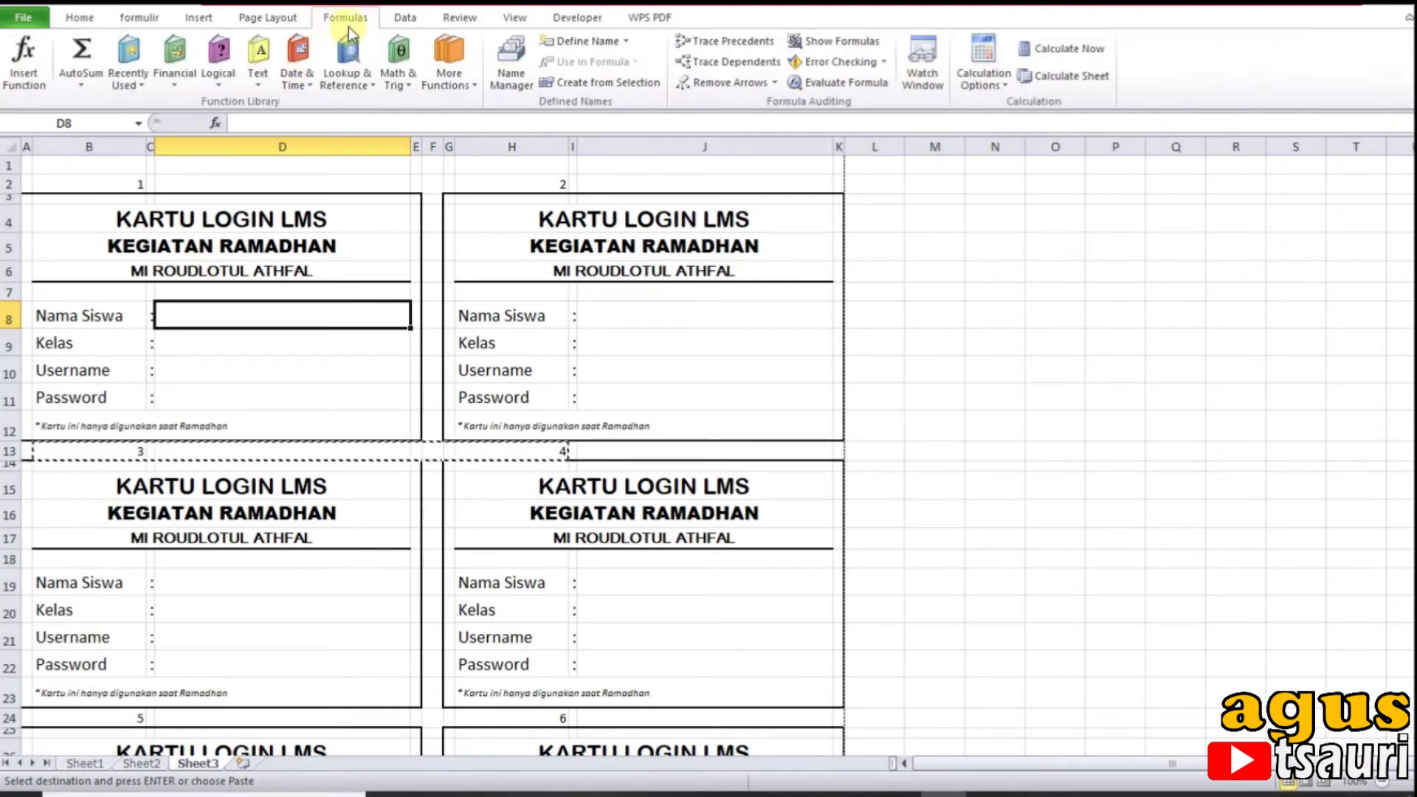
left_click(344, 85)
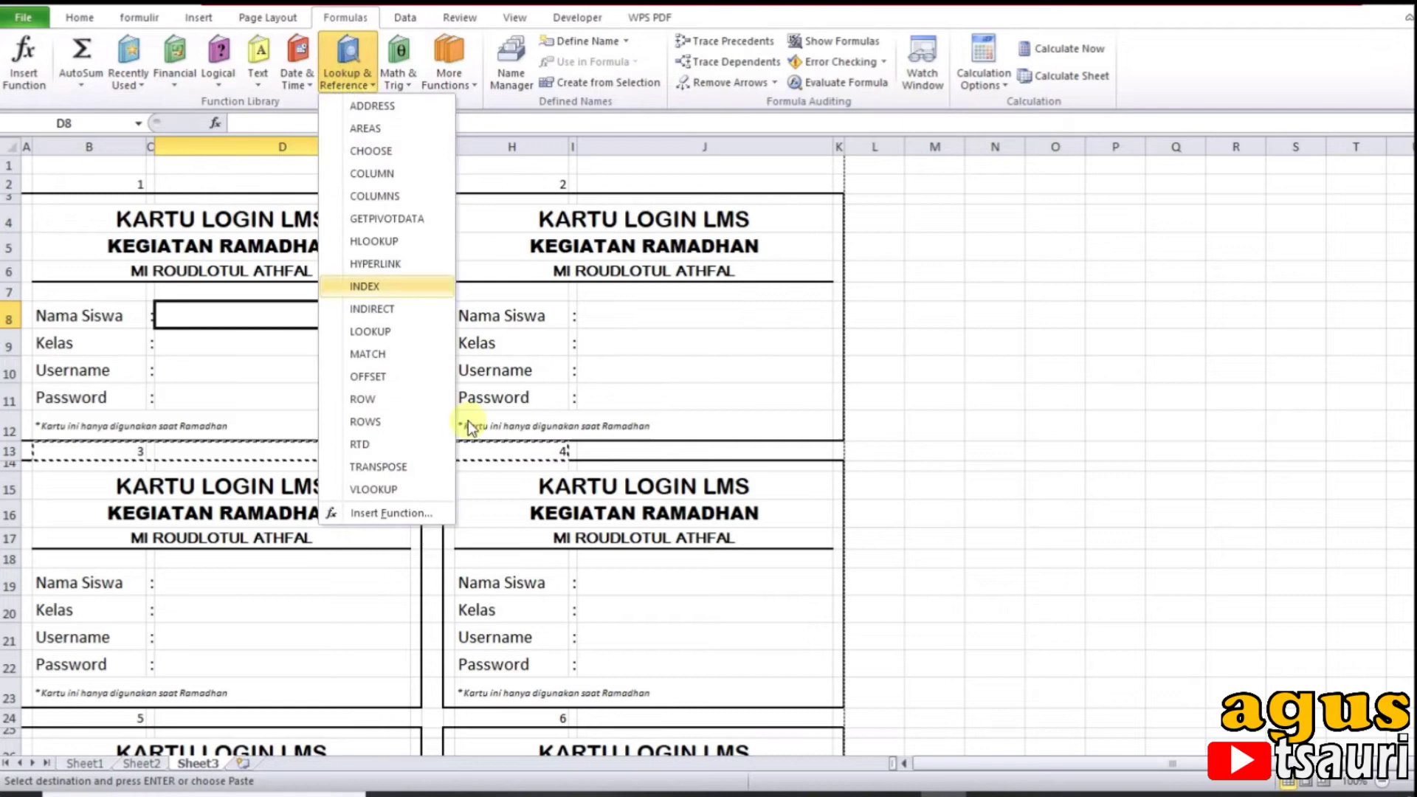
left_click(383, 490)
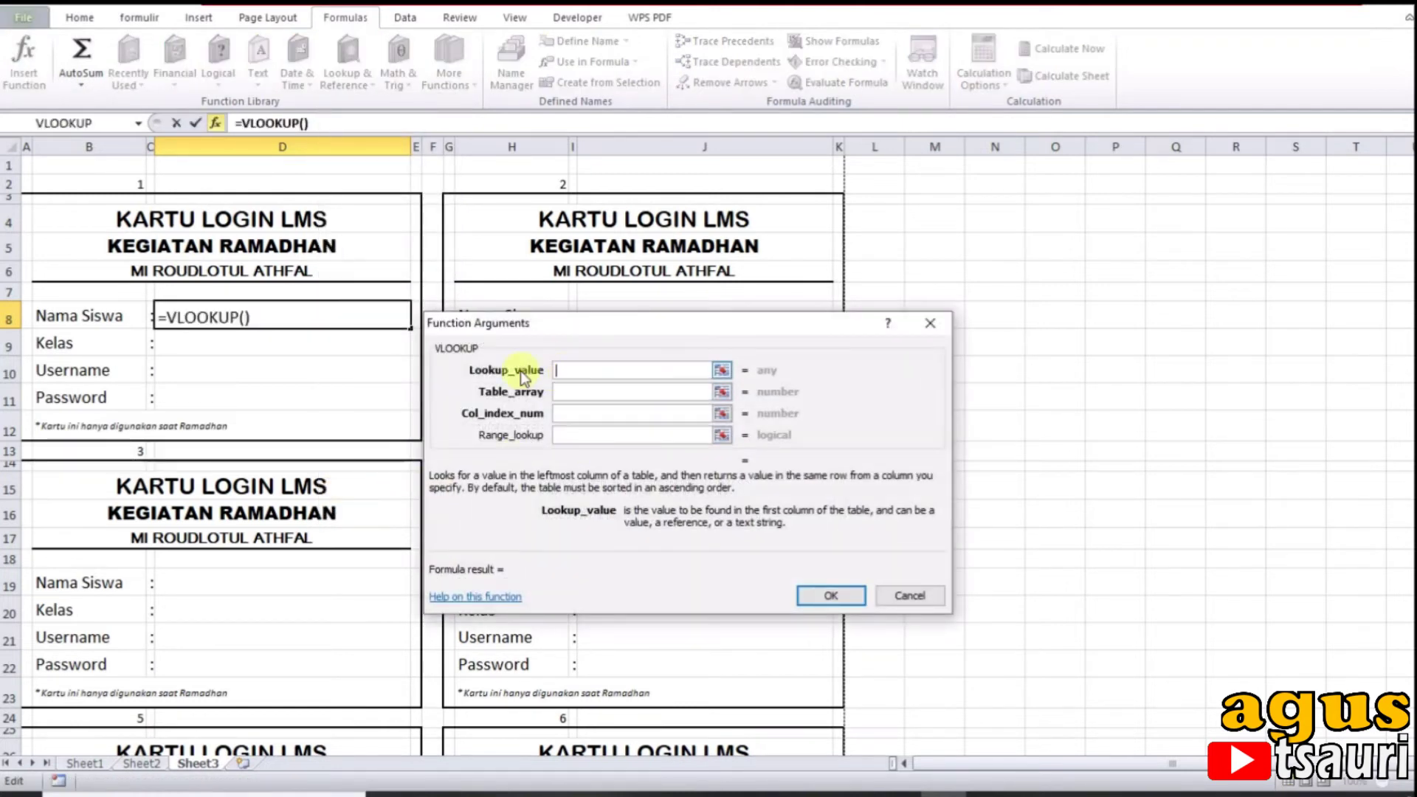
left_click(134, 184)
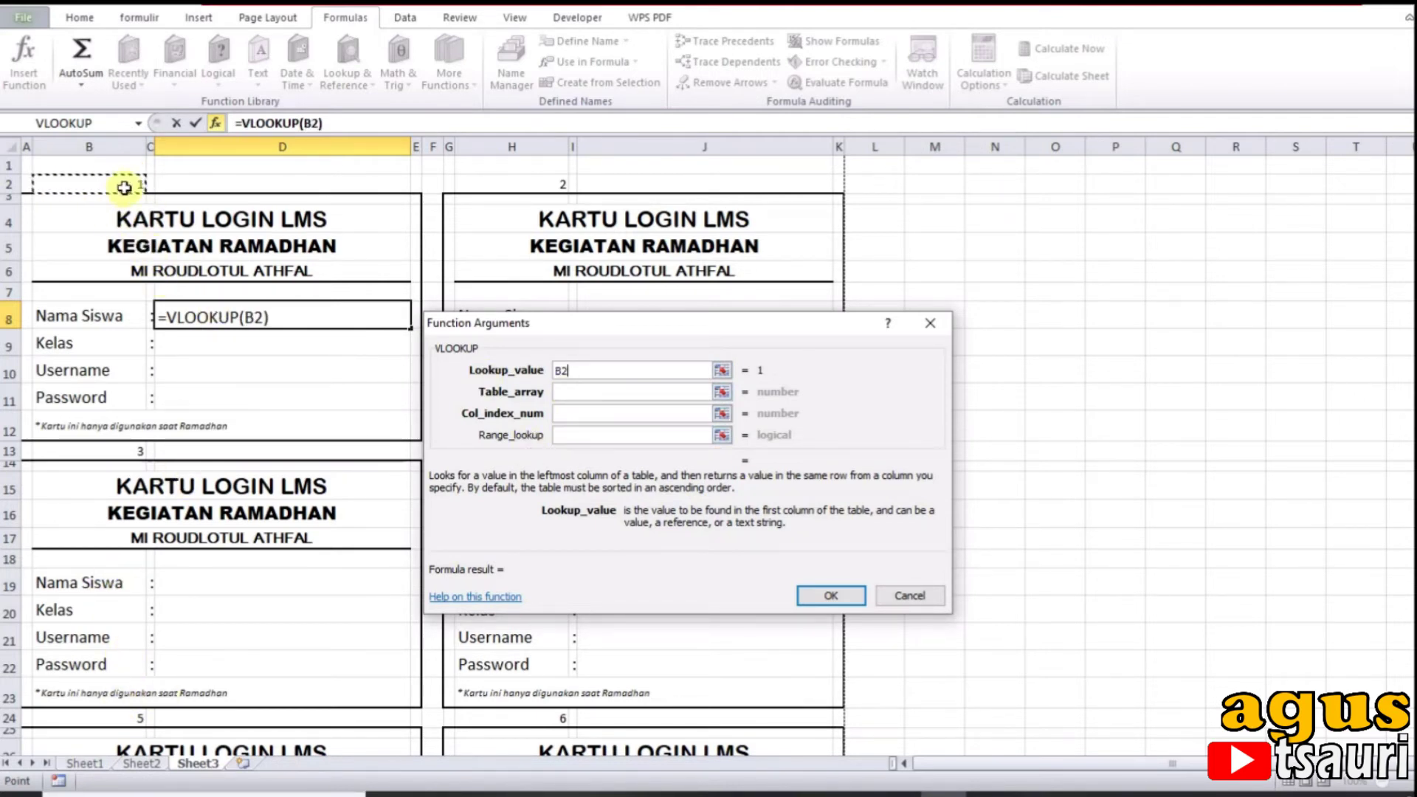
left_click(601, 392)
Step: Point the lookup at the Sheet1 student table, column 2, FALSE, and confirm
left_click(85, 763)
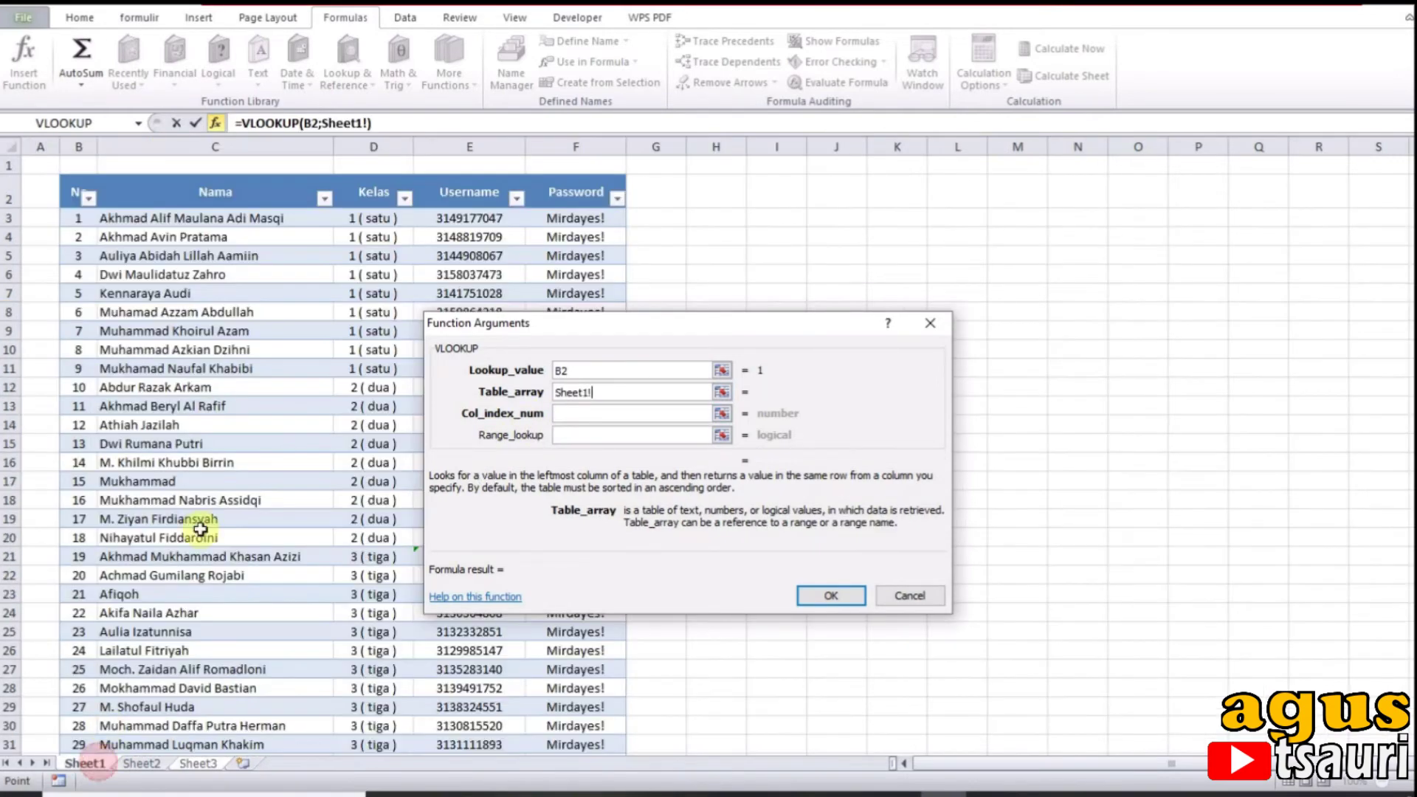
left_click_drag(83, 219, 500, 702)
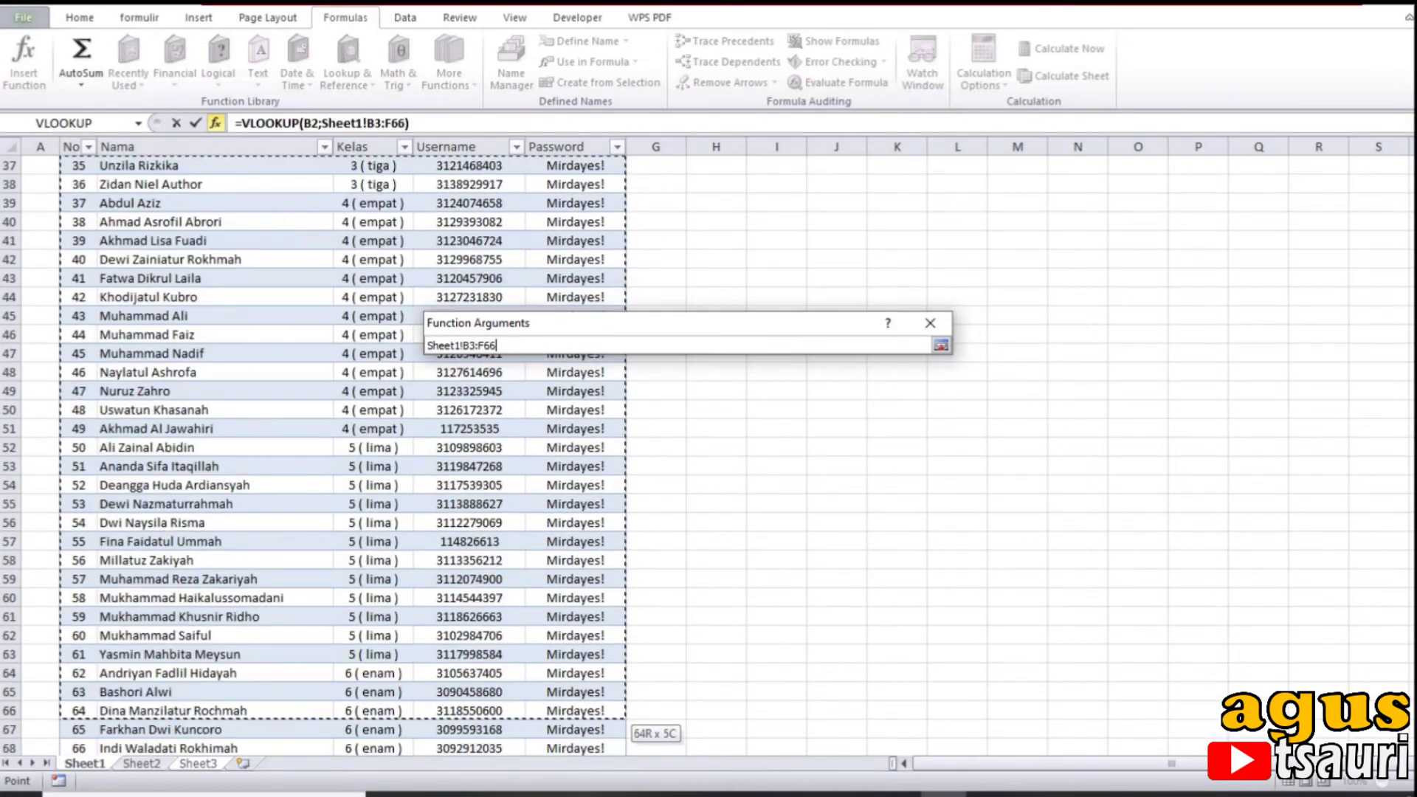
left_click_drag(500, 703, 547, 679)
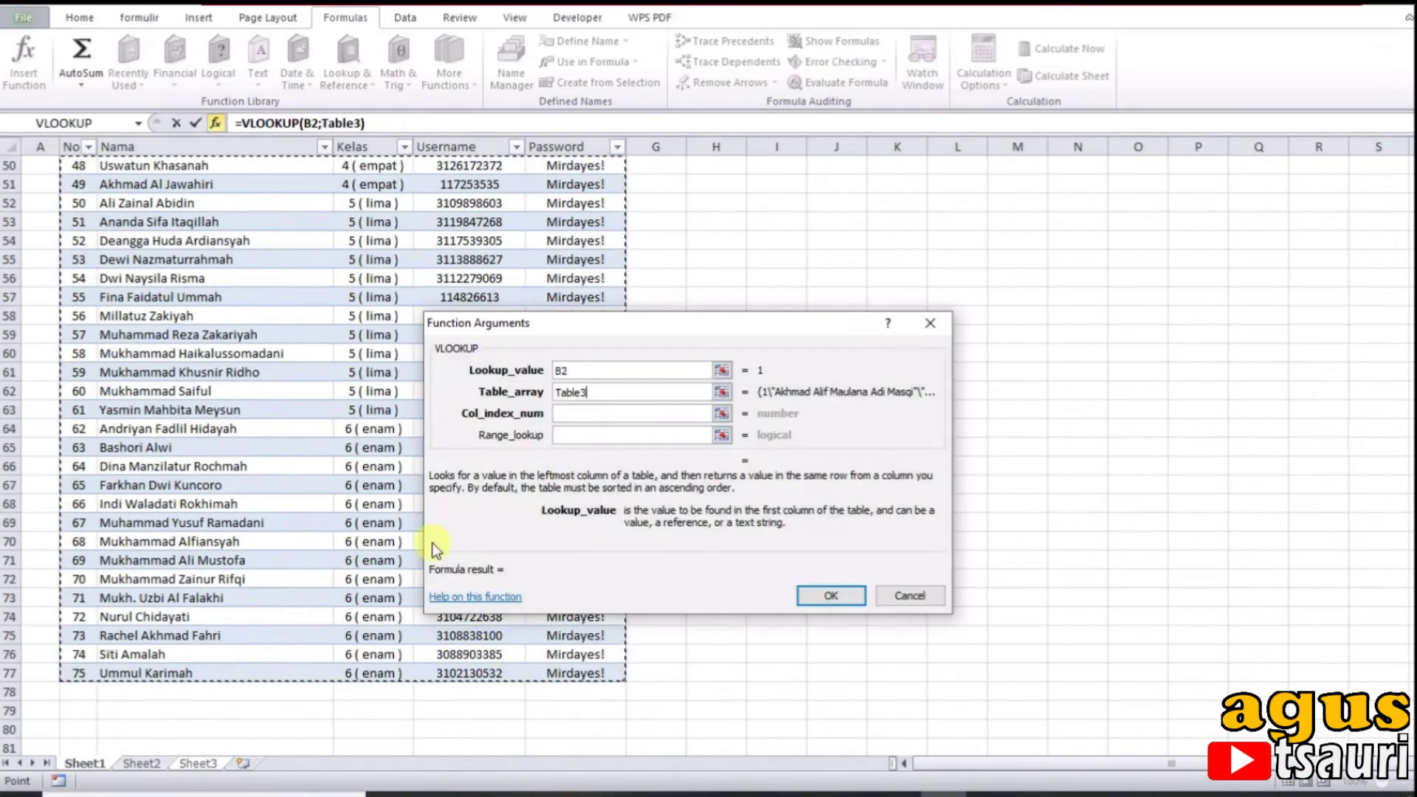
left_click(575, 412)
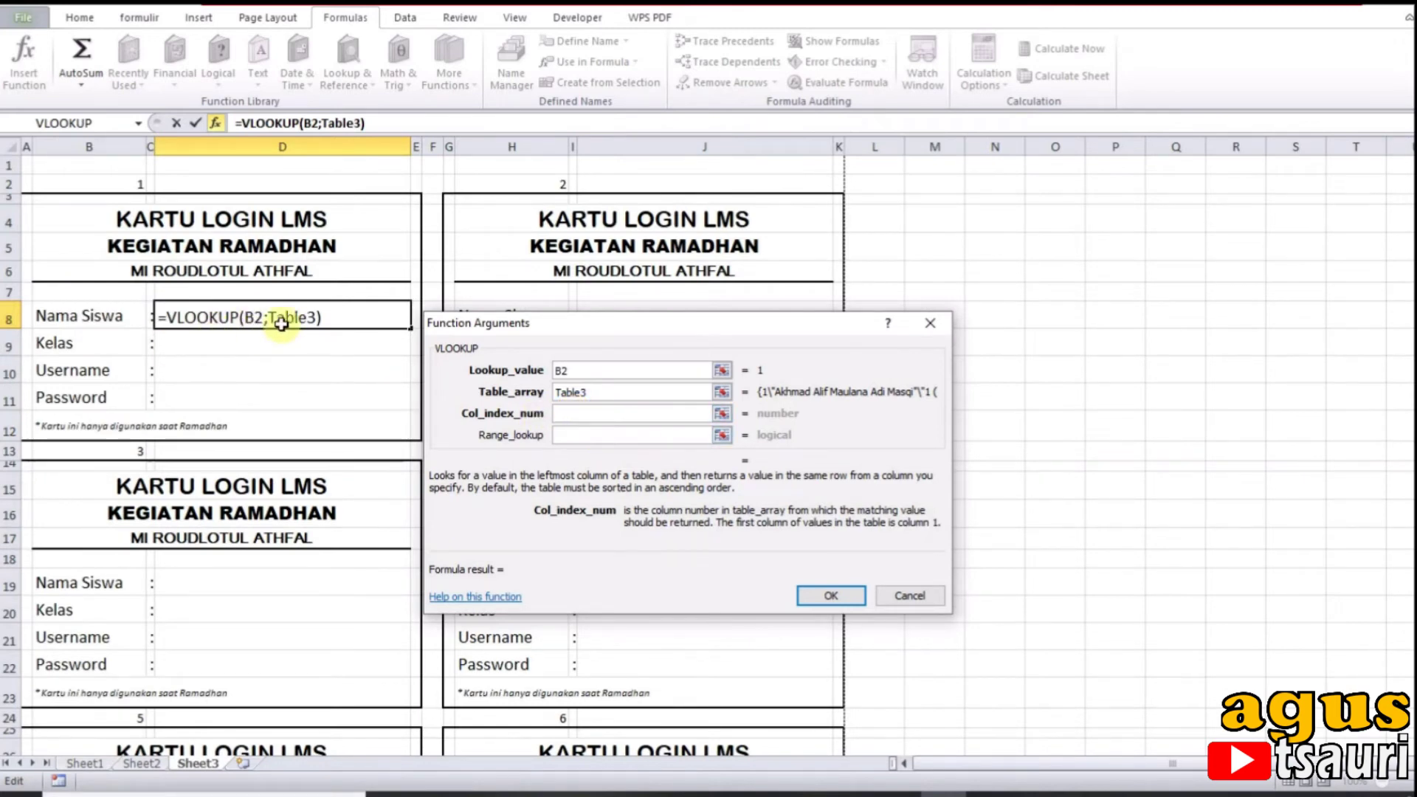
type("2")
left_click(565, 436)
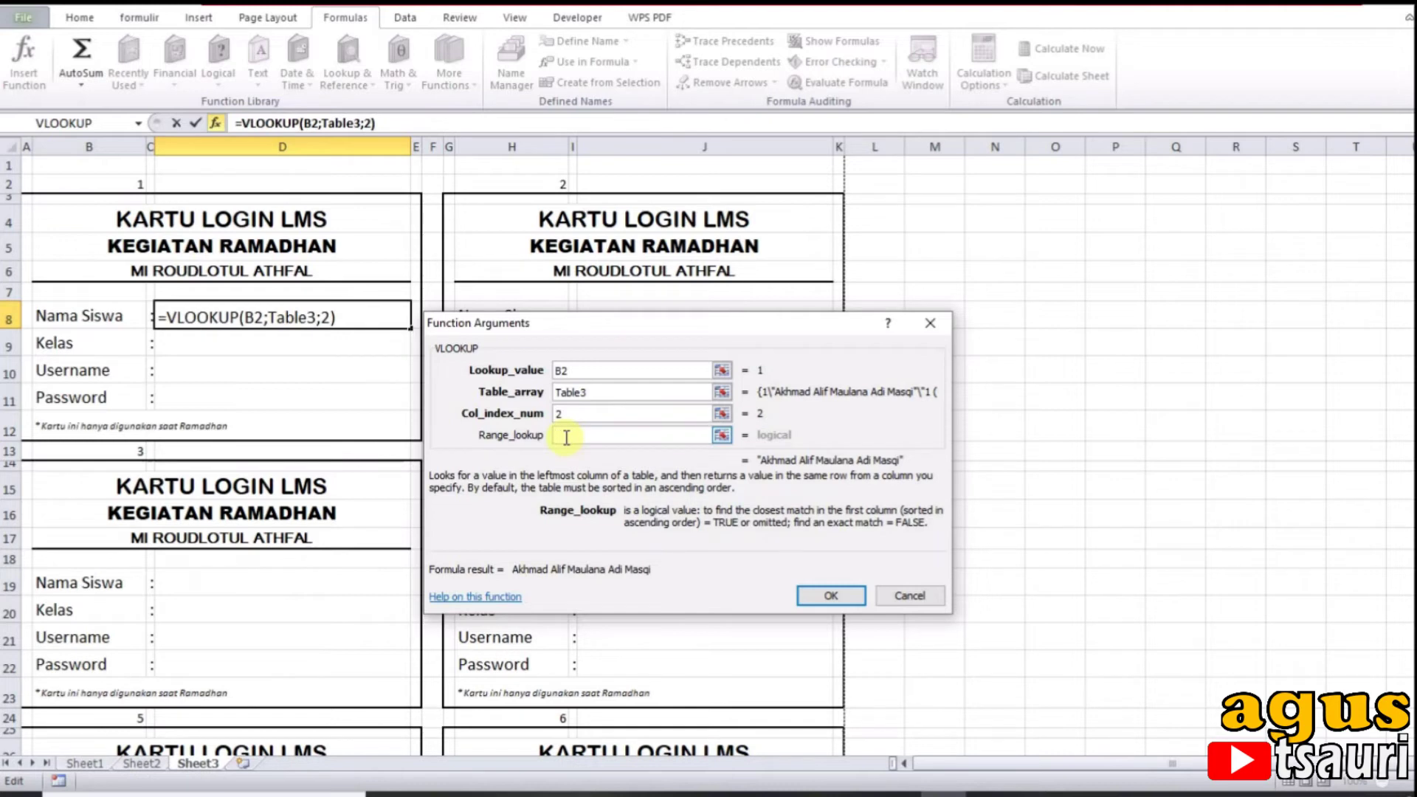
type("fals")
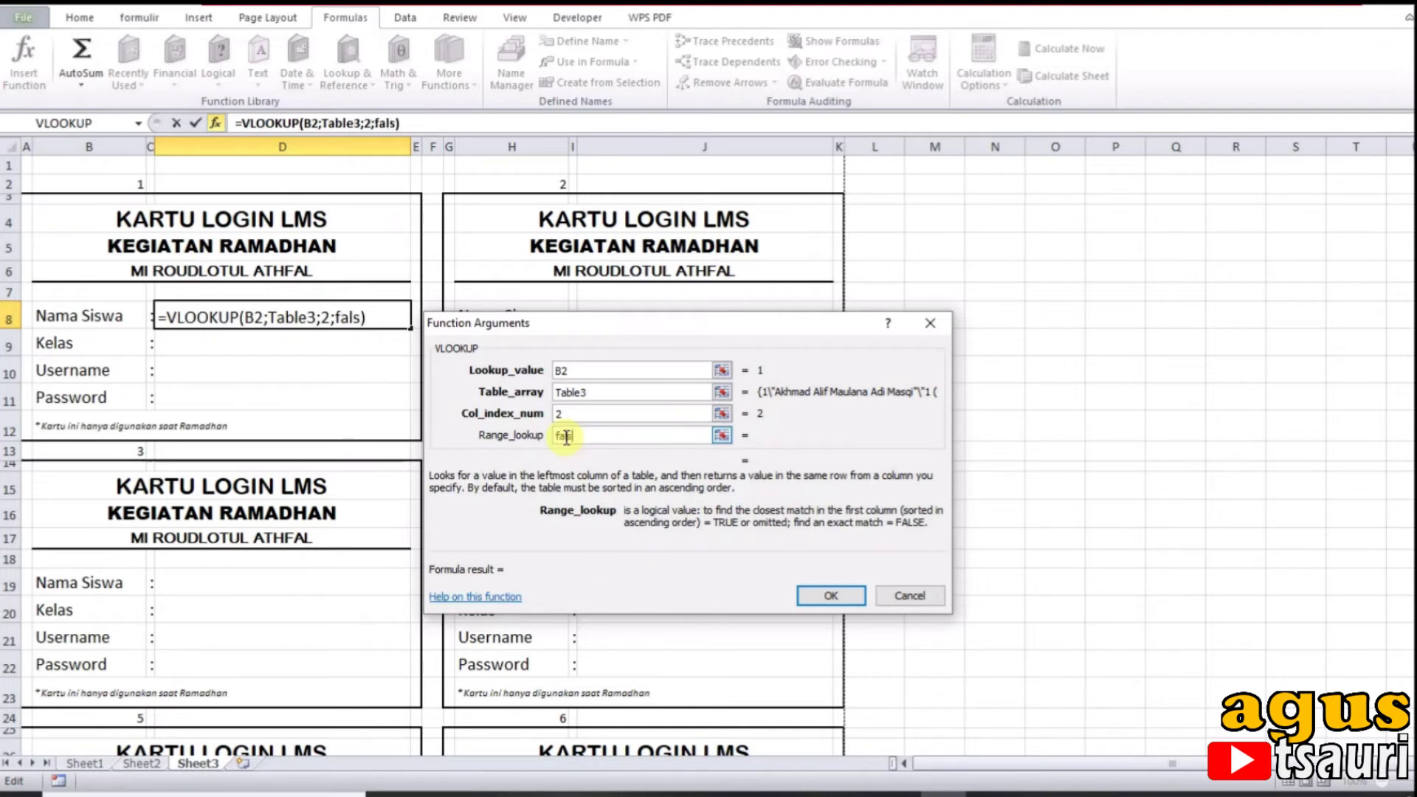
type("e")
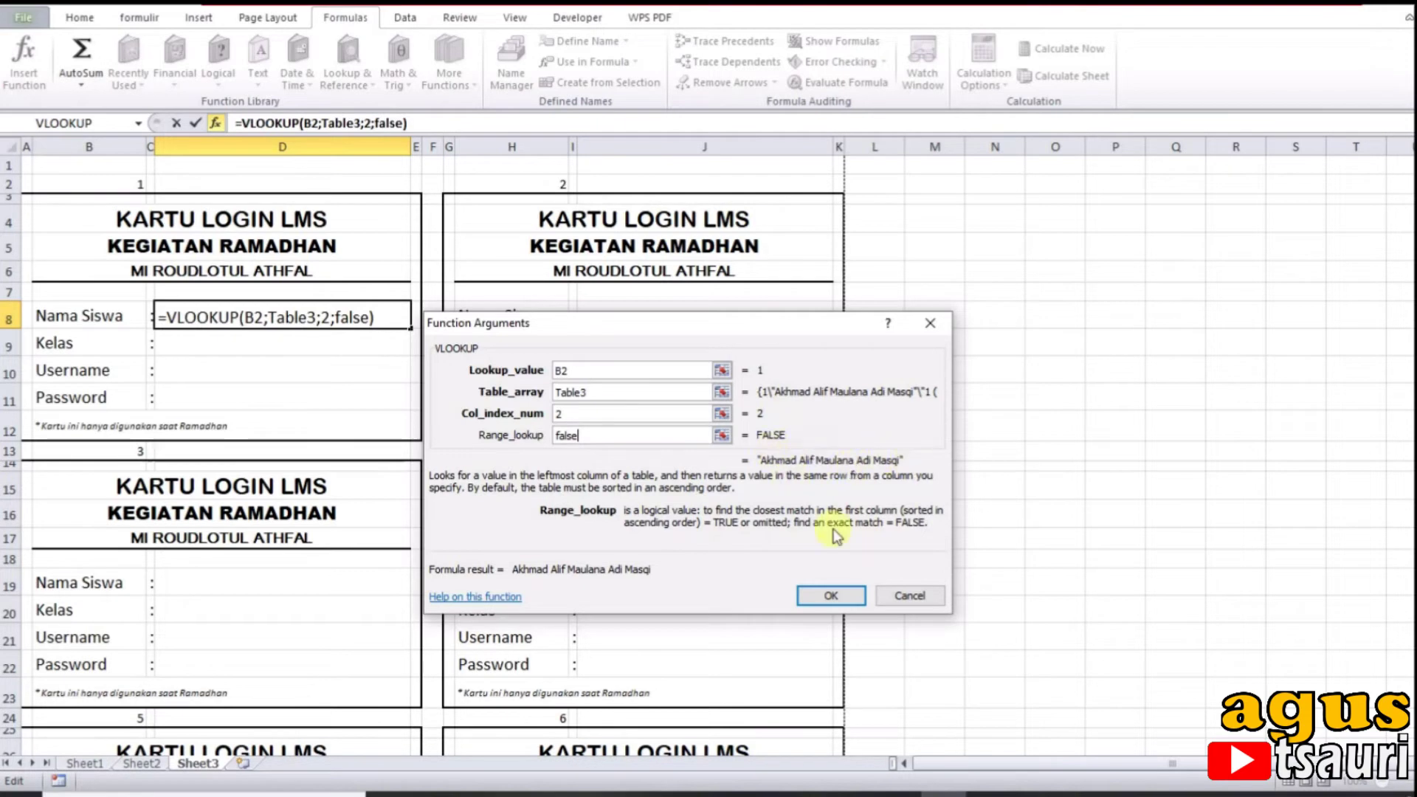
left_click(845, 593)
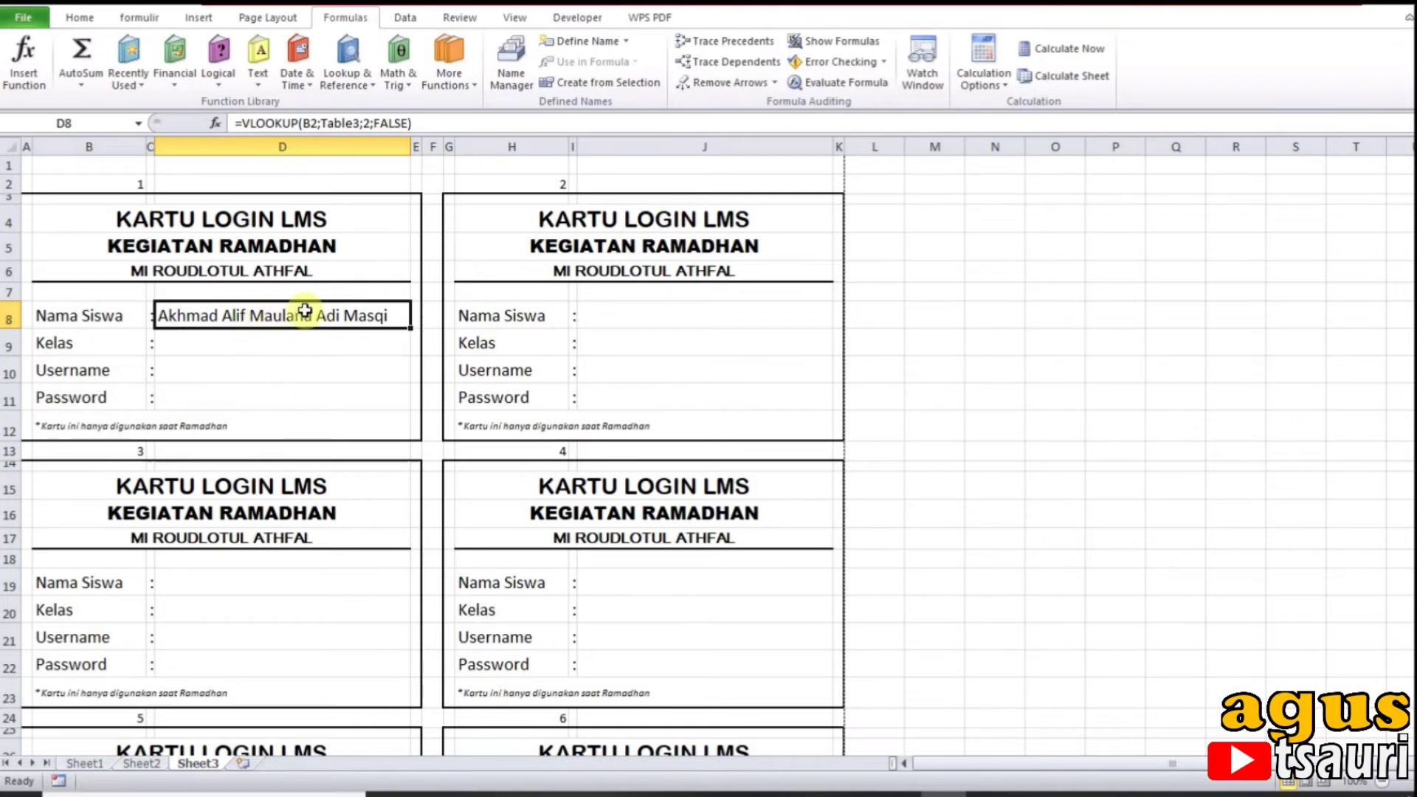
Step: Copy D8's VLOOKUP formula into D9 as the Kelas lookup with column index 3
left_click(282, 335)
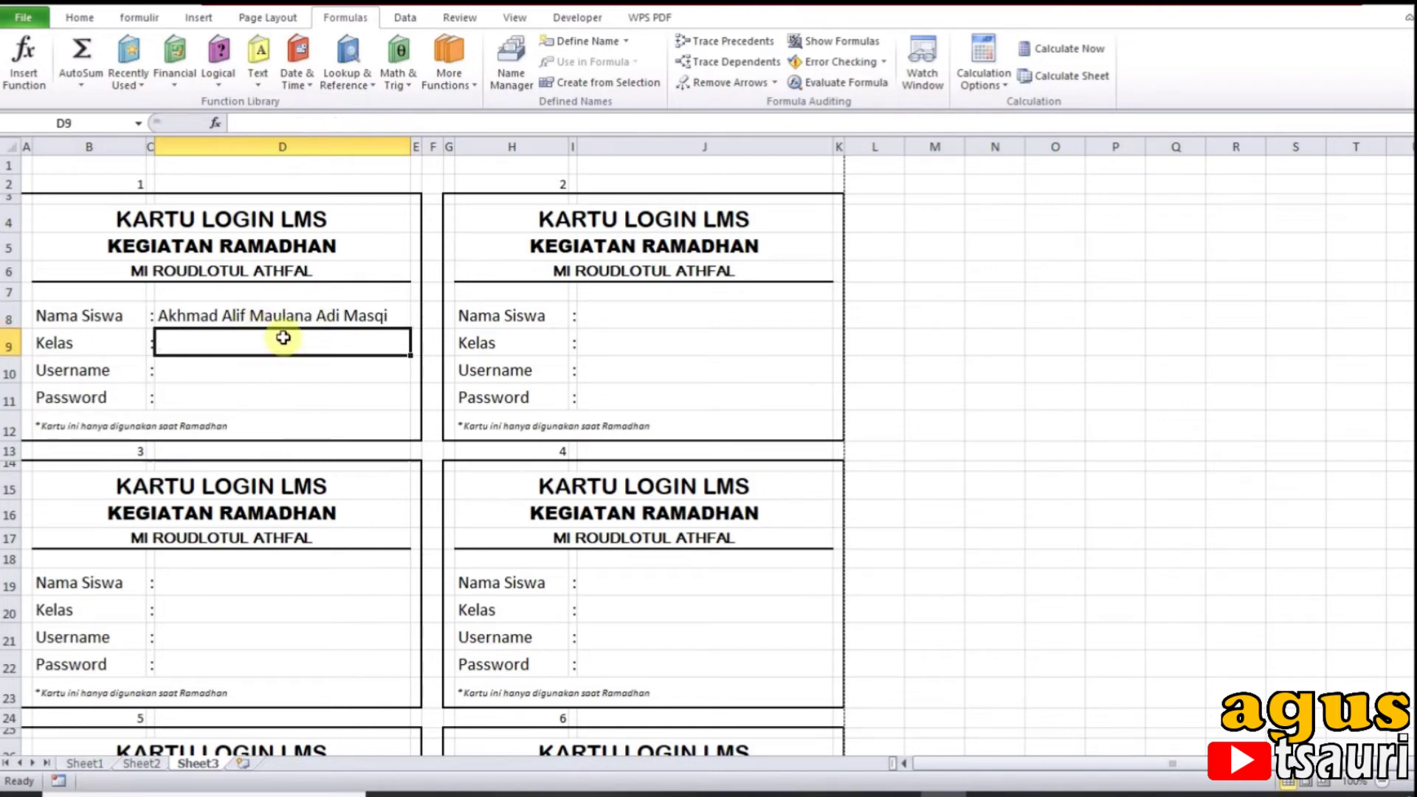
left_click(245, 314)
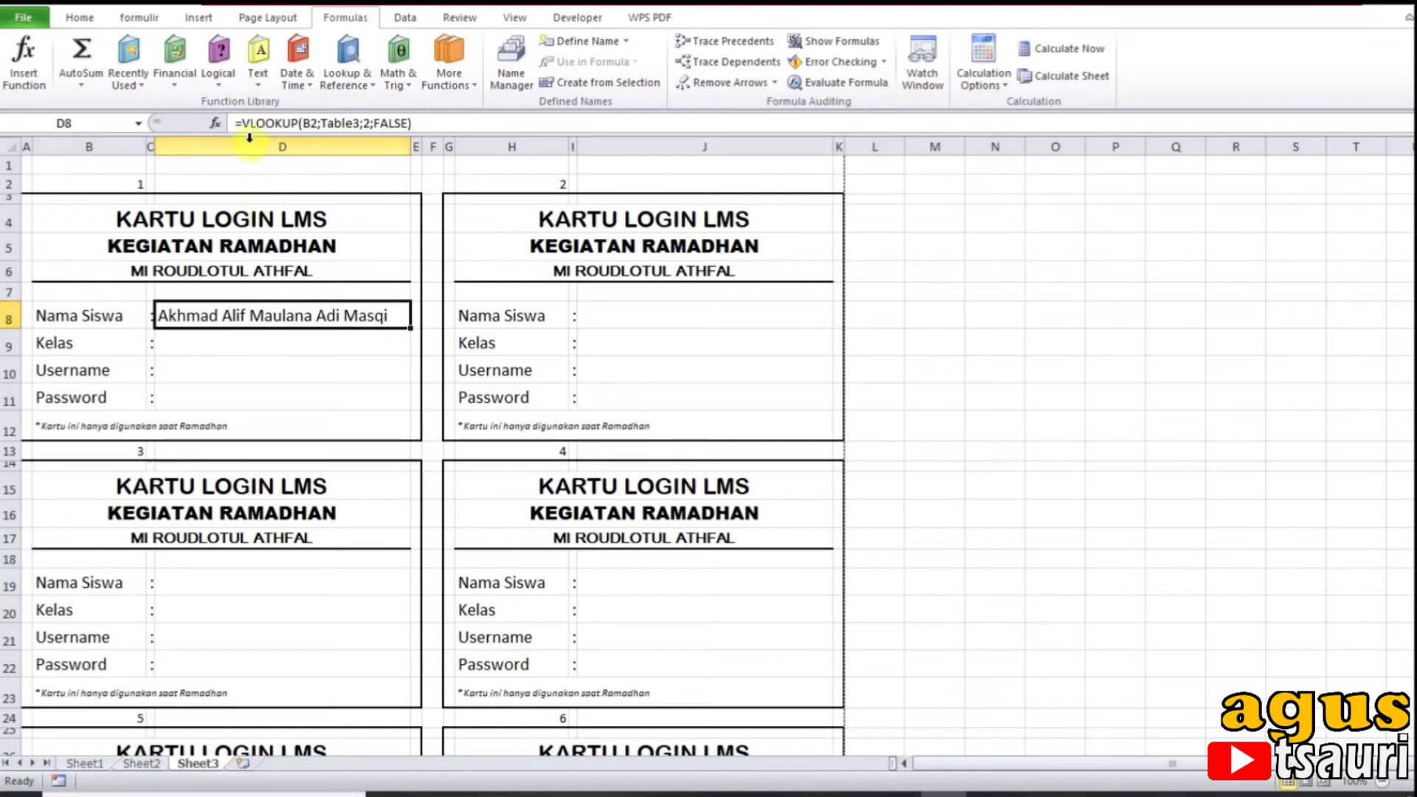
left_click(233, 122)
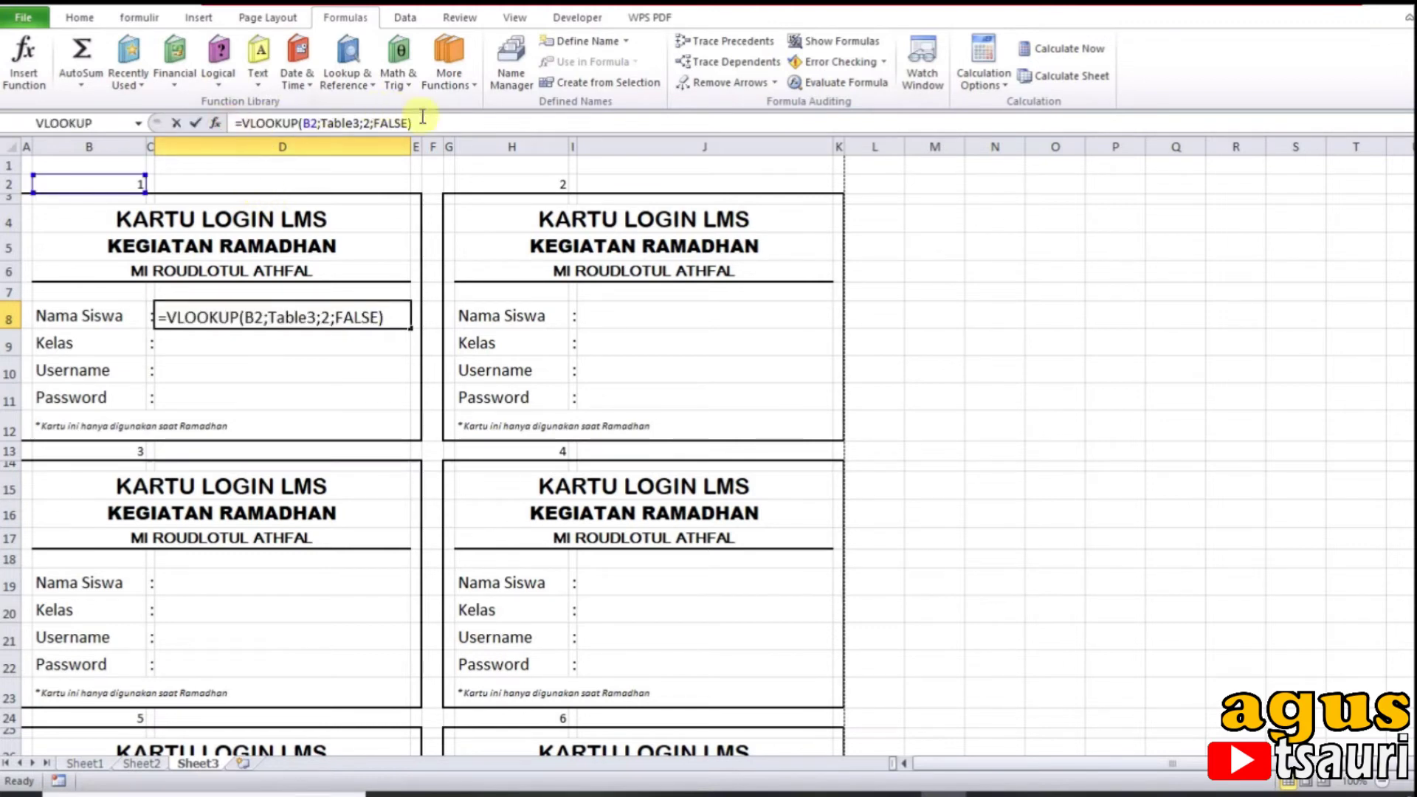
left_click_drag(234, 122, 418, 132)
key("ctrl+c")
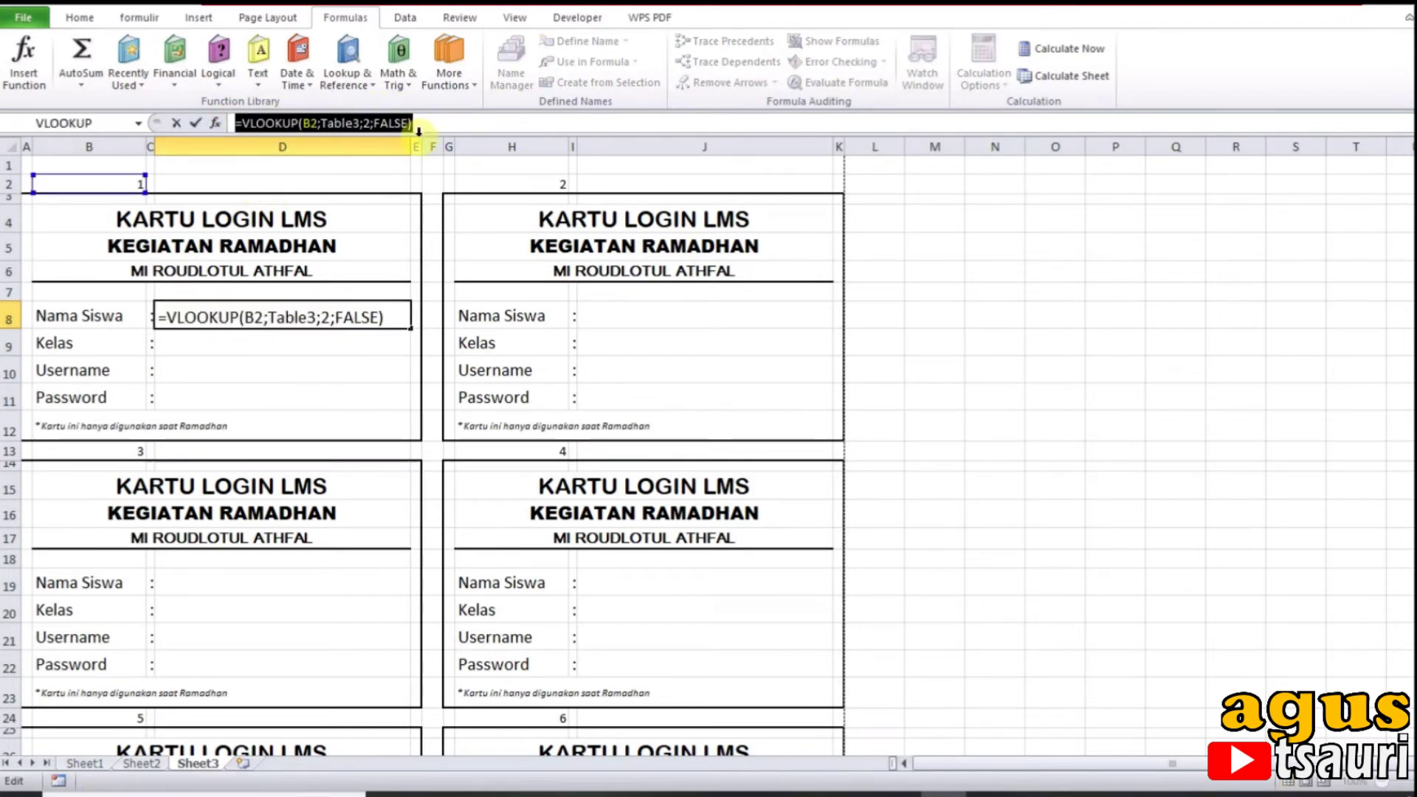
key("Return")
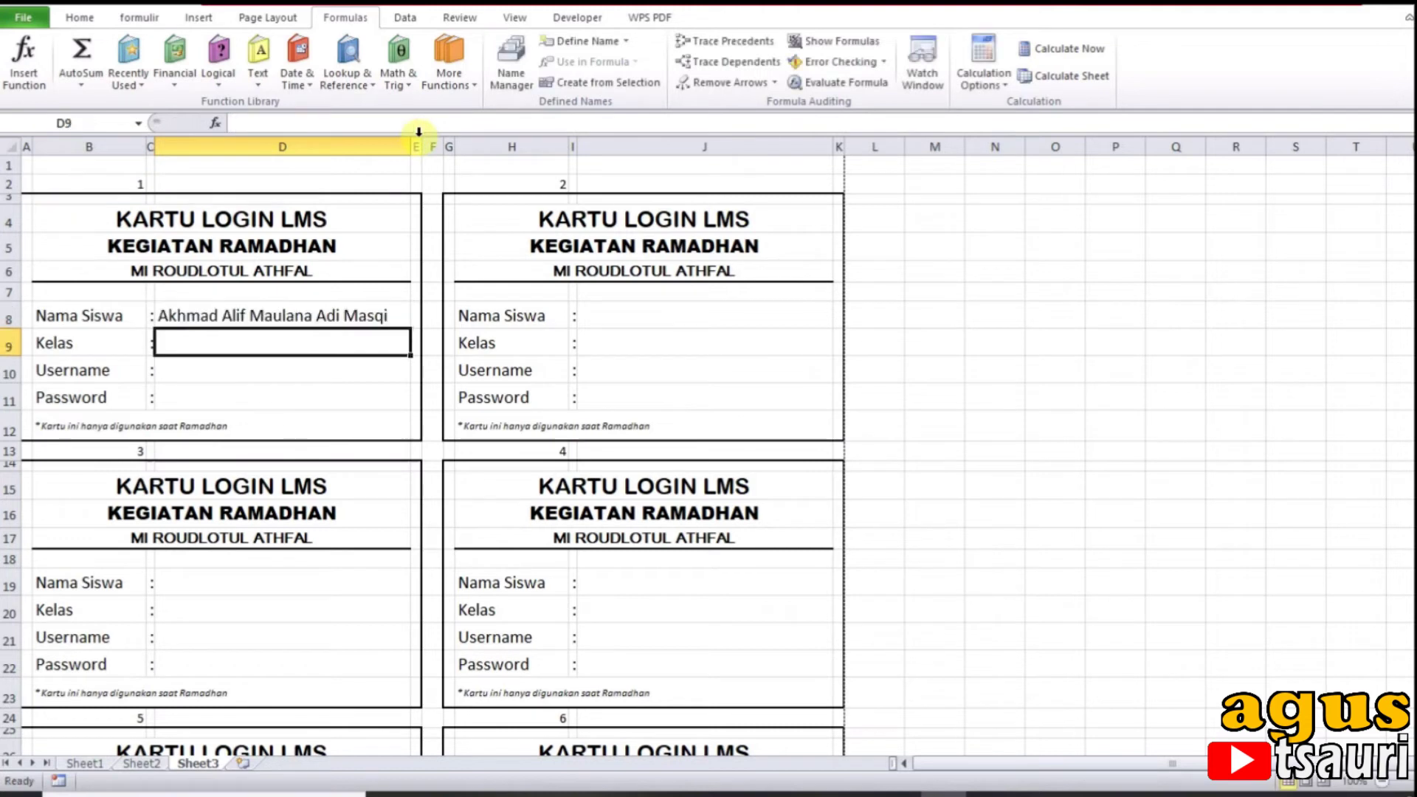
key("F2")
key("ctrl+v")
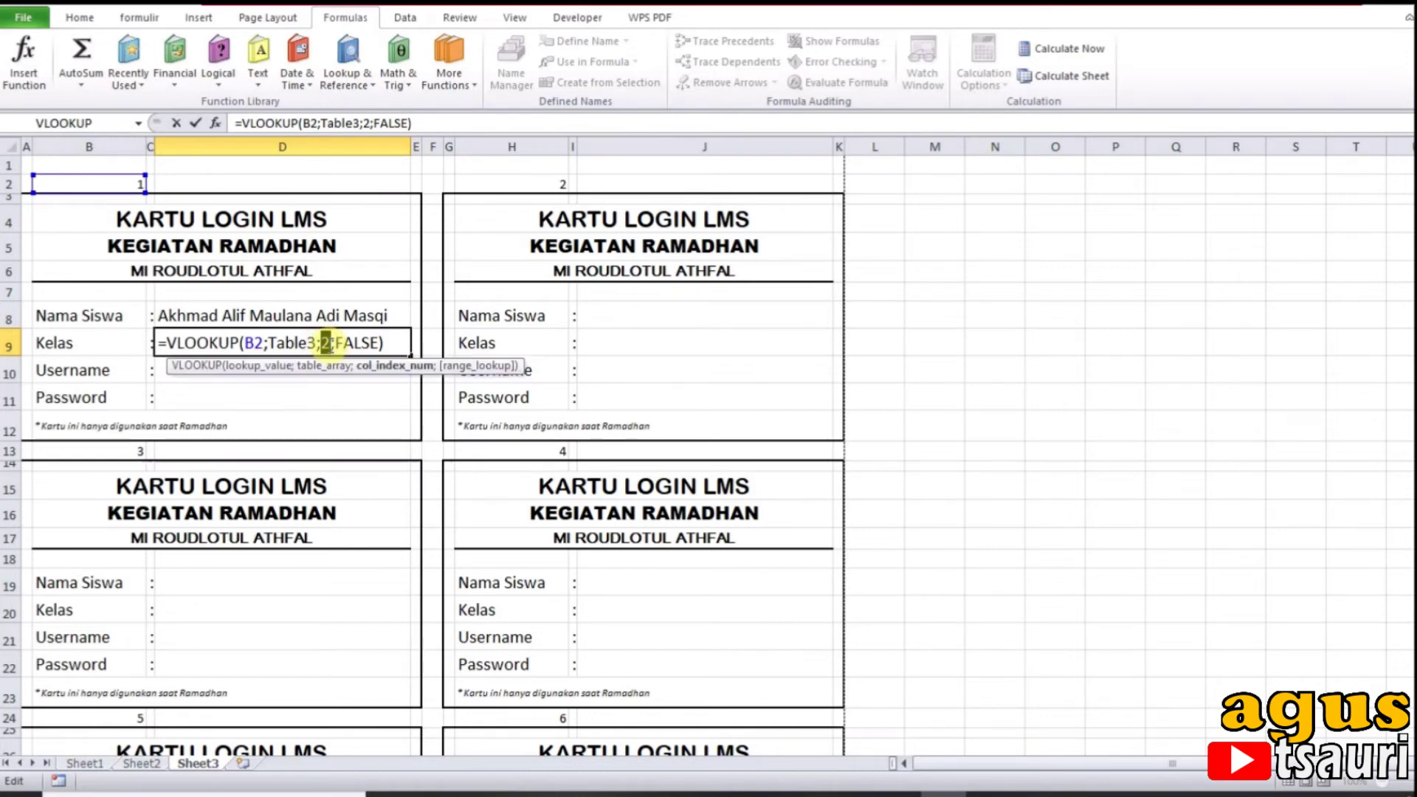
key("Return")
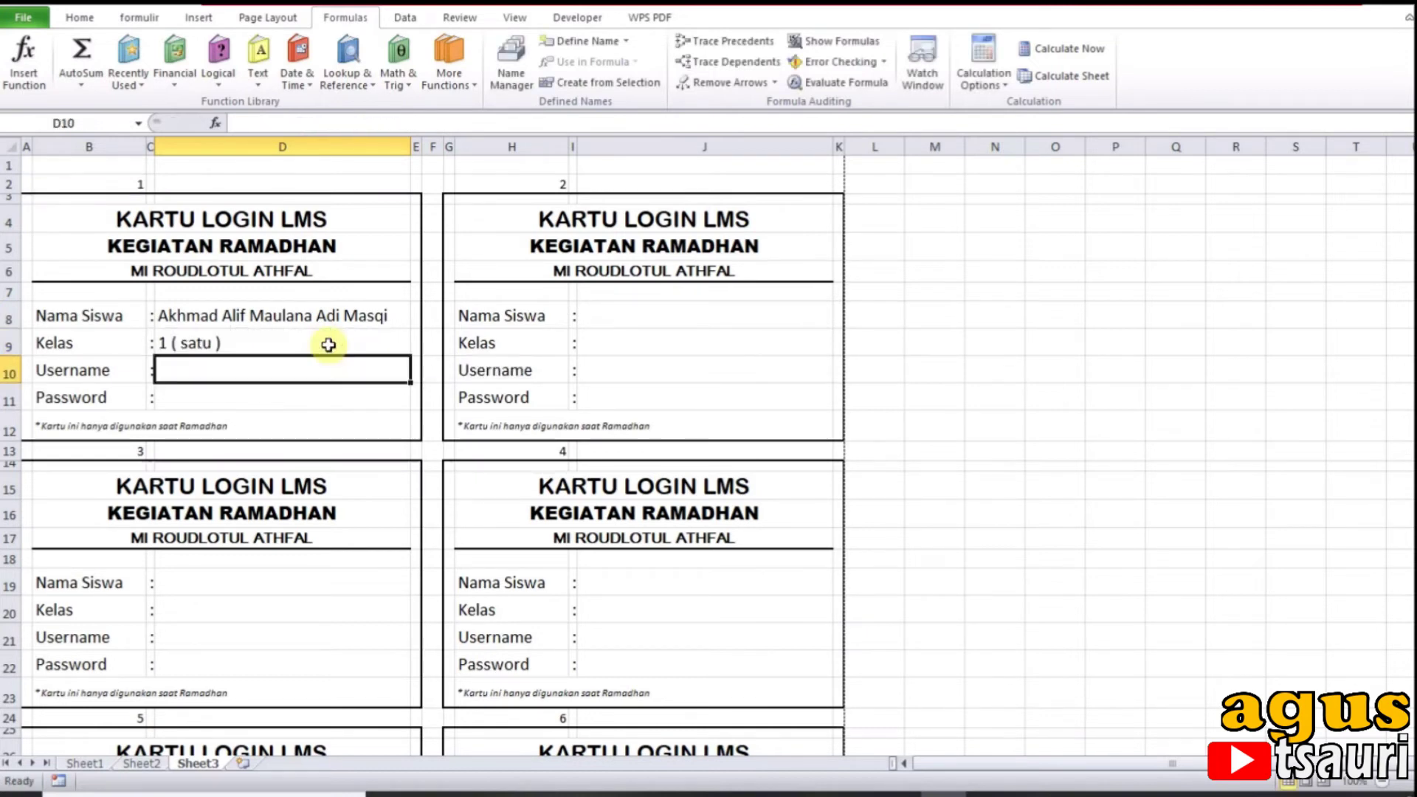
Step: Paste the lookup into D10 and D11 with column indexes 4 and 5
type("=")
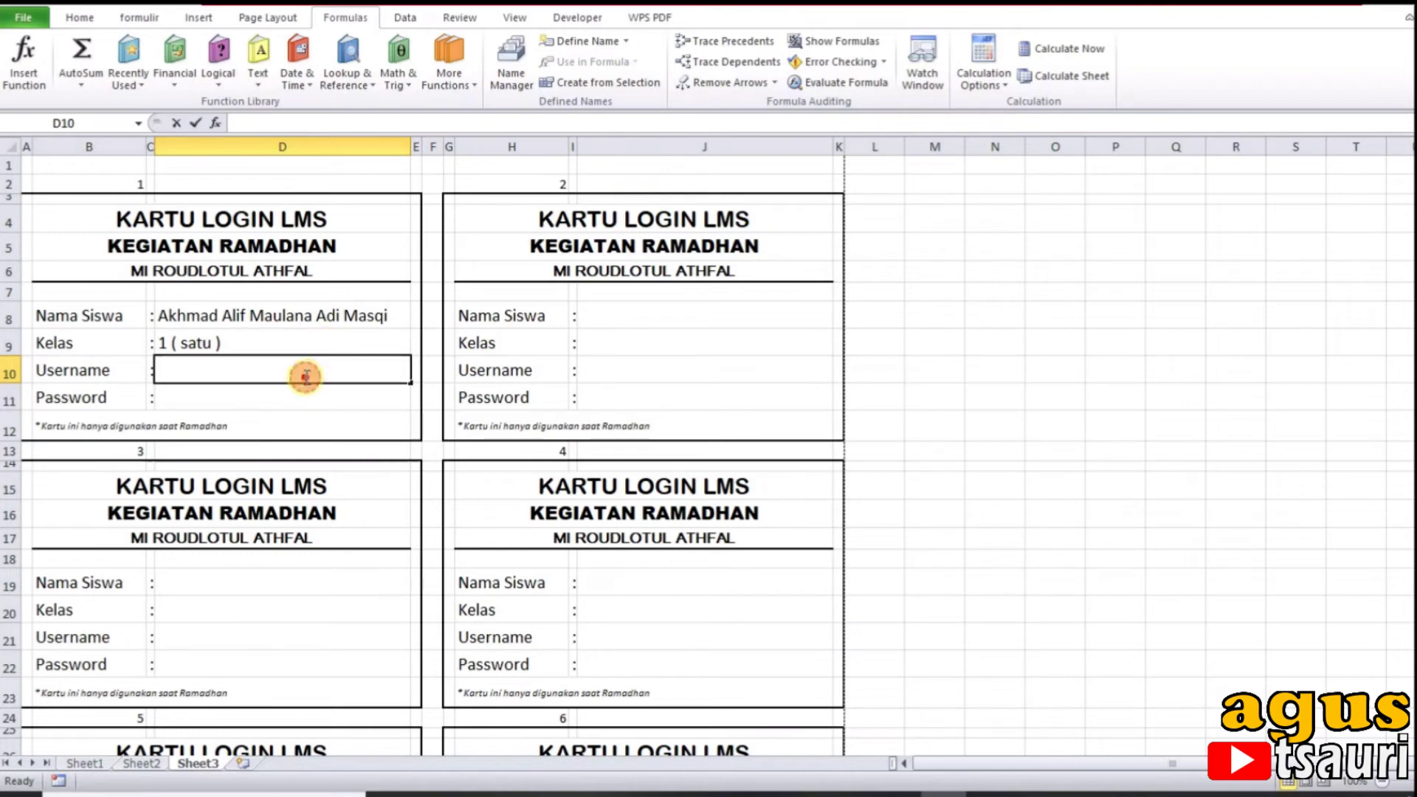
key("ctrl+v")
double_click(325, 371)
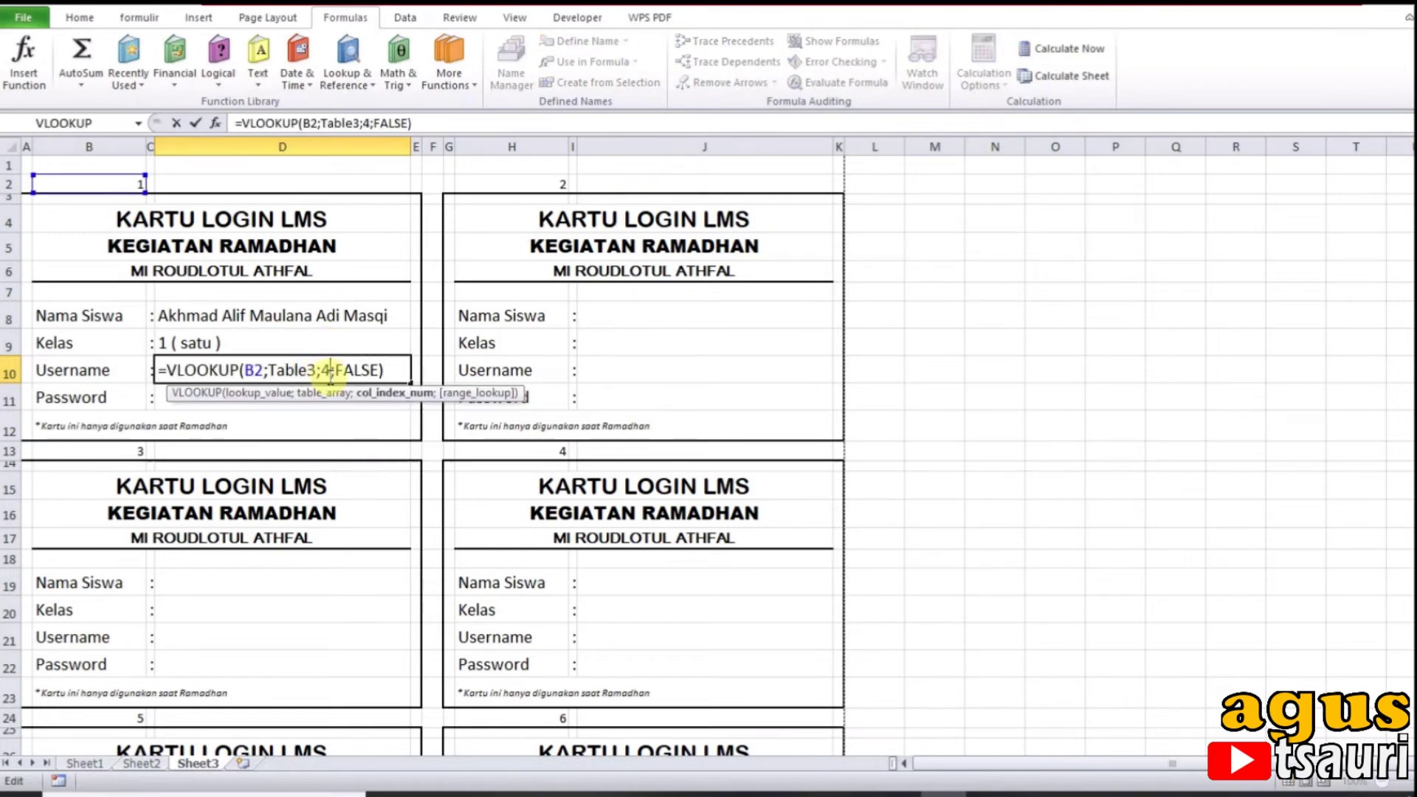
key("Return")
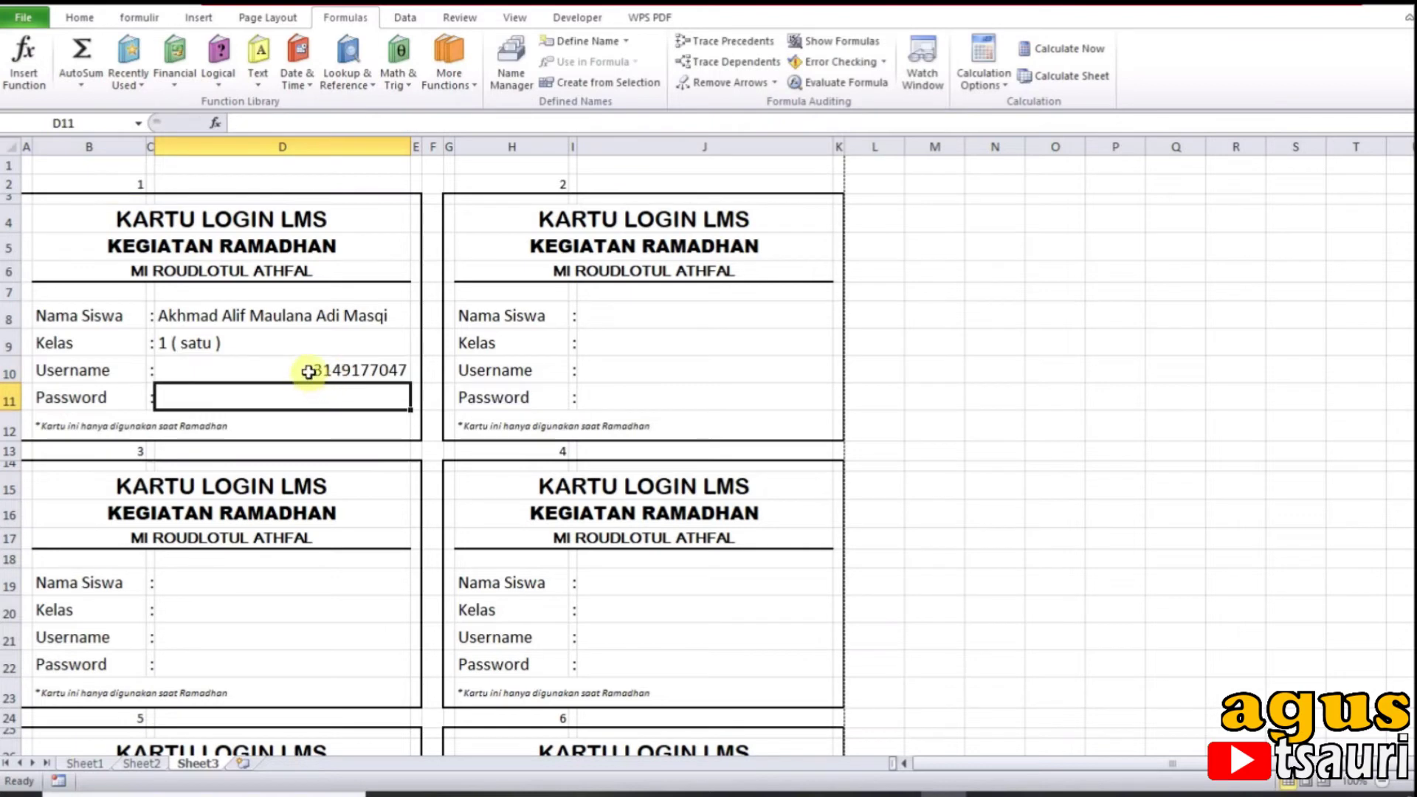
type("=")
key("ctrl+v")
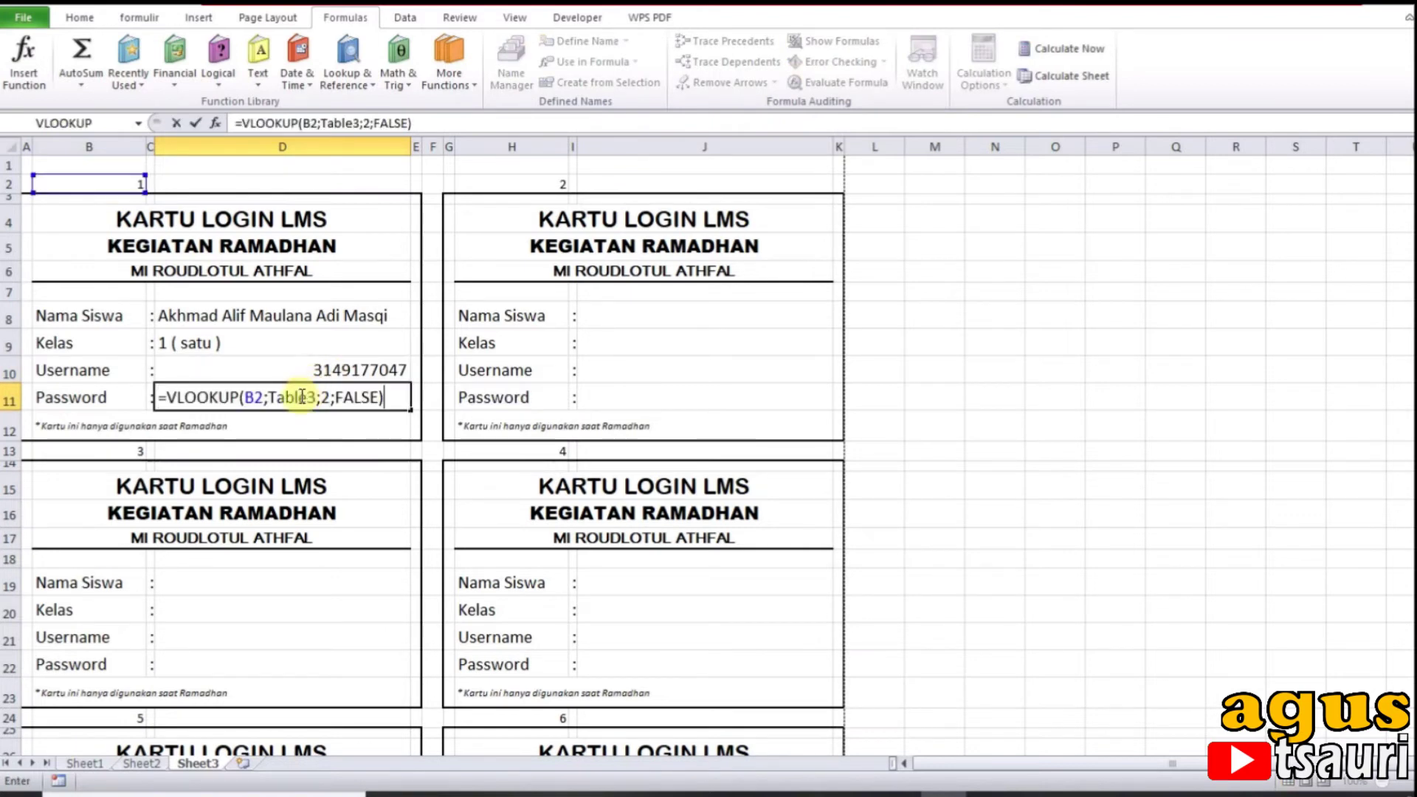
double_click(323, 398)
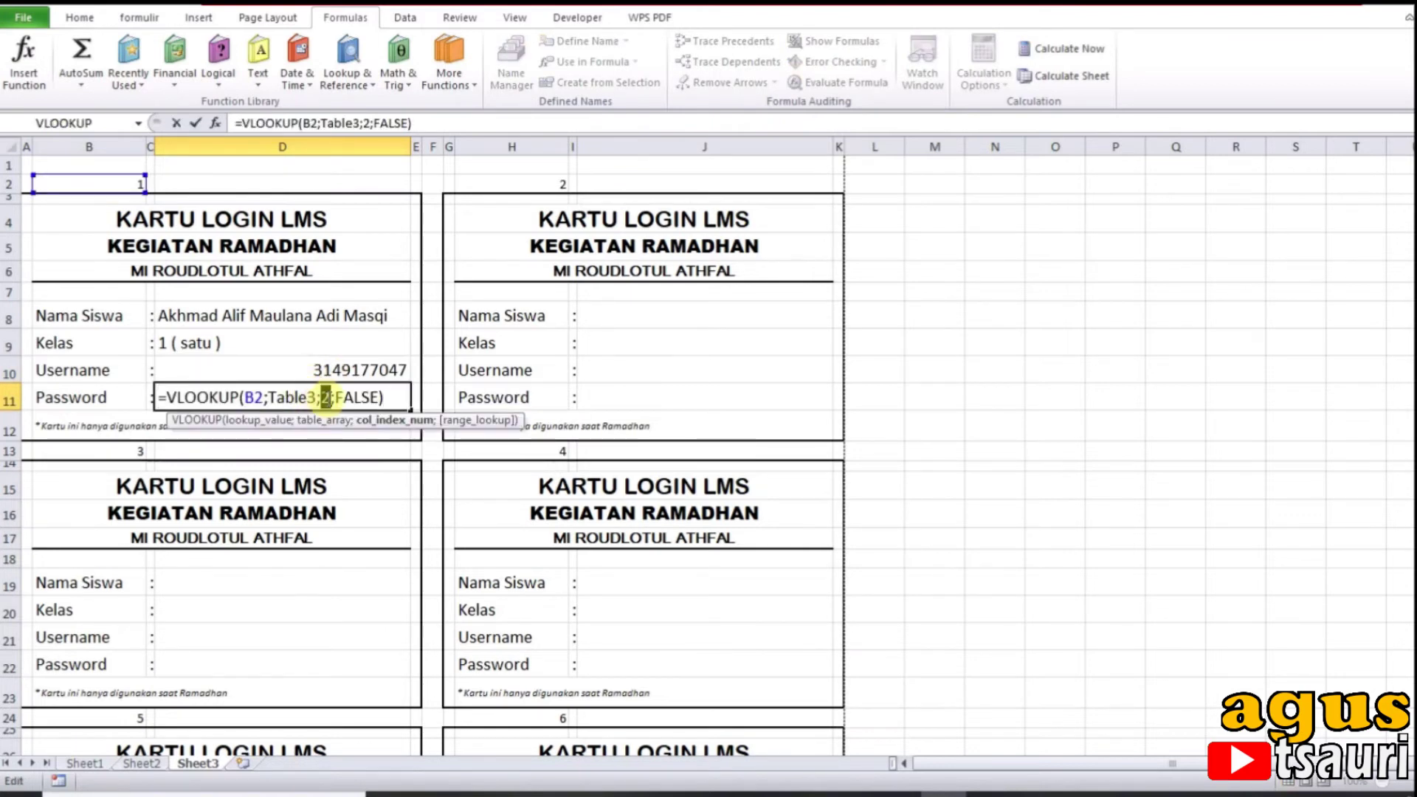
type("5")
key("Return")
Step: Left-align the username lookup in D10
left_click(291, 369)
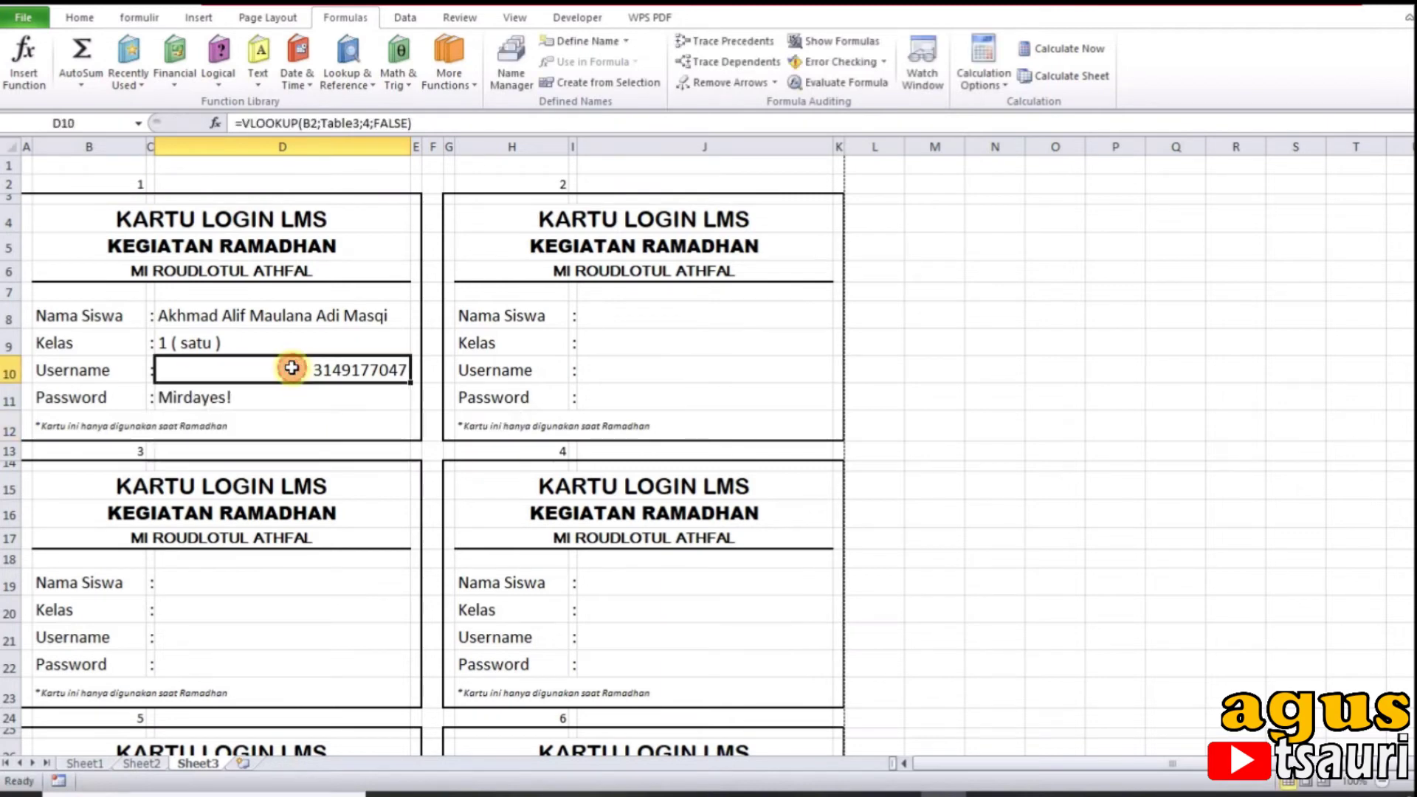
left_click(79, 19)
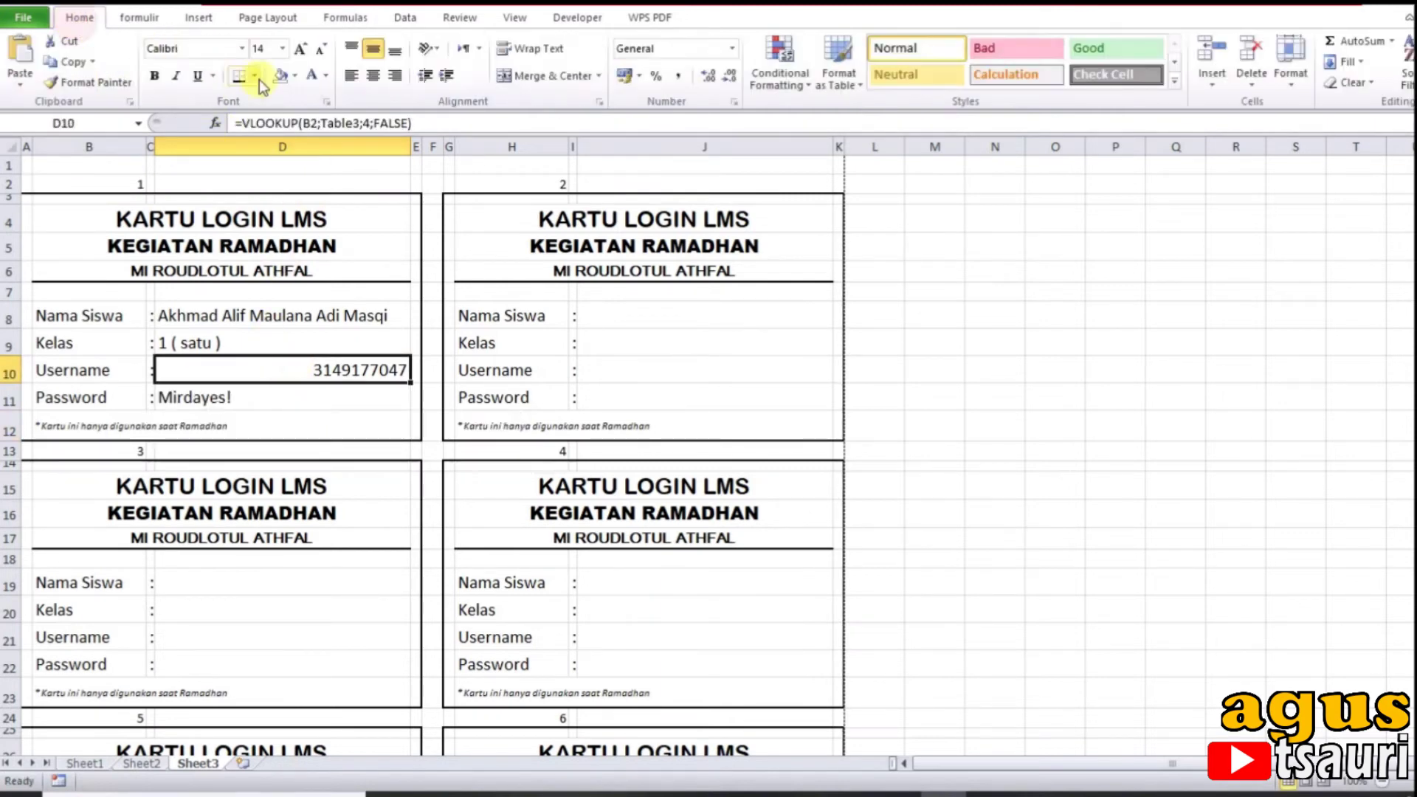
left_click(346, 76)
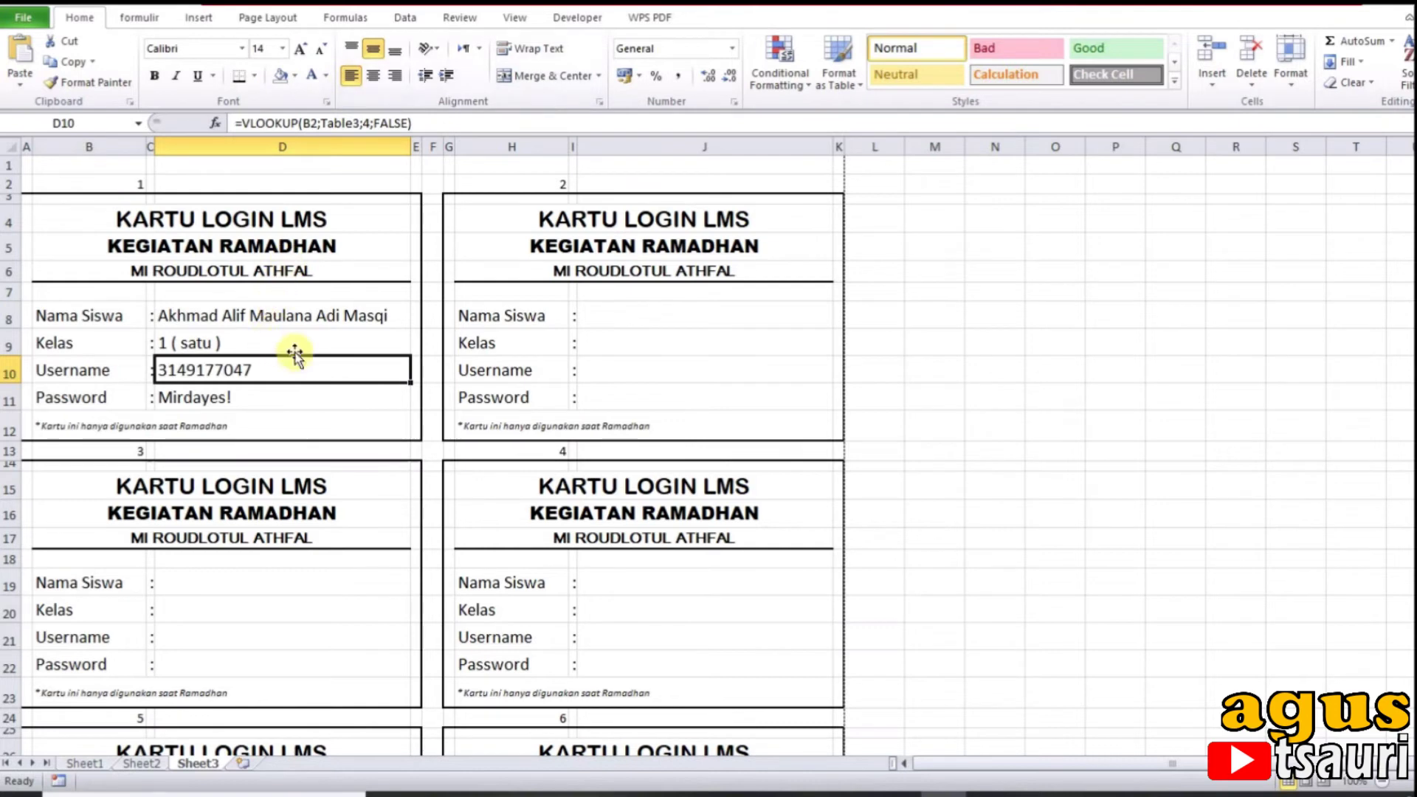
left_click_drag(264, 330, 273, 391)
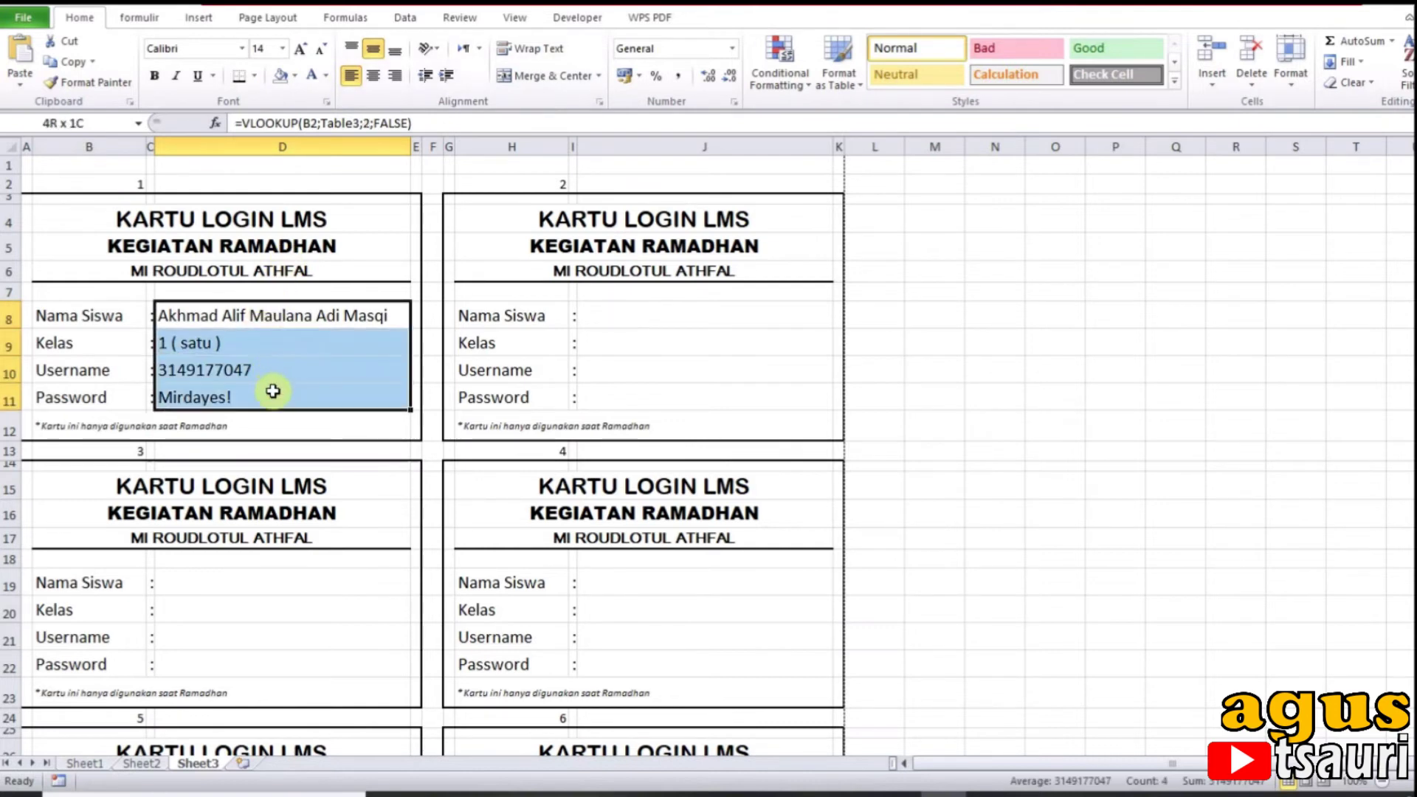
Step: Copy the four lookup cells and paste them into the second, third and fourth cards
key("ctrl+c")
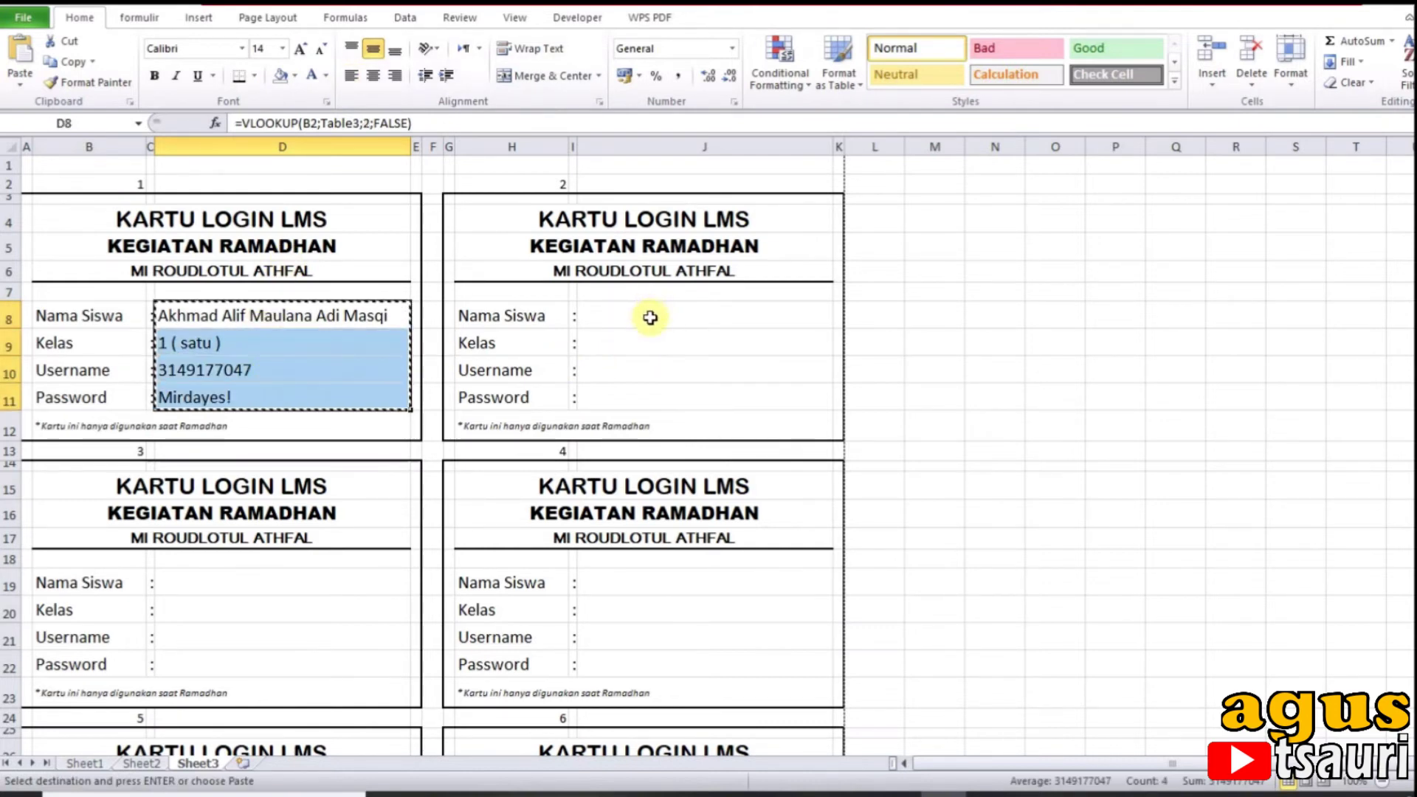
left_click(650, 316)
key("ctrl+v")
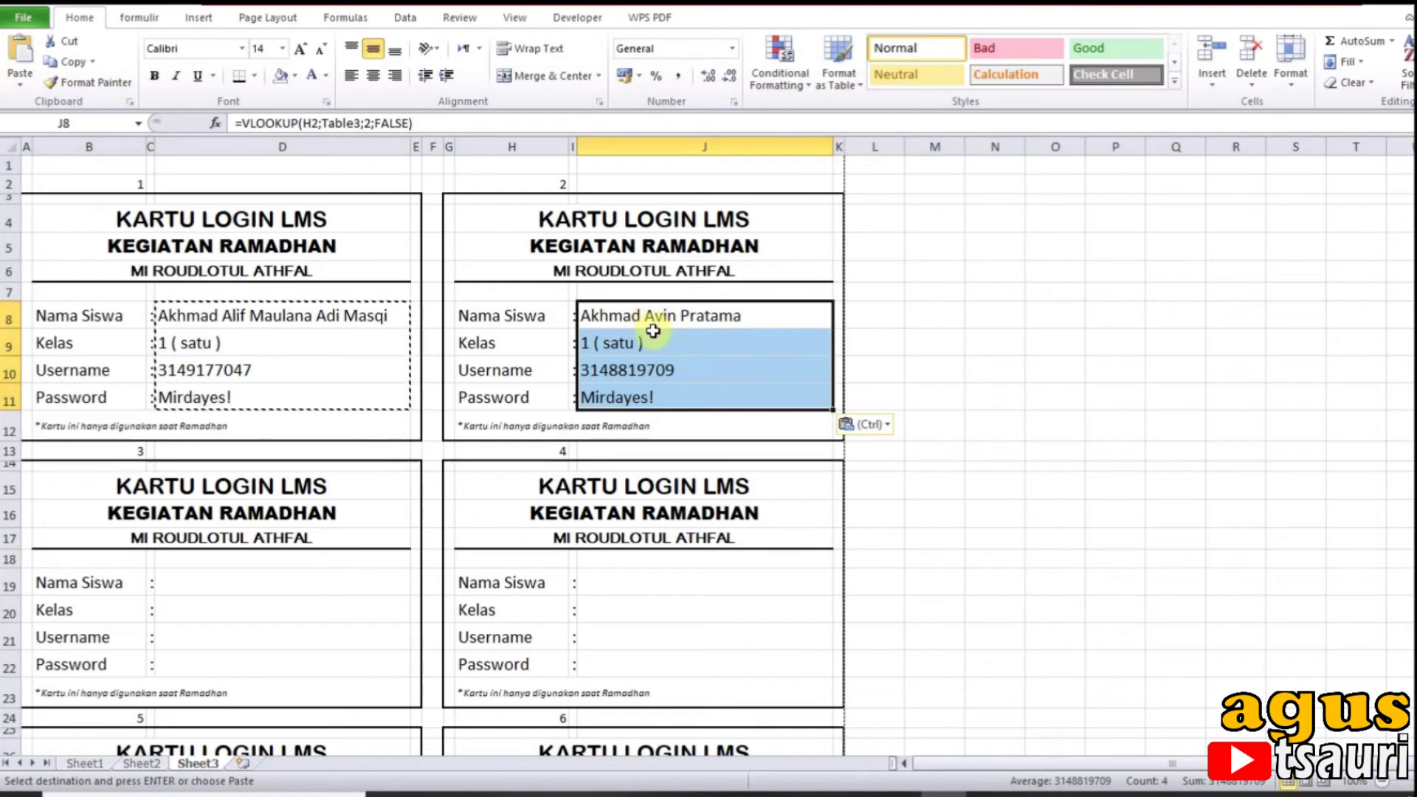
left_click(265, 584)
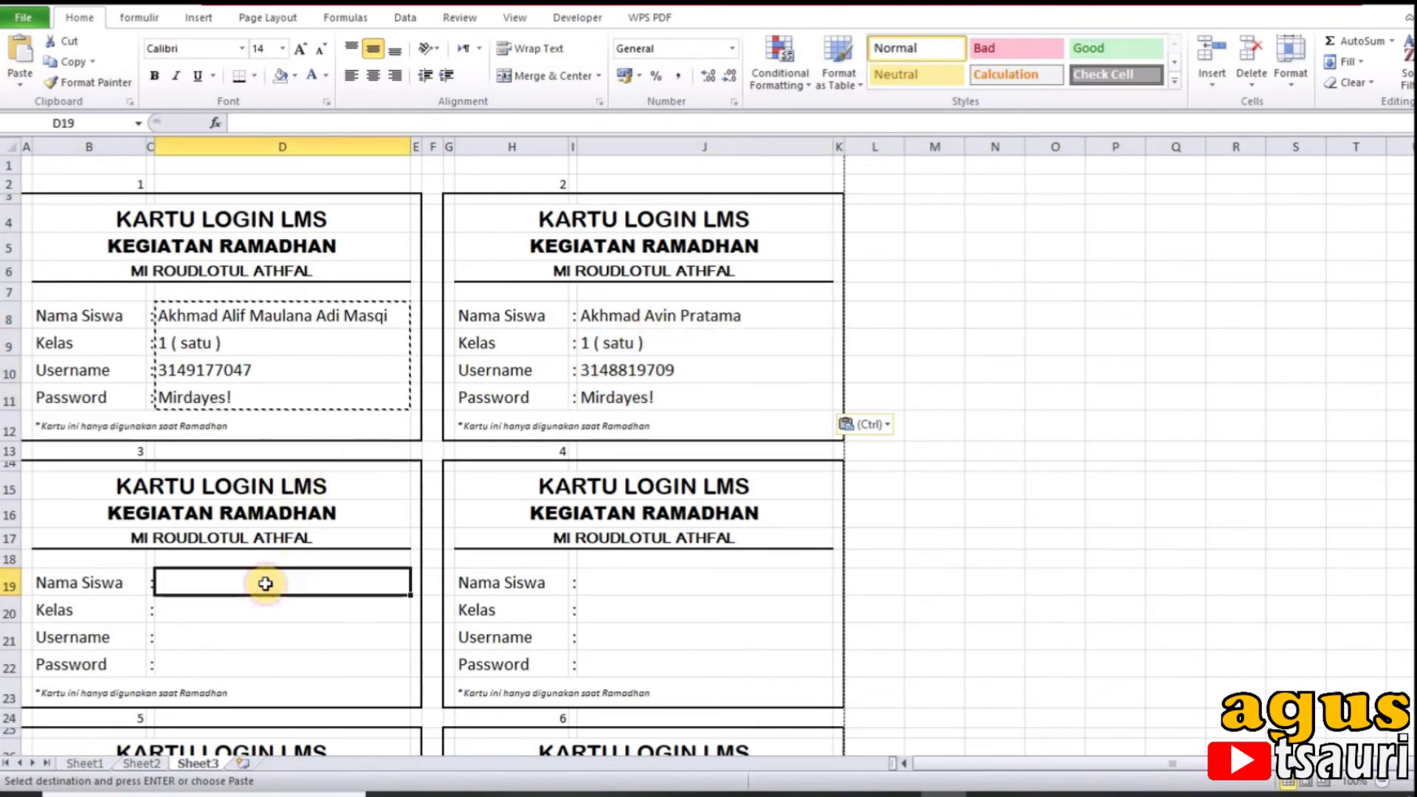
key("ctrl+v")
left_click(607, 582)
key("ctrl+v")
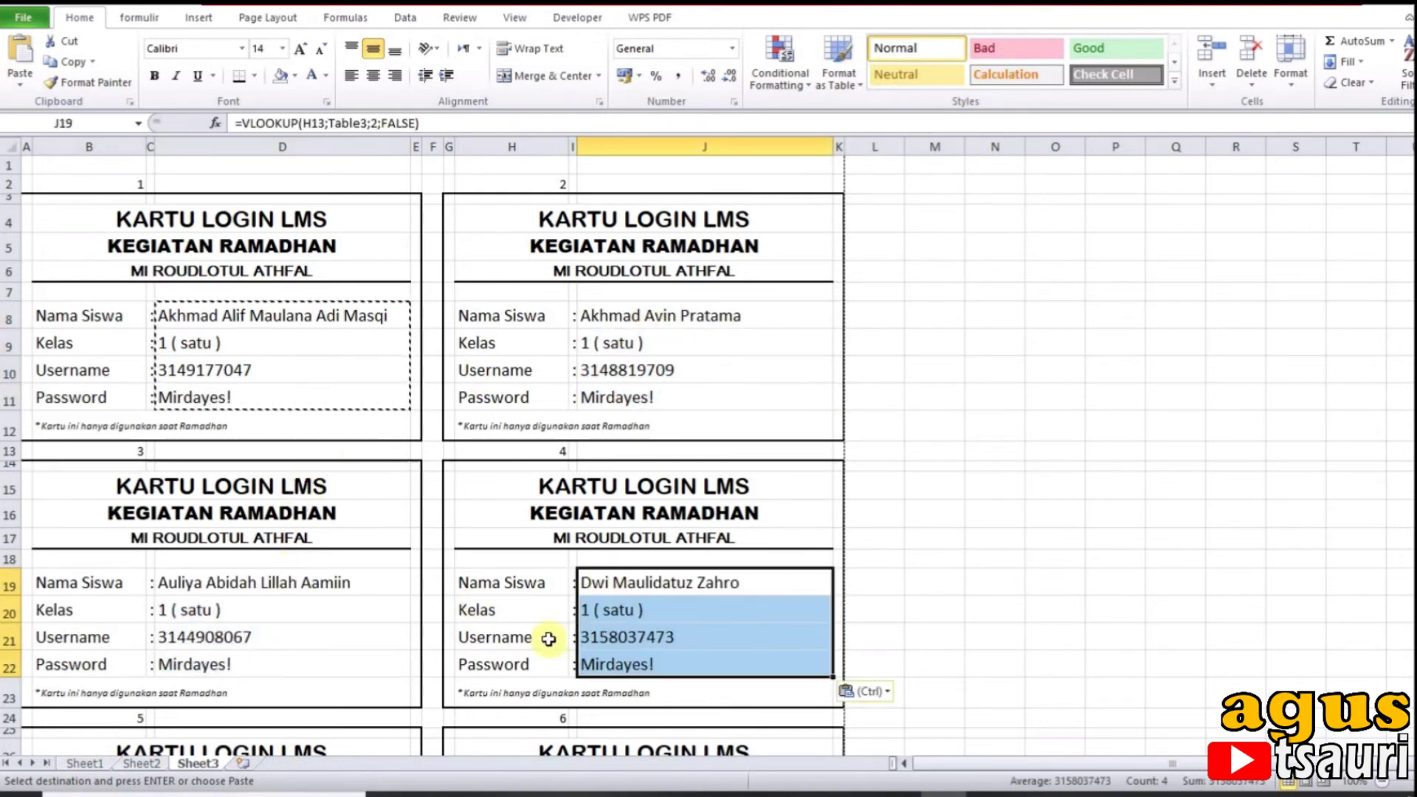
Step: Paste the lookup block into the student detail areas of cards 5 through 10
scroll(548, 639, "down", 6)
left_click(285, 435)
key("ctrl+v")
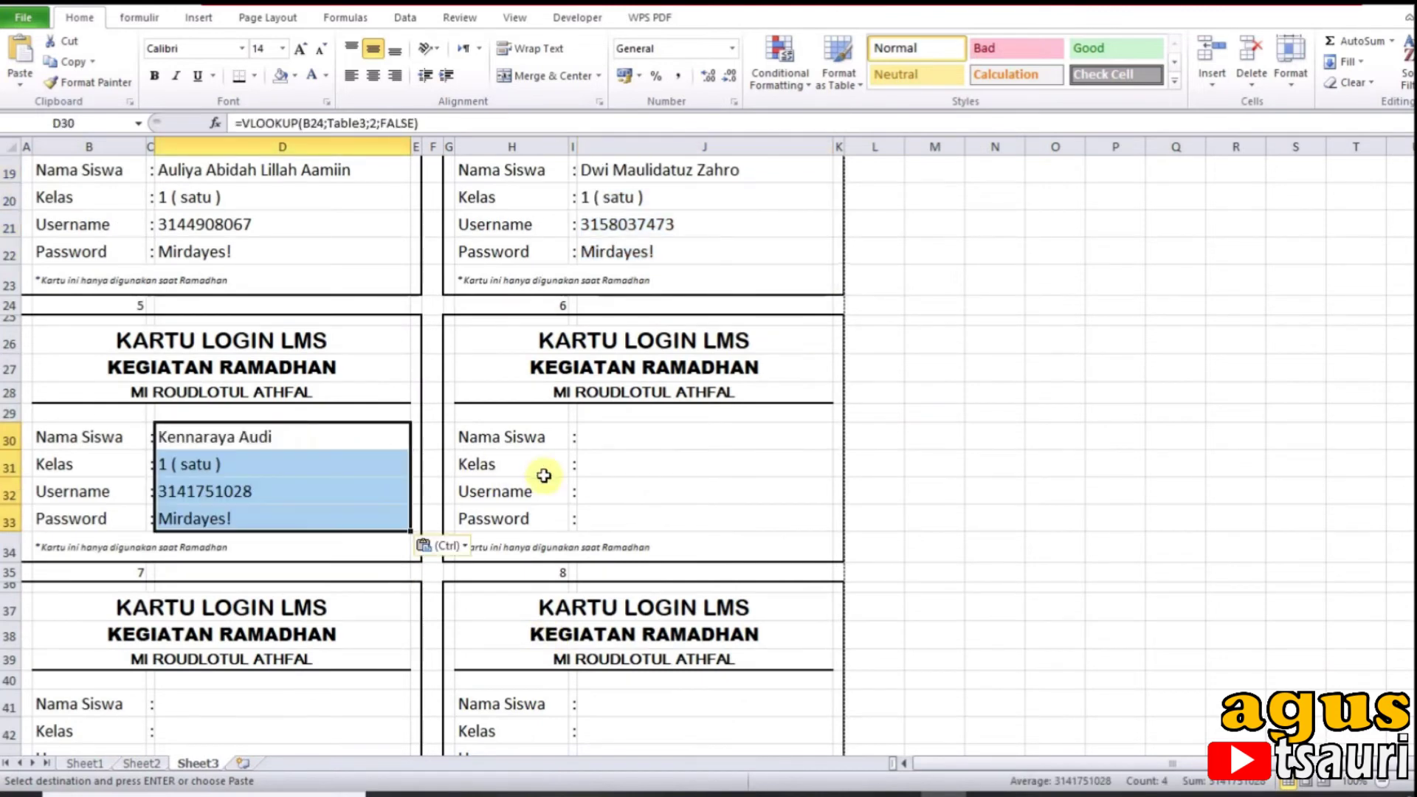
left_click(675, 436)
key("ctrl+v")
scroll(427, 579, "down", 3)
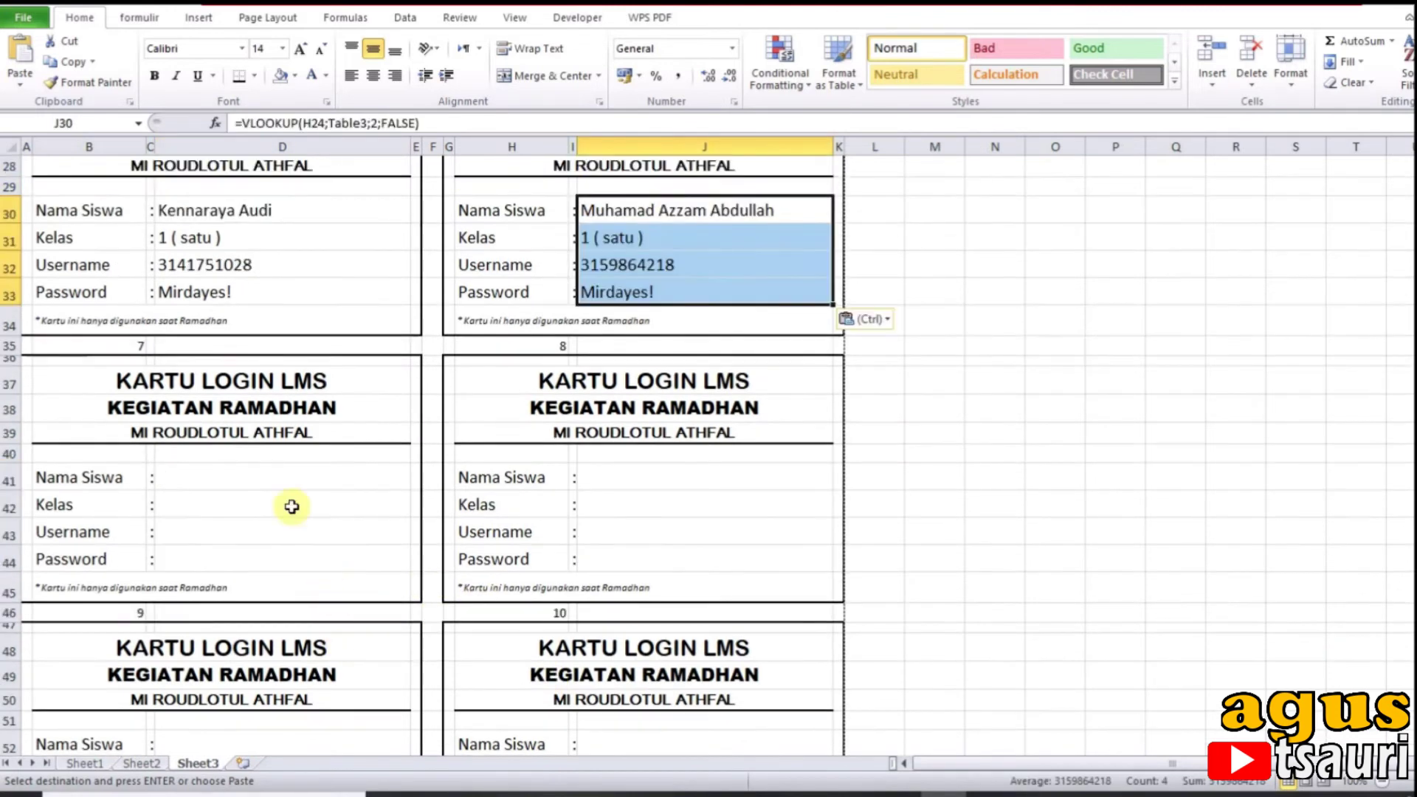
left_click(279, 475)
key("ctrl+v")
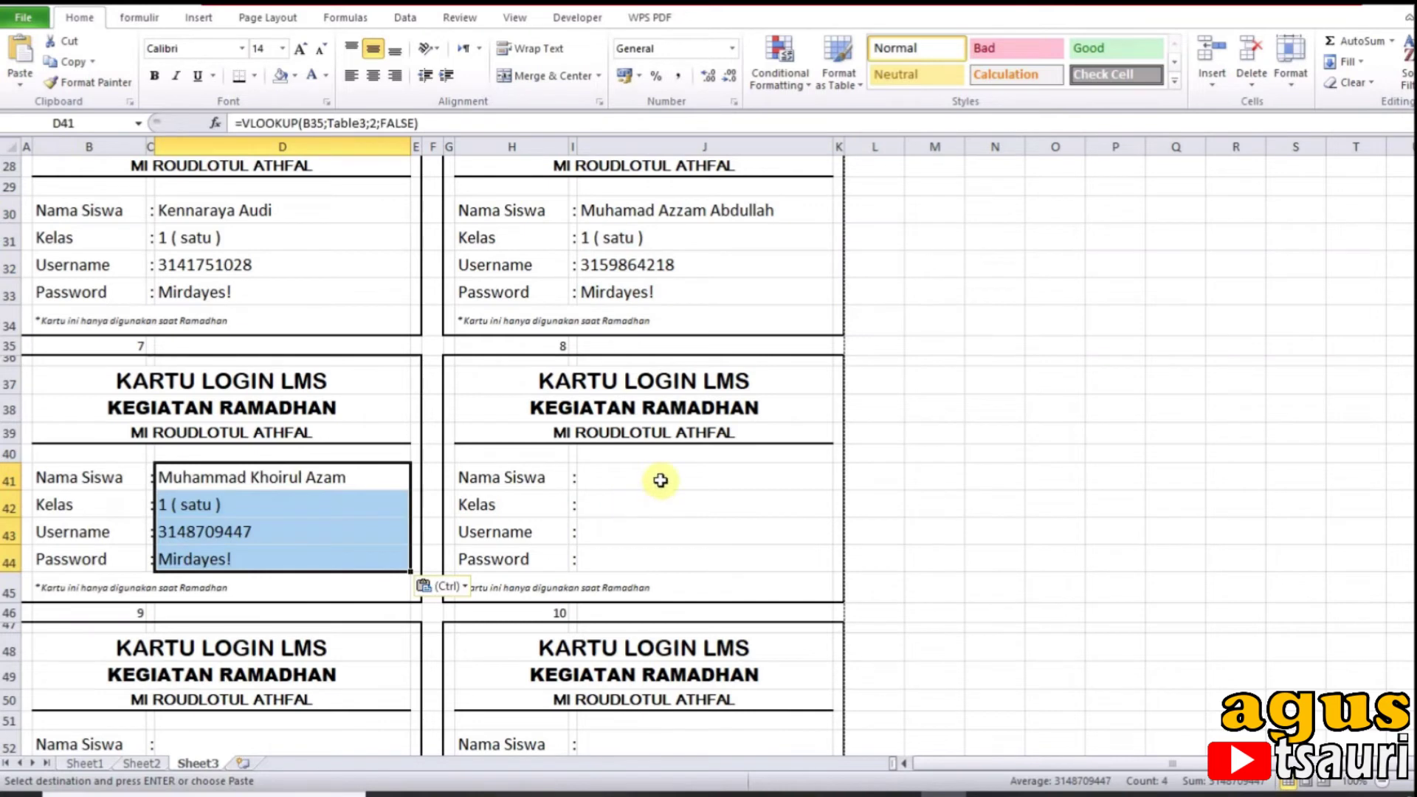
left_click(656, 479)
key("ctrl+v")
scroll(420, 553, "down", 3)
left_click(285, 523)
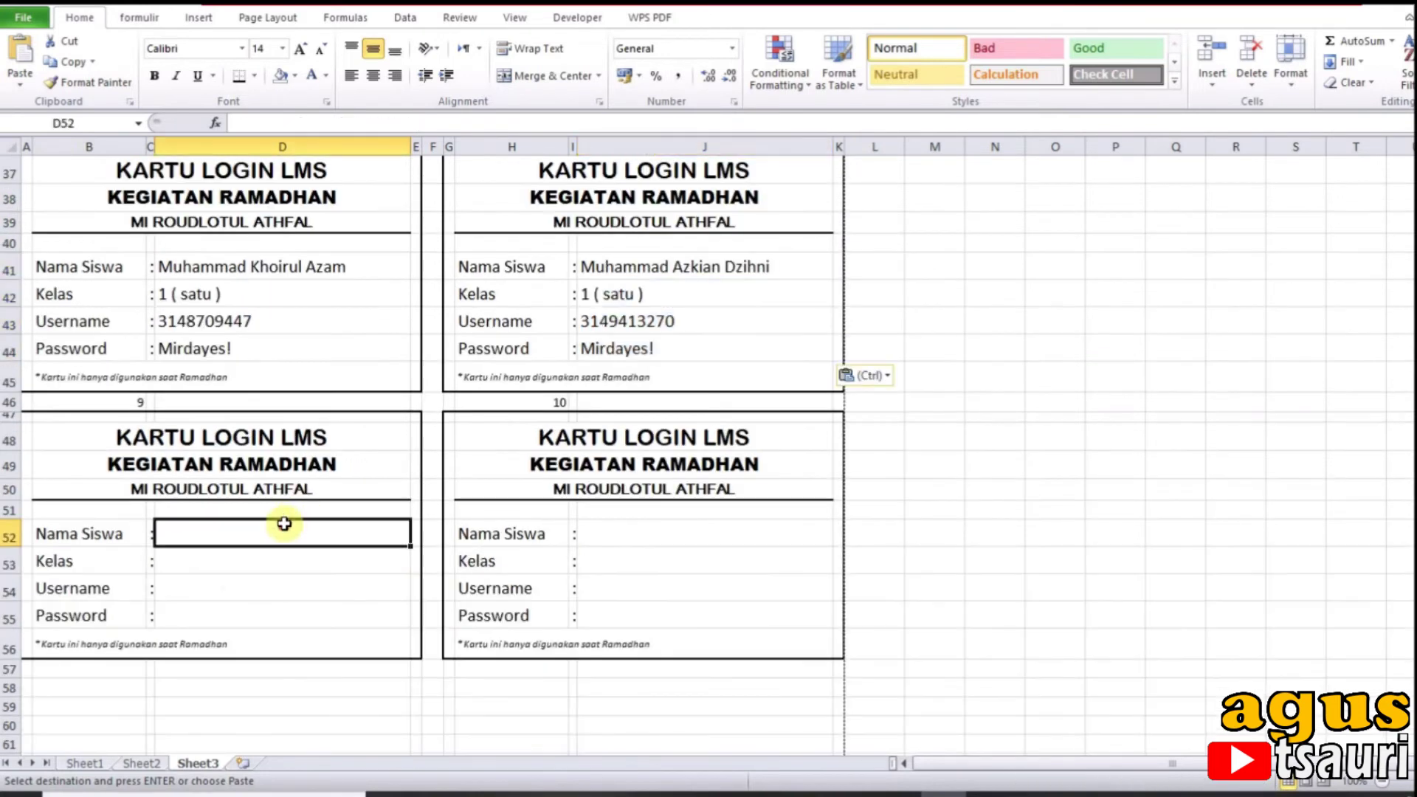
key("ctrl+v")
left_click(656, 533)
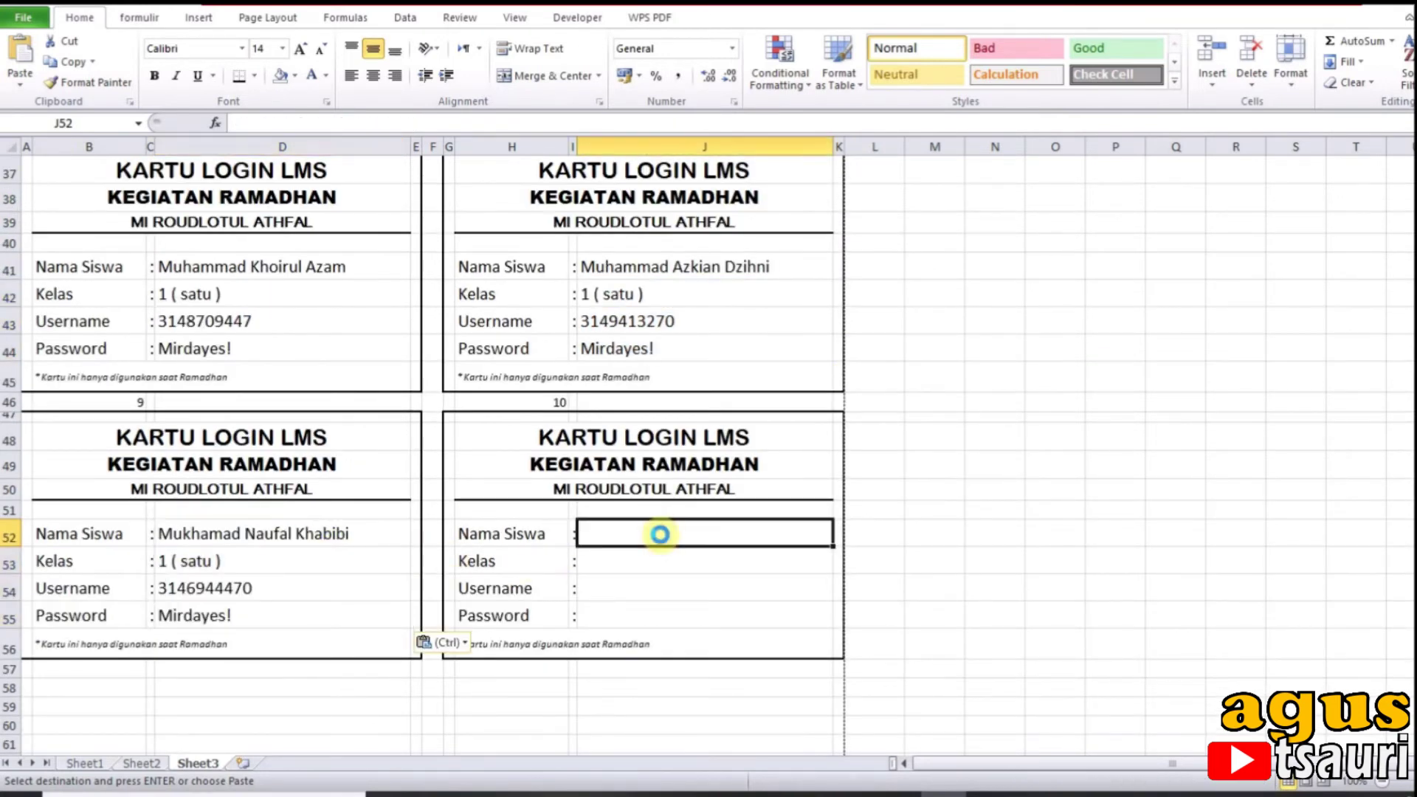
key("ctrl+v")
Step: Check card 10's formulas against the Sheet1 student table, then return to B2
left_click(641, 535)
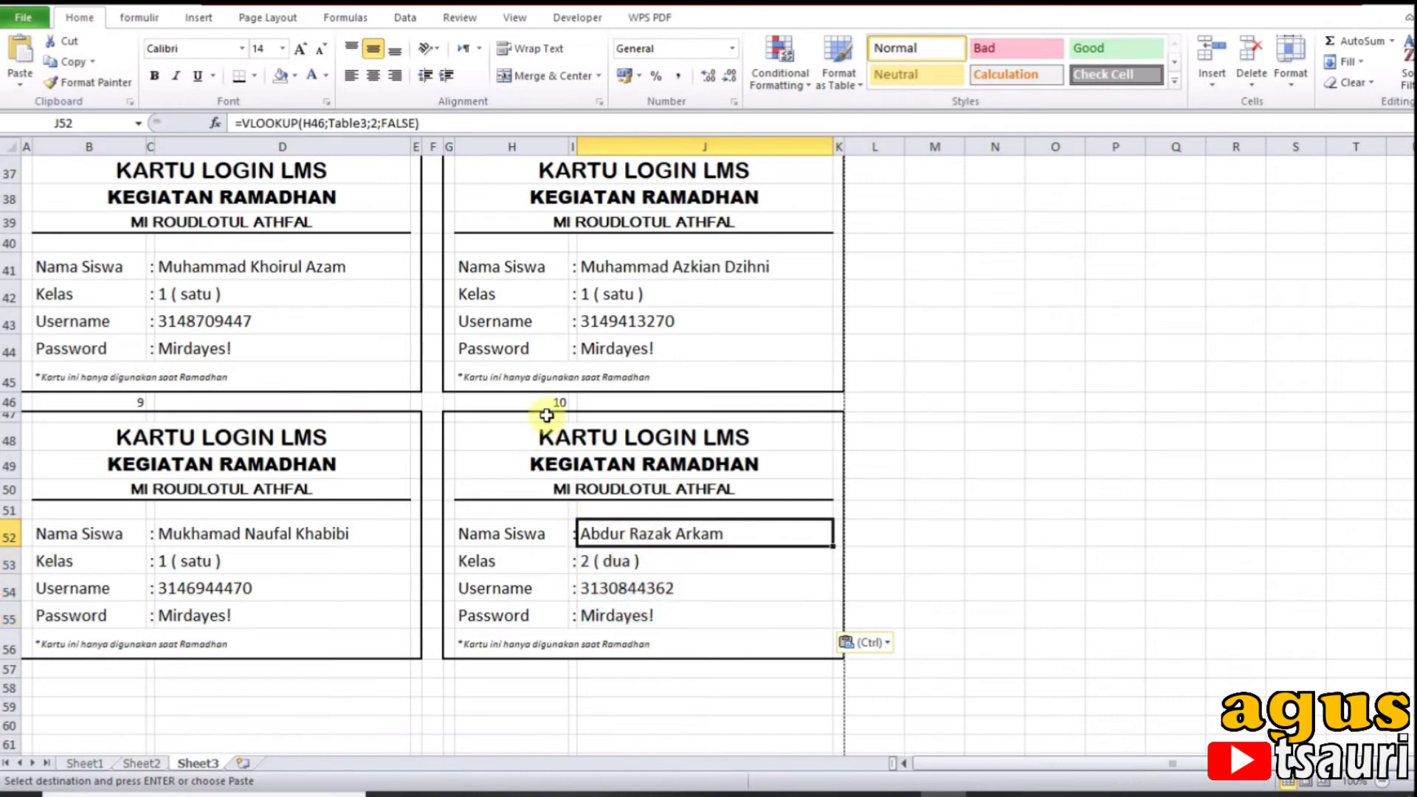
left_click(554, 405)
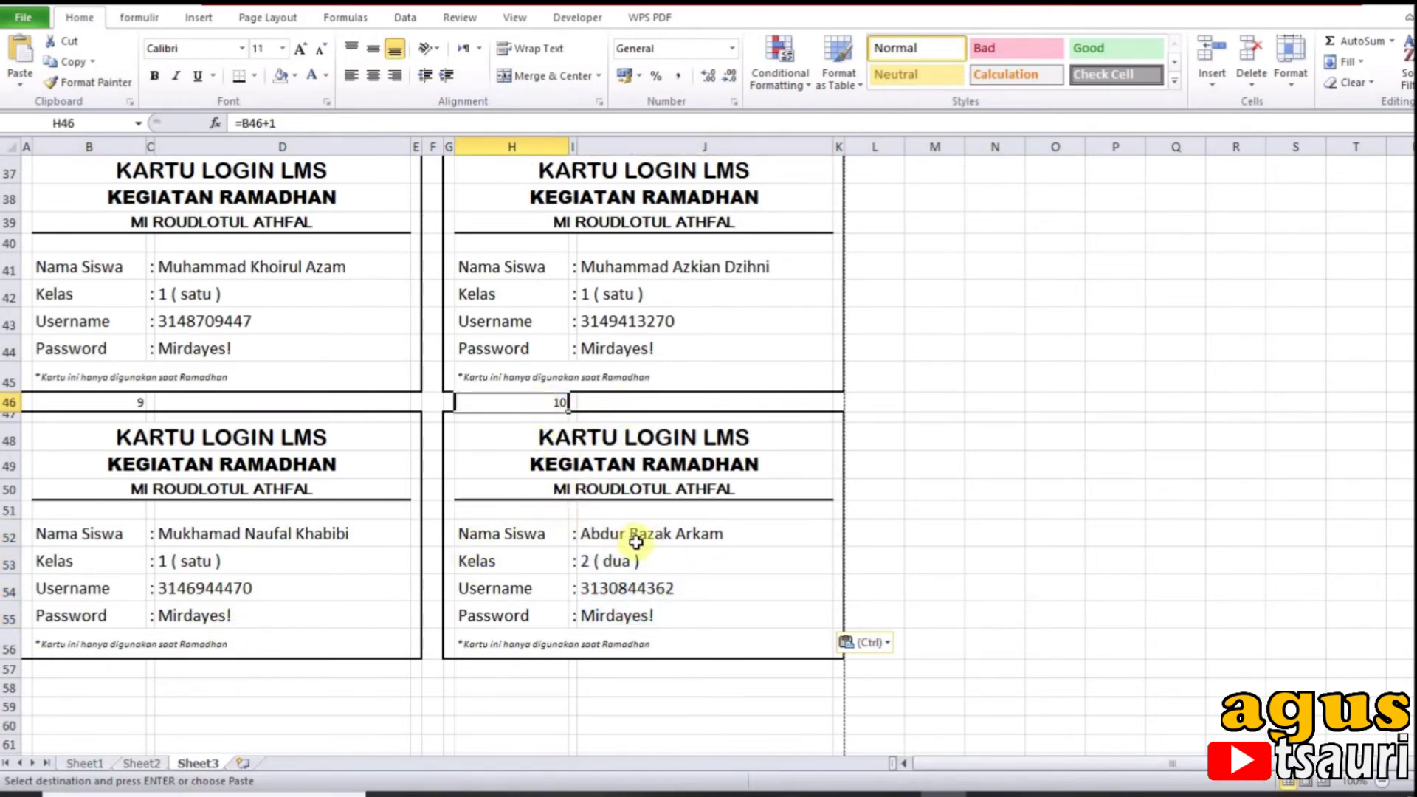
left_click(81, 766)
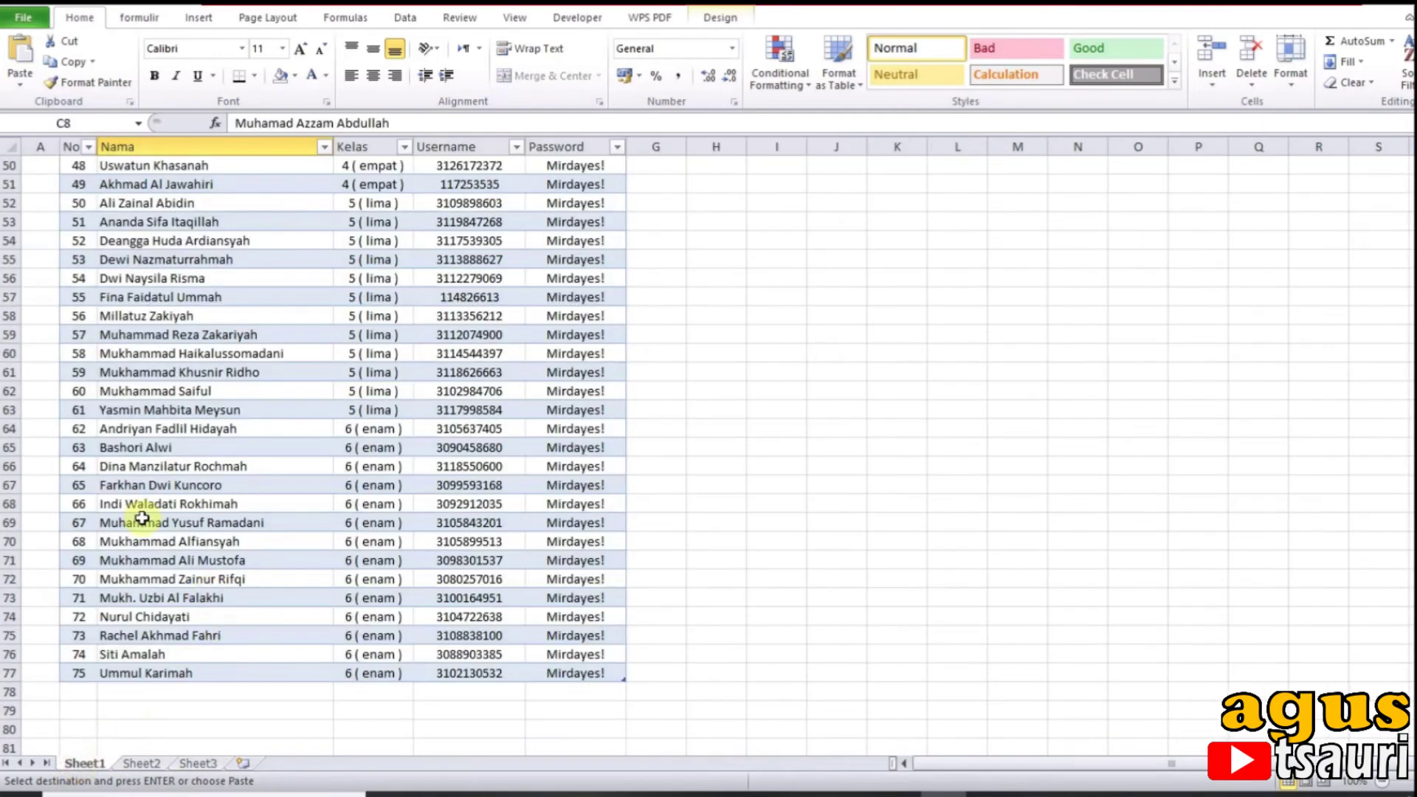
scroll(144, 535, "up", 13)
scroll(151, 520, "up", 4)
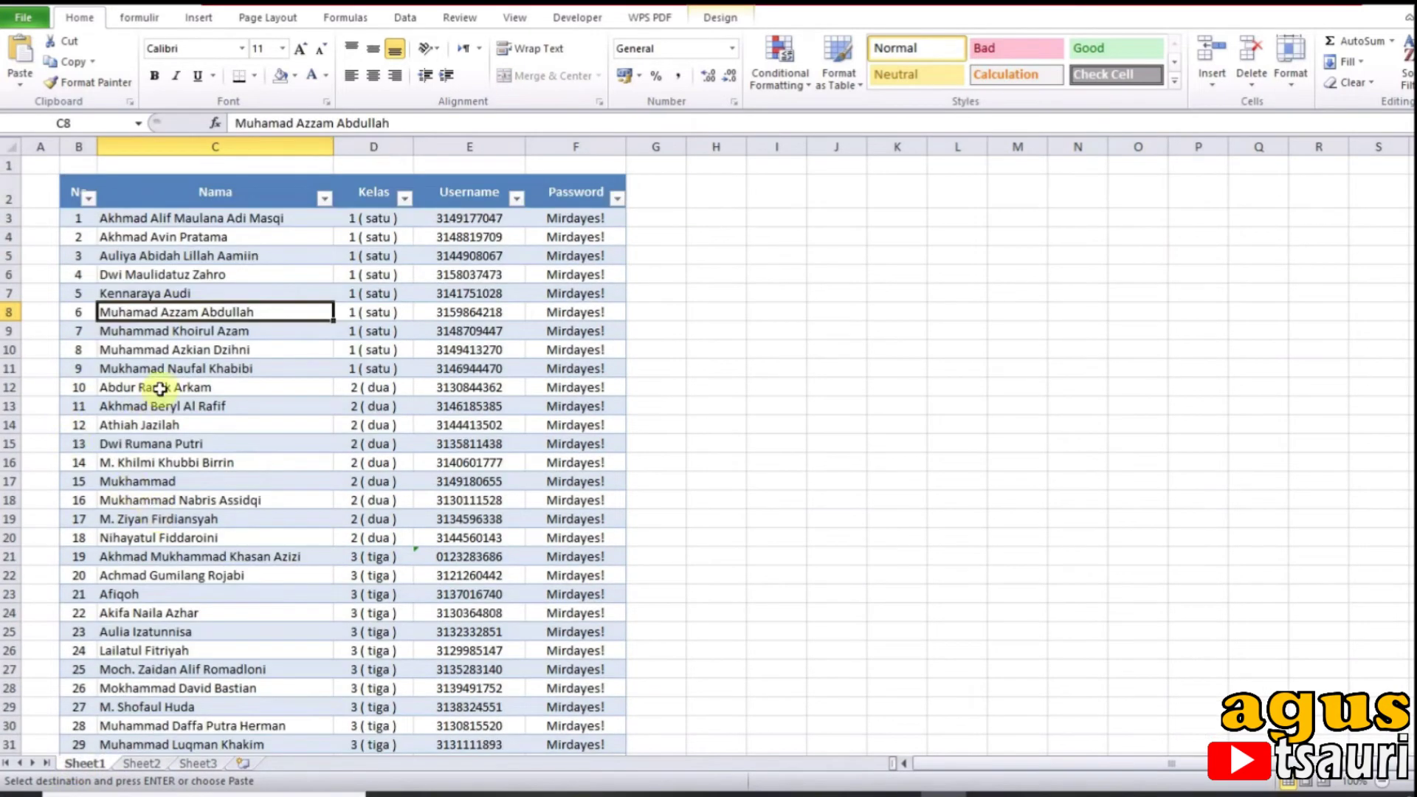
left_click(198, 763)
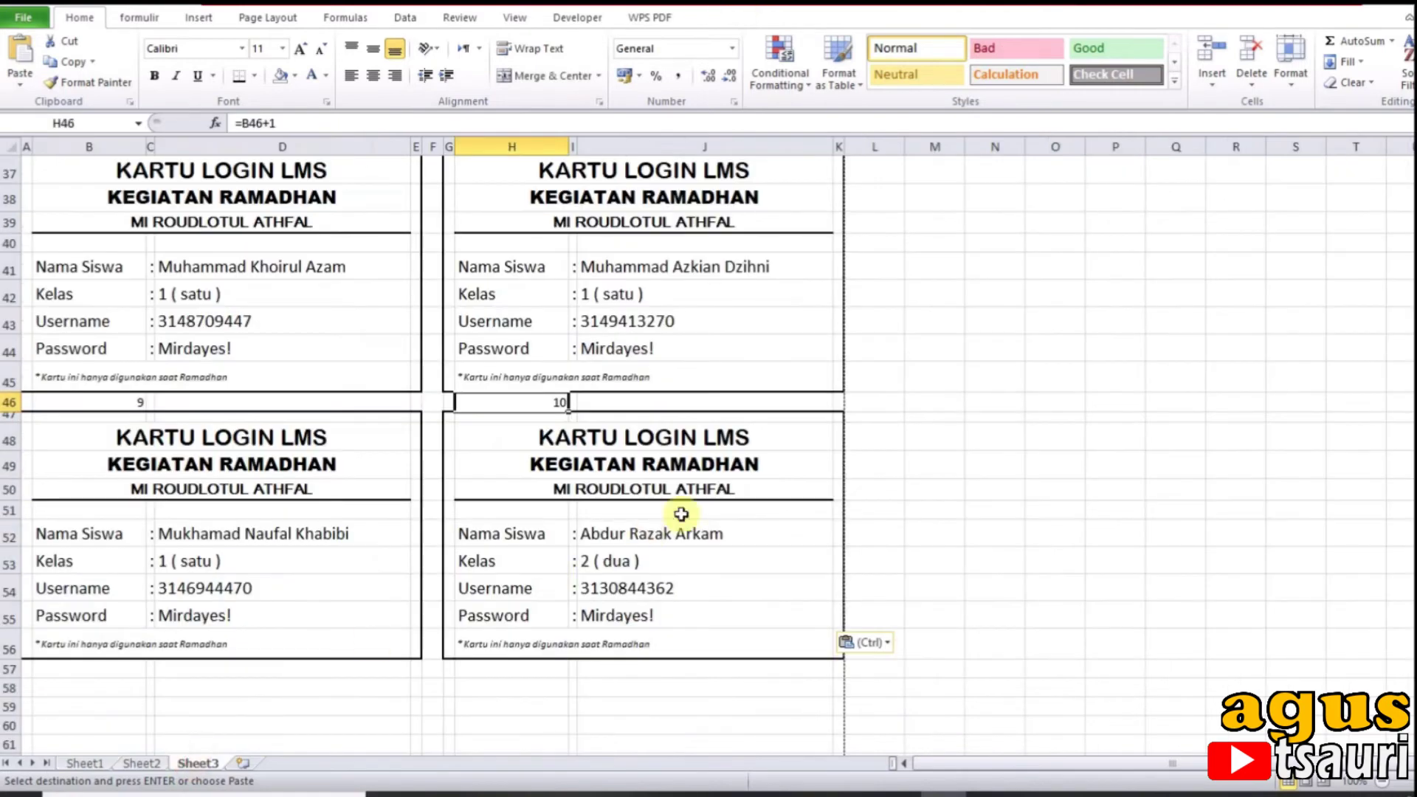
scroll(723, 512, "up", 11)
left_click(120, 184)
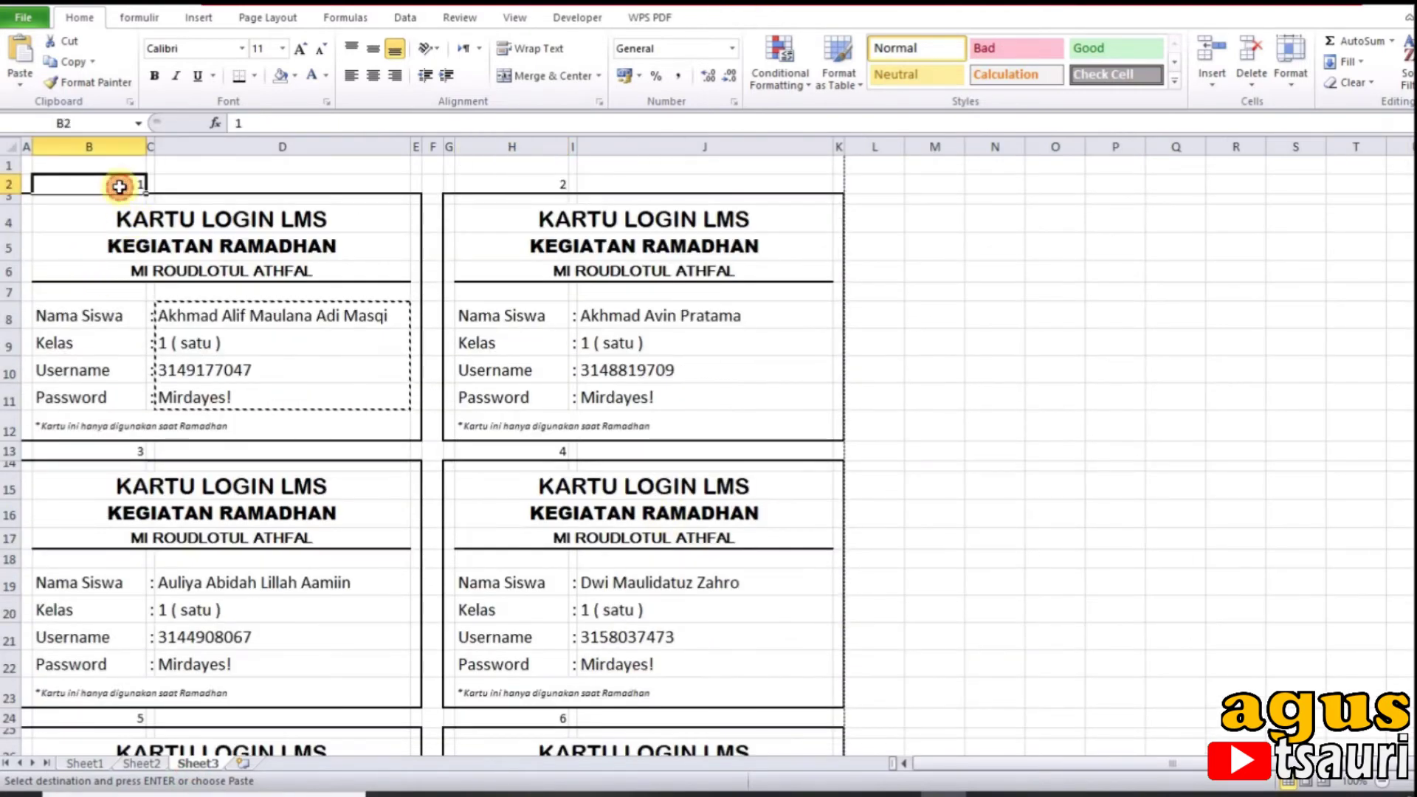
Step: Enter 1 in M4 and 11 in M5, then fill the series down to 71 in M11
left_click(937, 218)
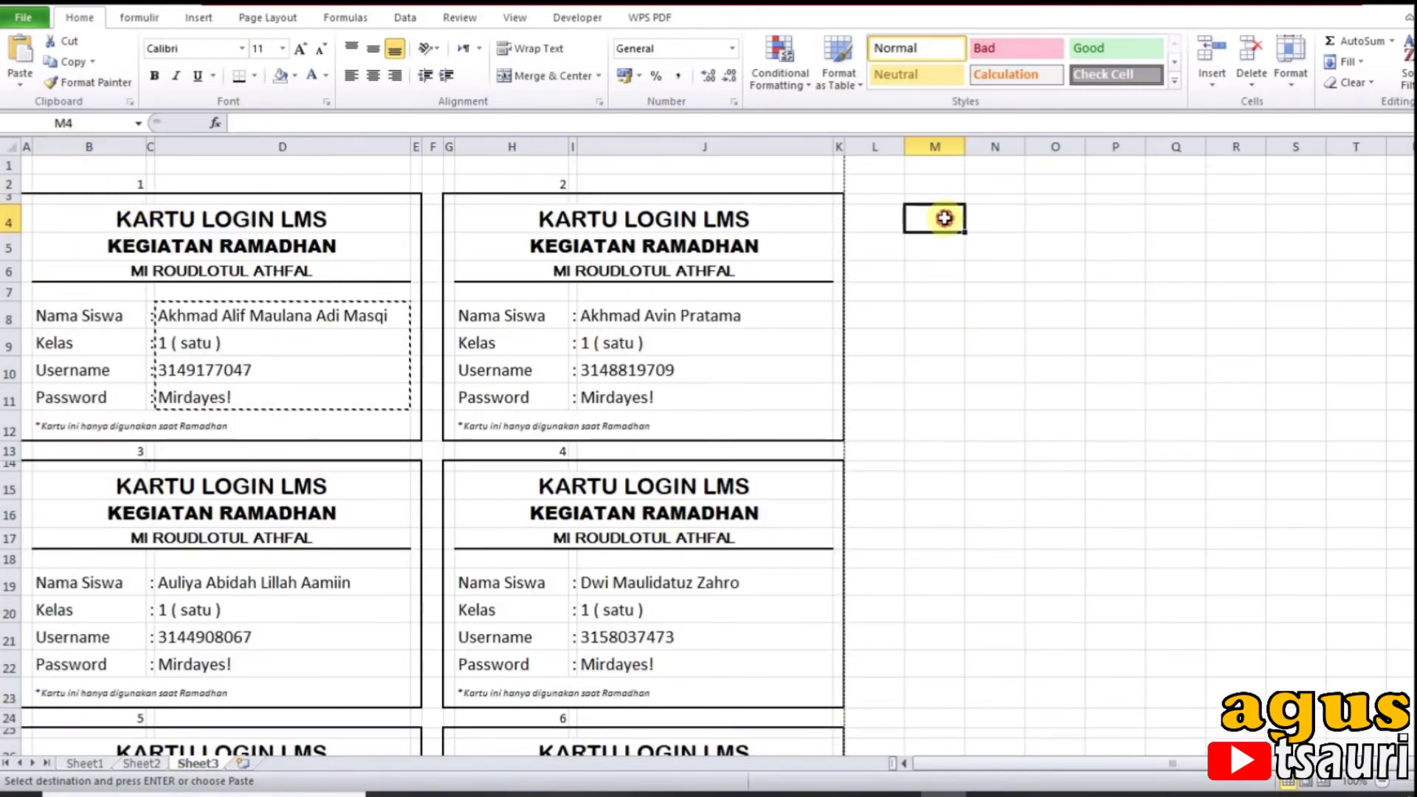
type("1")
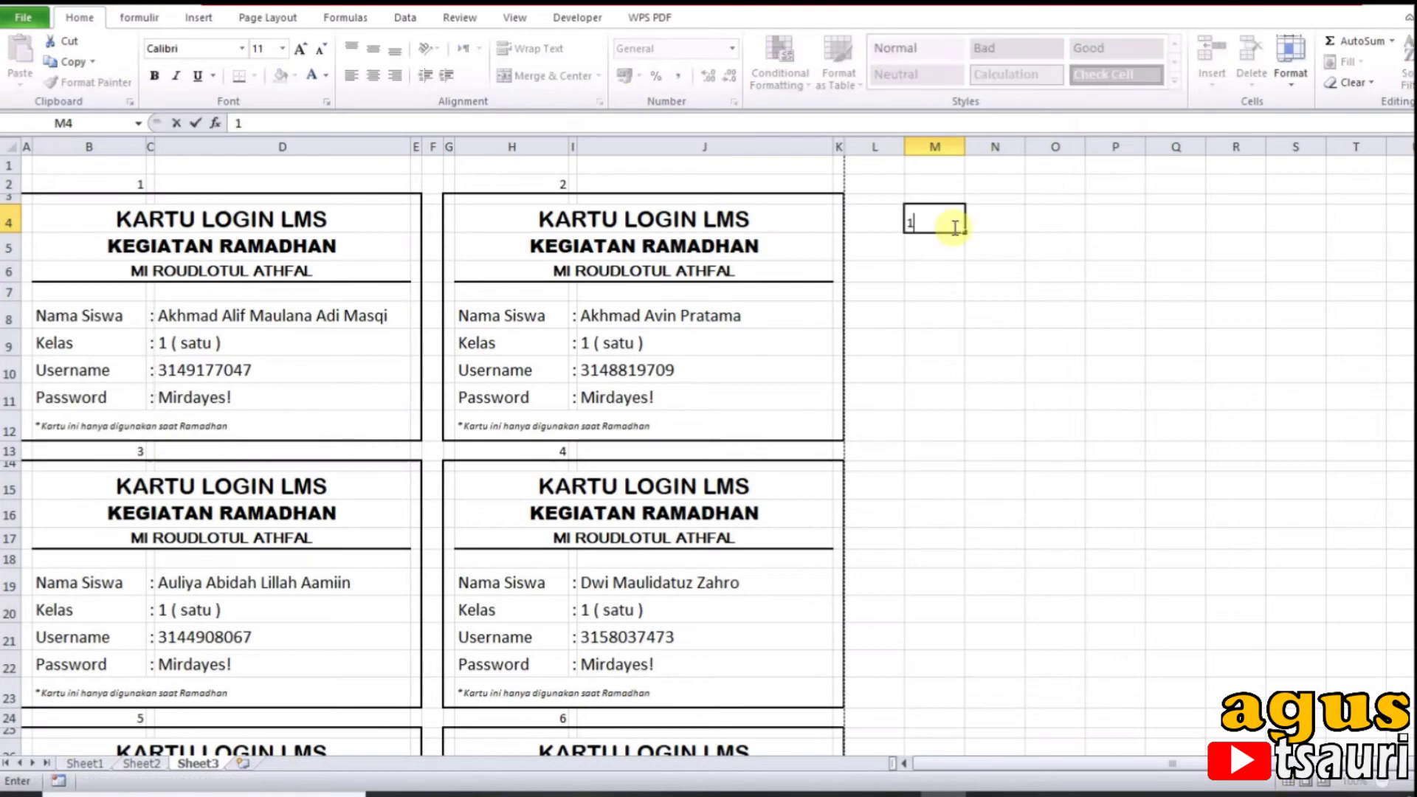
key("Return")
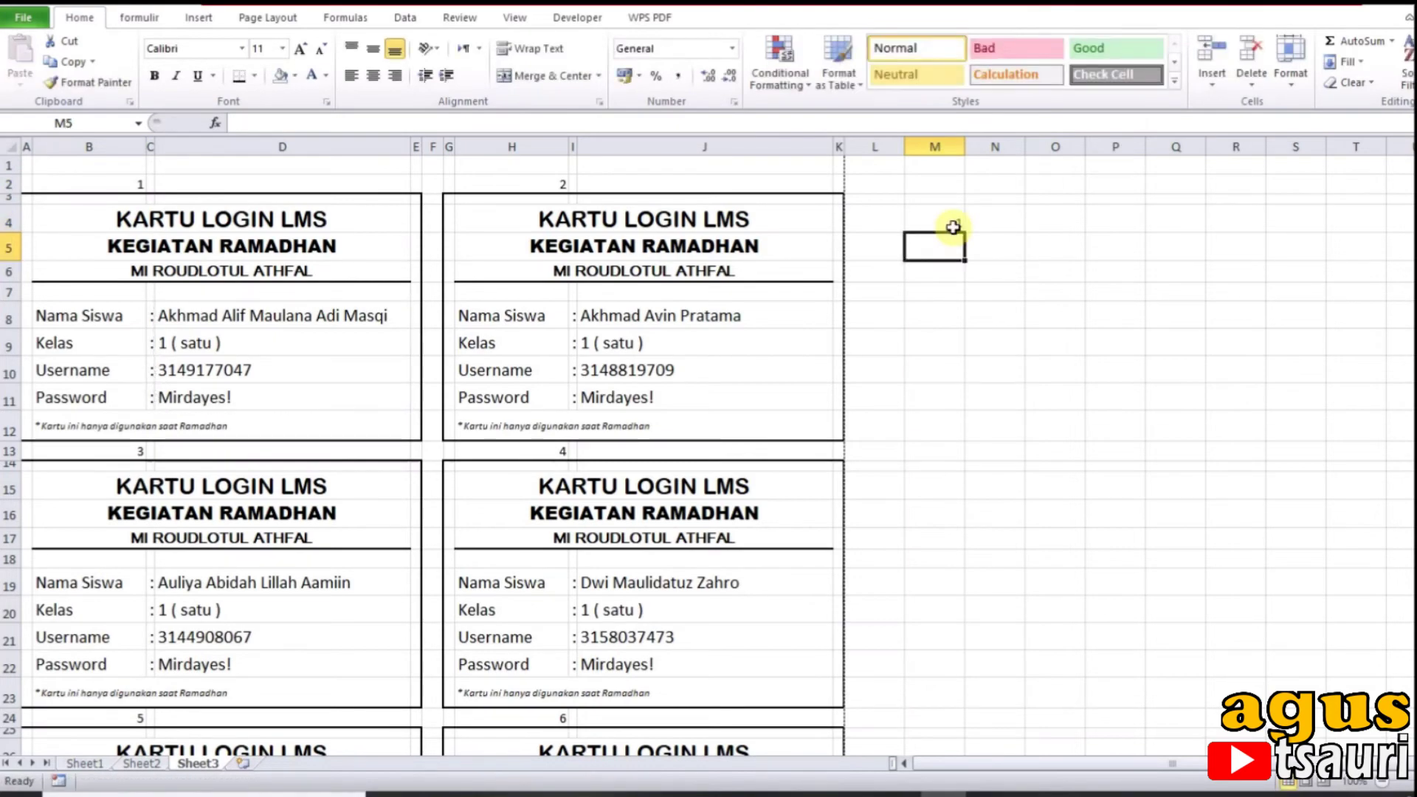
scroll(740, 443, "down", 18)
scroll(617, 516, "down", 7)
scroll(709, 414, "up", 10)
scroll(708, 418, "up", 12)
scroll(705, 415, "up", 3)
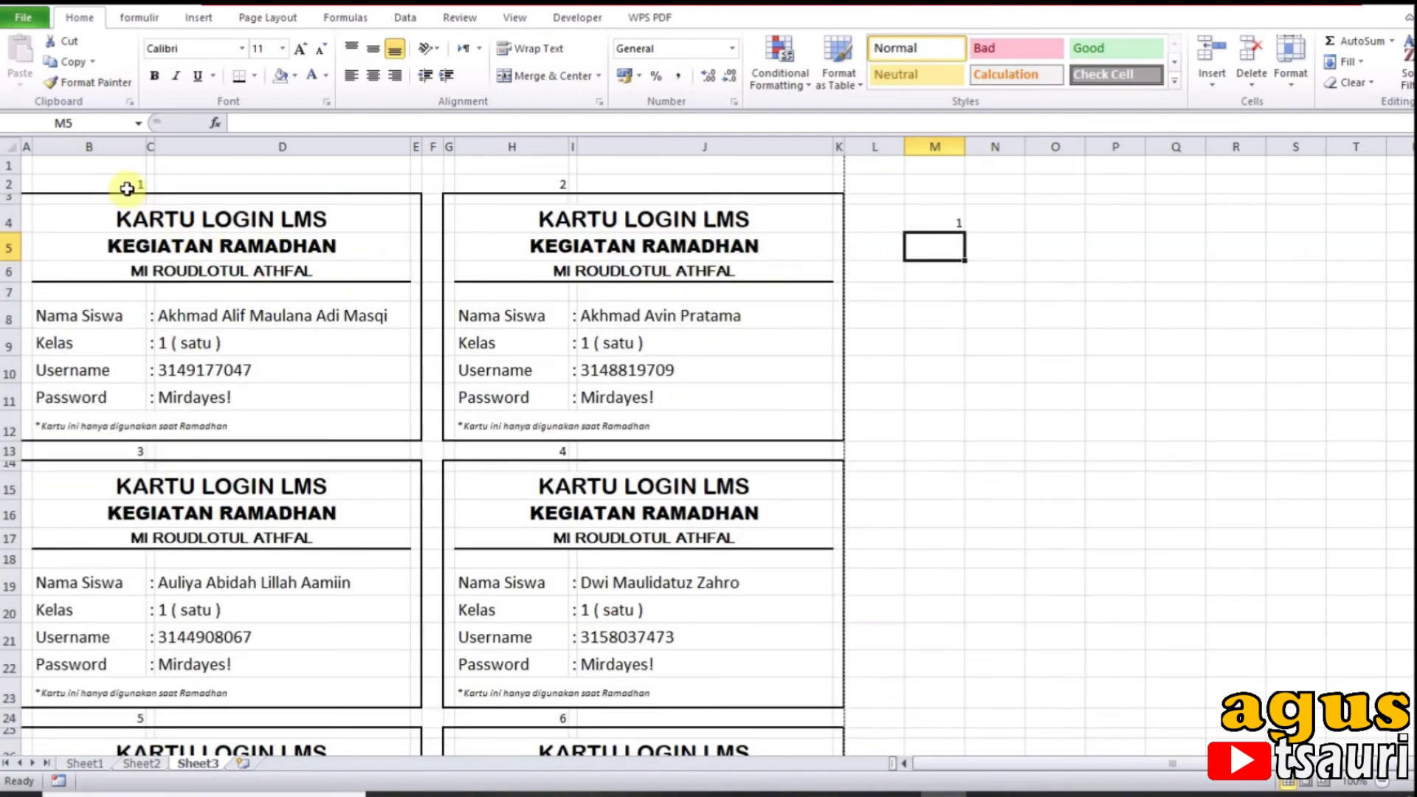
type("11")
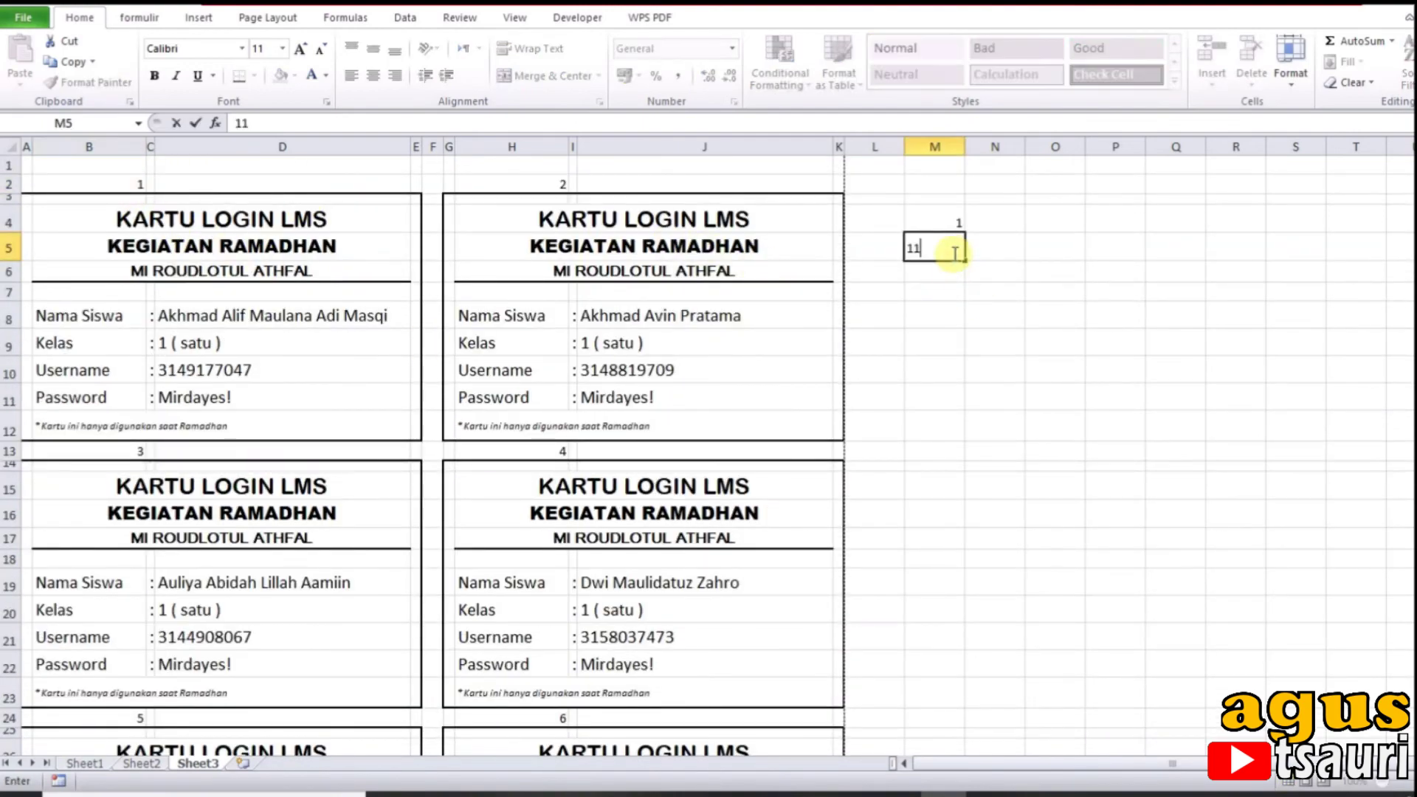
left_click_drag(954, 220, 962, 387)
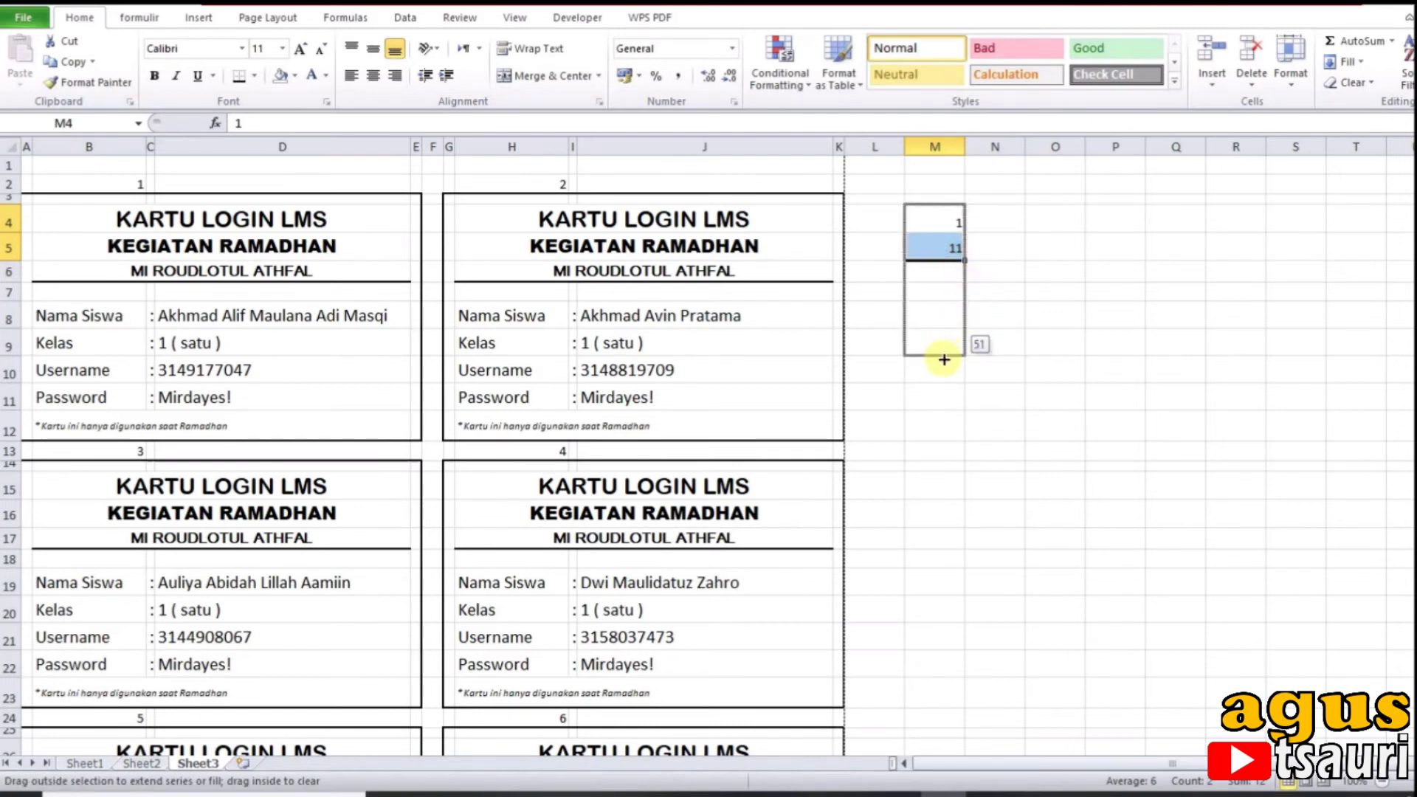
left_click_drag(961, 387, 963, 402)
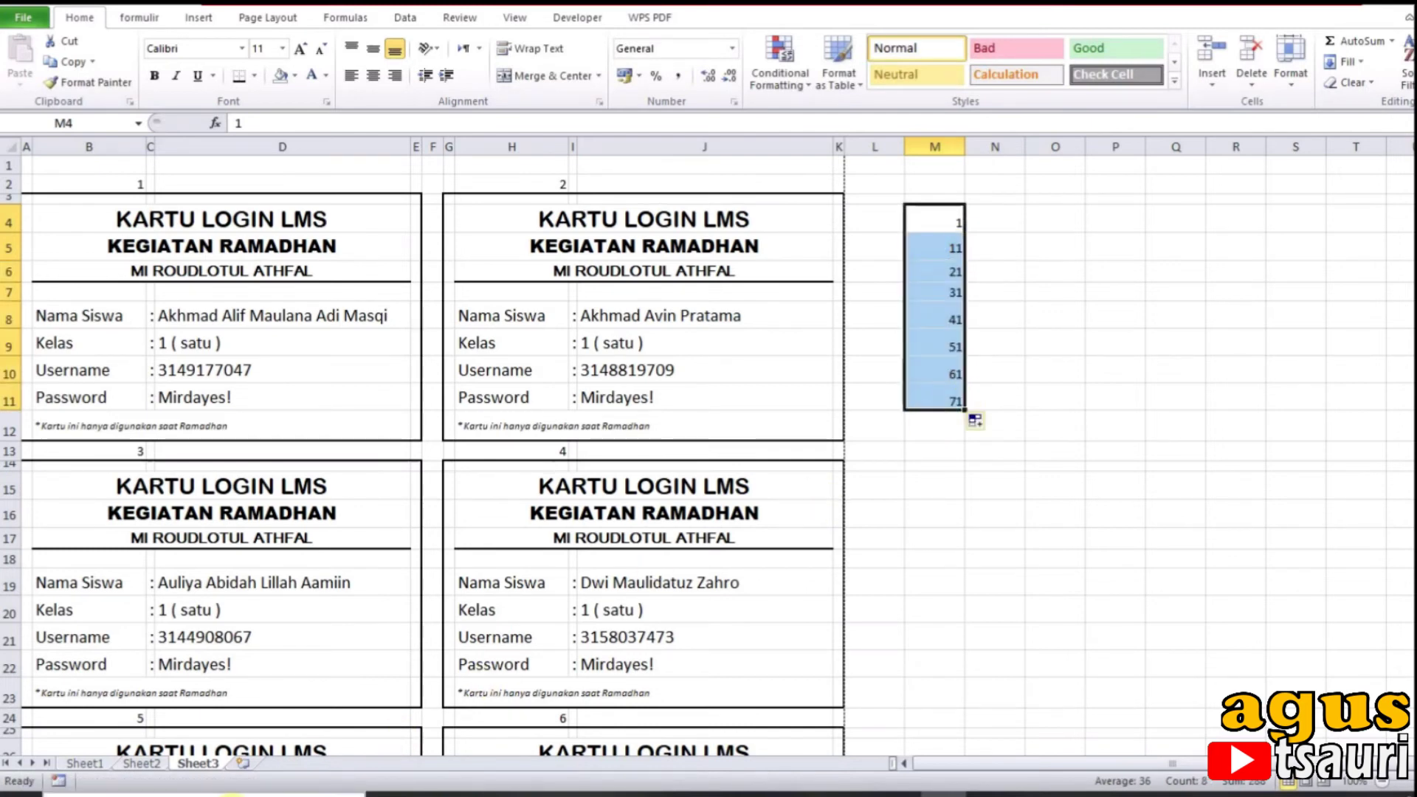
left_click(104, 767)
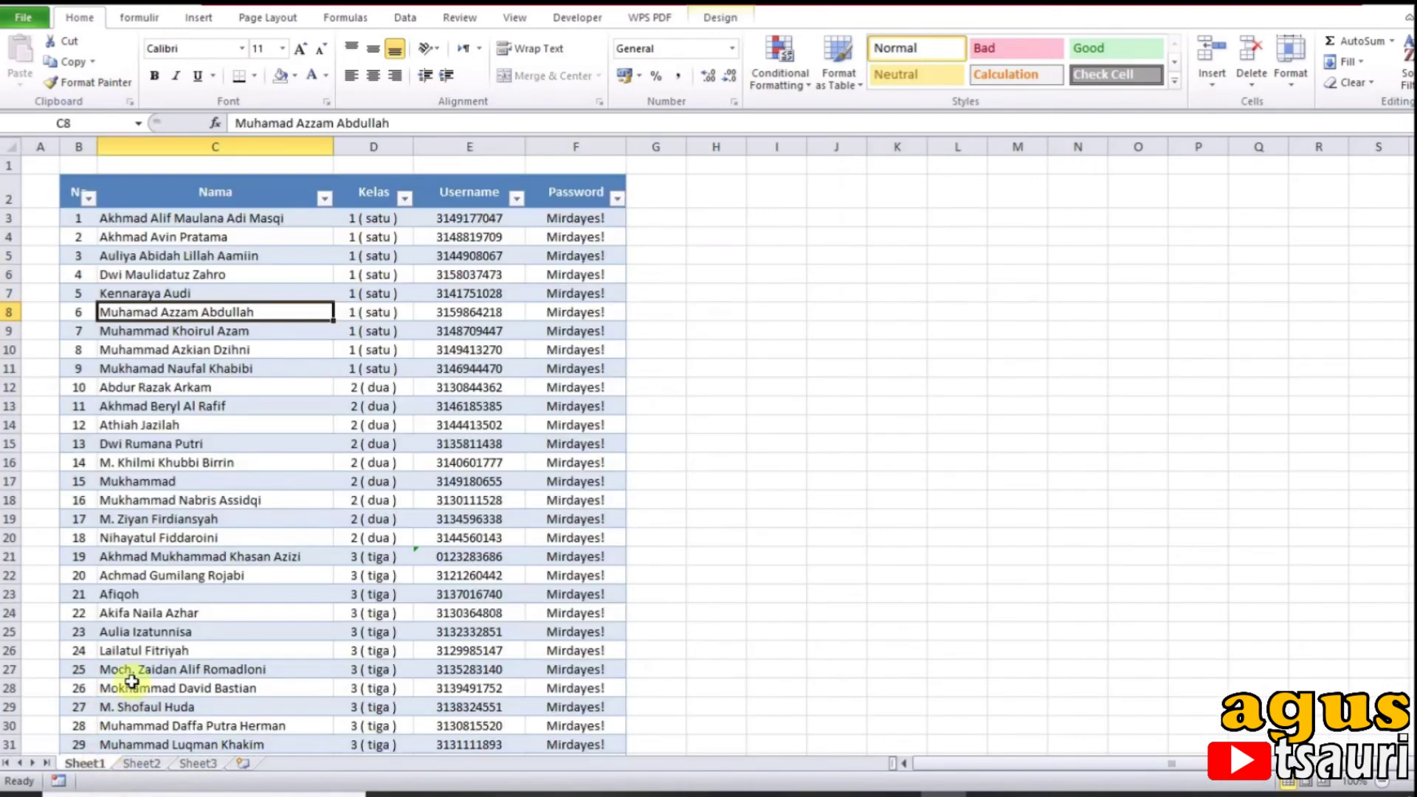
scroll(126, 670, "down", 12)
scroll(139, 670, "down", 9)
scroll(109, 405, "up", 3)
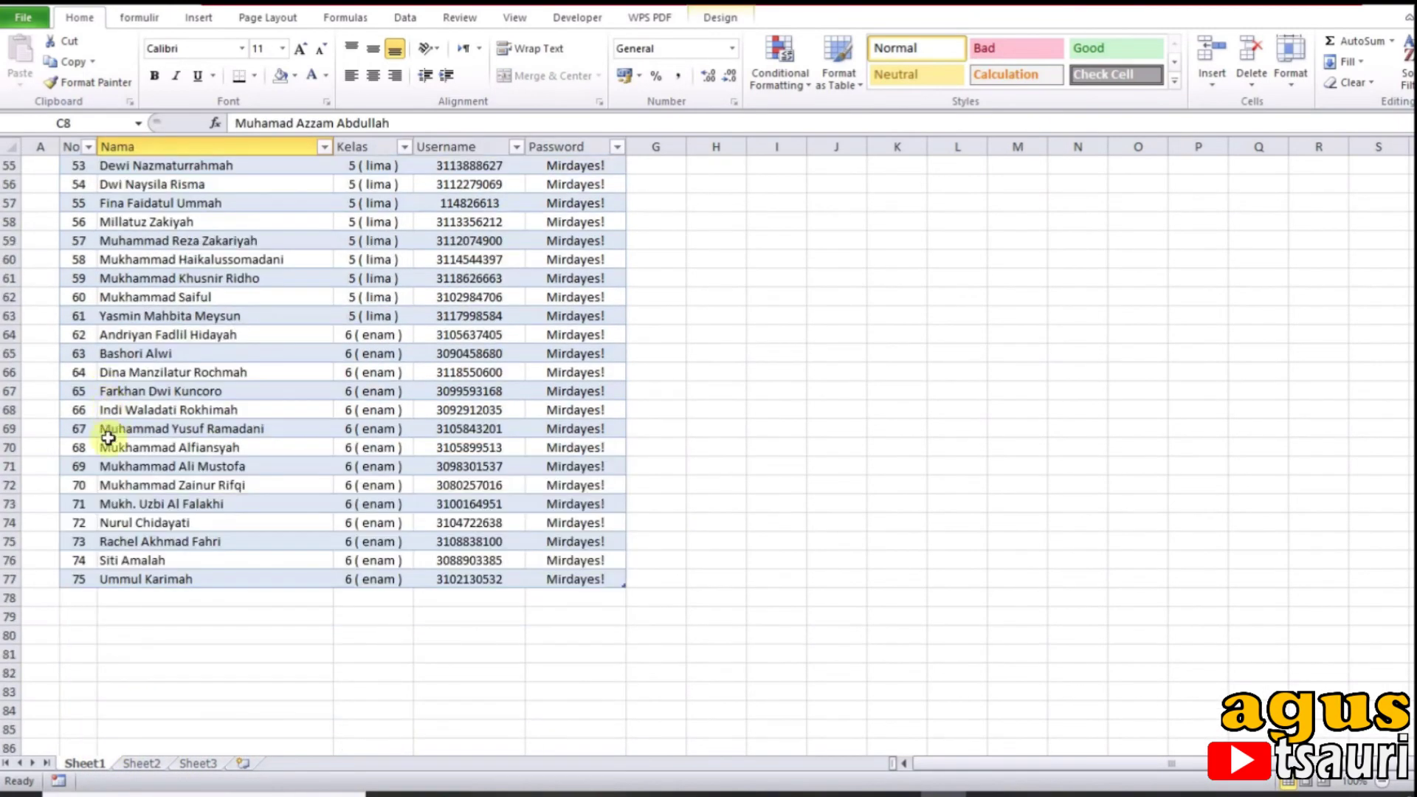
scroll(96, 519, "up", 18)
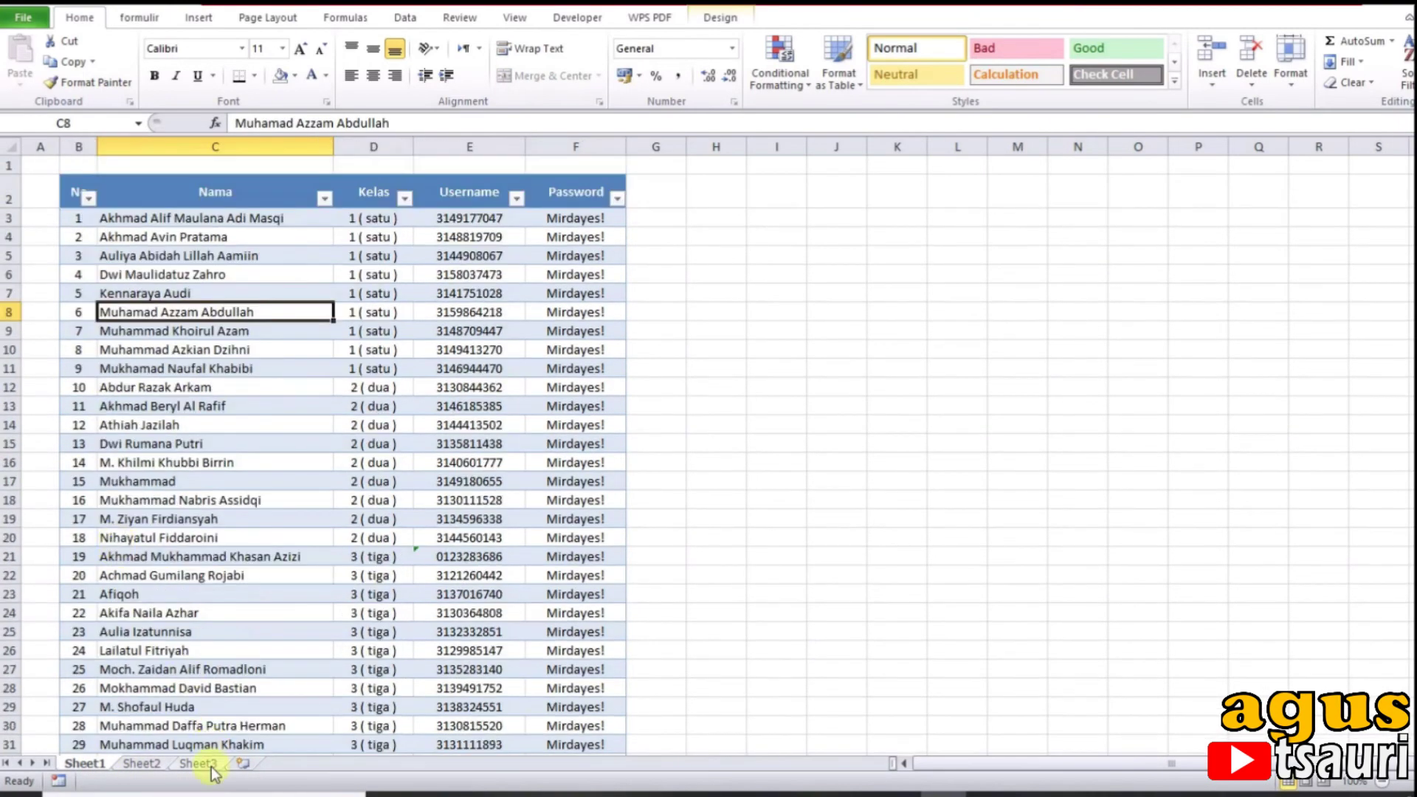
left_click(212, 767)
left_click(933, 484)
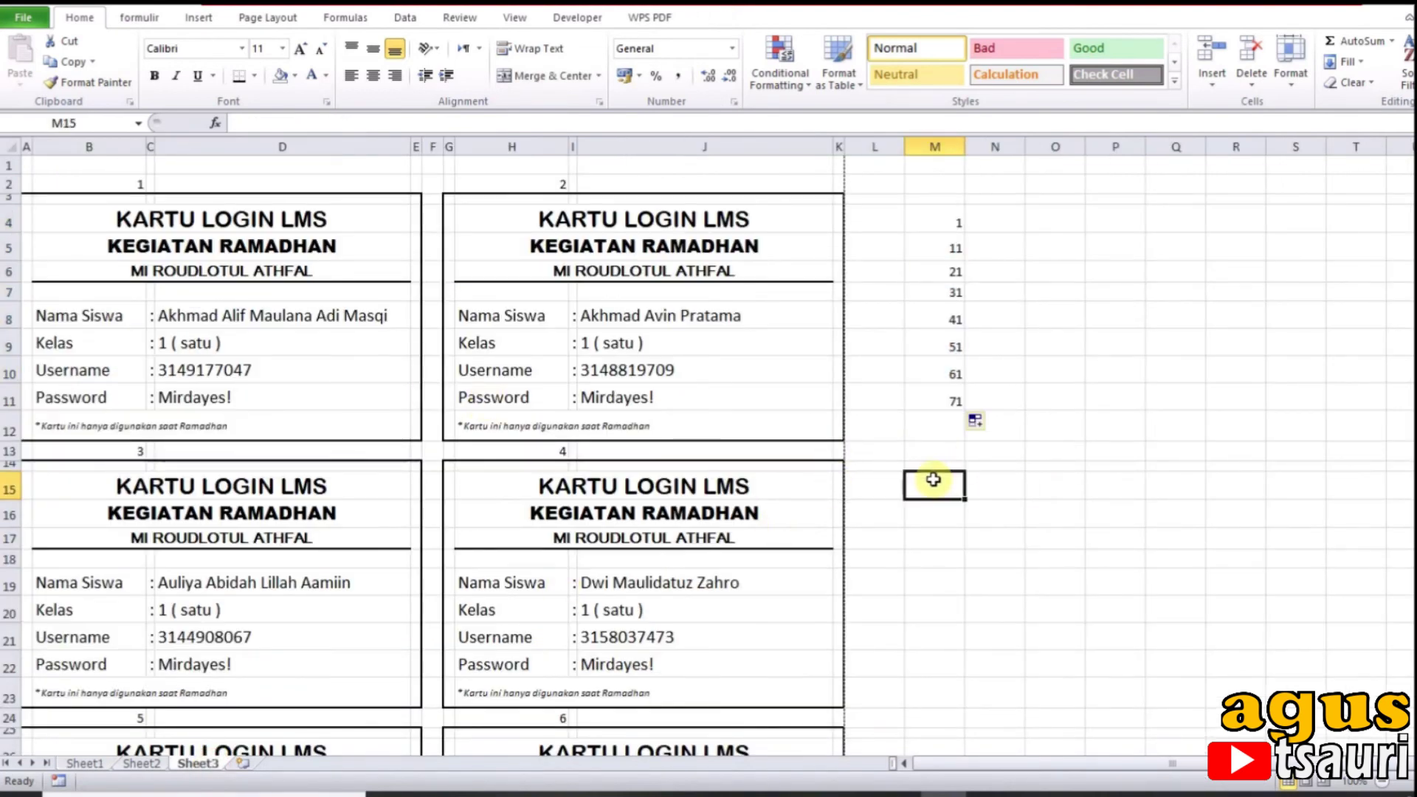
left_click(116, 185)
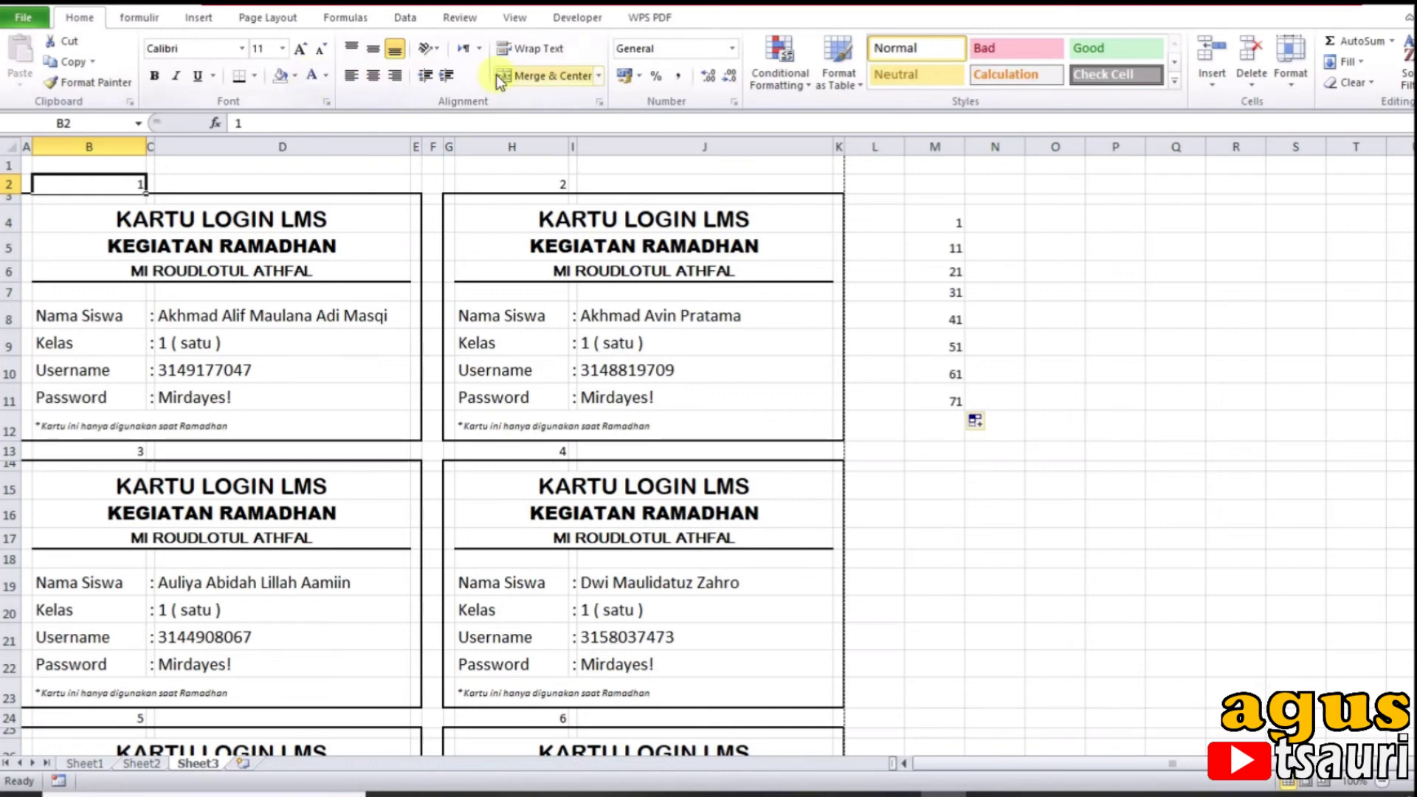
Step: Give B2 a List validation sourced from $M$4:$M$11 and pick 11 from it
left_click(418, 15)
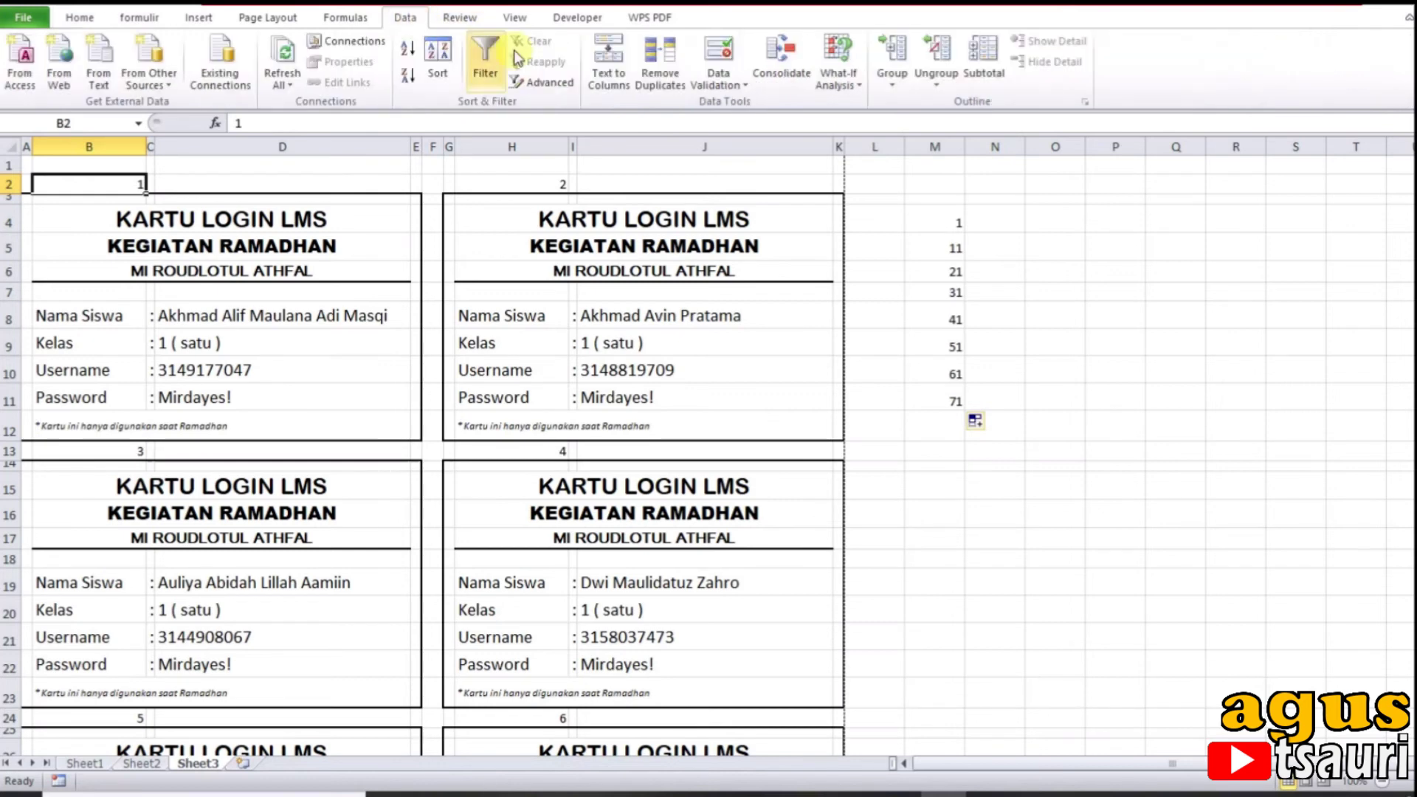
left_click(723, 83)
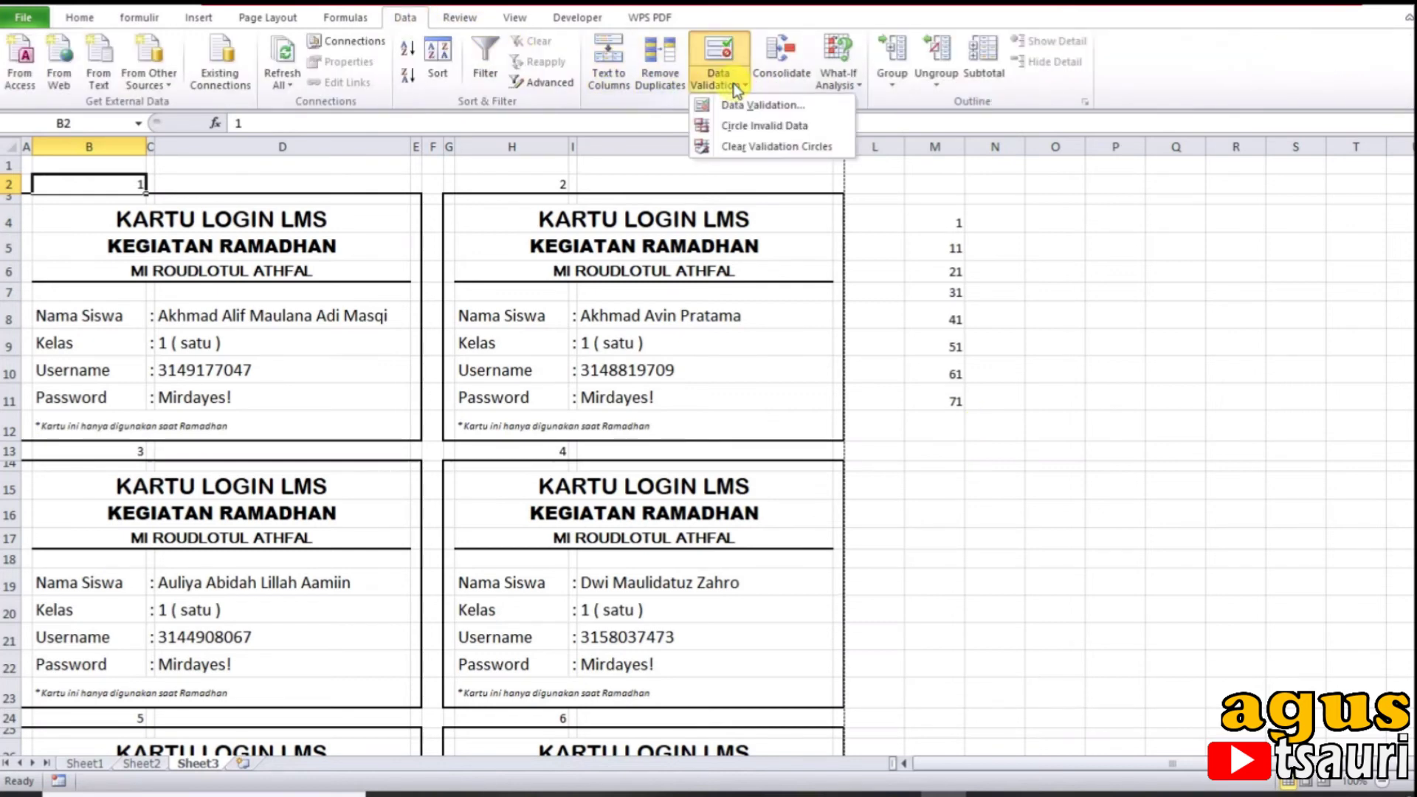
left_click(755, 105)
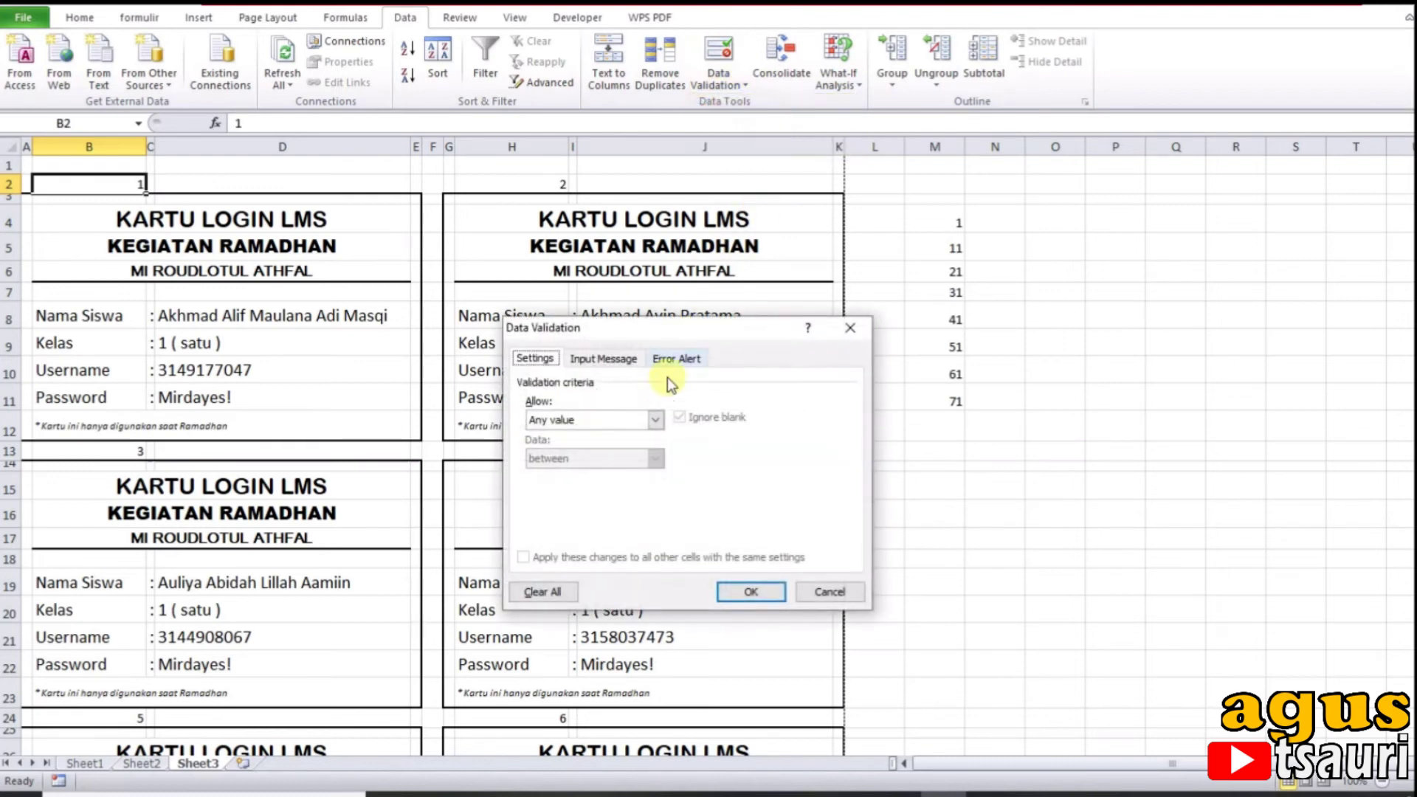
left_click(636, 420)
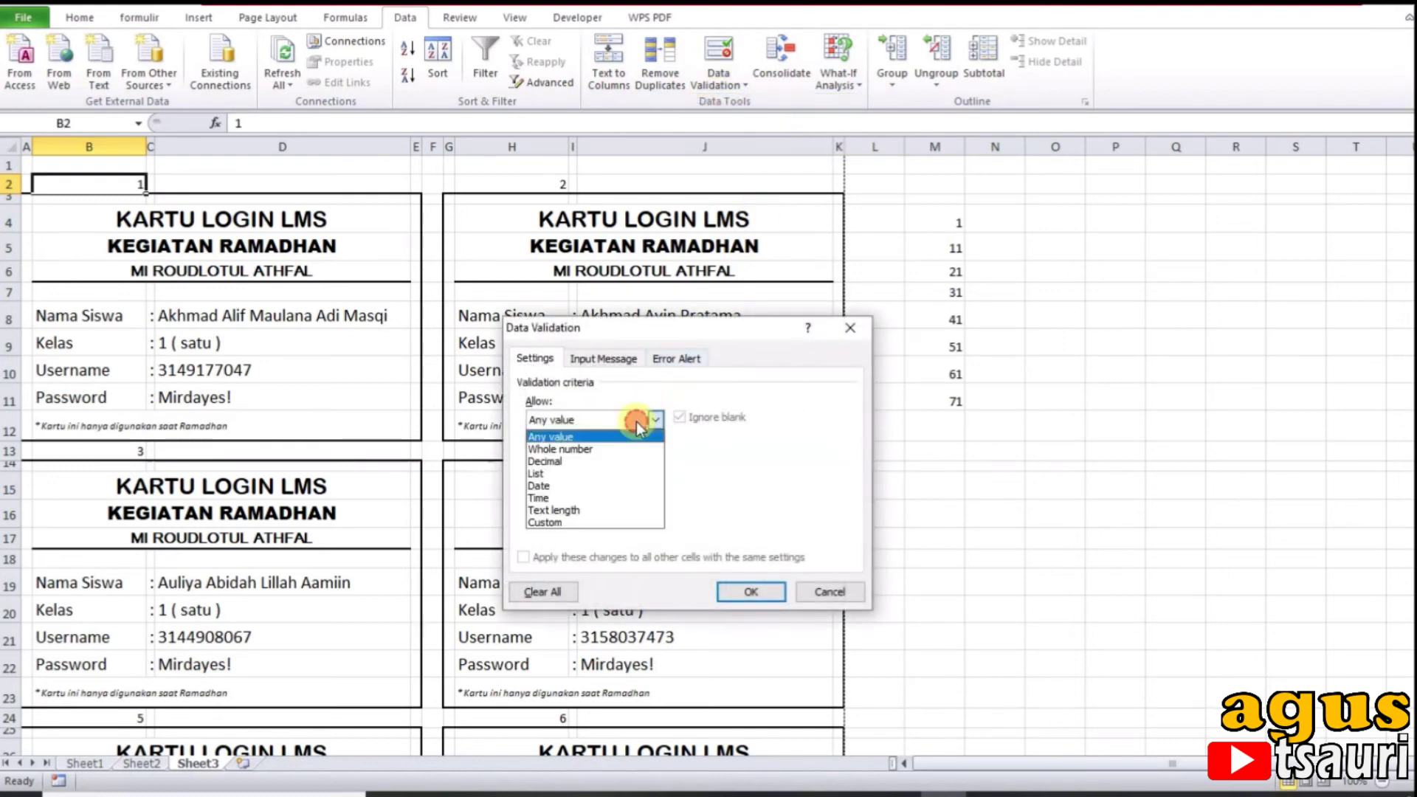
left_click(558, 473)
left_click(562, 496)
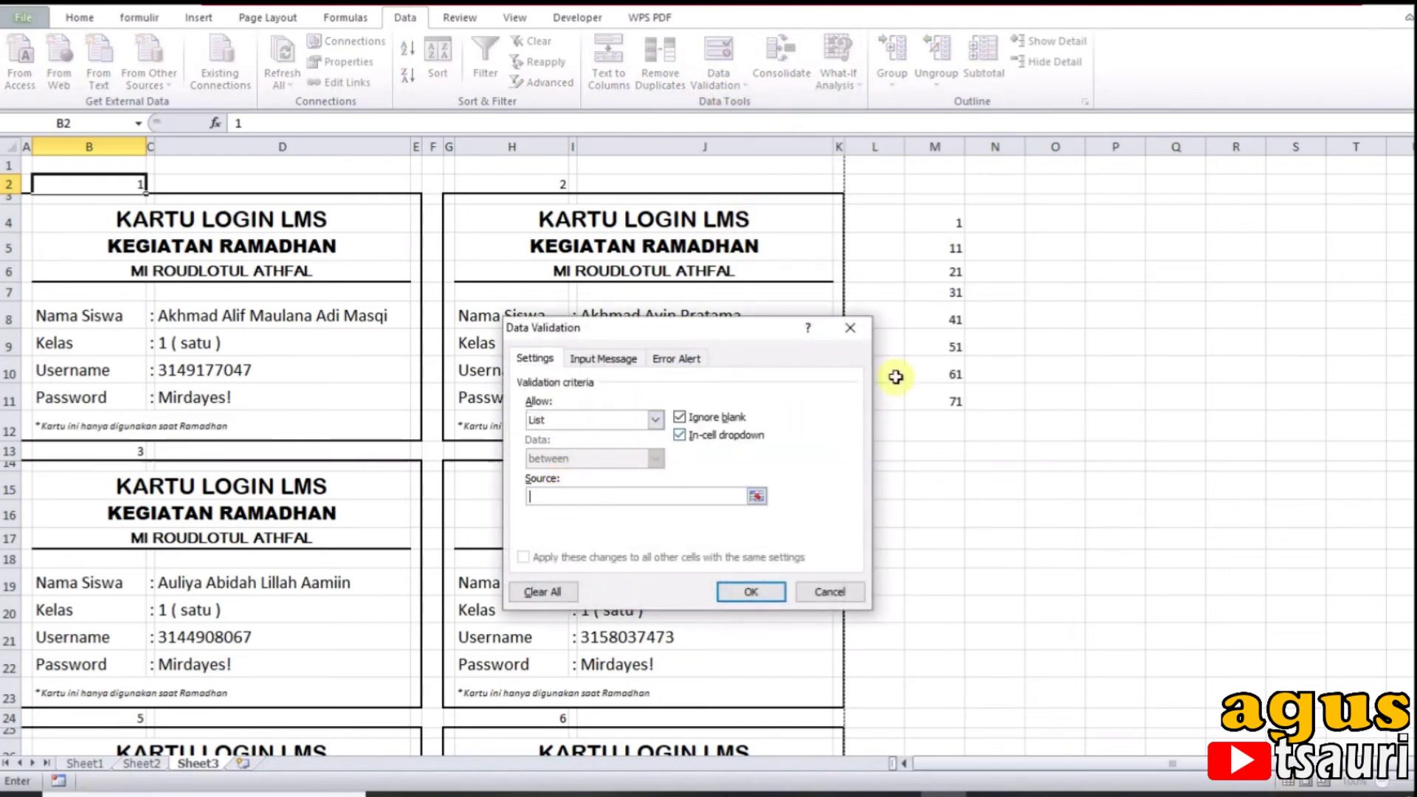
left_click_drag(944, 226, 934, 393)
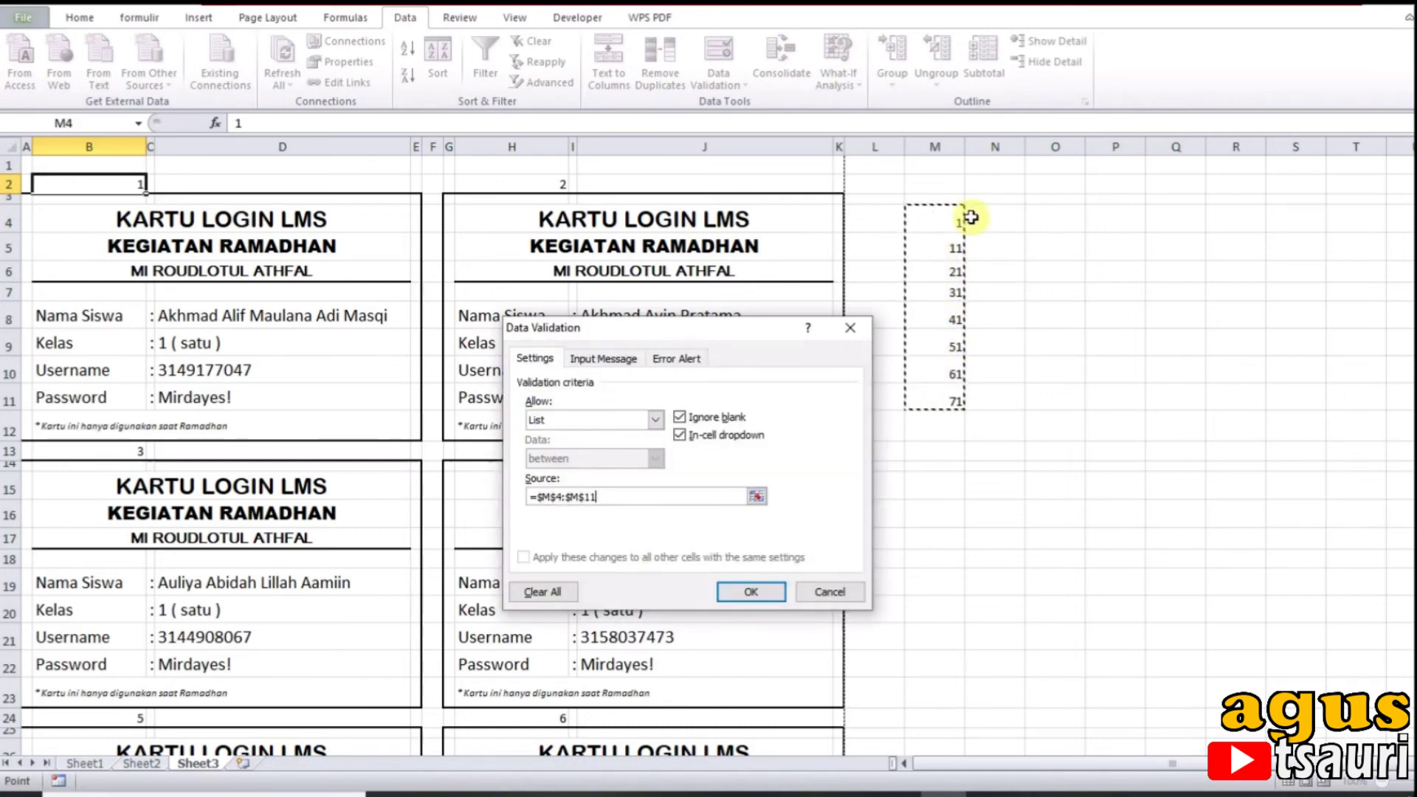
left_click(735, 590)
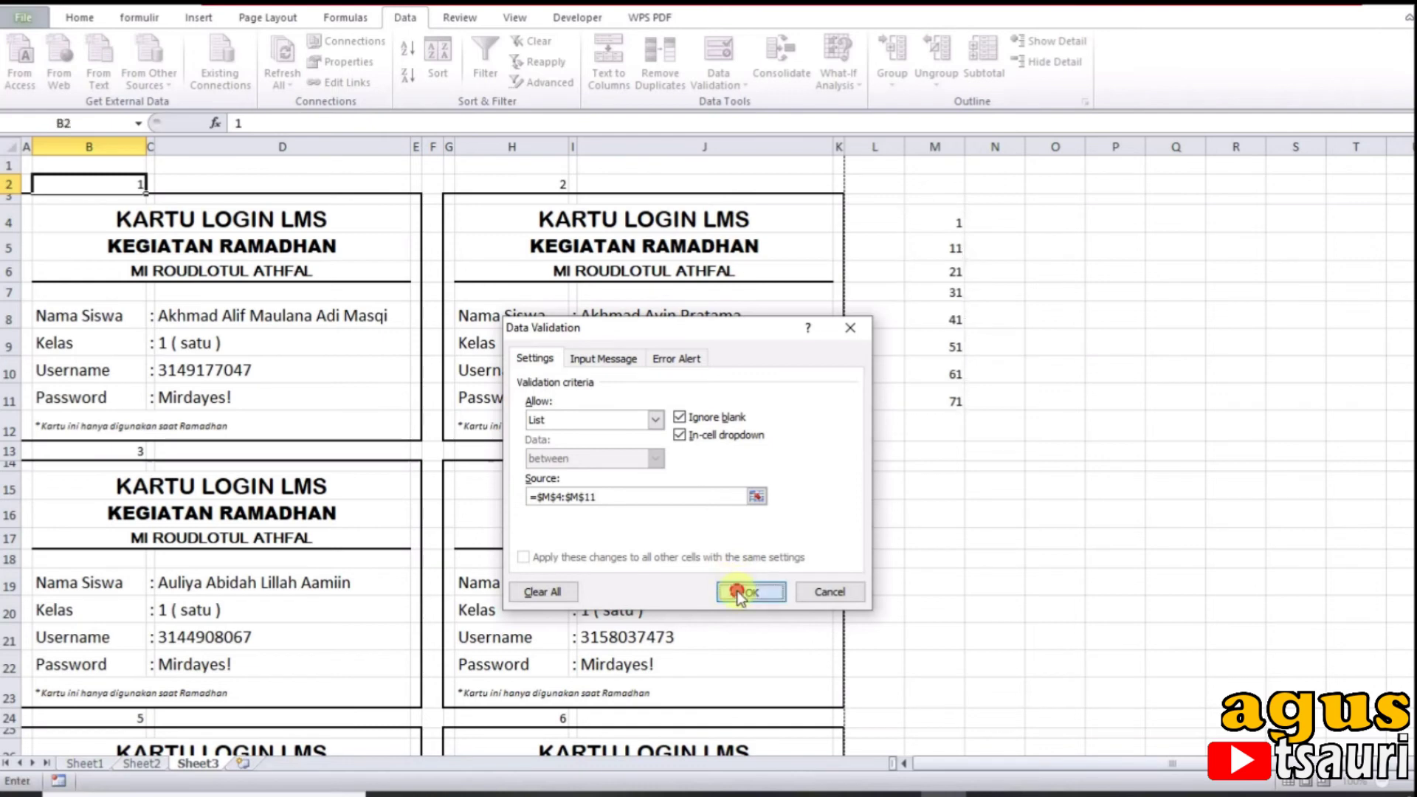
left_click(155, 184)
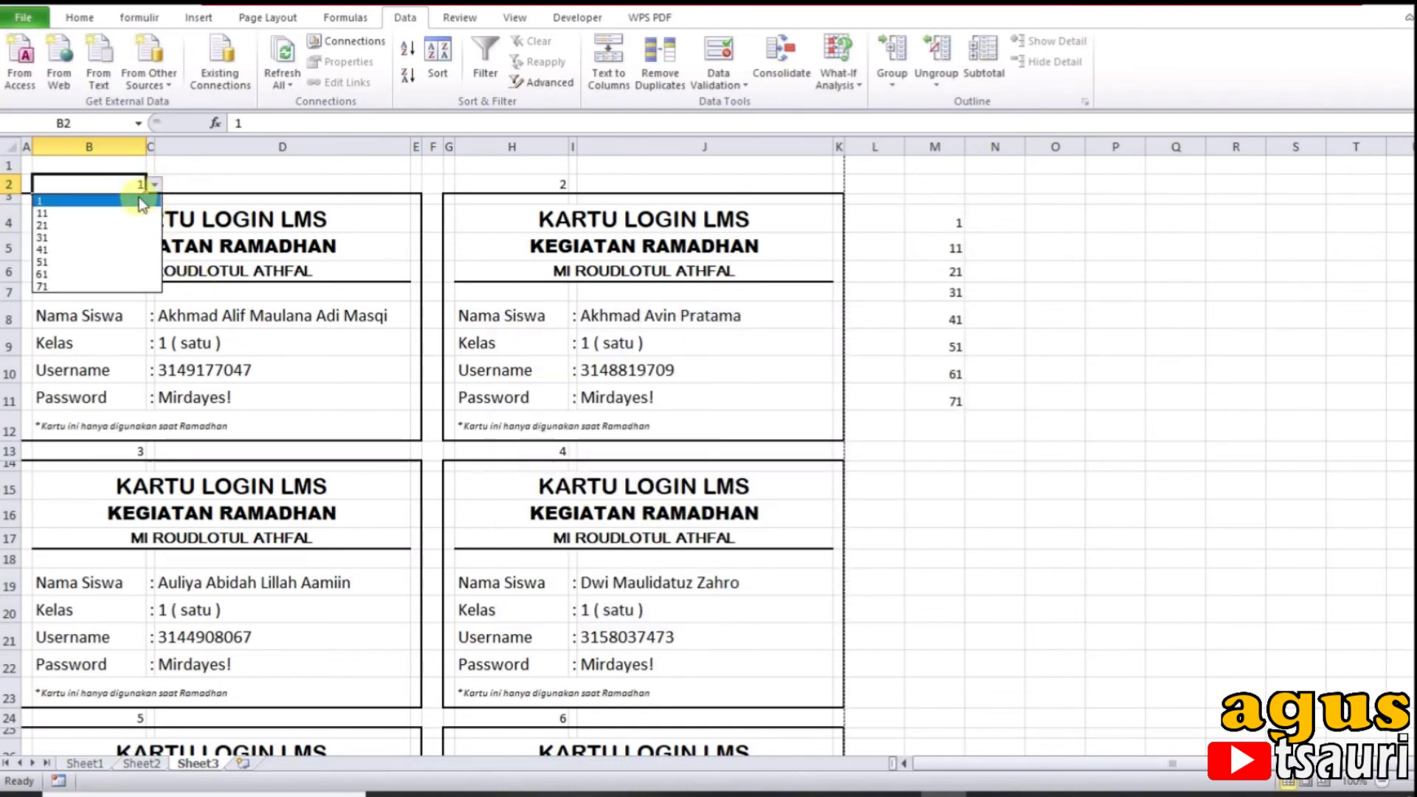
left_click(106, 213)
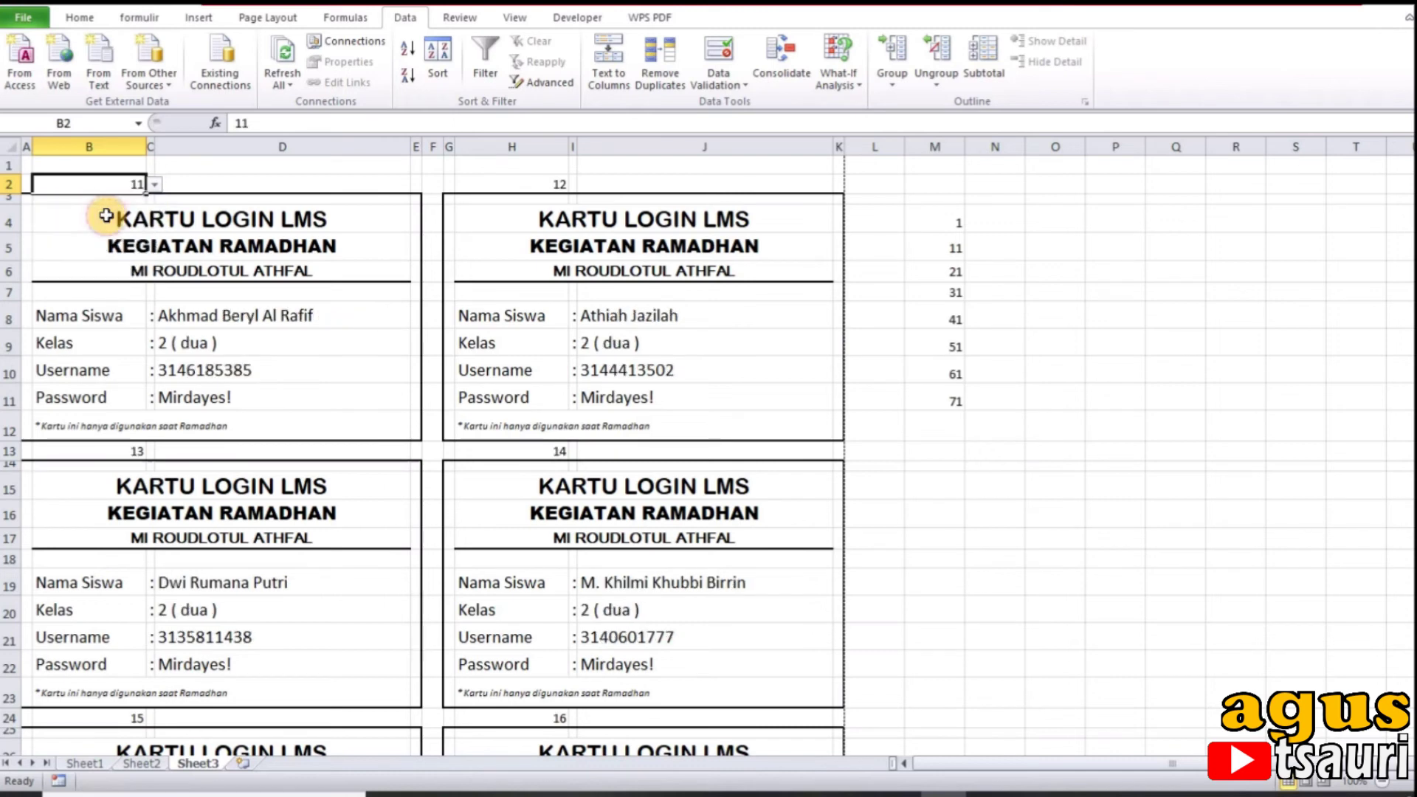
Step: Turn off the gridlines on Sheet3
left_click(516, 17)
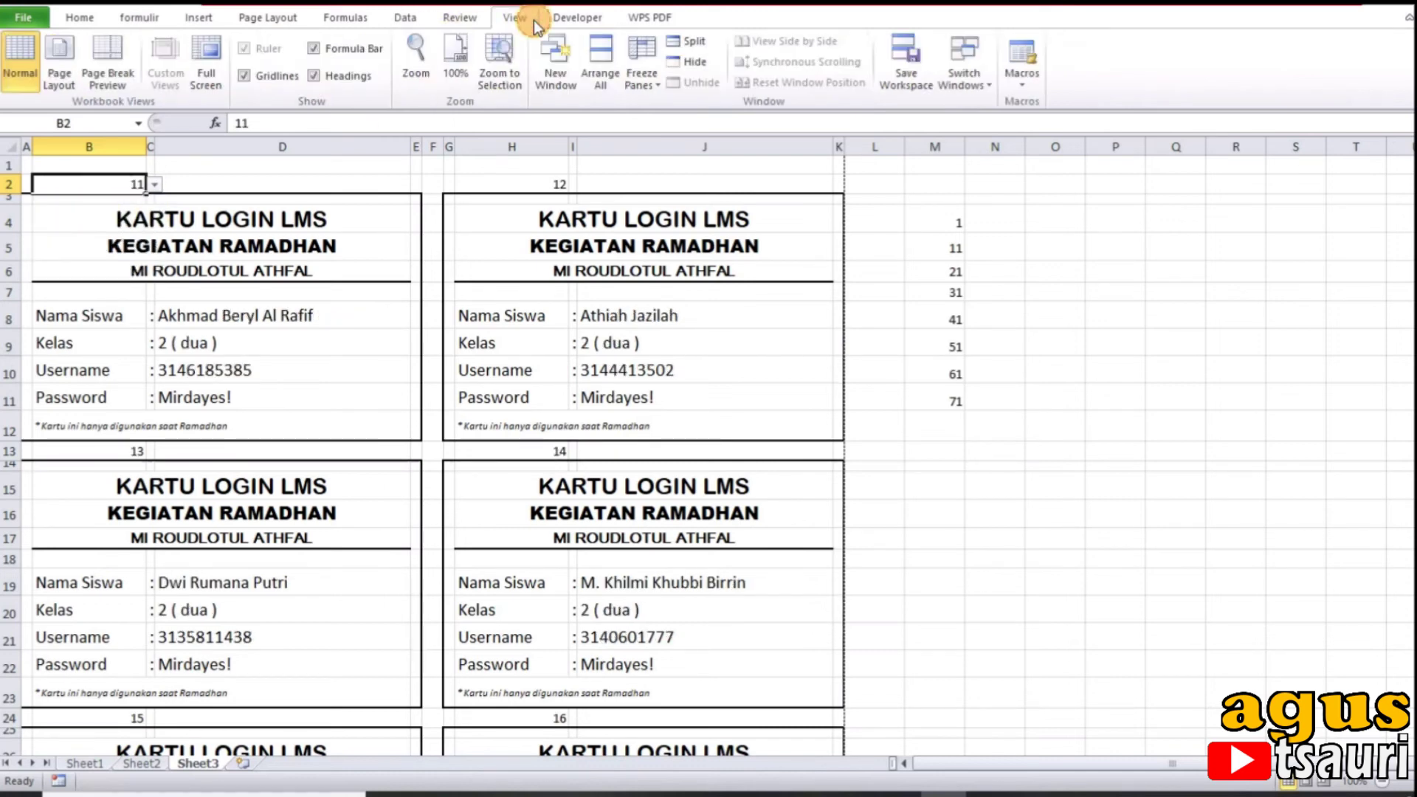
left_click(244, 76)
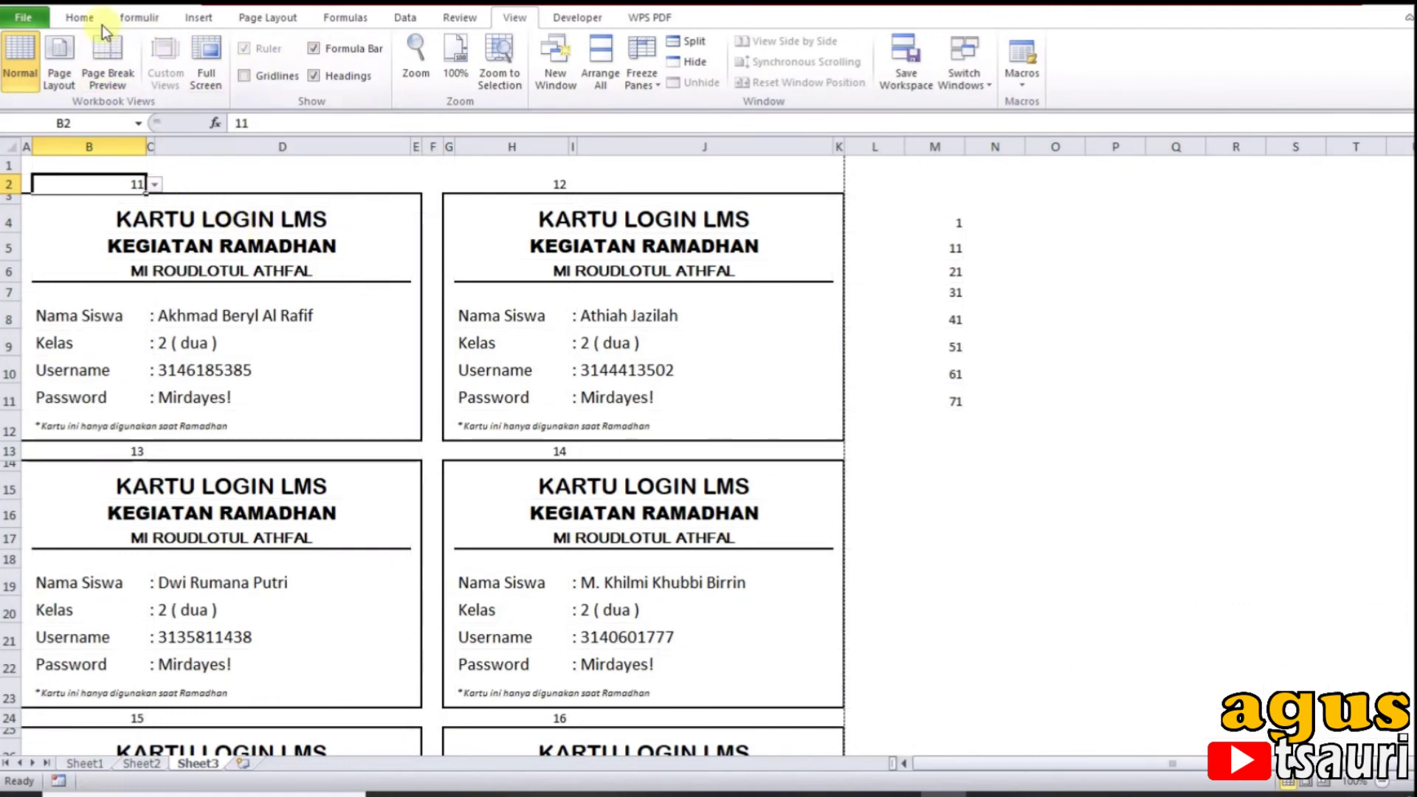
left_click(79, 18)
Step: Change the B2 start number to 31, then to 51
left_click(155, 184)
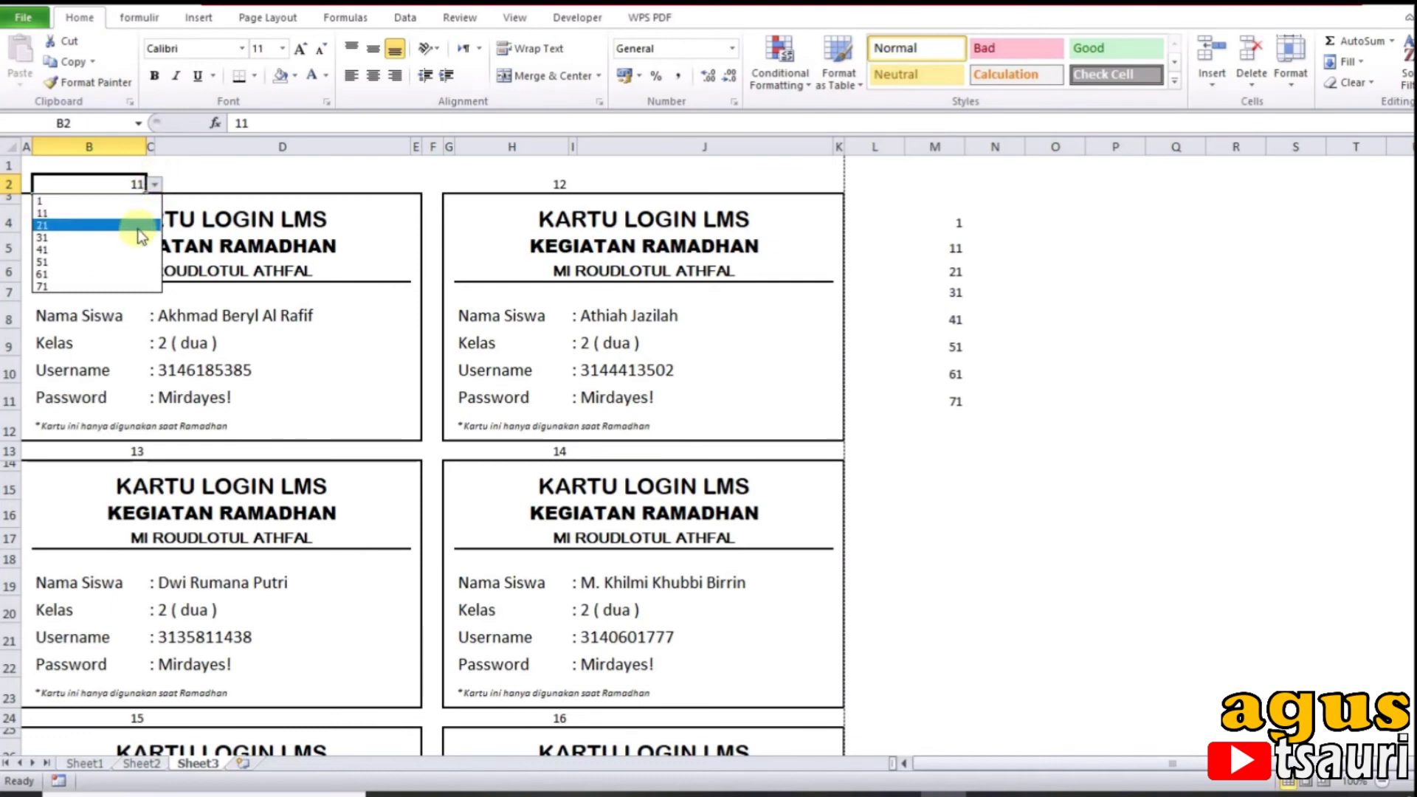
left_click(89, 236)
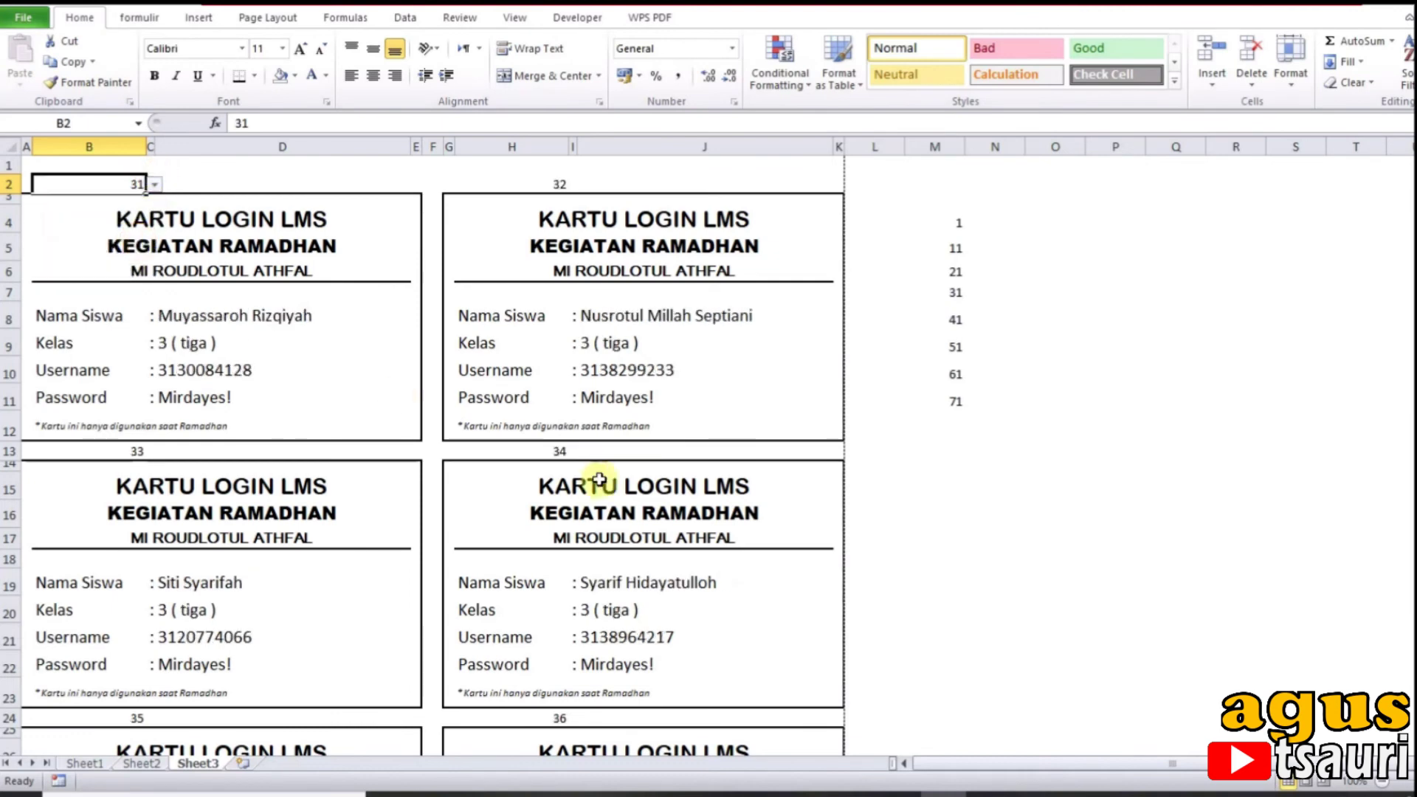
left_click(156, 185)
left_click(140, 261)
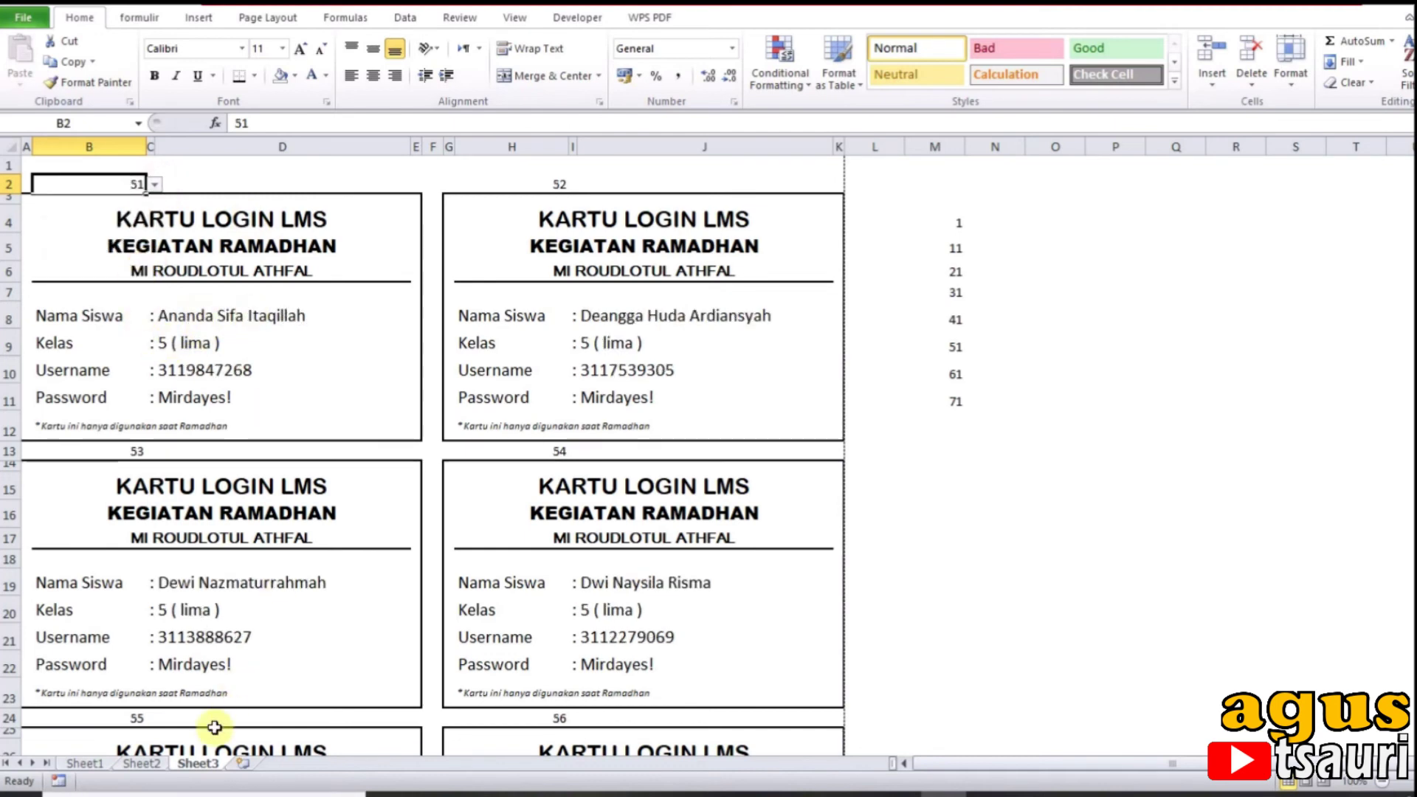
Step: Verify student 51's name on Sheet1, then inspect card 52's number formula on Sheet3
left_click(81, 754)
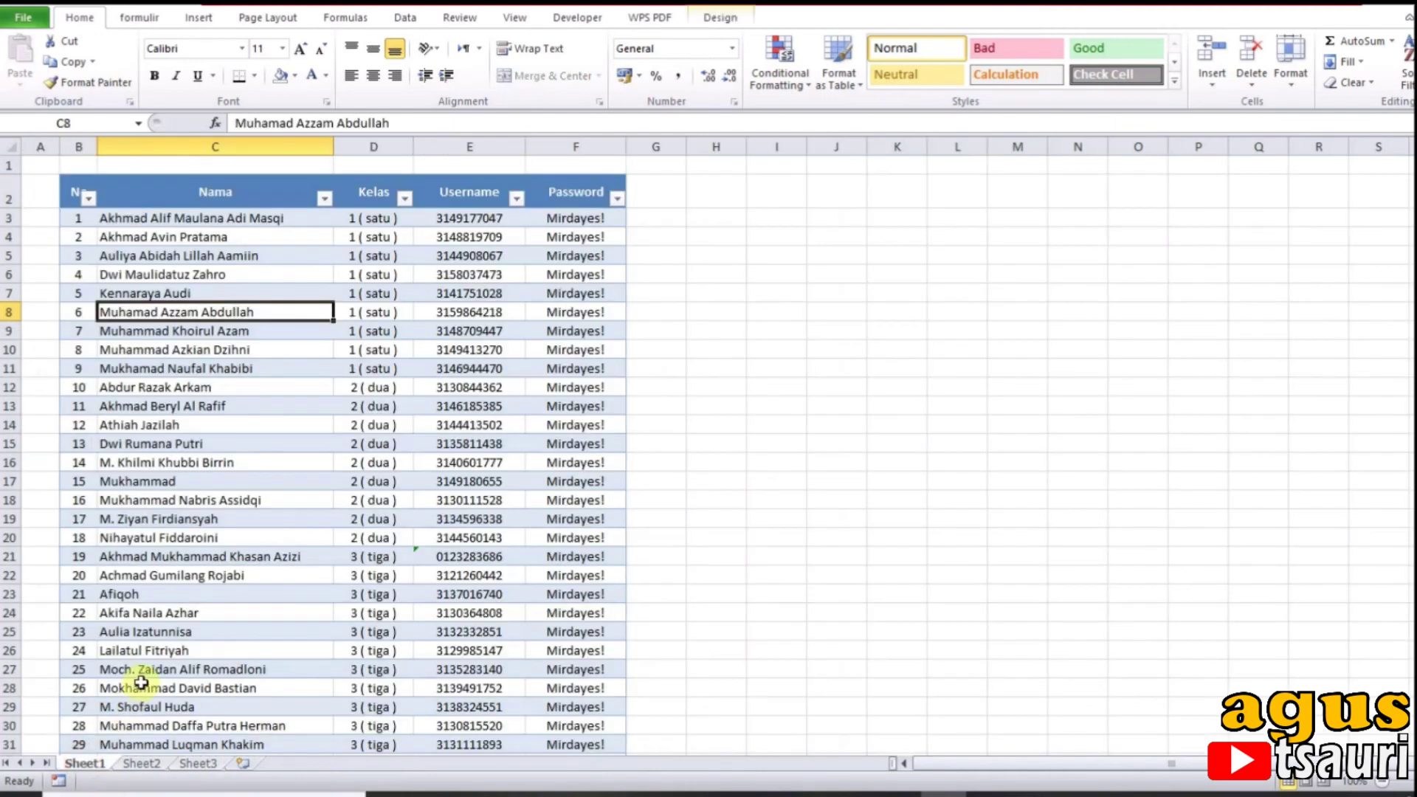
scroll(143, 679, "down", 9)
left_click(140, 638)
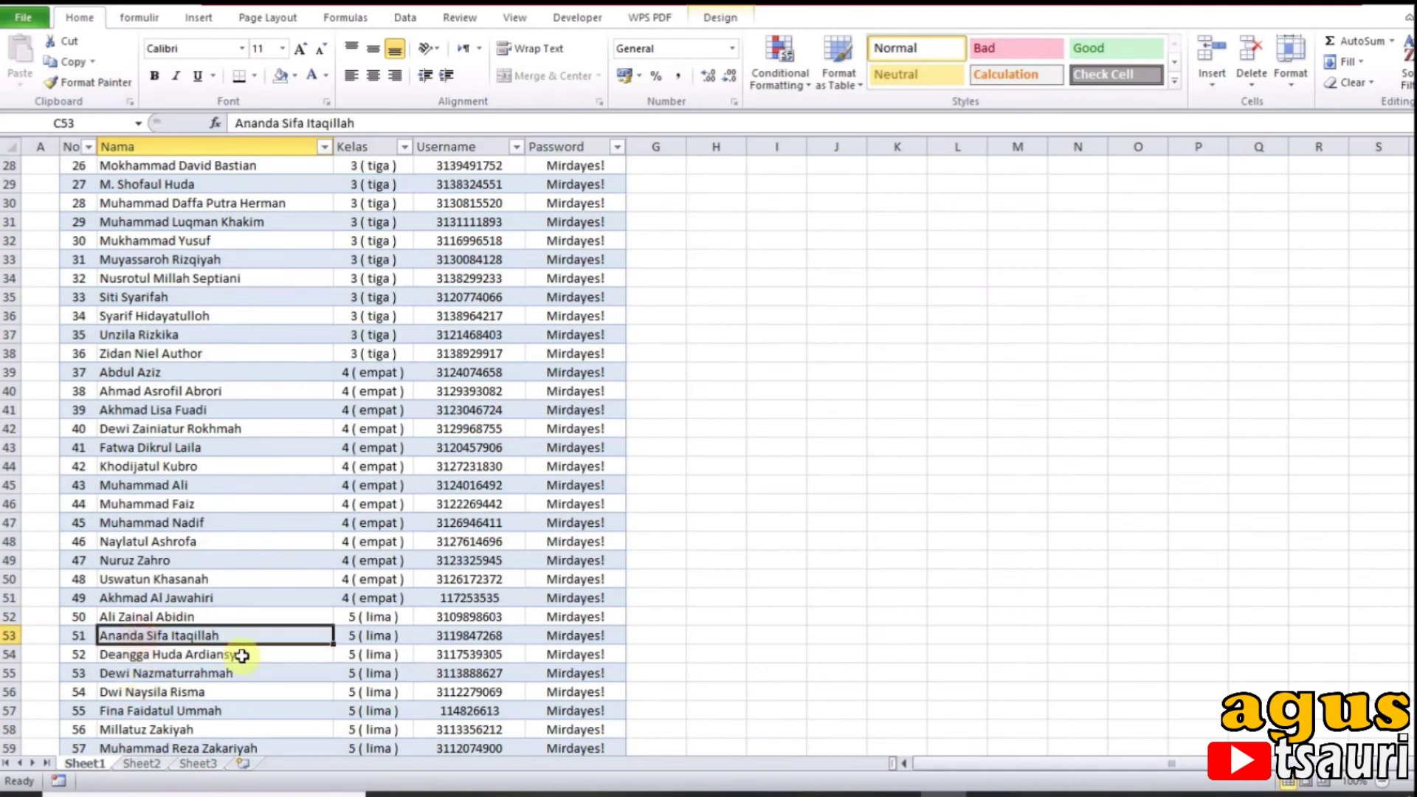
left_click(207, 764)
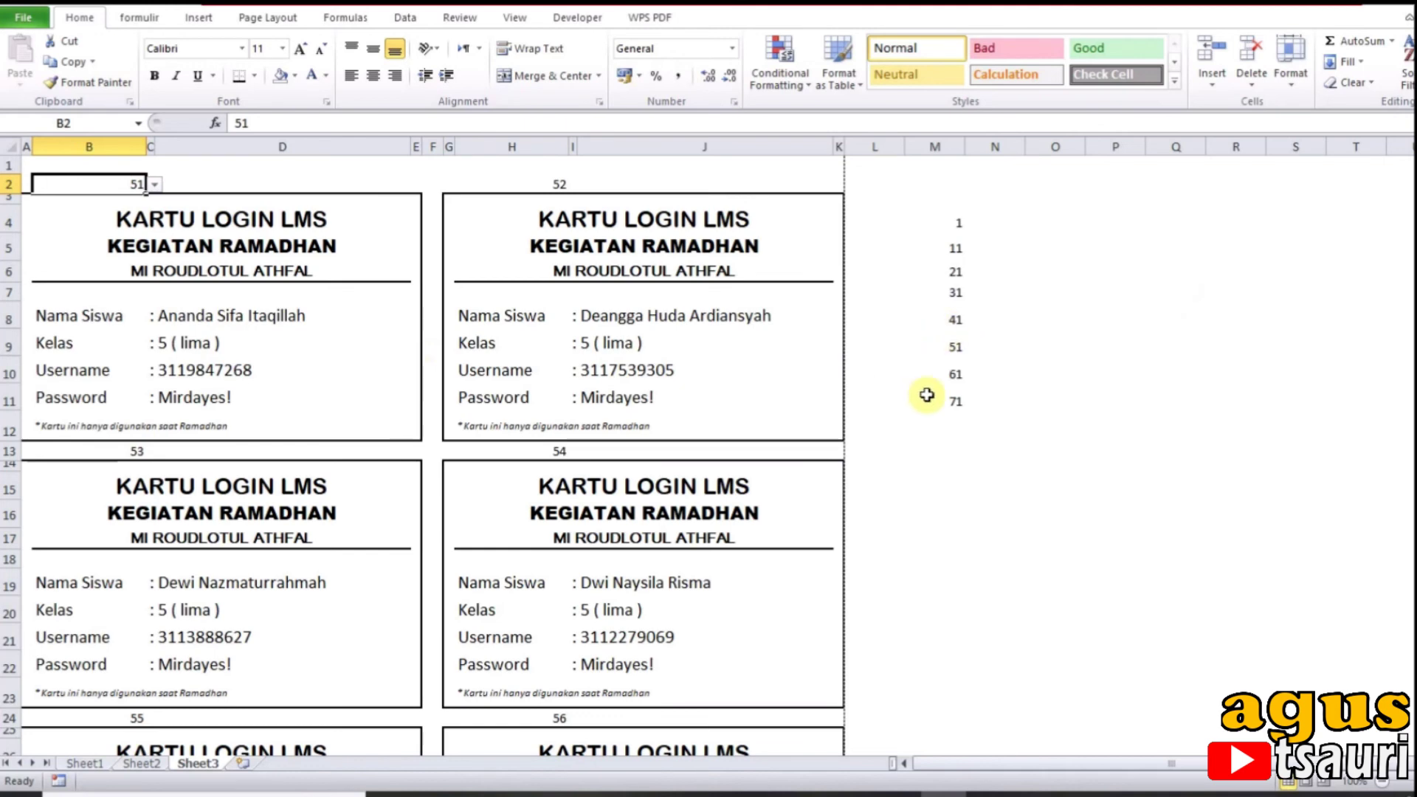
left_click(989, 345)
left_click(553, 182)
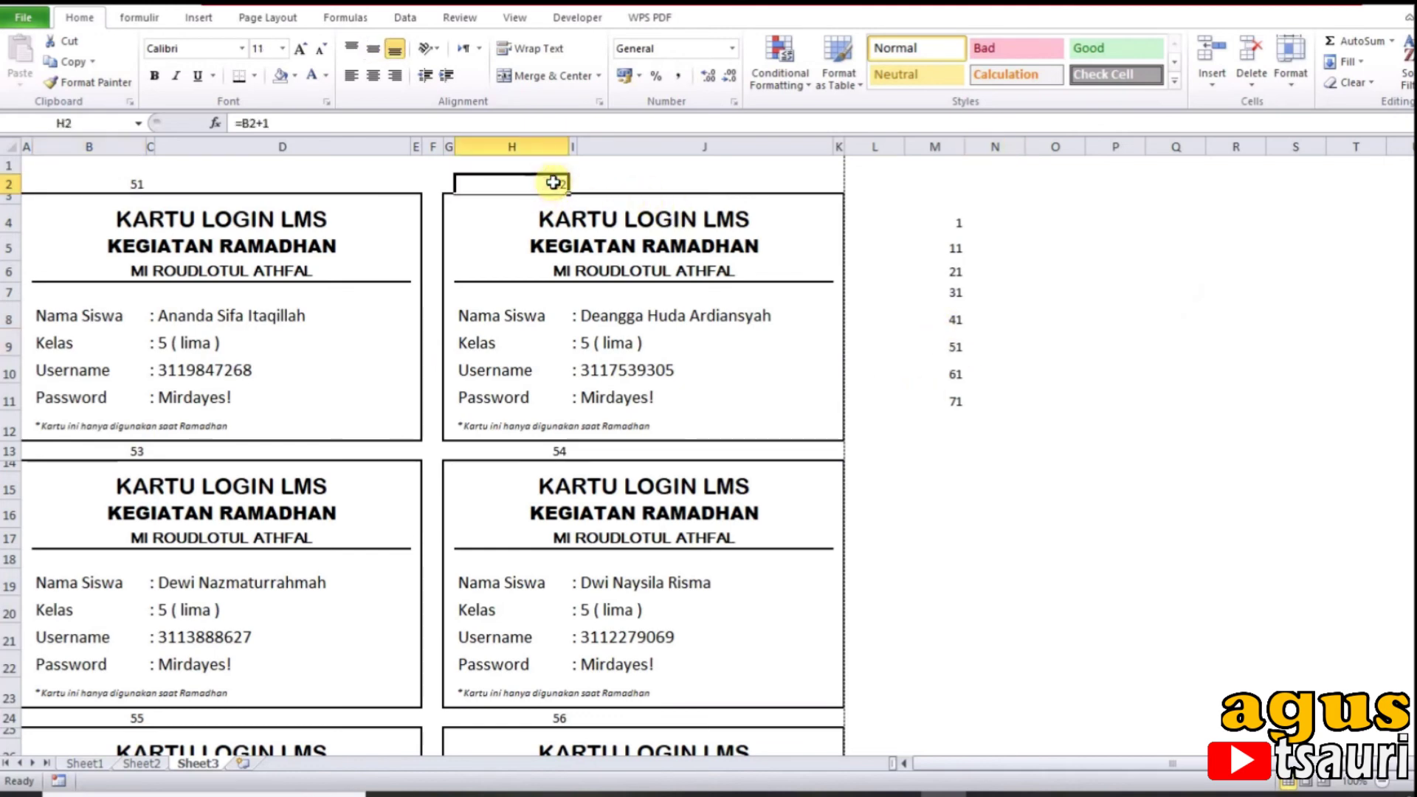
Step: Hide column M with the start-number helper list
left_click(935, 147)
right_click(939, 151)
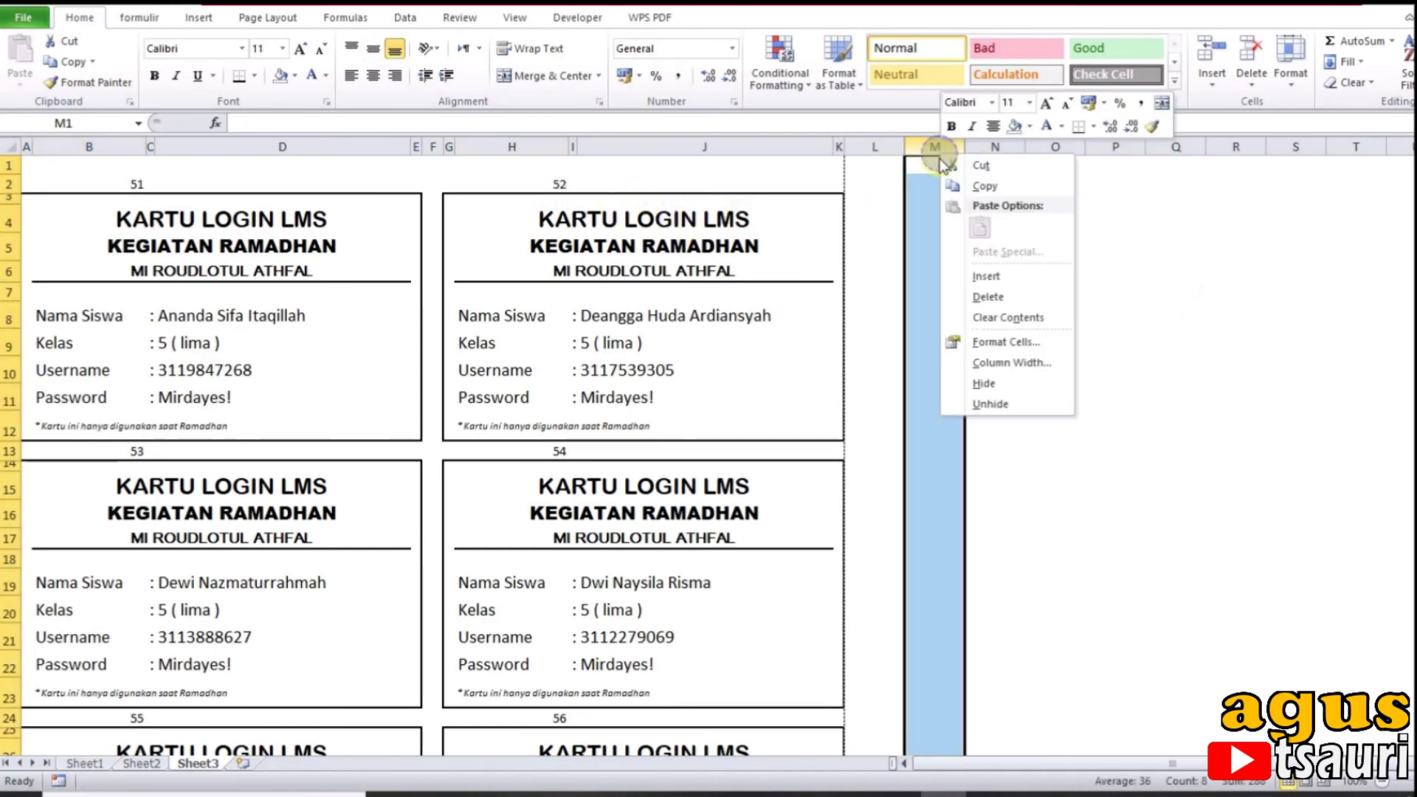
left_click(989, 382)
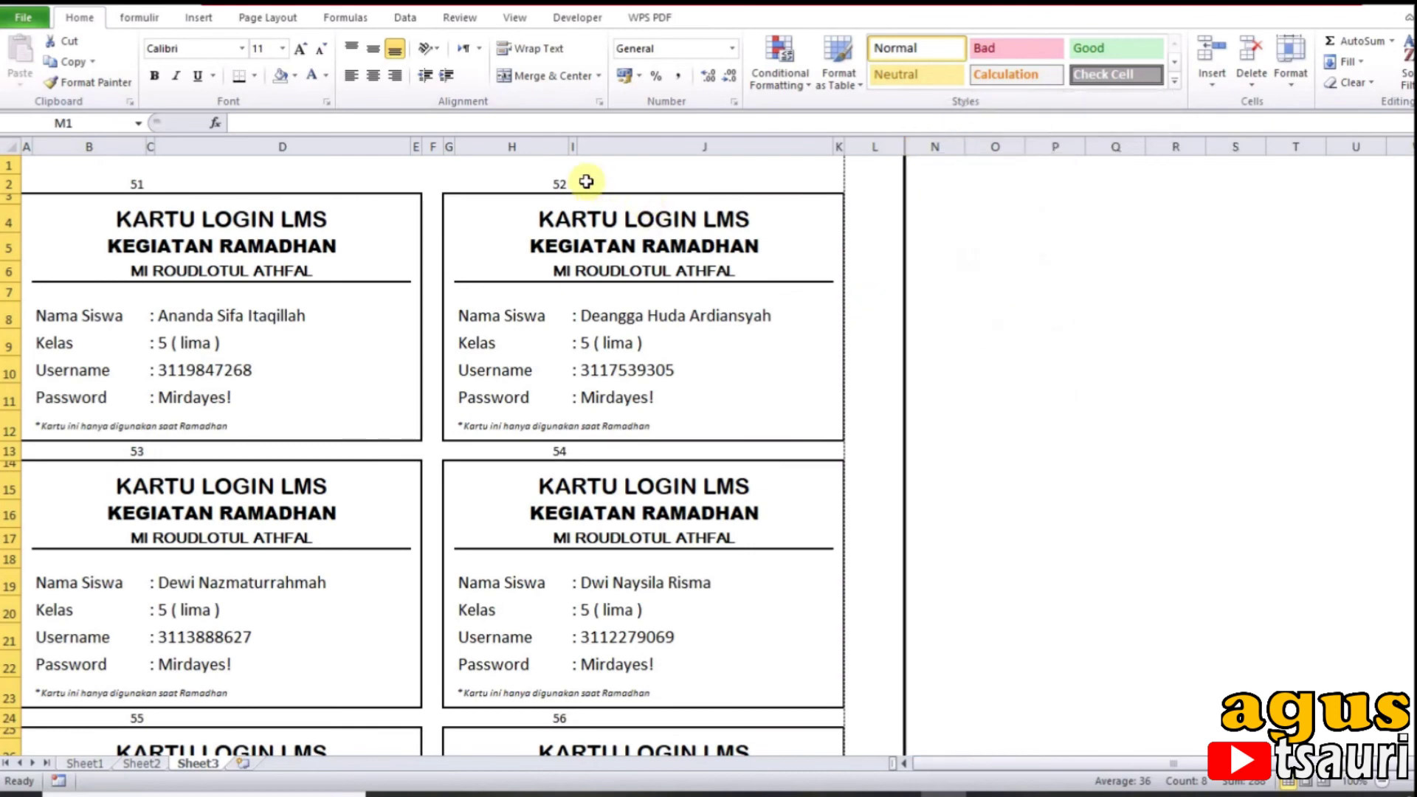
Step: Select the card number cells H2, B13, H13, B24, H24, B35, H35, B46 and H46
left_click(557, 183)
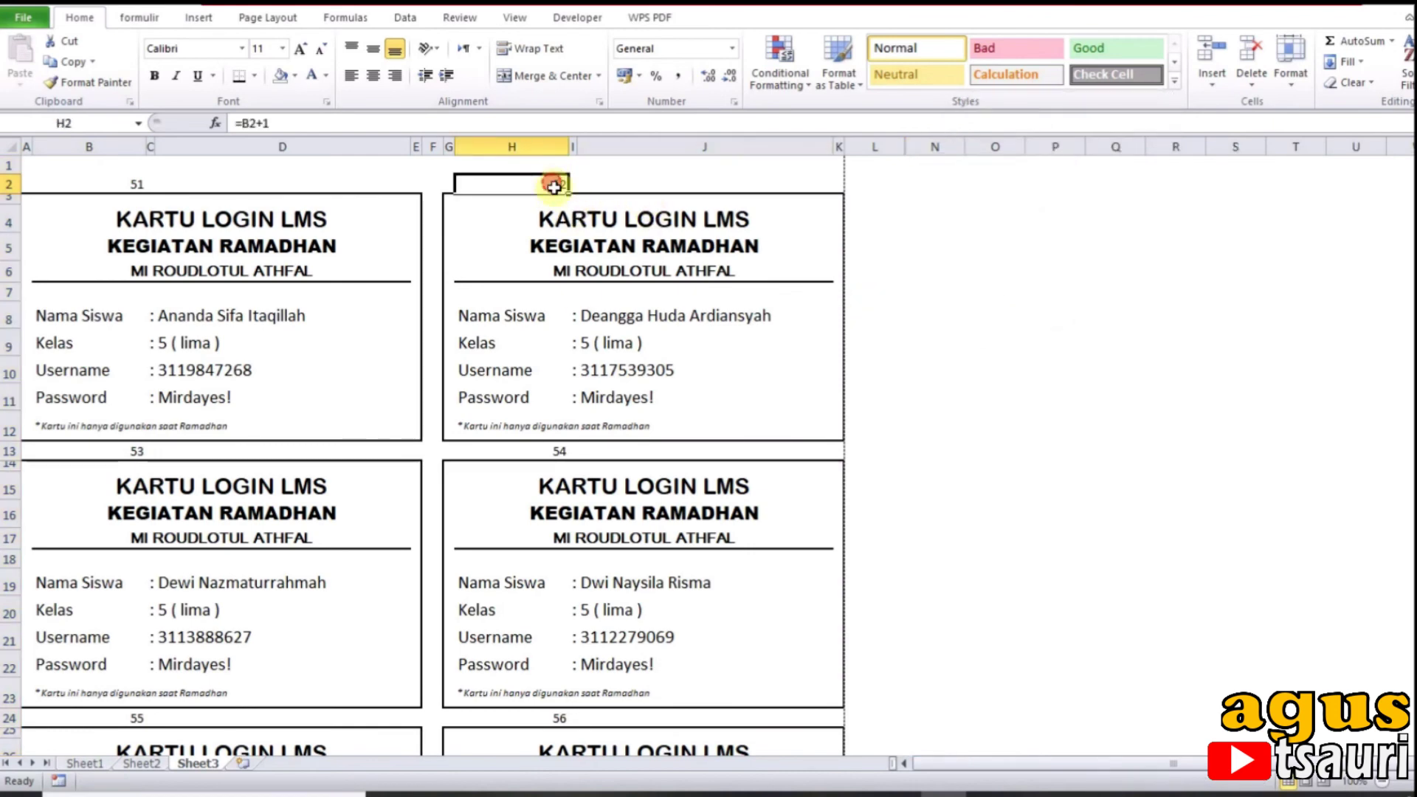
left_click(559, 451, "ctrl")
left_click(136, 451, "ctrl")
scroll(158, 526, "down", 5)
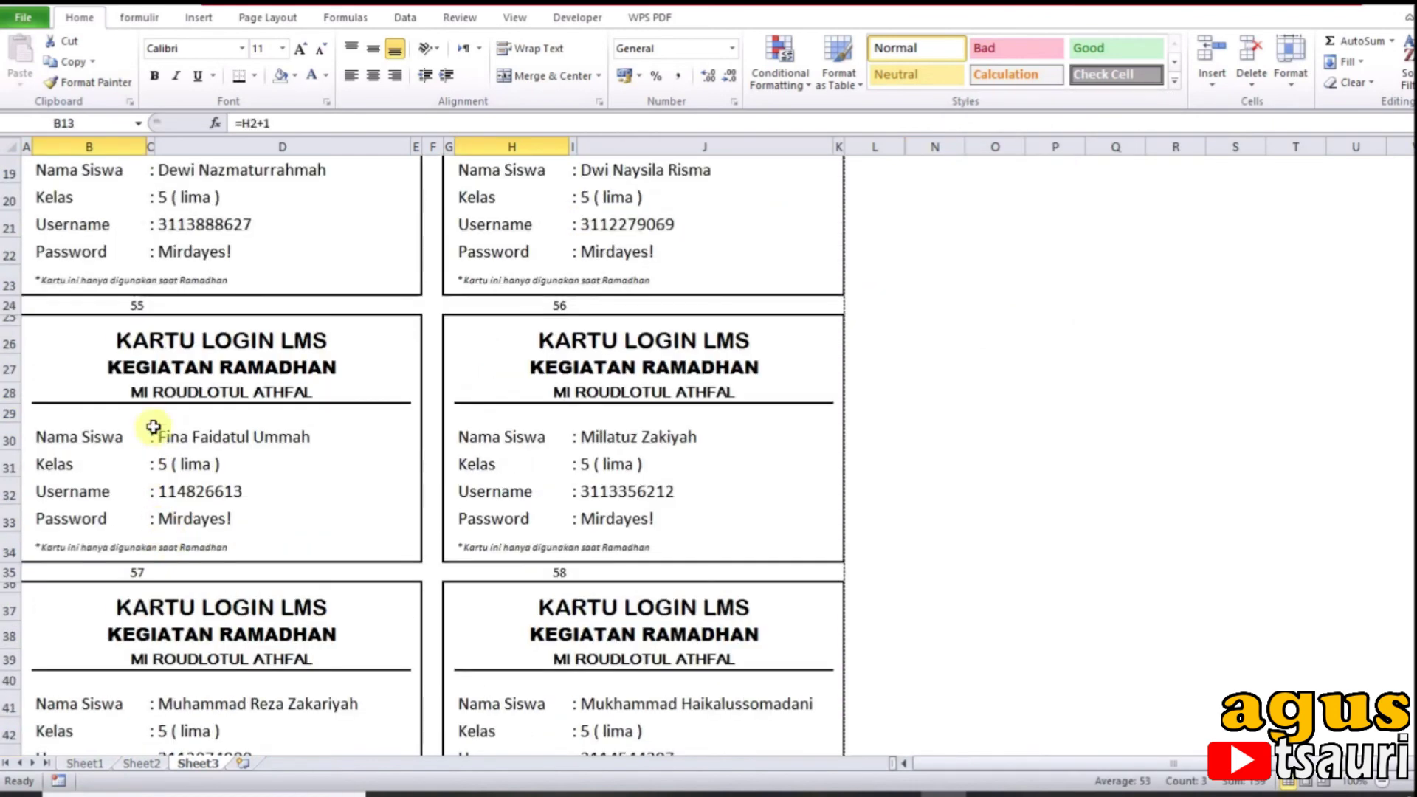
left_click(125, 304, "ctrl")
left_click(532, 305, "ctrl")
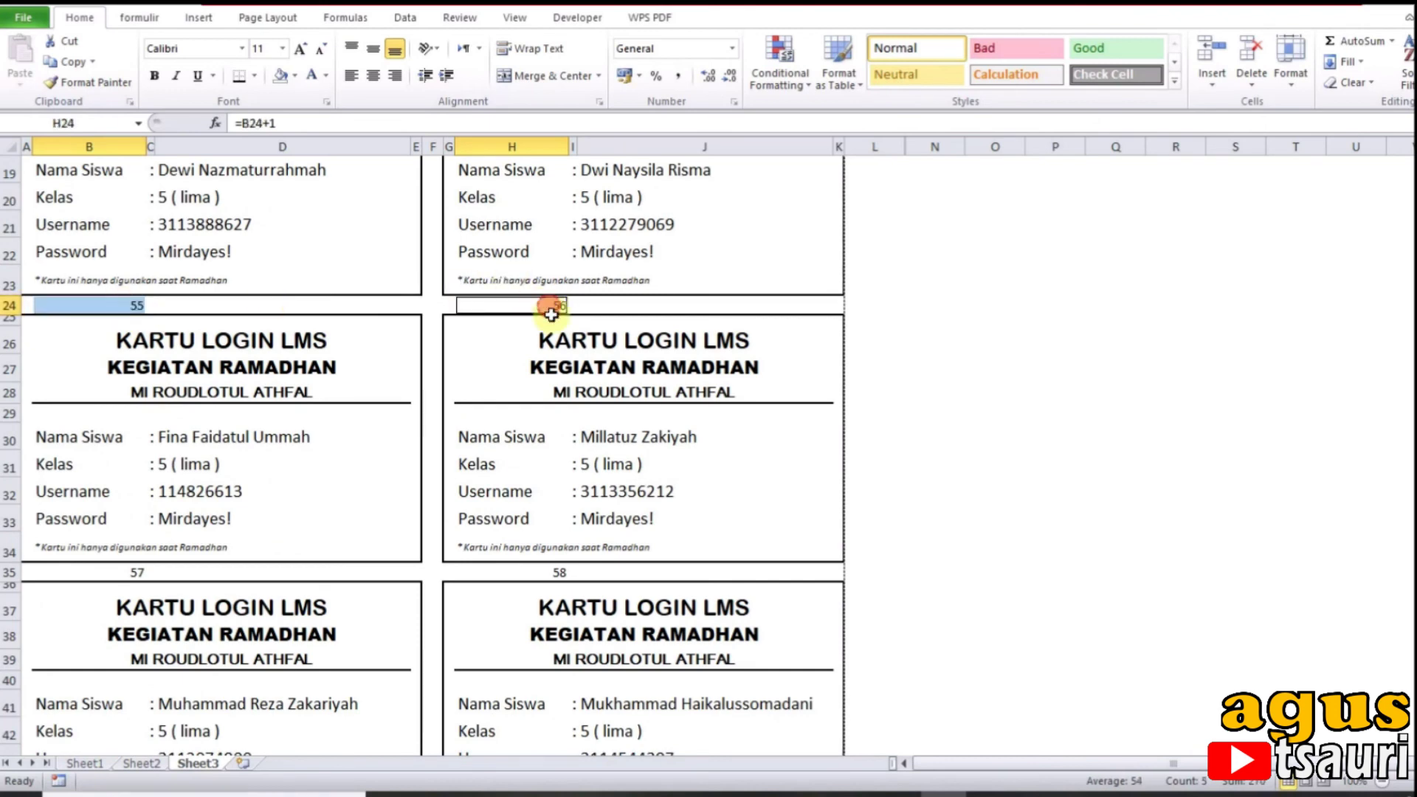
left_click(535, 572, "ctrl")
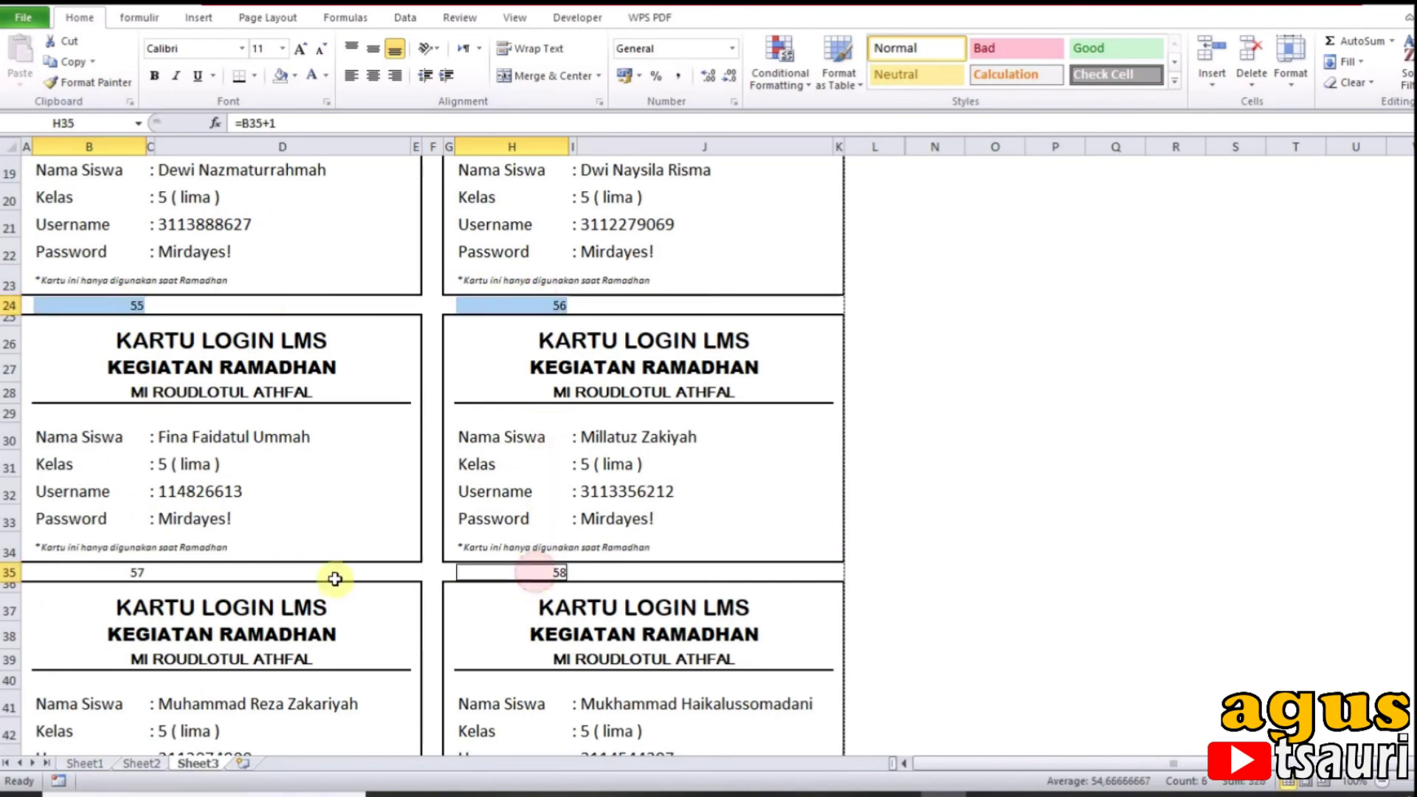
left_click(120, 571, "ctrl")
scroll(371, 578, "down", 6)
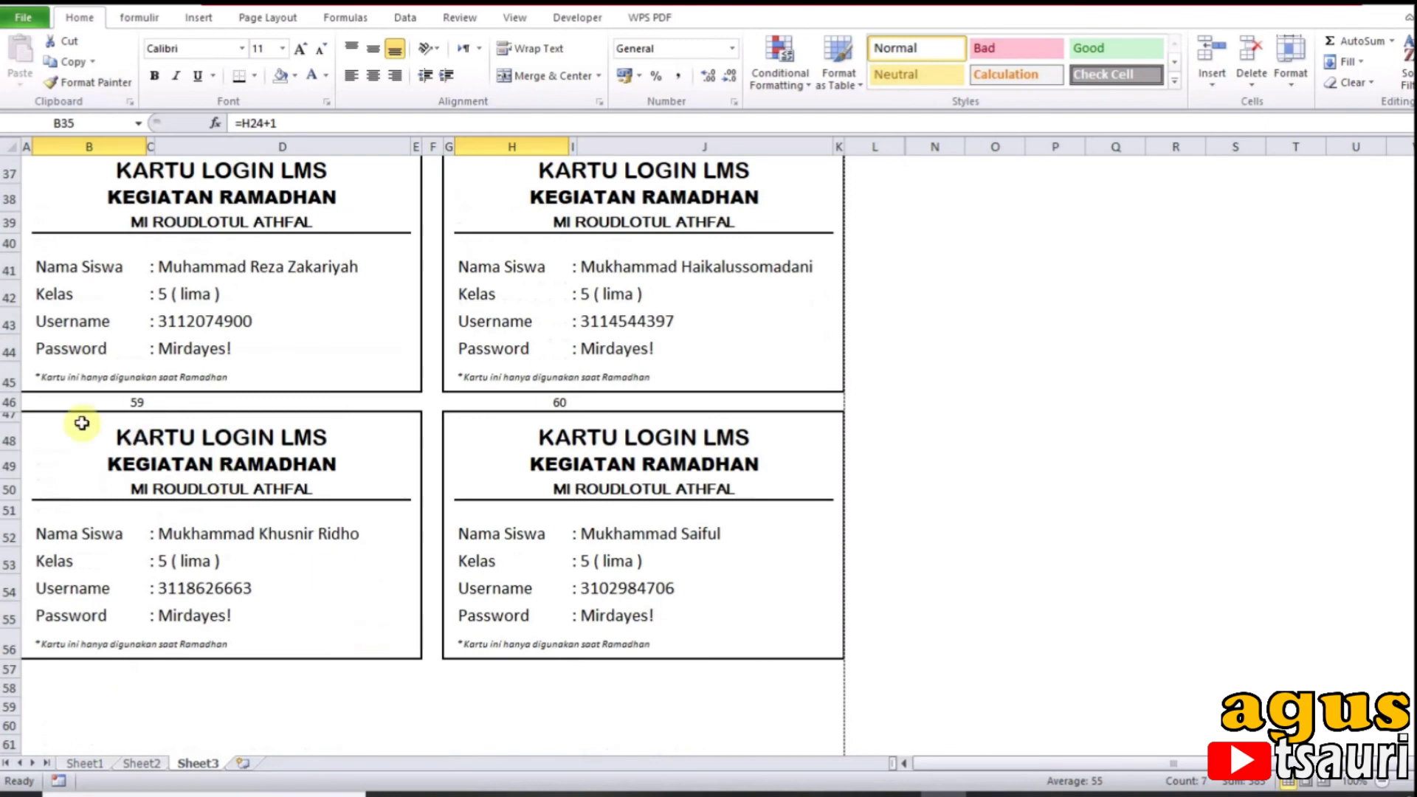
left_click(137, 400, "ctrl")
left_click(563, 401, "ctrl")
scroll(307, 446, "up", 12)
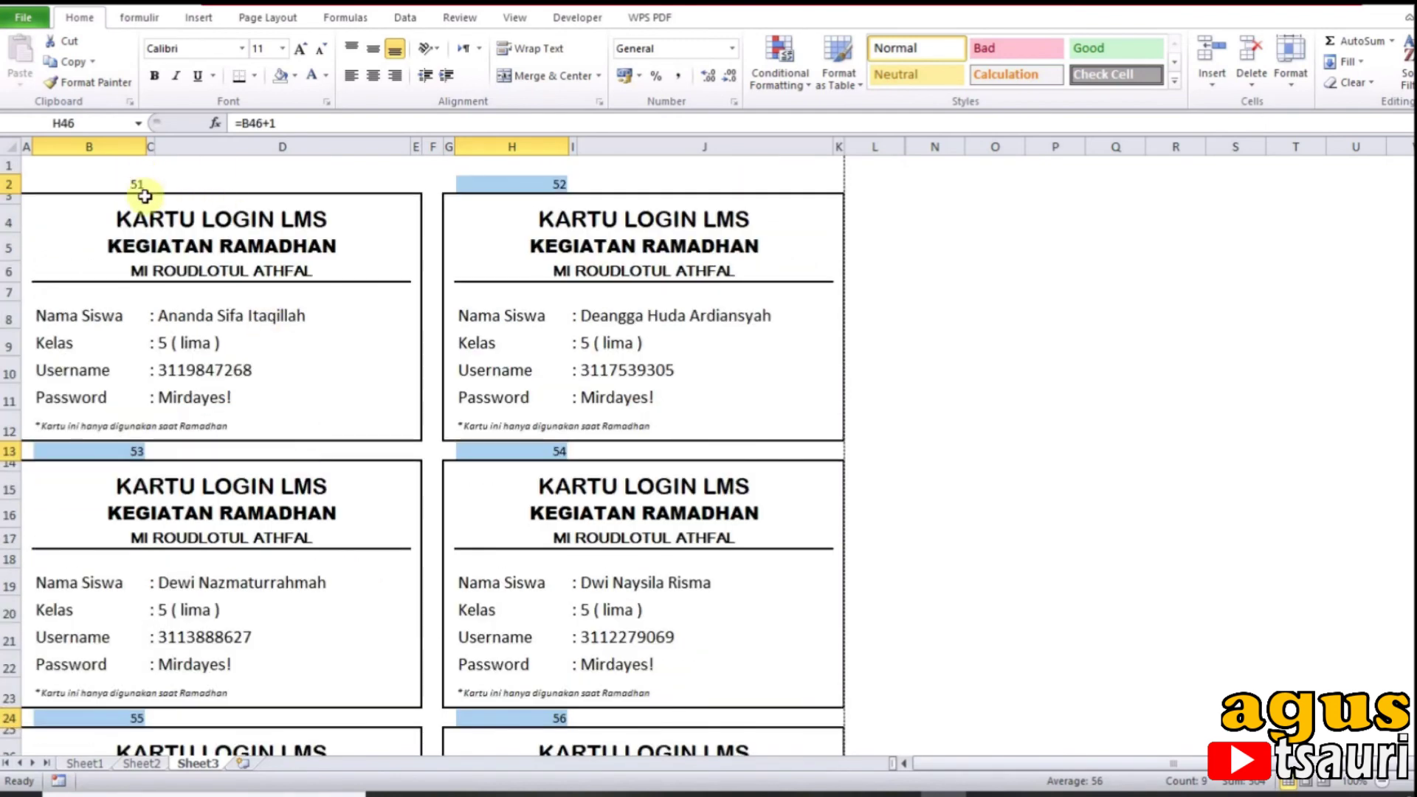
Step: Make the selected card numbers 52–60 white so they disappear
left_click(311, 78)
left_click(952, 363)
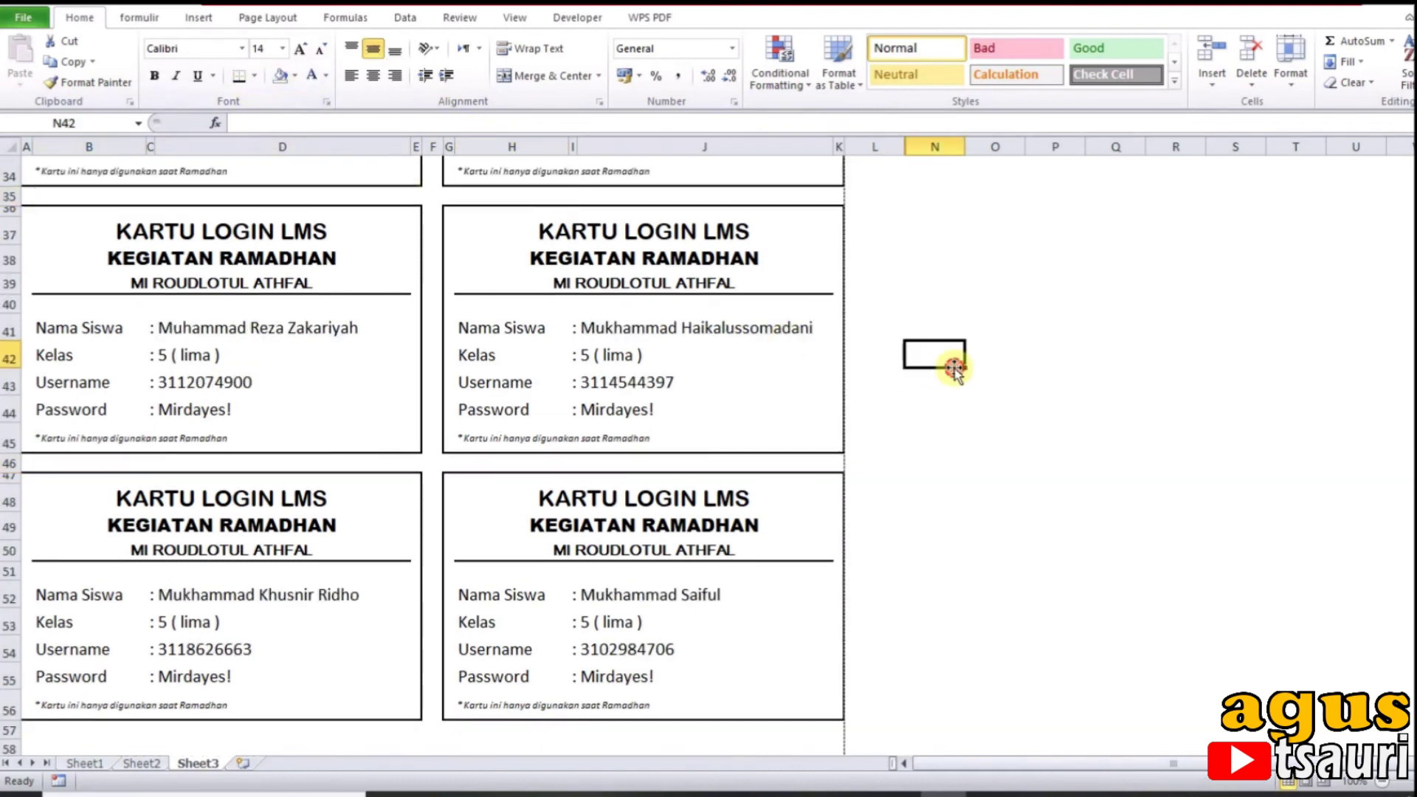
scroll(954, 369, "up", 10)
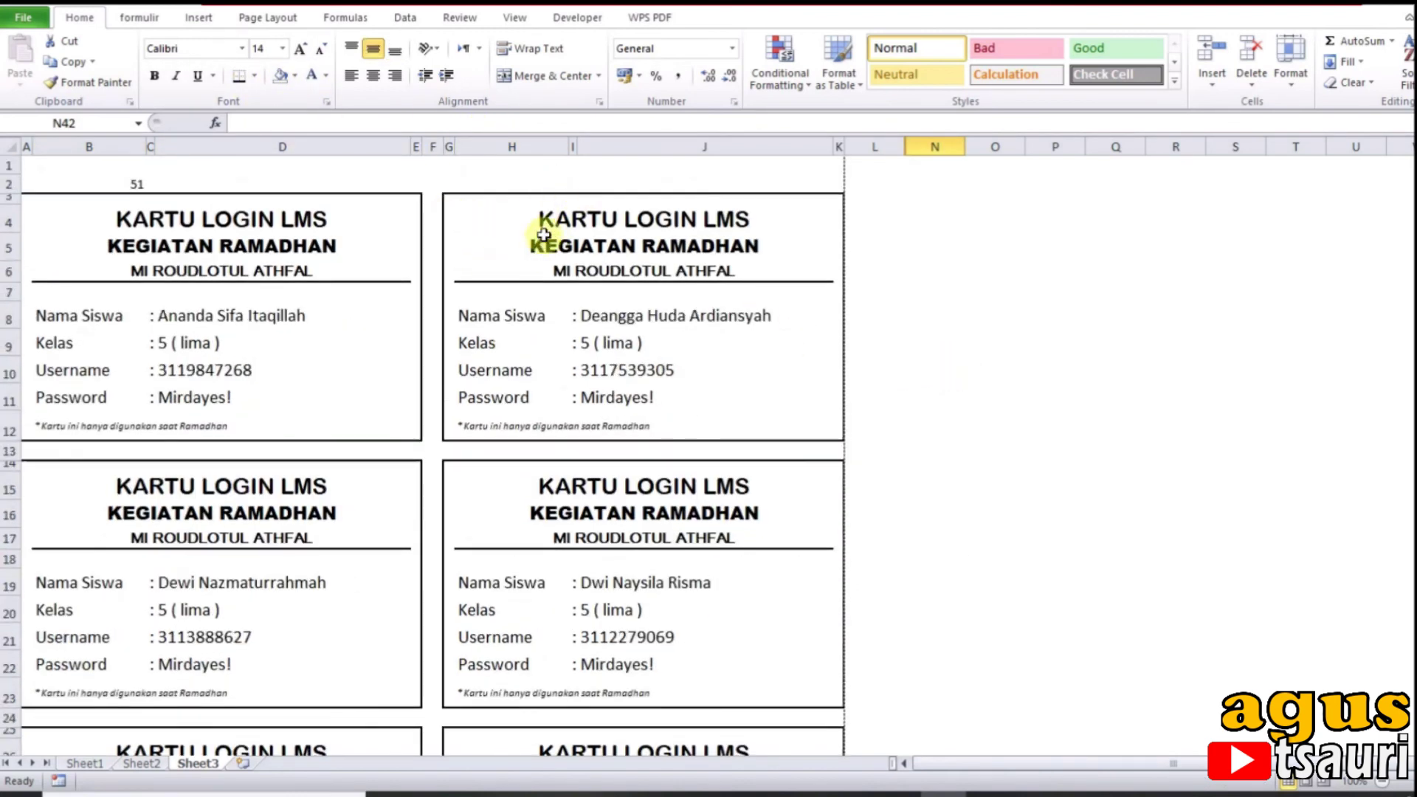
Step: Change B2's start number to 21, then 11, and view the Sheet1 student table
left_click(133, 184)
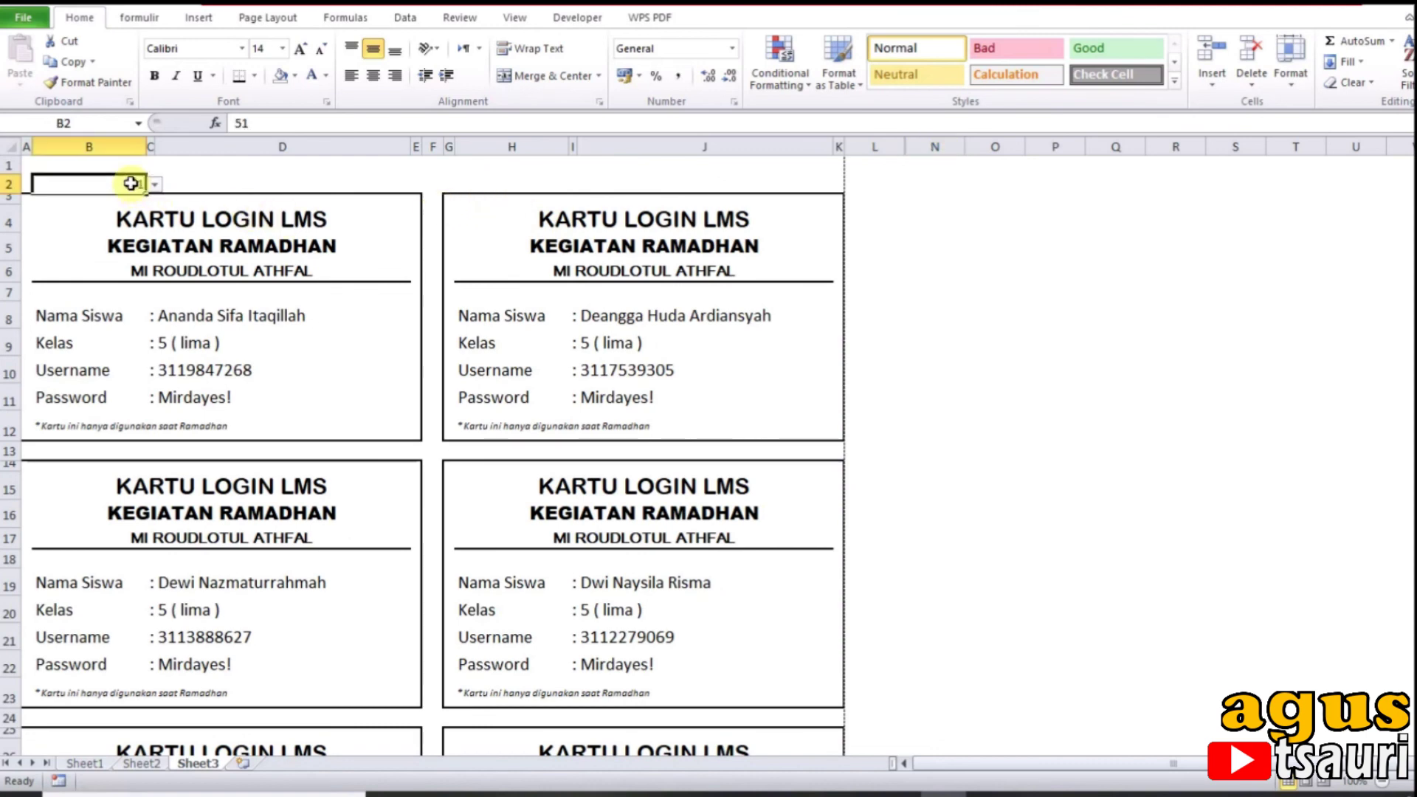
left_click(157, 183)
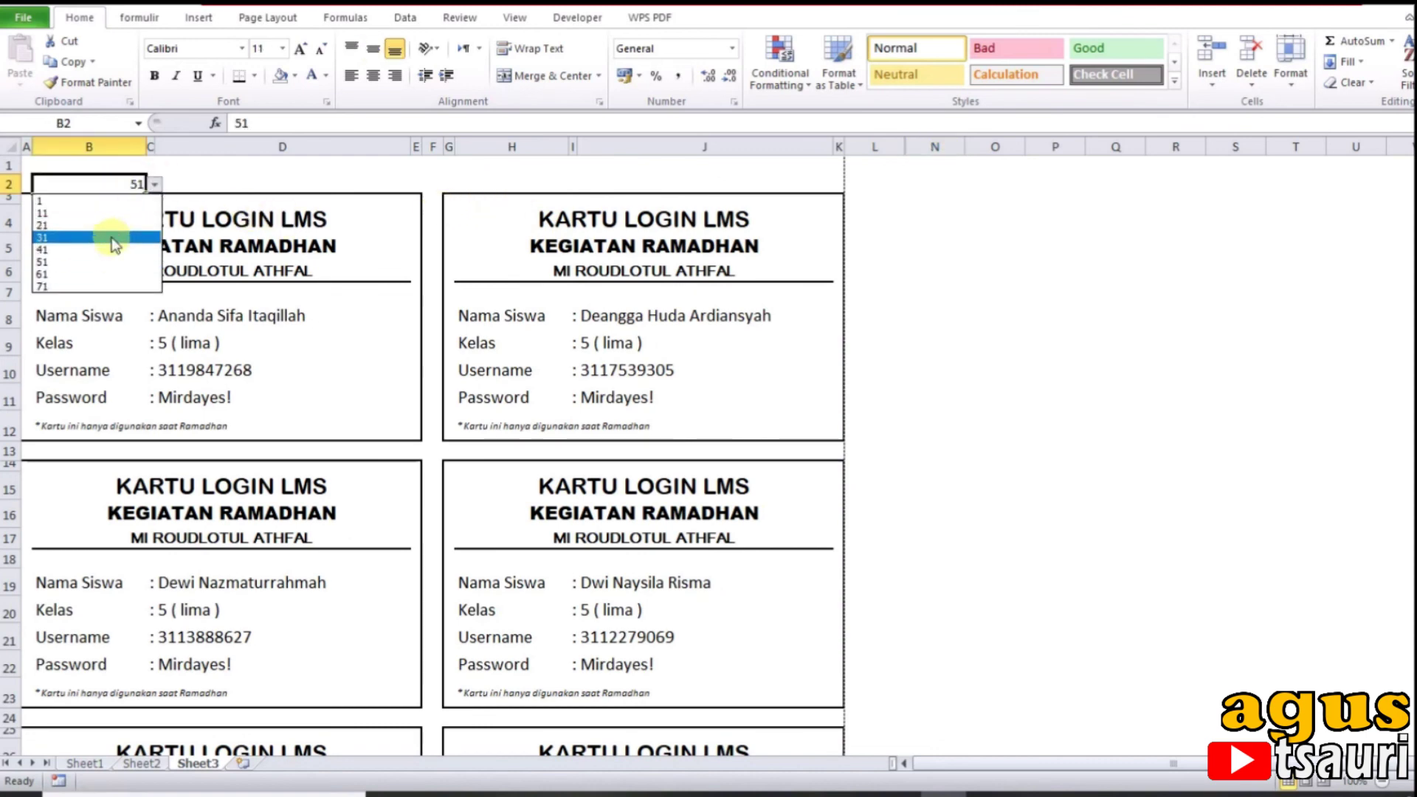
left_click(104, 221)
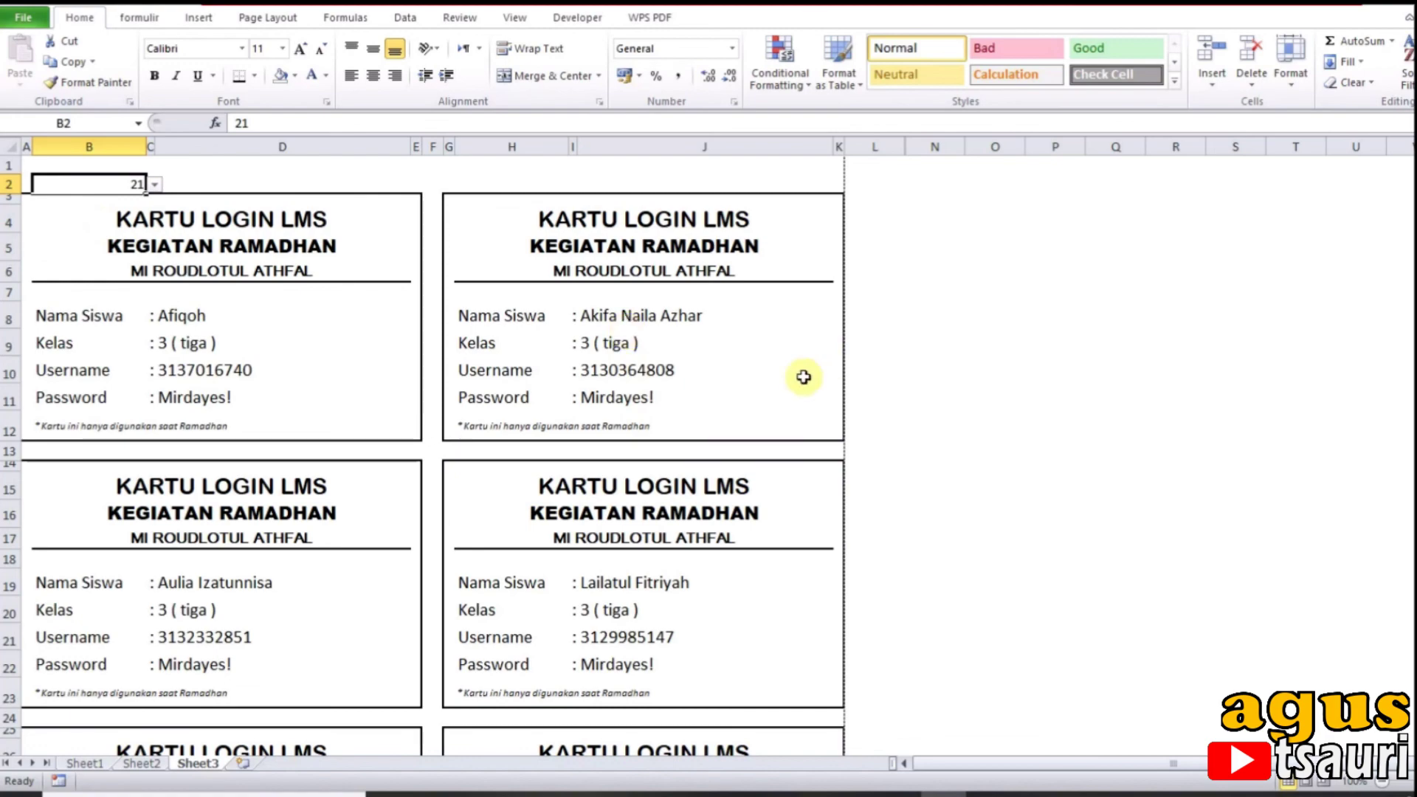
left_click(156, 184)
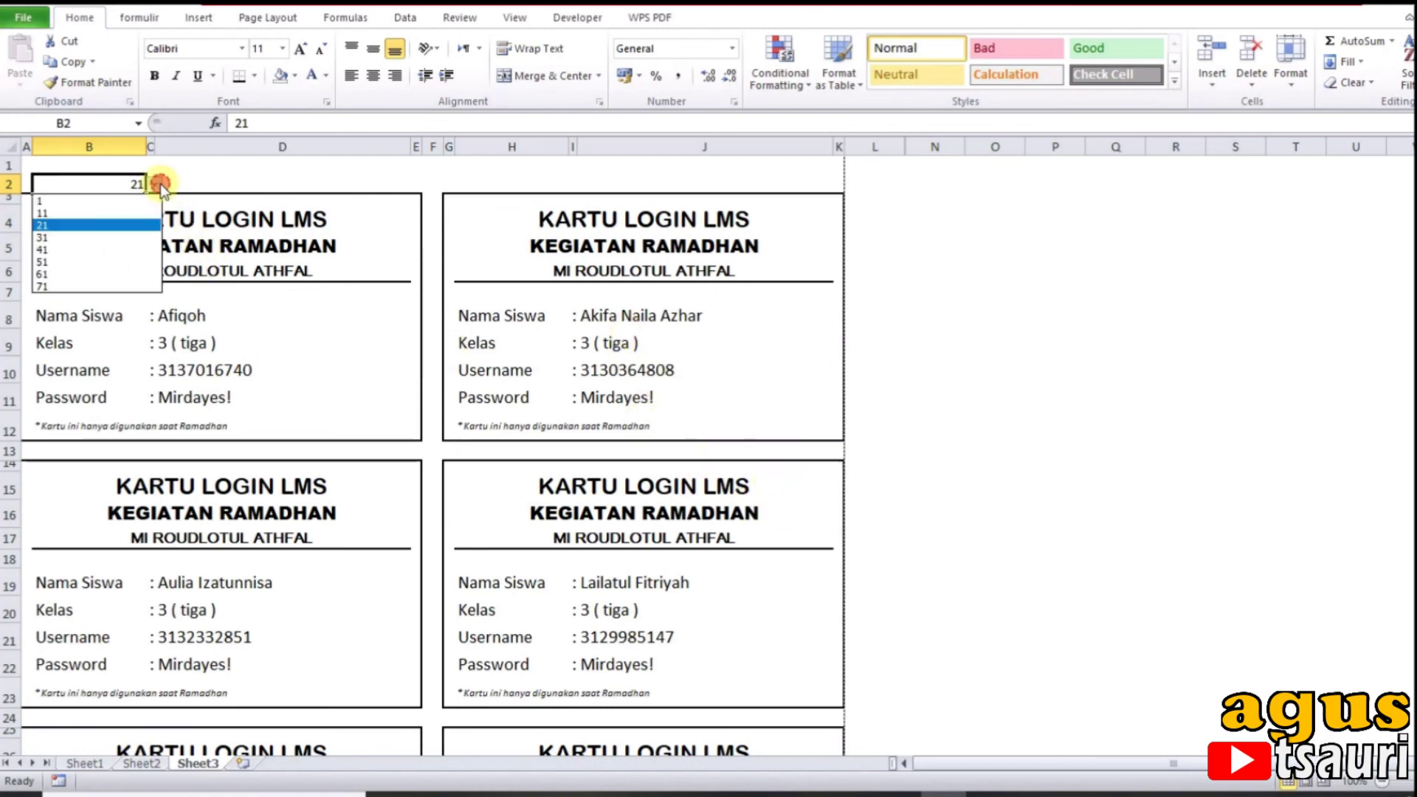
left_click(118, 208)
scroll(620, 618, "down", 5)
scroll(621, 621, "up", 5)
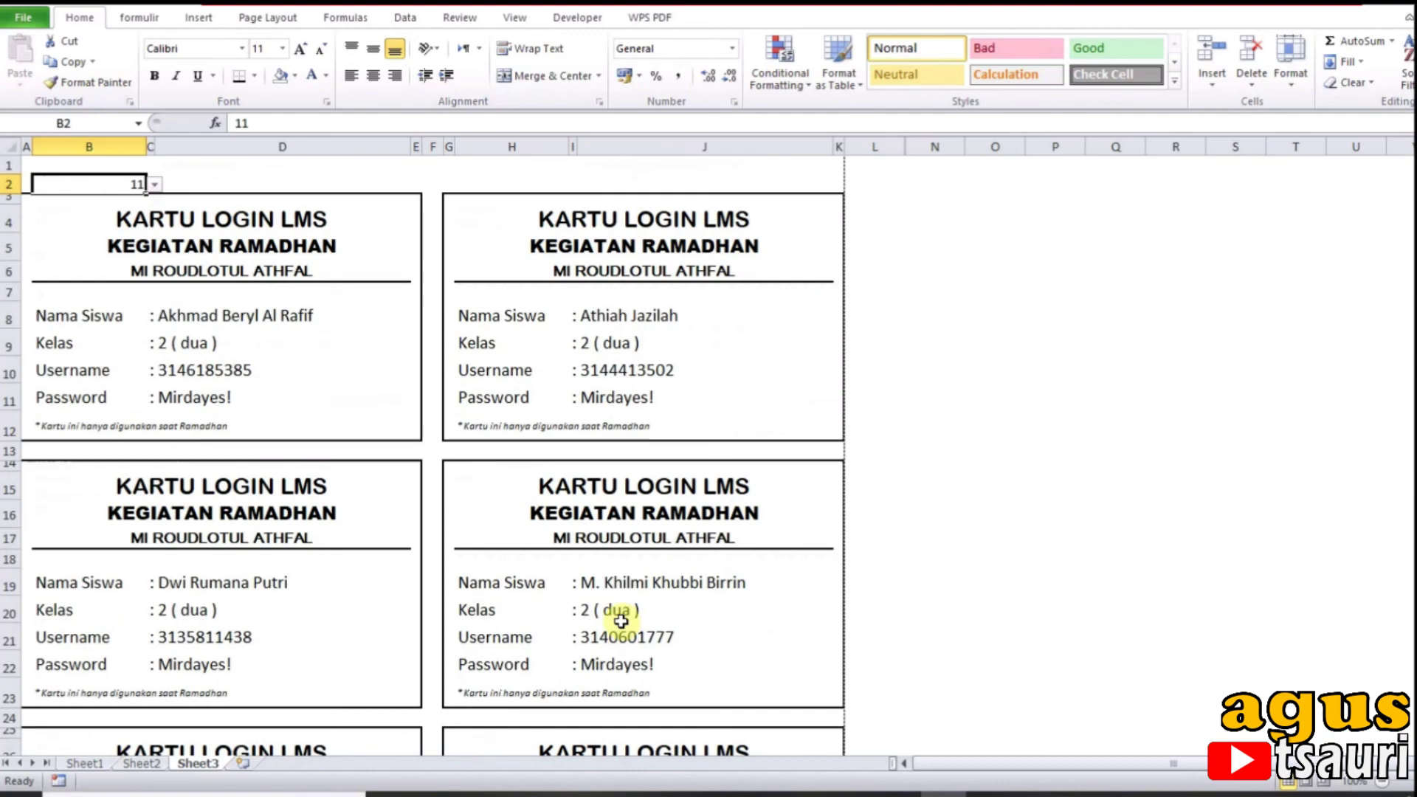
left_click(87, 764)
scroll(338, 496, "up", 10)
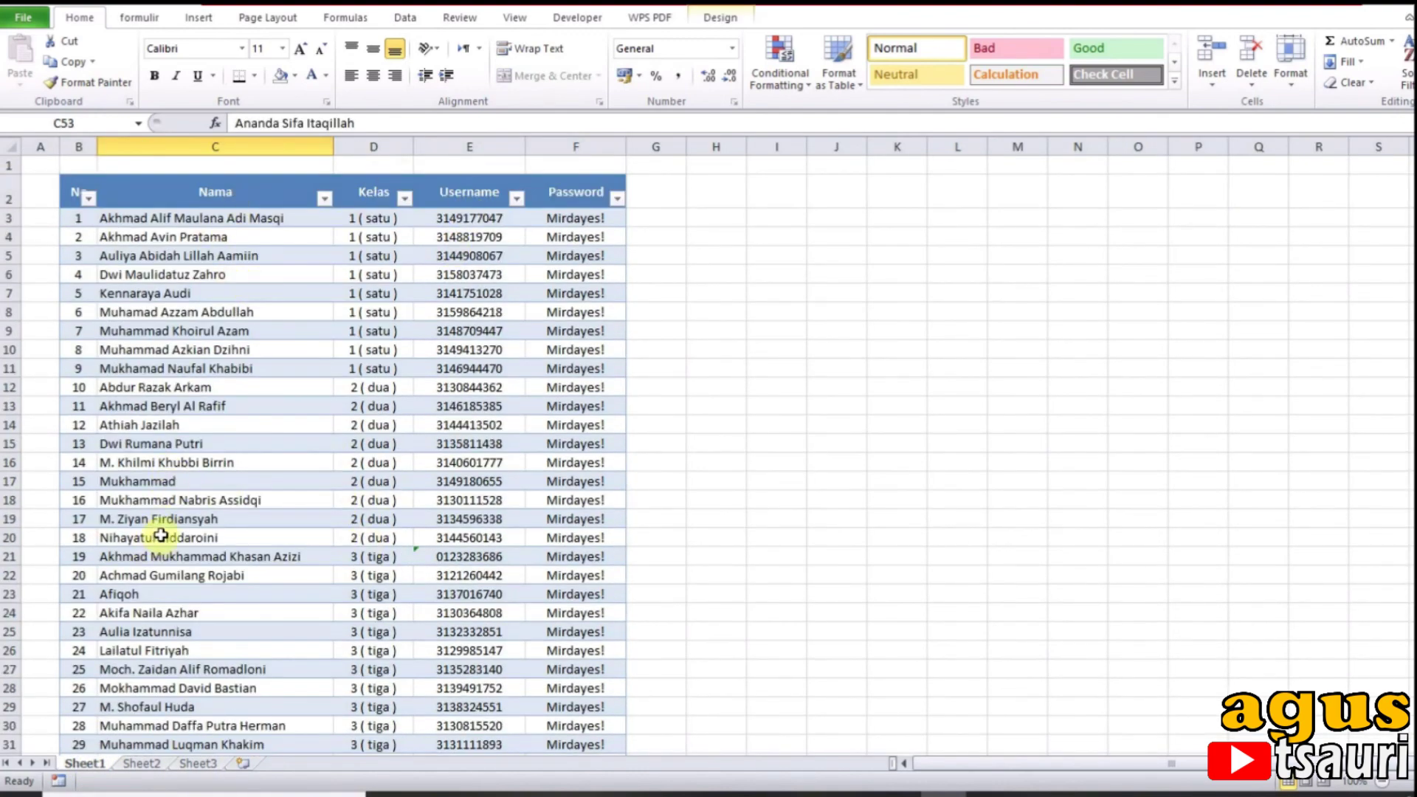
left_click(199, 764)
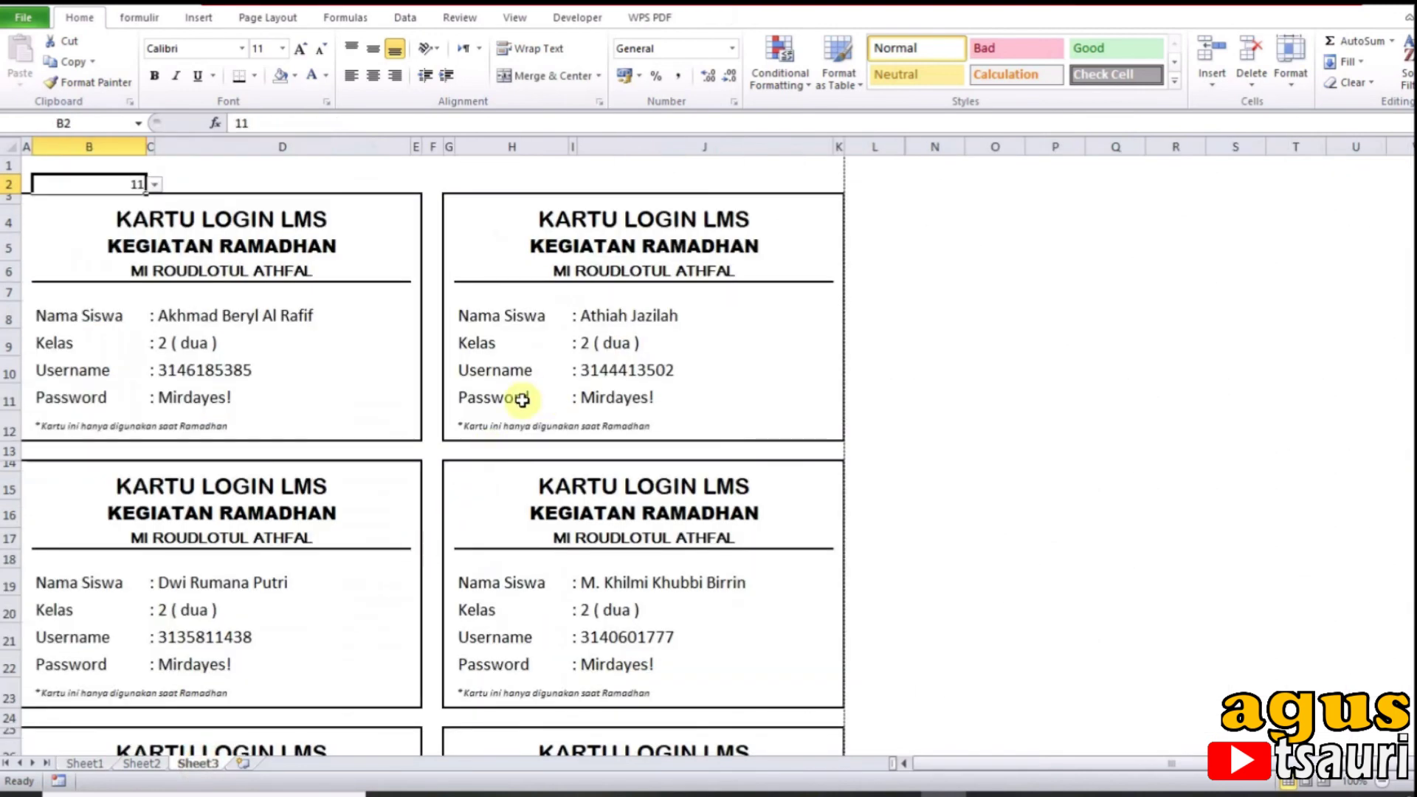